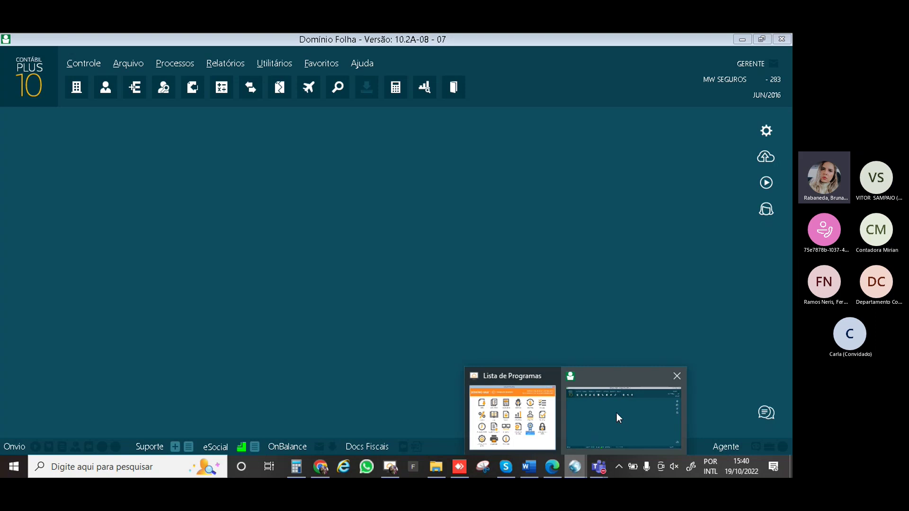
Open Processos > Cálculo and change the competência from 09/2016 to 09/2022
click(616, 412)
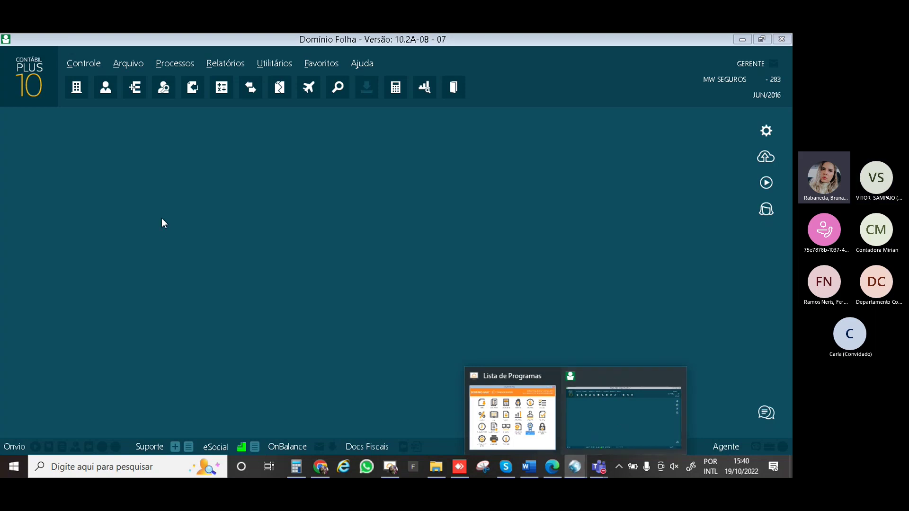
click(176, 62)
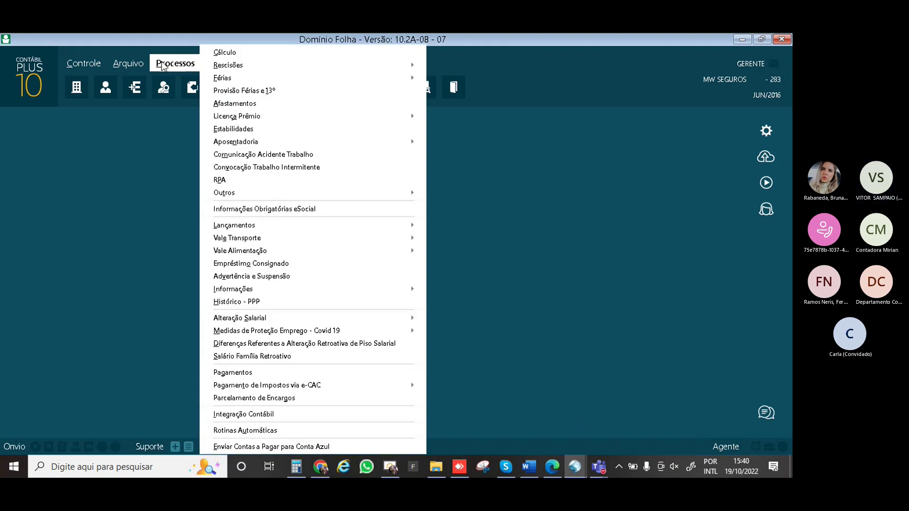
mouse_move(179, 62)
click(226, 52)
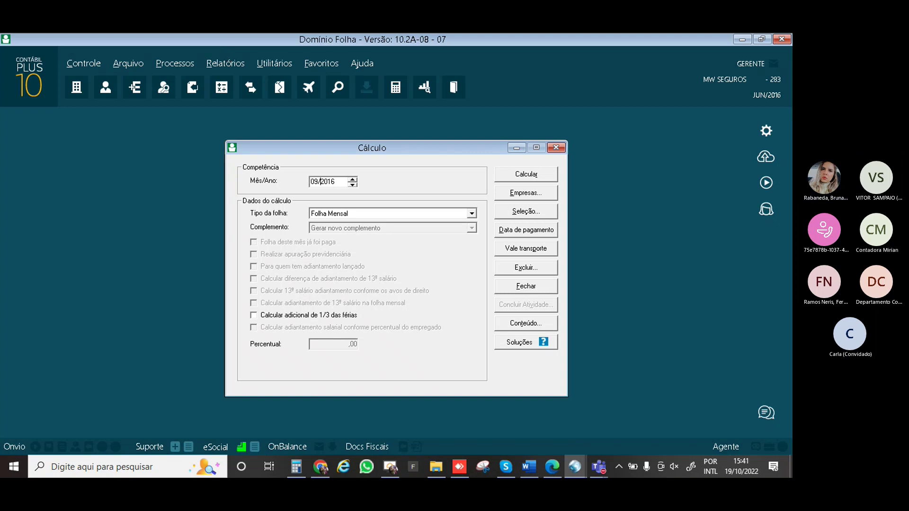
text(022)
key(Tab)
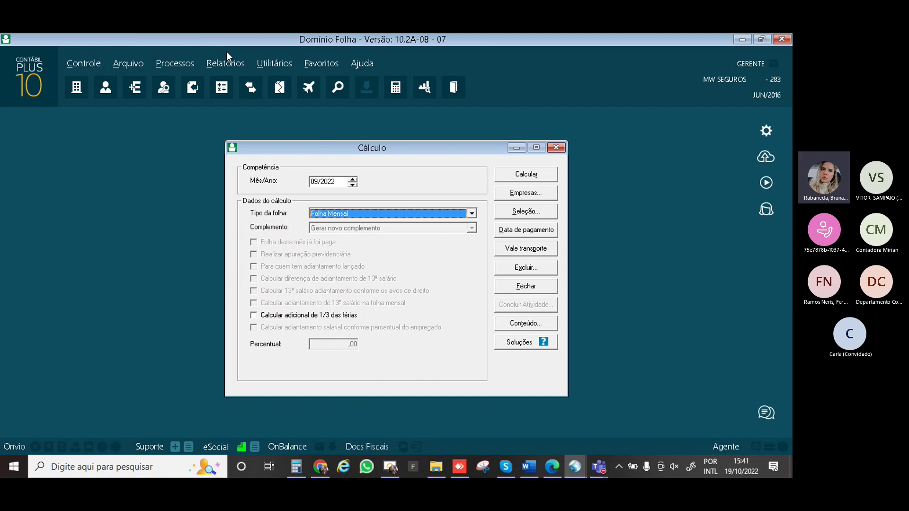
click(472, 216)
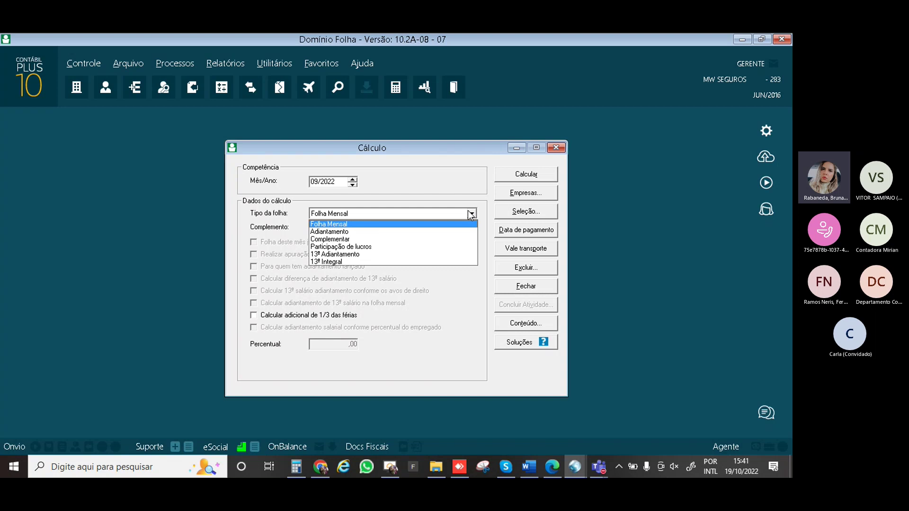
click(400, 224)
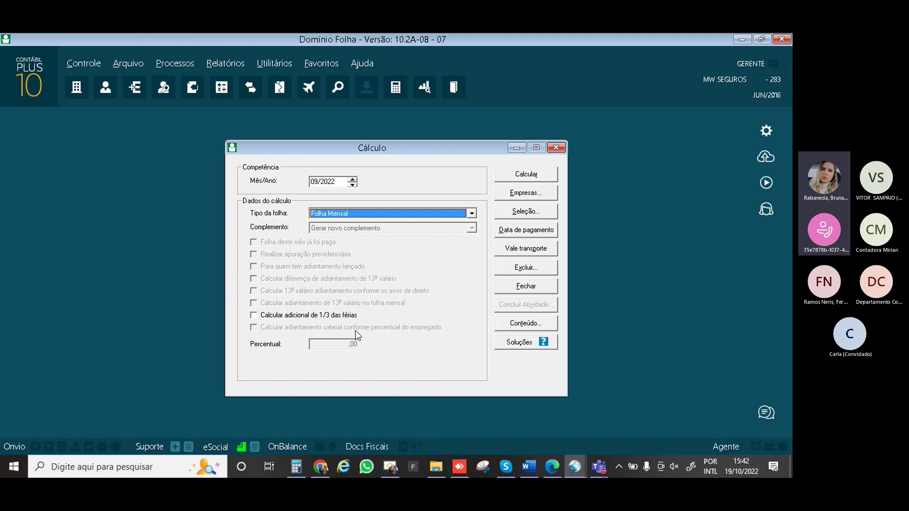
Open Lançamentos por Empregado from Processos, keeping Folha Mensal as the payroll type
click(180, 63)
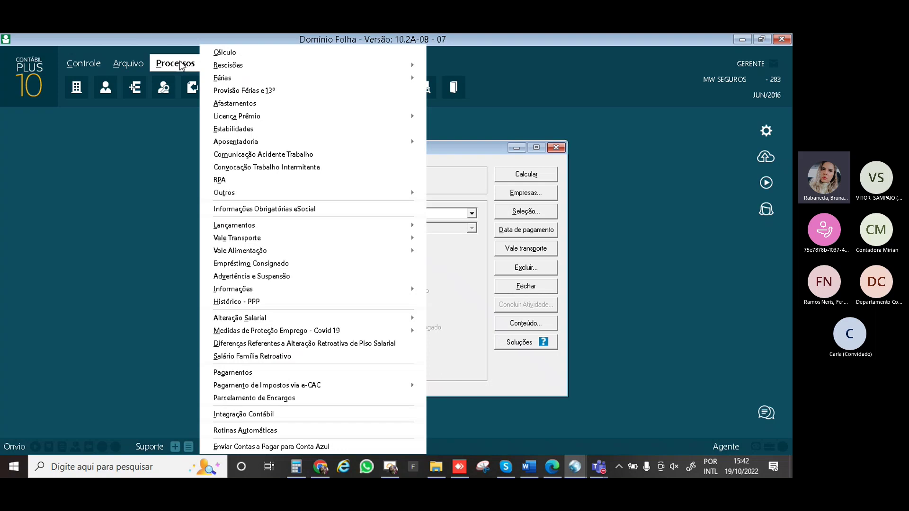
mouse_move(308, 229)
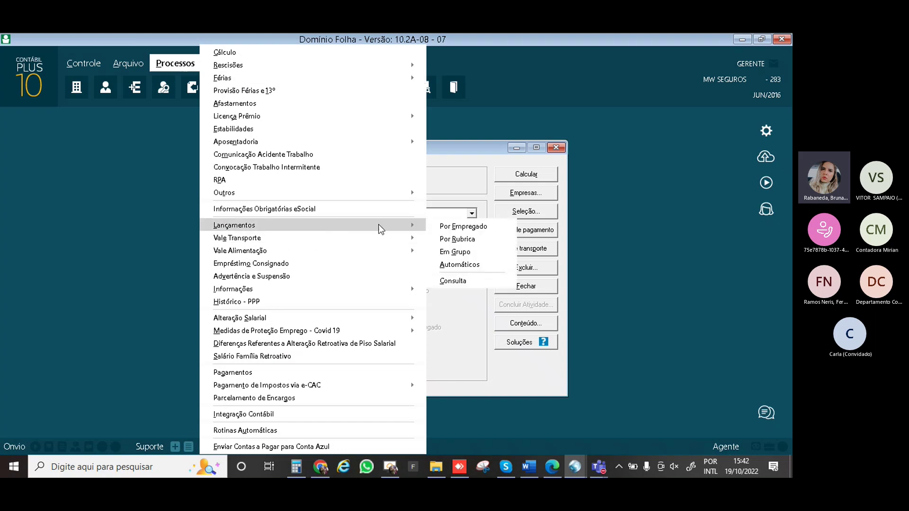
click(445, 227)
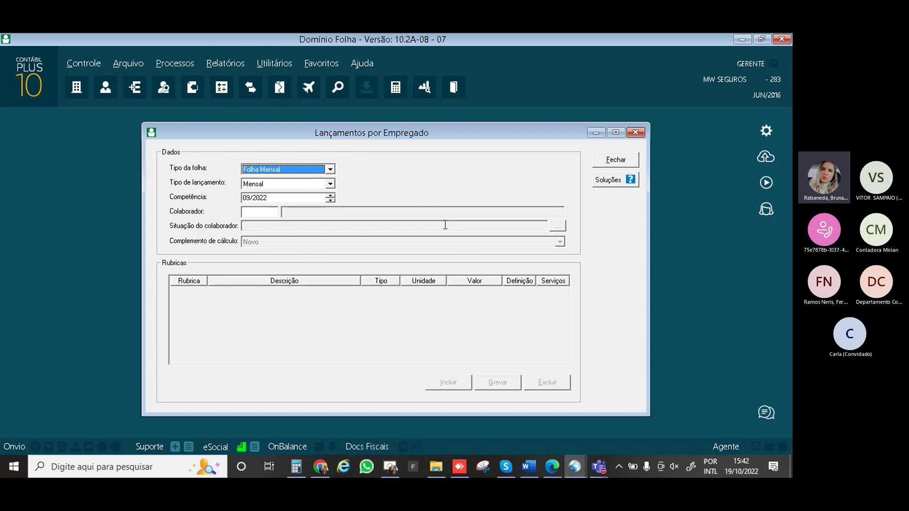
click(330, 170)
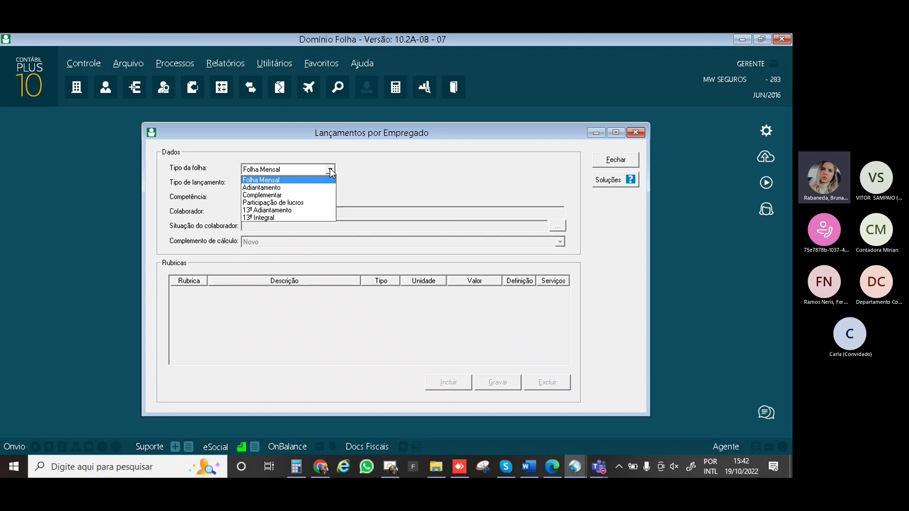
click(329, 168)
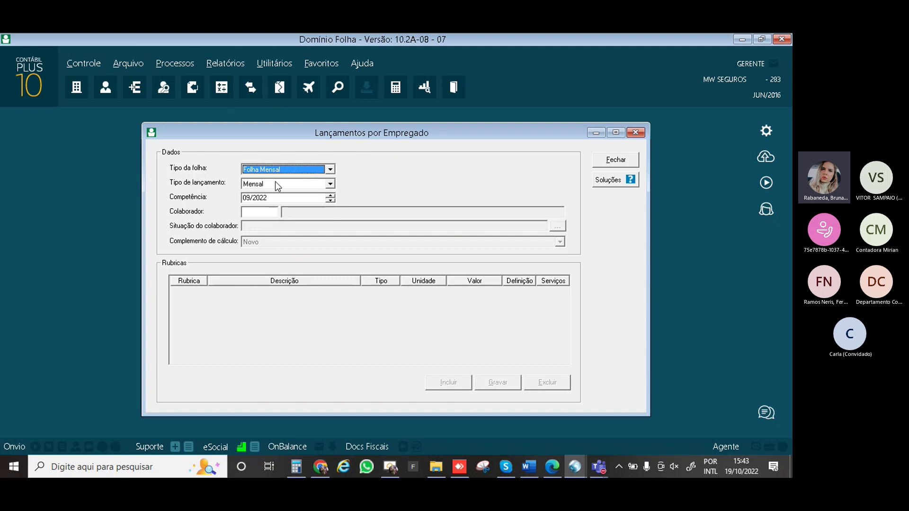
Load employee 1 (Trabalhando) from the Colaborador lookup and add a blank rubric line
click(275, 211)
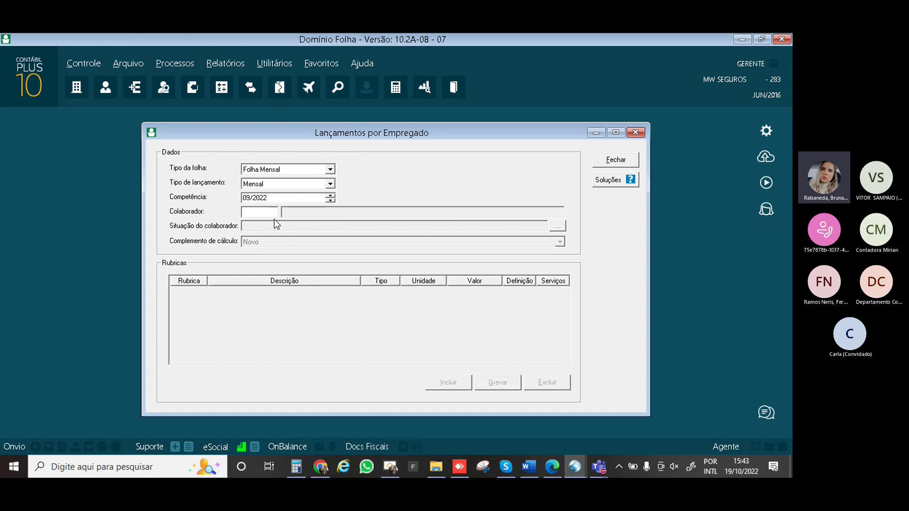
key(Return)
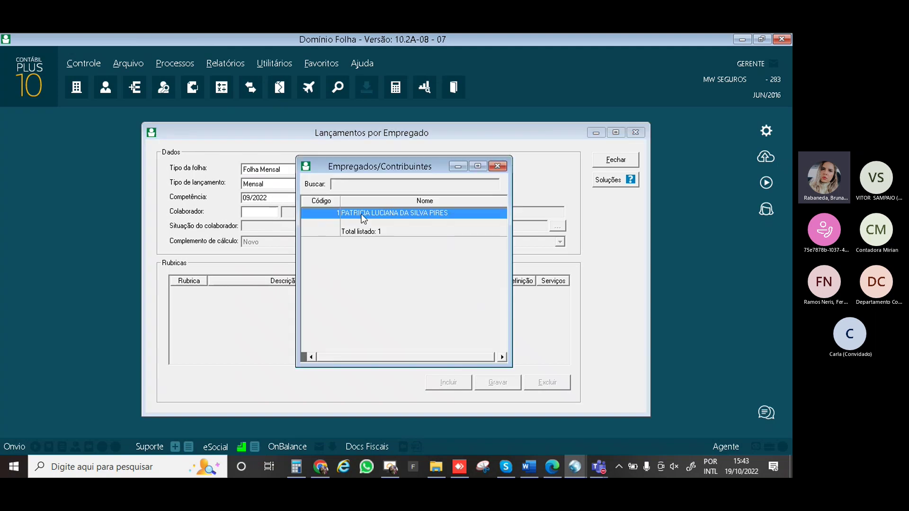
double_click(363, 214)
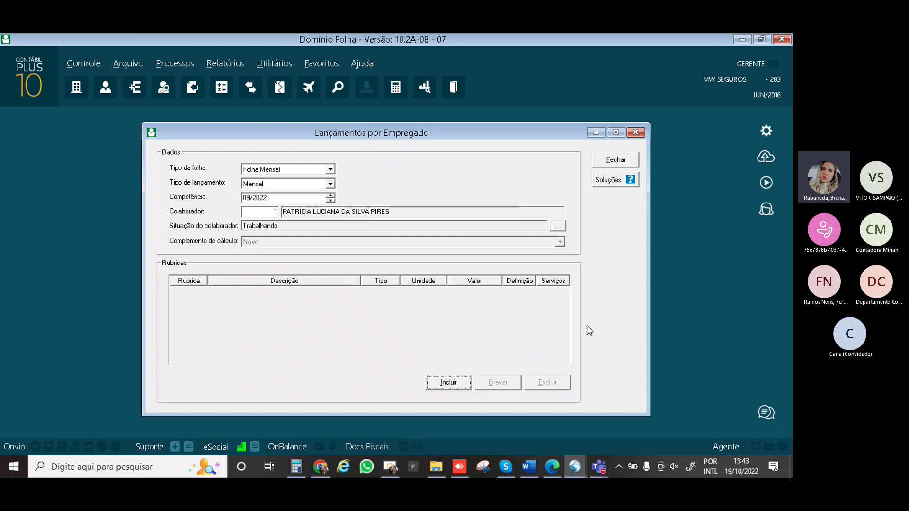
click(443, 387)
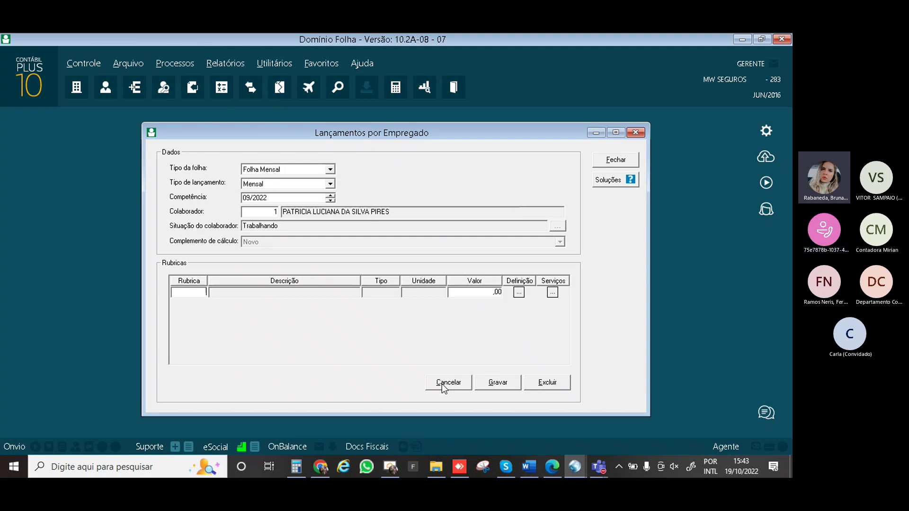
Browse the Rubricas and Proventos lookups, then open the Descontos rubric lookup with F3
drag(300, 136, 319, 136)
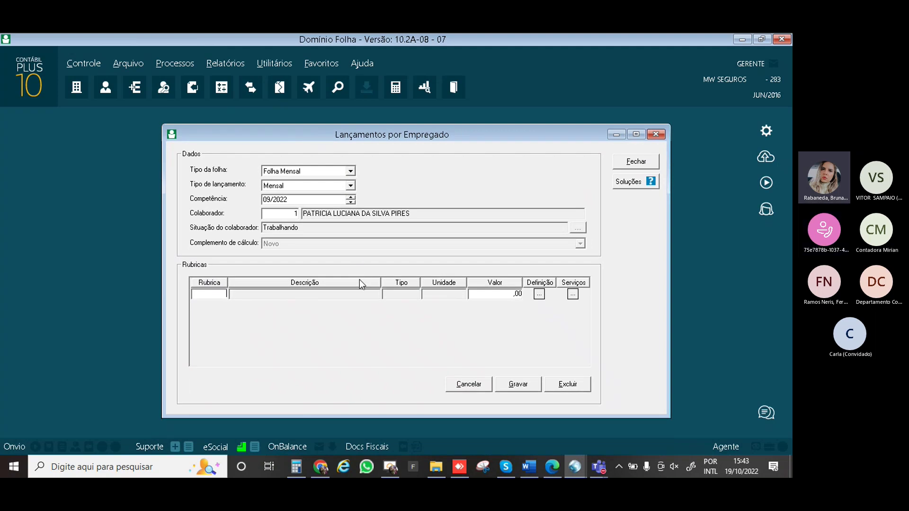
key(F2)
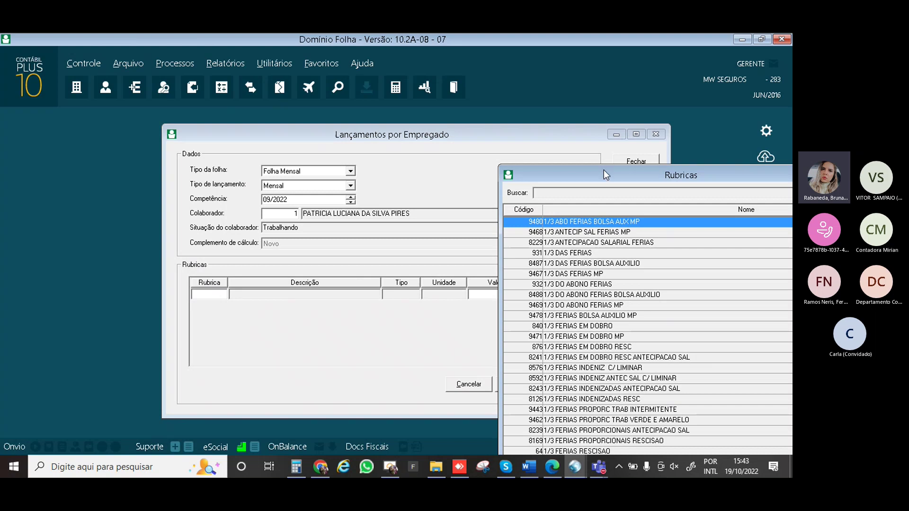
drag(581, 169, 318, 107)
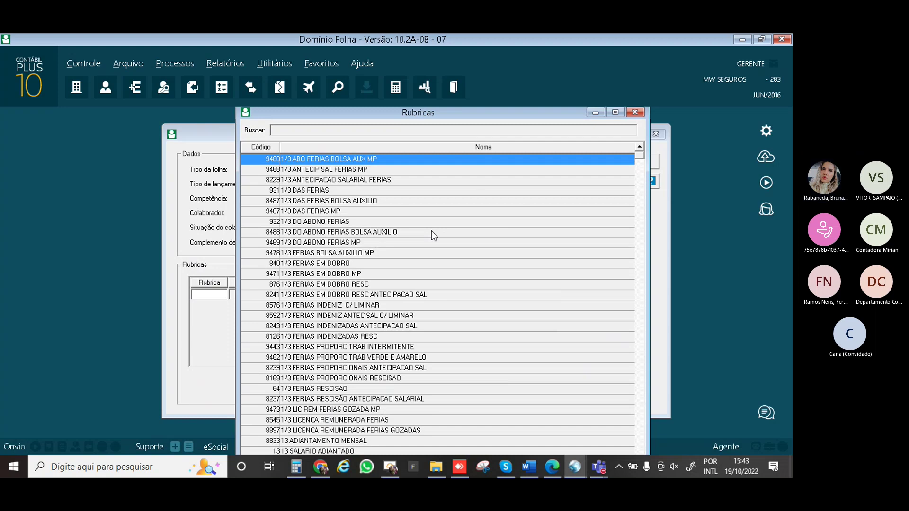
key(Escape)
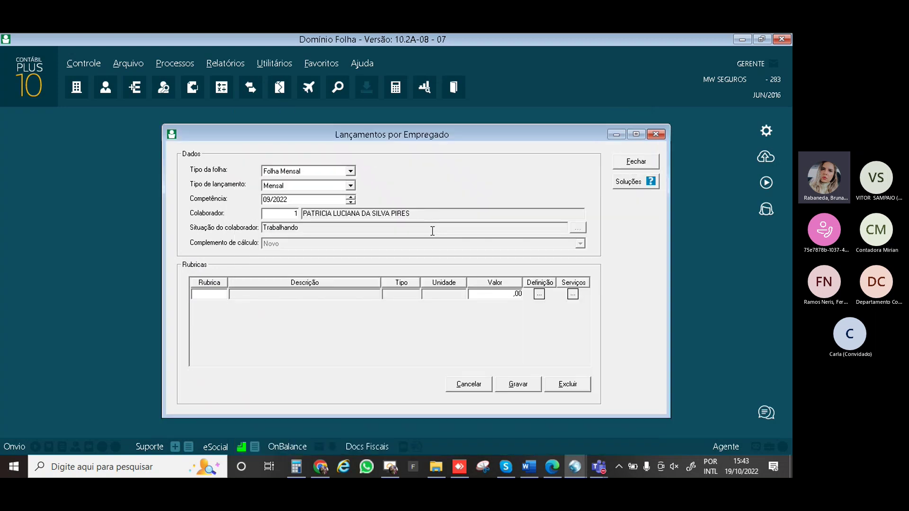
key(F2)
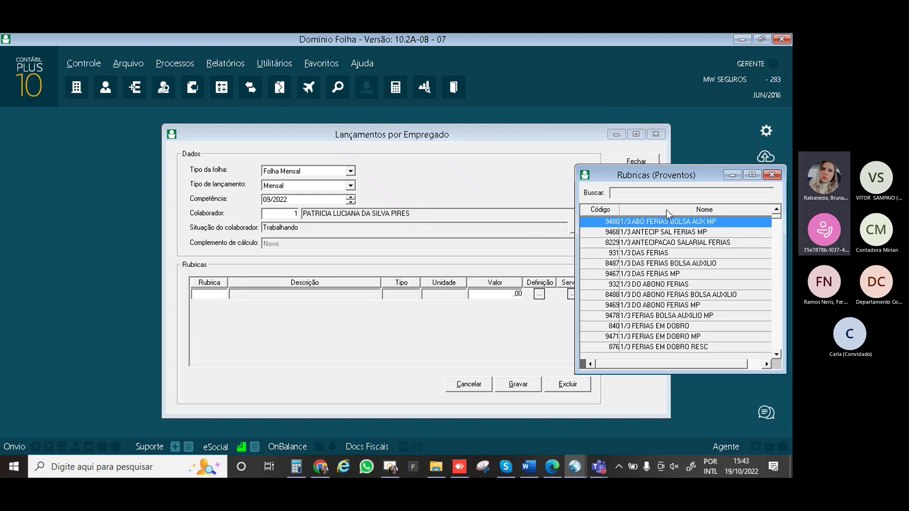
drag(637, 175, 490, 176)
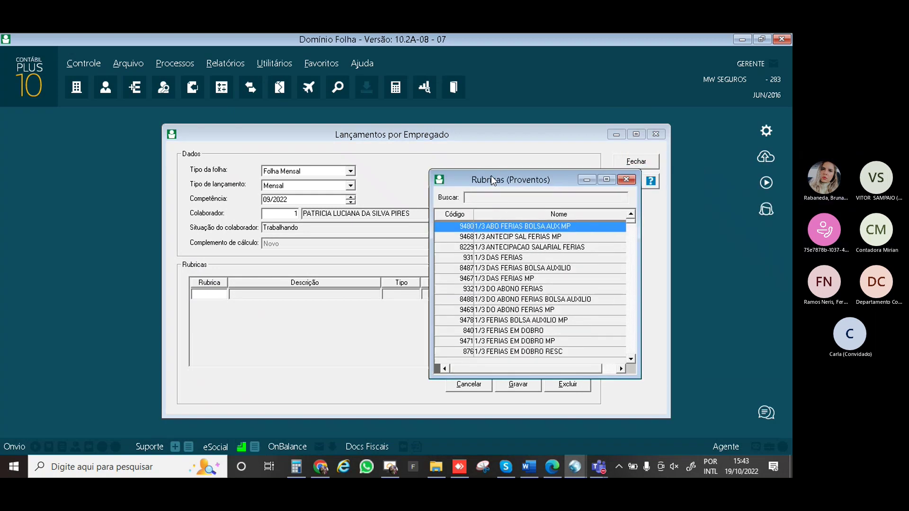
key(Escape)
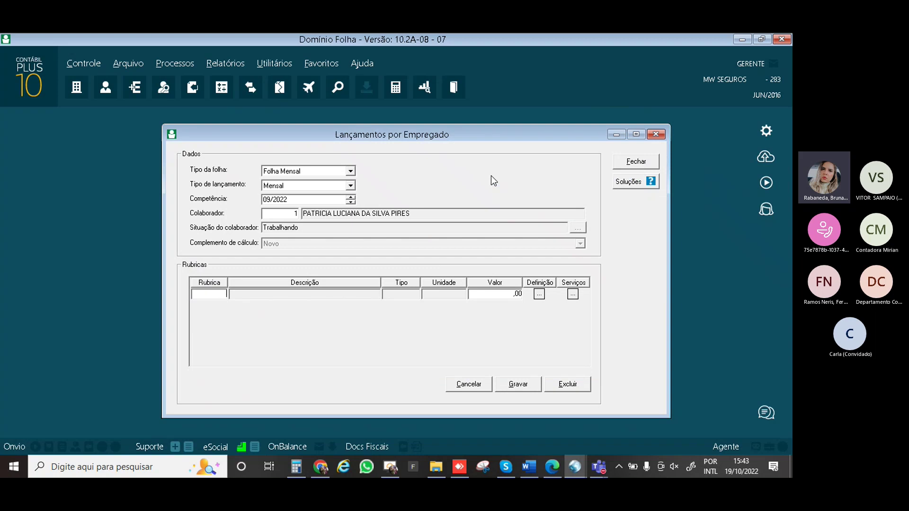
key(F3)
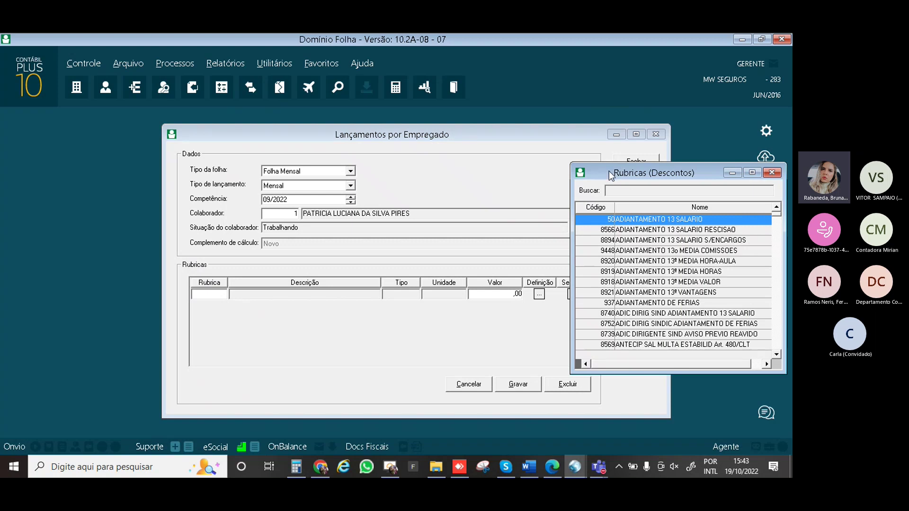
Search FALTAS and insert deduction rubric 8792 DIAS FALTAS into the entry line
text(FA)
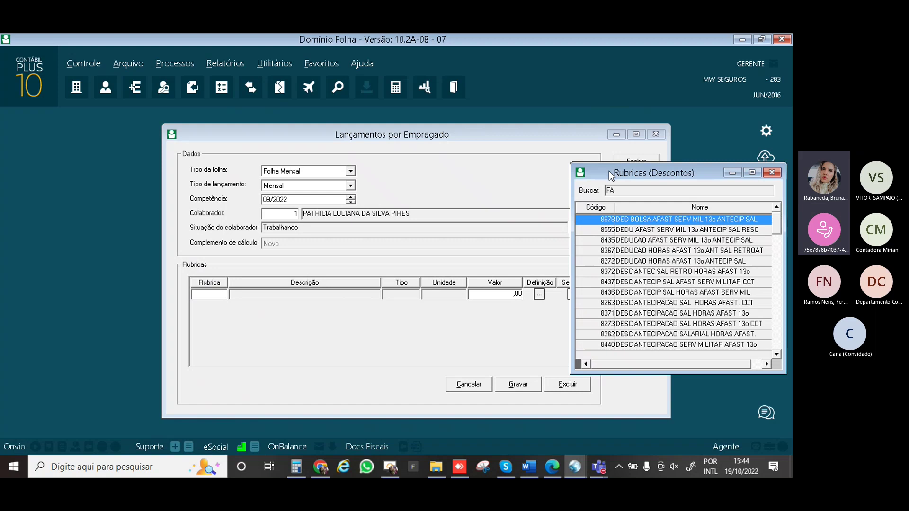
text(LTAS)
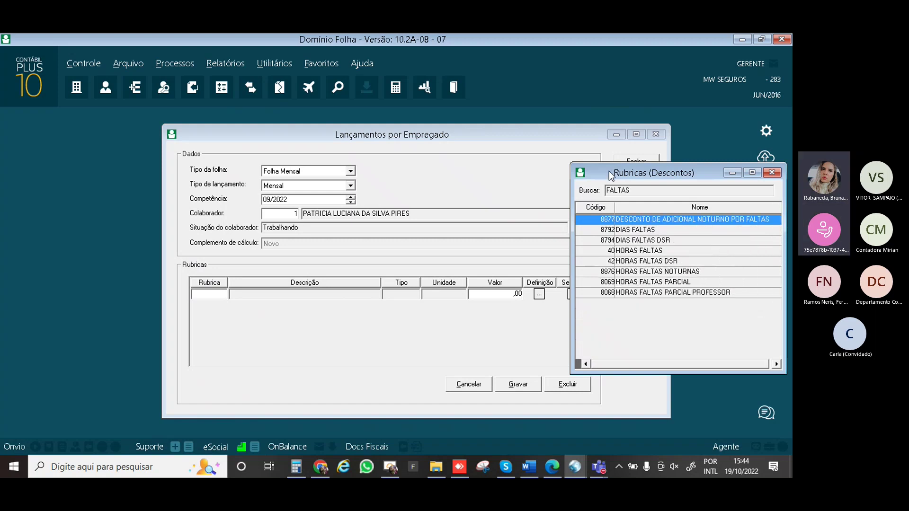
click(639, 230)
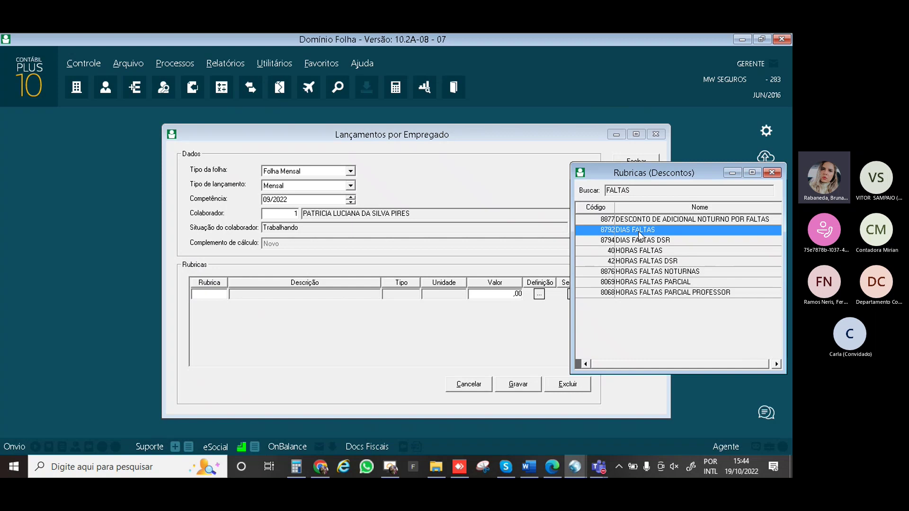
double_click(638, 230)
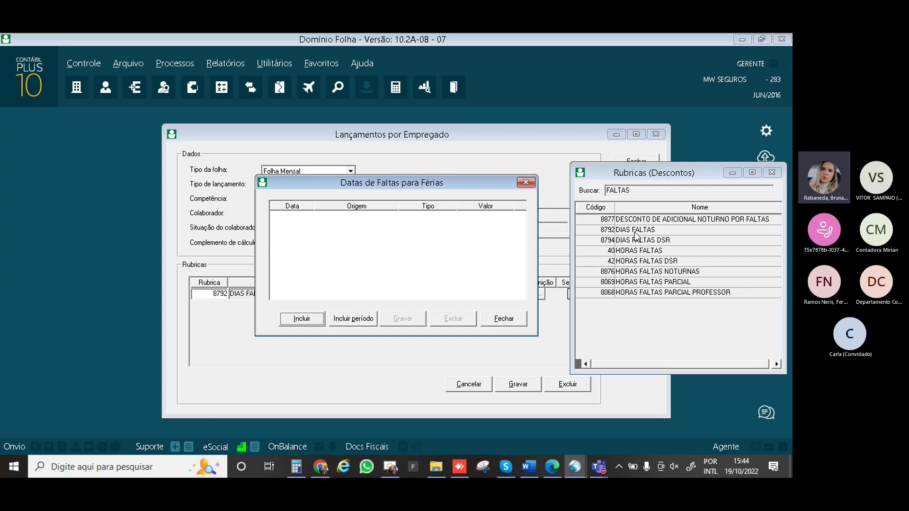
Add absence date 05/09/2022 to Datas de Faltas para Férias, dismissing the pre-admission error
click(301, 318)
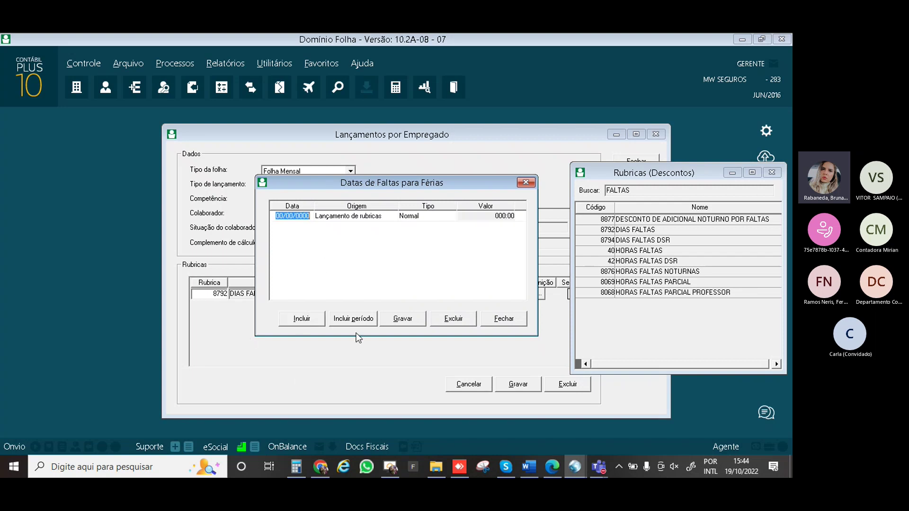
click(742, 472)
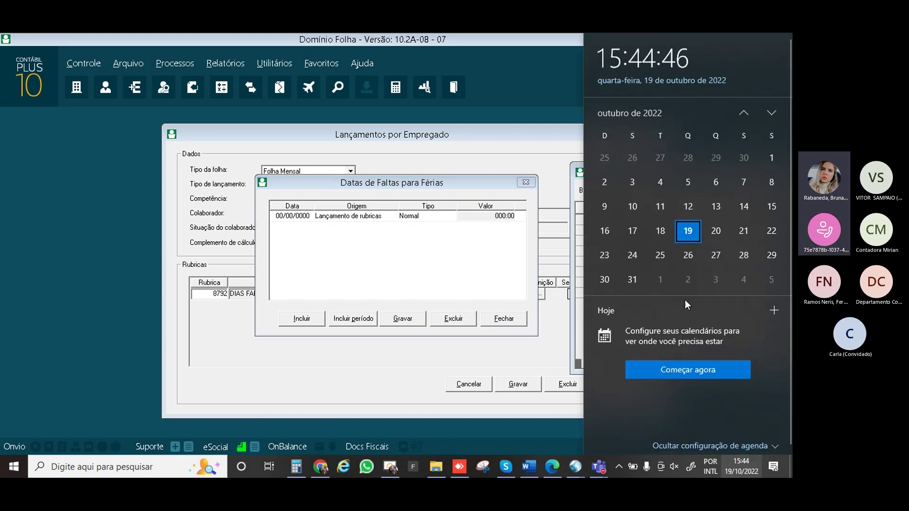
click(743, 113)
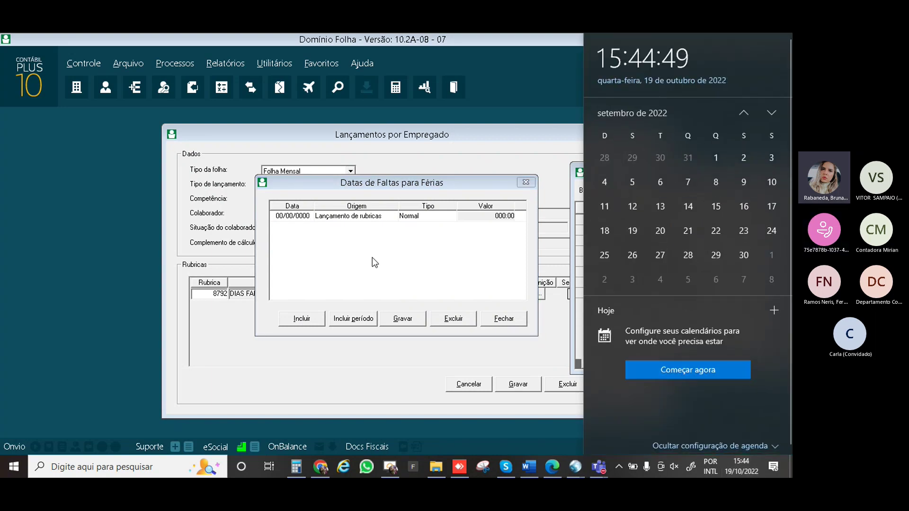
click(293, 219)
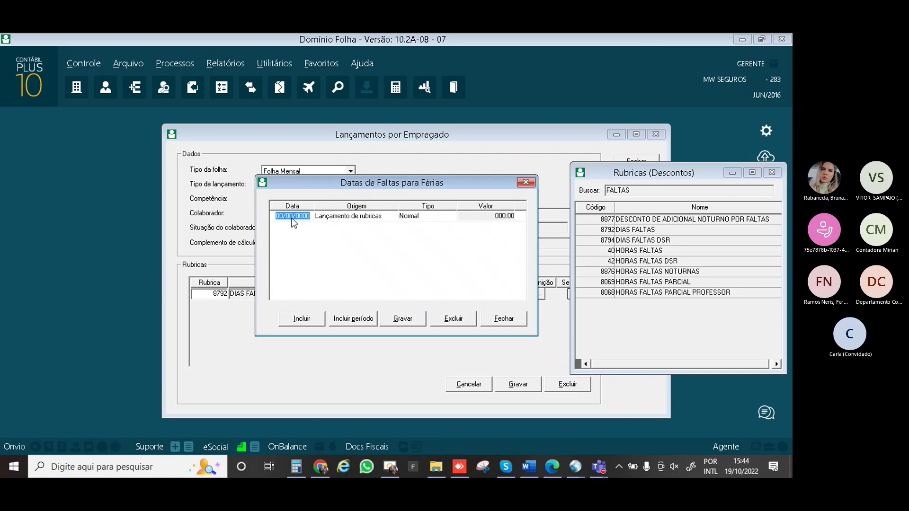
text(05/09/2022)
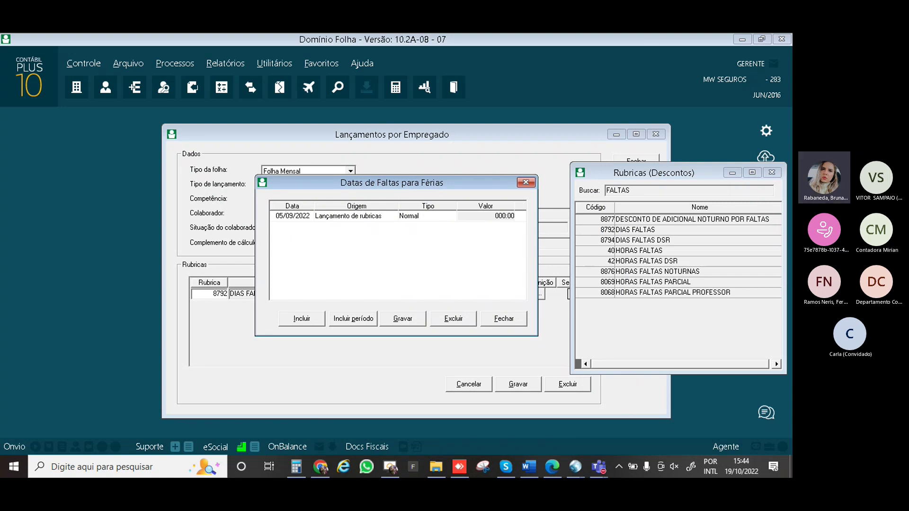
key(Return)
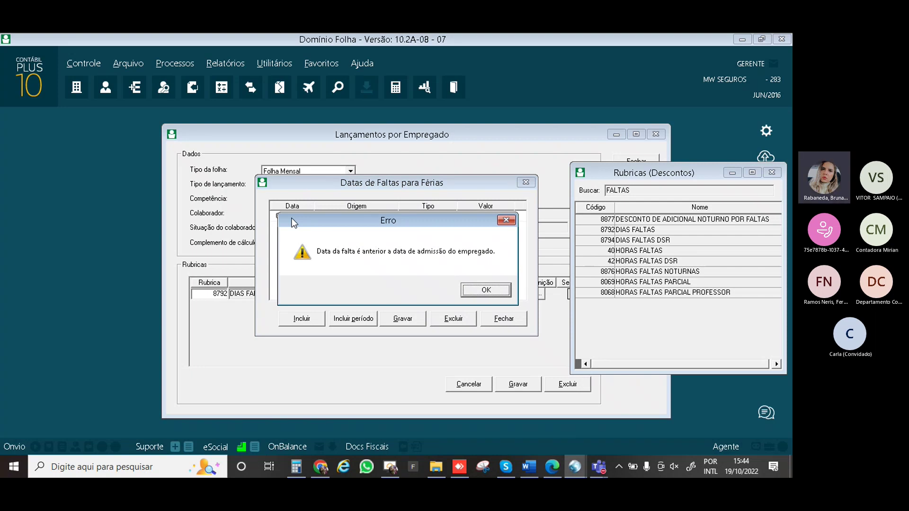
key(Return)
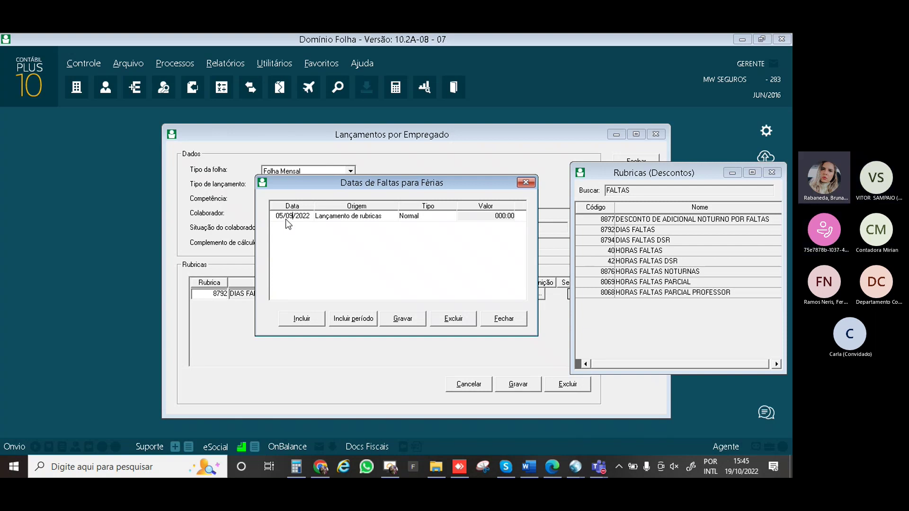
Close the absence dates list and the Lançamentos form without saving
click(498, 319)
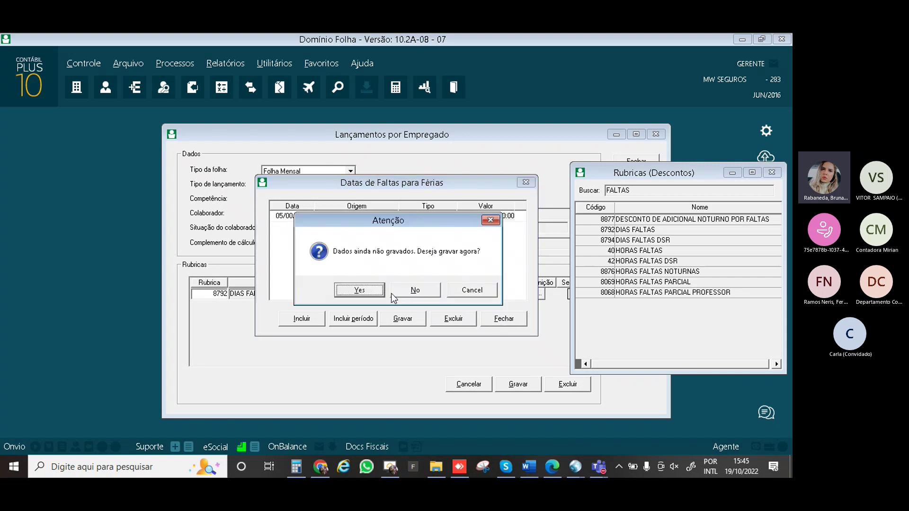
click(392, 293)
click(392, 293)
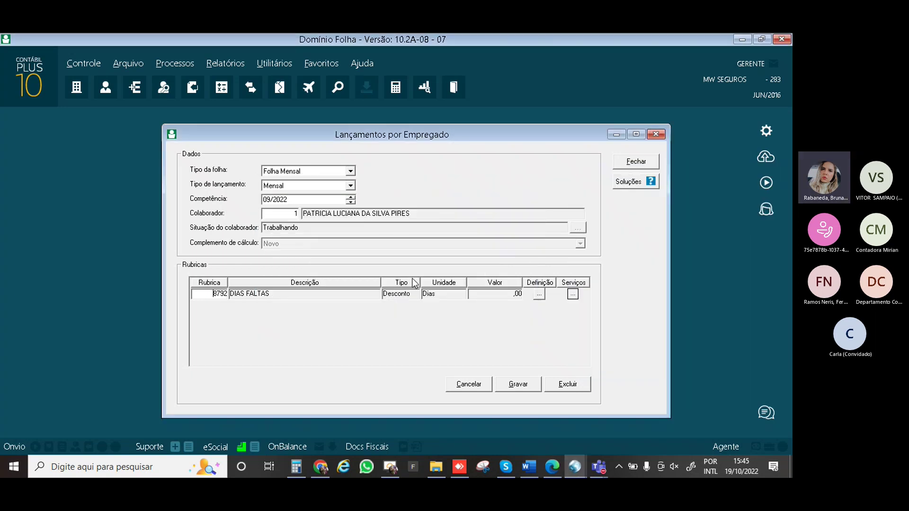
key(Escape)
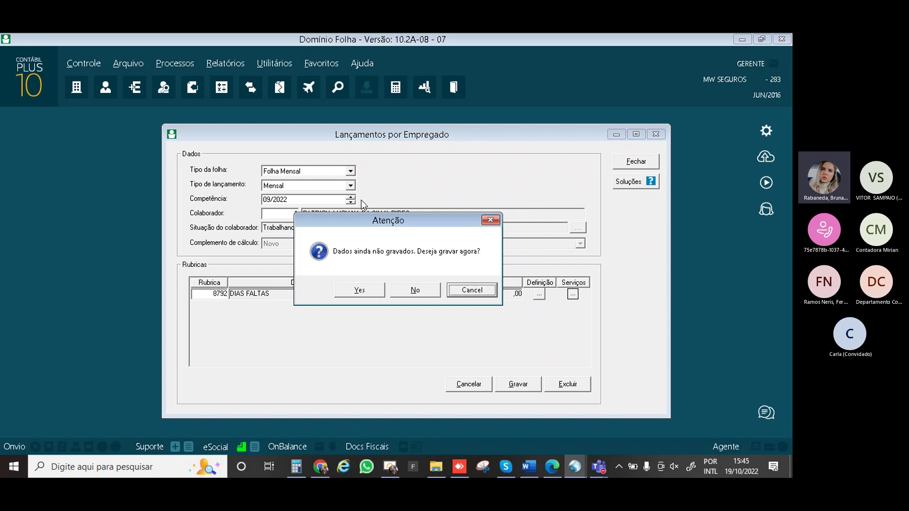
key(Left)
key(Return)
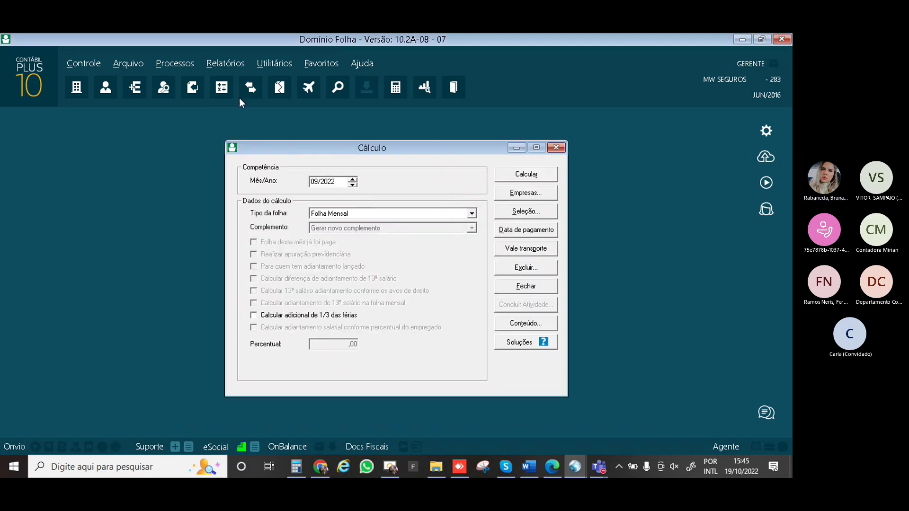
Reopen Processos > Lançamentos > Por Empregado
click(189, 65)
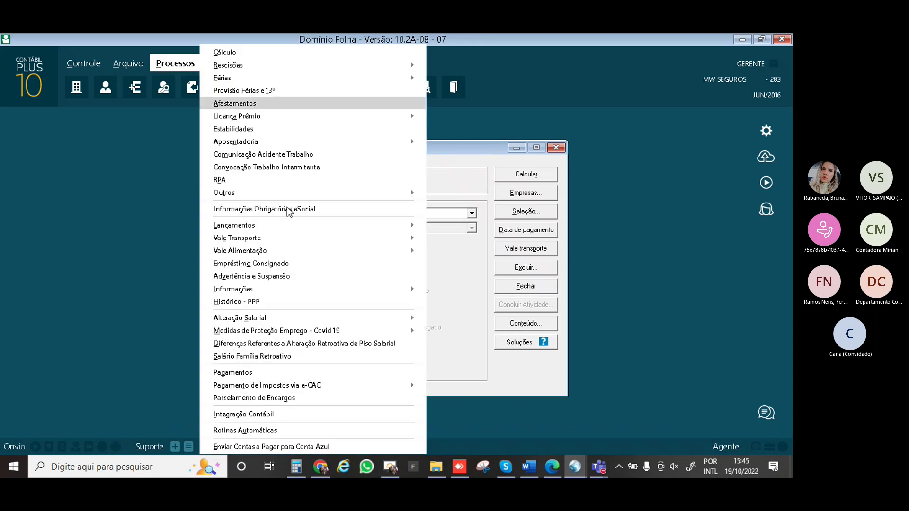
mouse_move(370, 227)
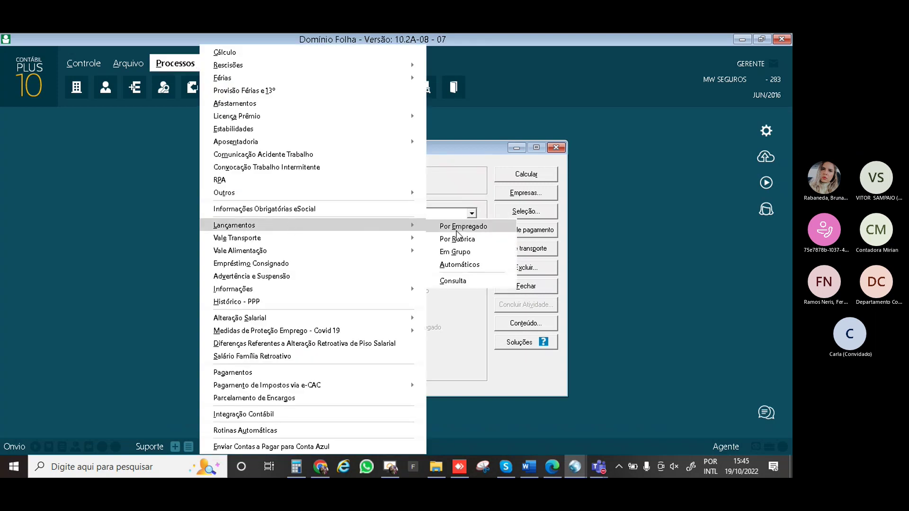
click(457, 232)
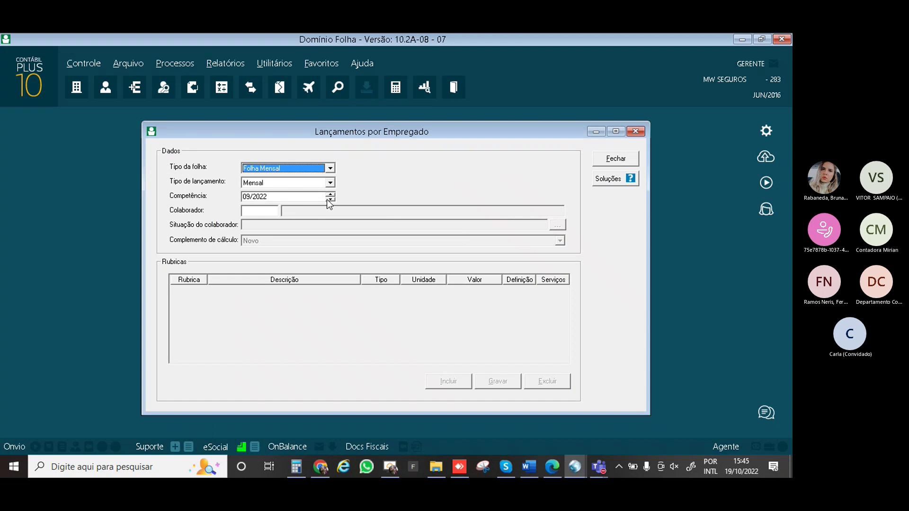
Set competência to 10/2022, load employee 1 and add a new rubric line
key(Return)
key(Return)
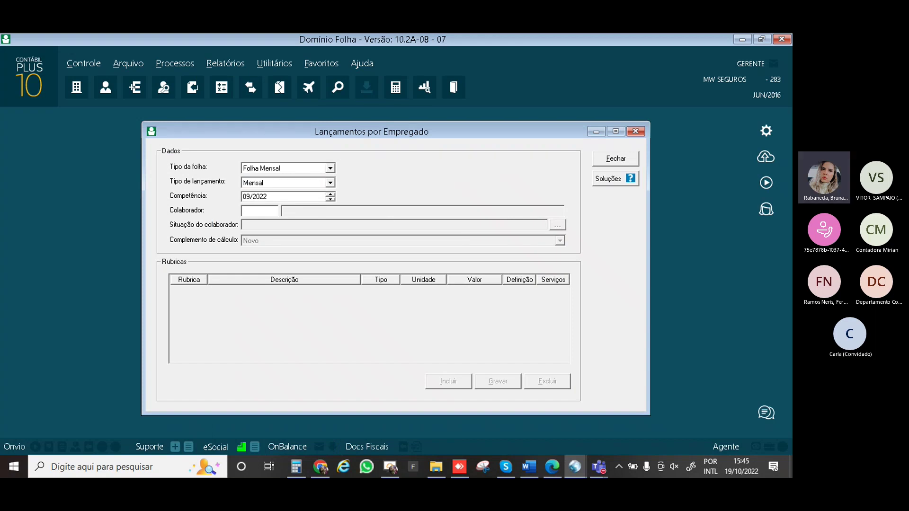
text(10)
key(Return)
text(1)
key(Return)
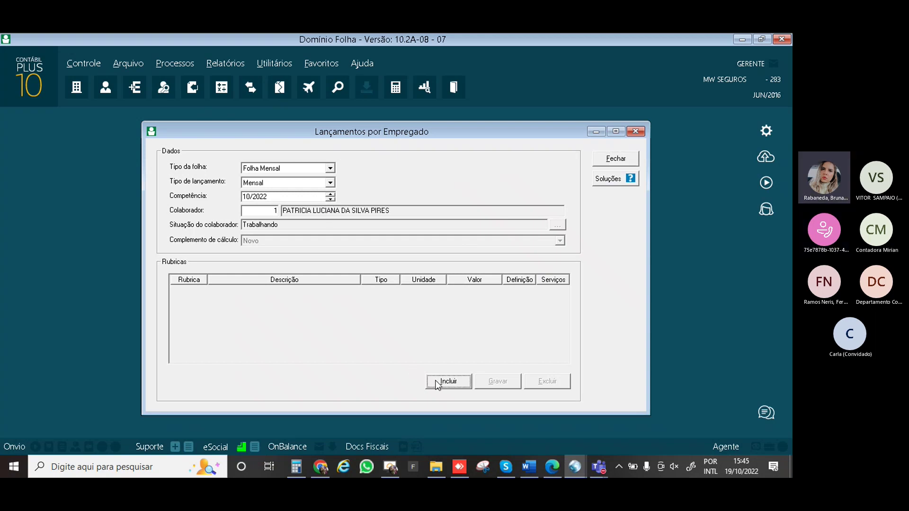
click(449, 382)
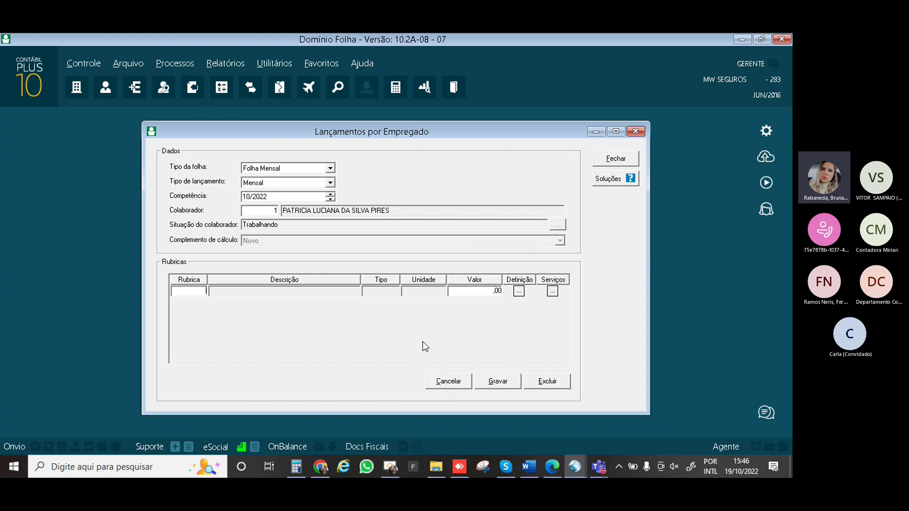
Close the Proventos lookup unused and search the Descontos rubrics for FALTA
double_click(277, 291)
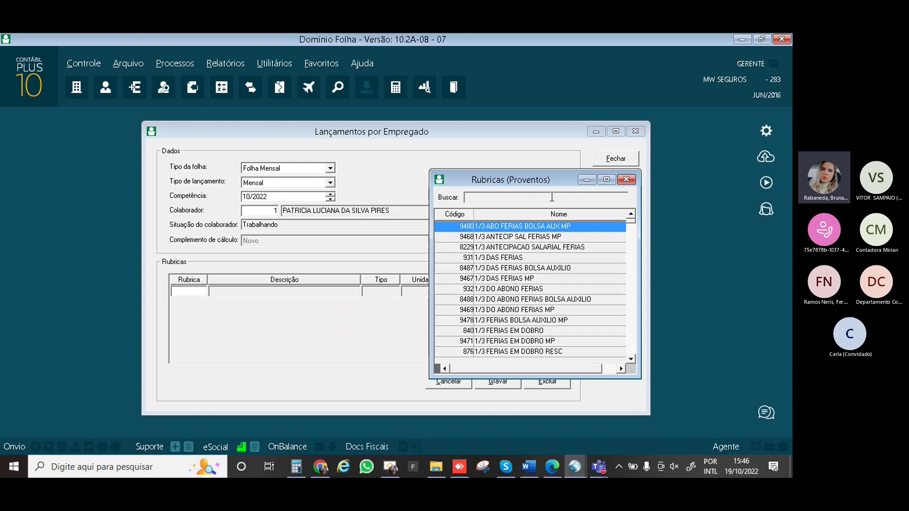
text(FALT)
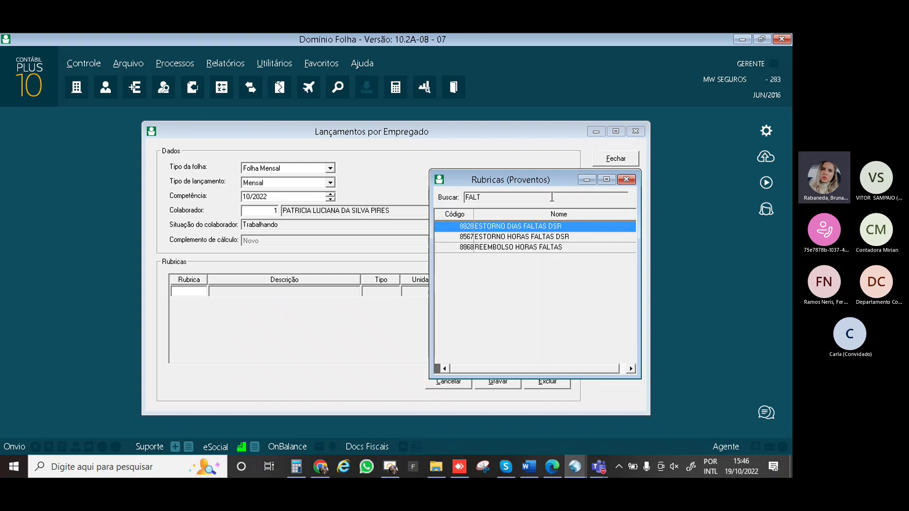
click(626, 178)
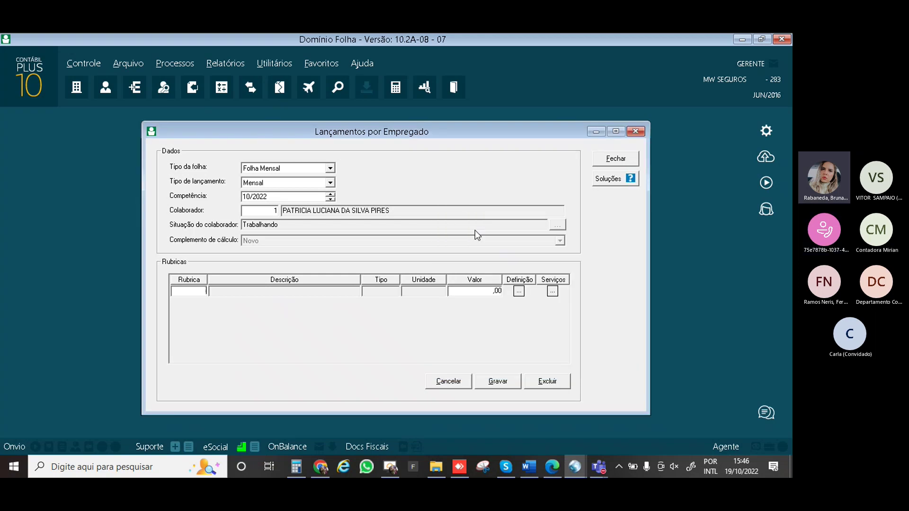
double_click(194, 291)
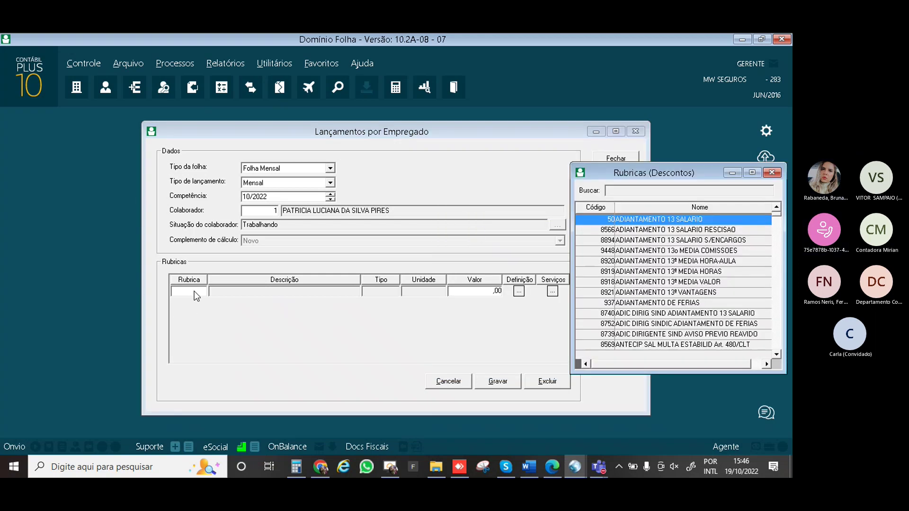
click(637, 190)
text(FALTA)
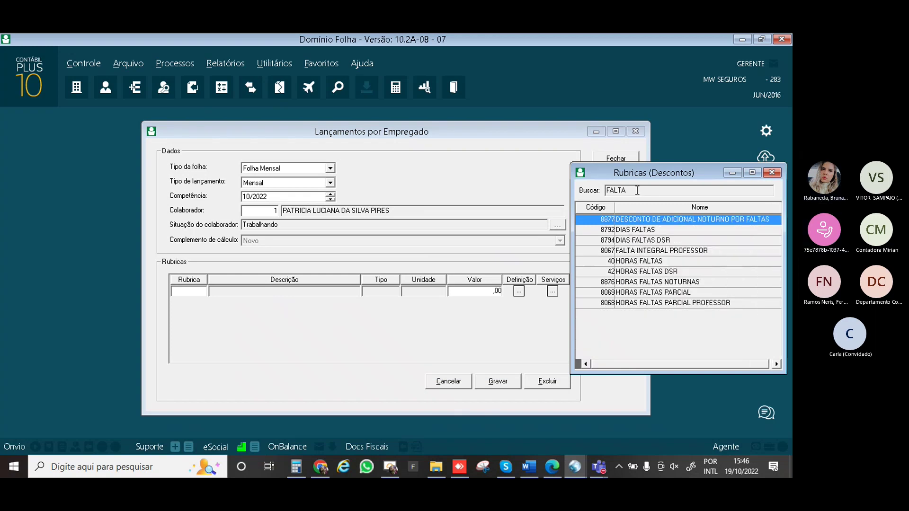
Insert rubric 8792 DIAS FALTAS and add an absence dated 17/10/2022
double_click(635, 232)
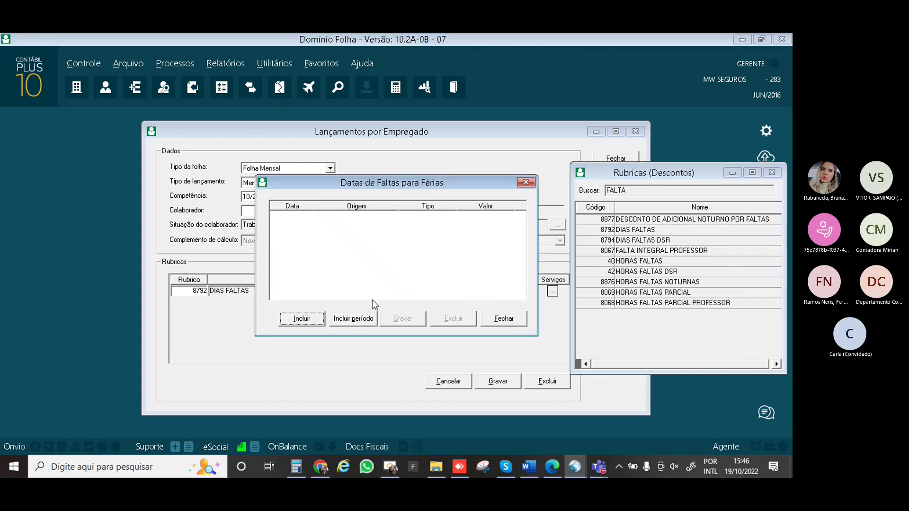
click(315, 320)
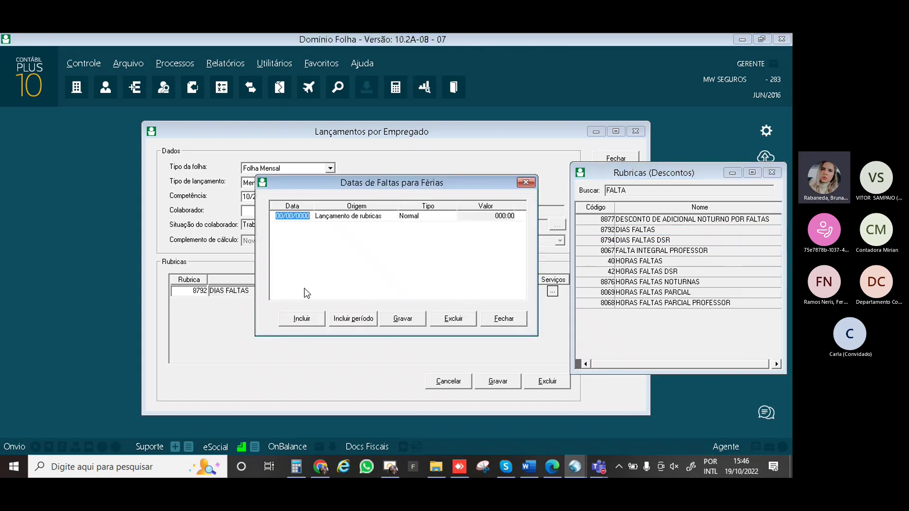
text(05/10/)
text(20)
key(BackSpace)
key(BackSpace)
key(BackSpace)
key(BackSpace)
key(BackSpace)
key(BackSpace)
text(17/10/2022)
key(Tab)
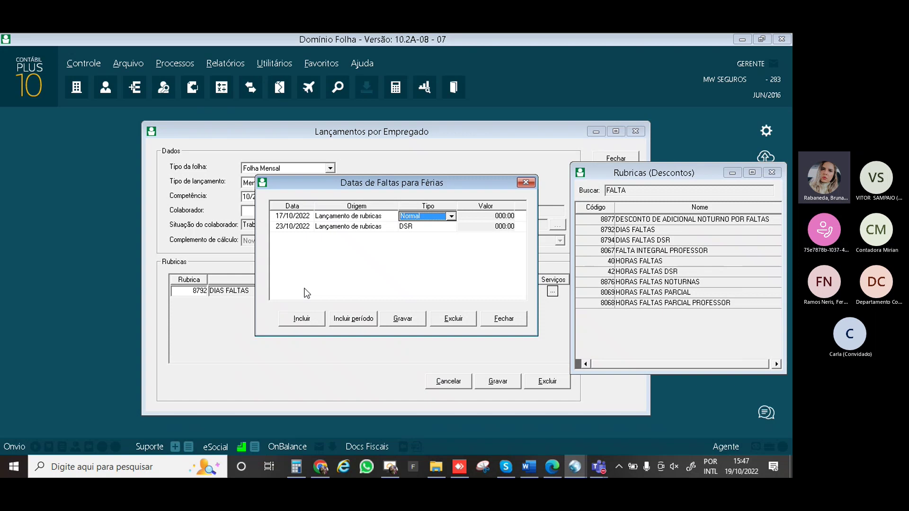
Correct the first absence date to 10/10/2022 and select the 23/10/2022 DSR row
click(278, 219)
text(1)
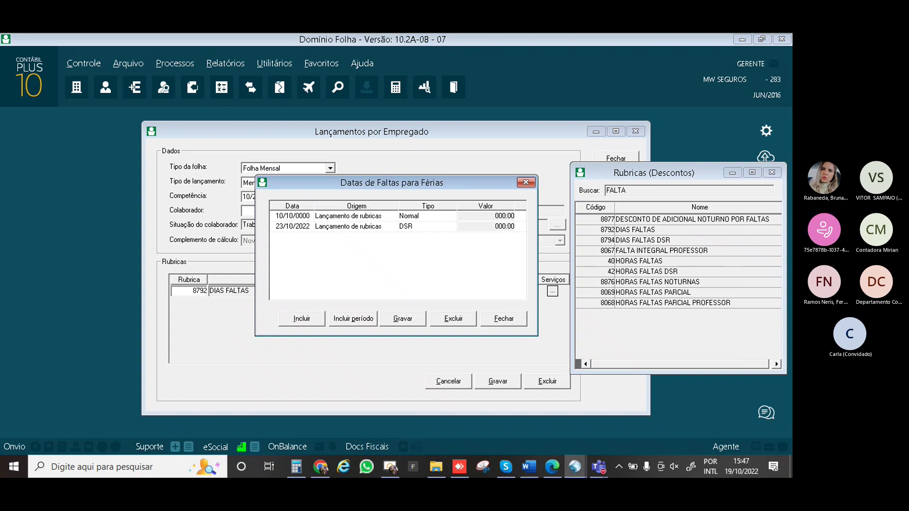
text(0/10/2022)
key(Tab)
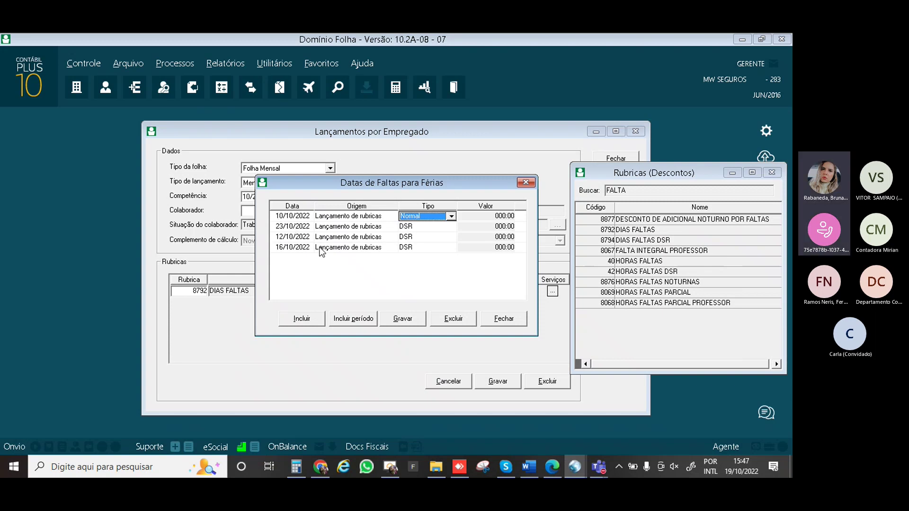
click(306, 227)
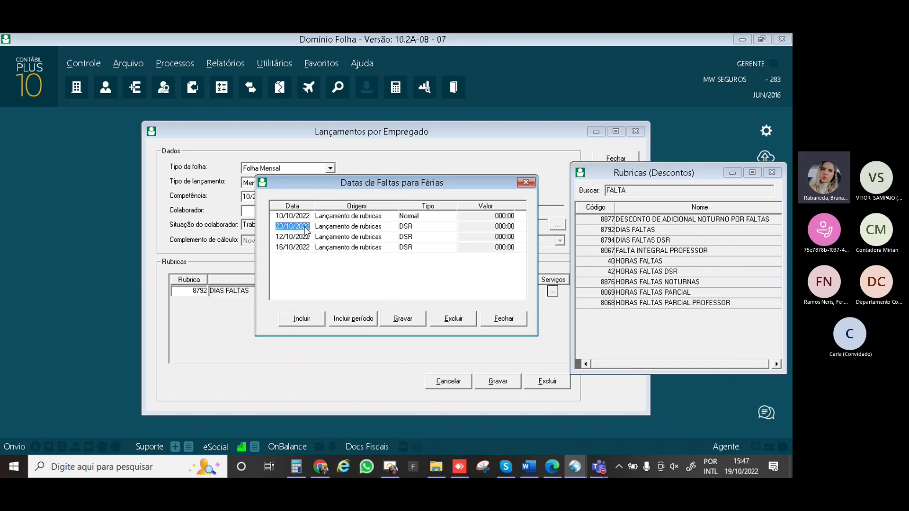
Delete the 23/10/2022 DSR row, confirming with Yes in the Exclusão prompt
click(447, 320)
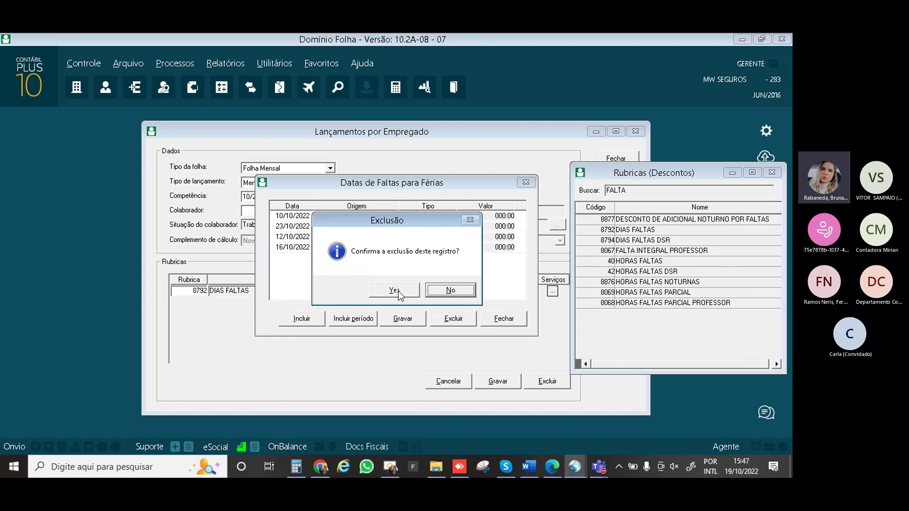
click(398, 291)
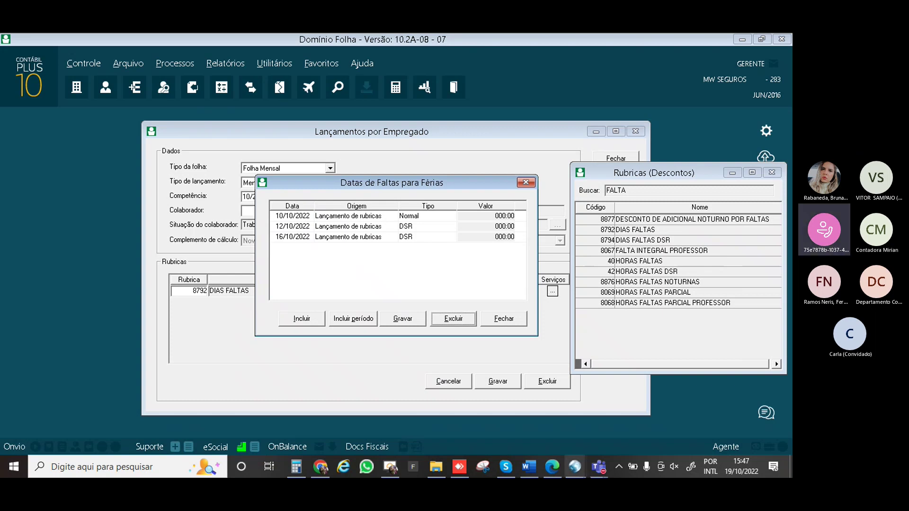
Check the October 2022 calendar and save the absence dates, closing Datas de Faltas para Férias
click(751, 473)
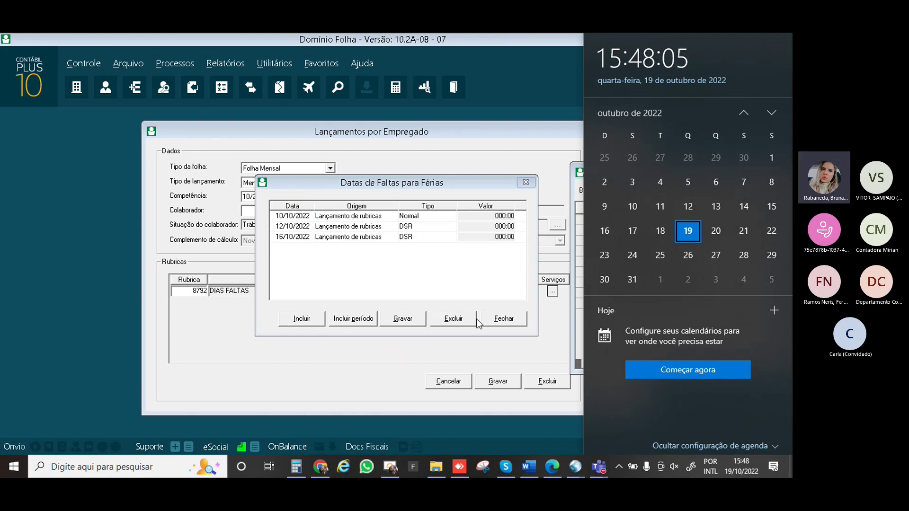
click(395, 321)
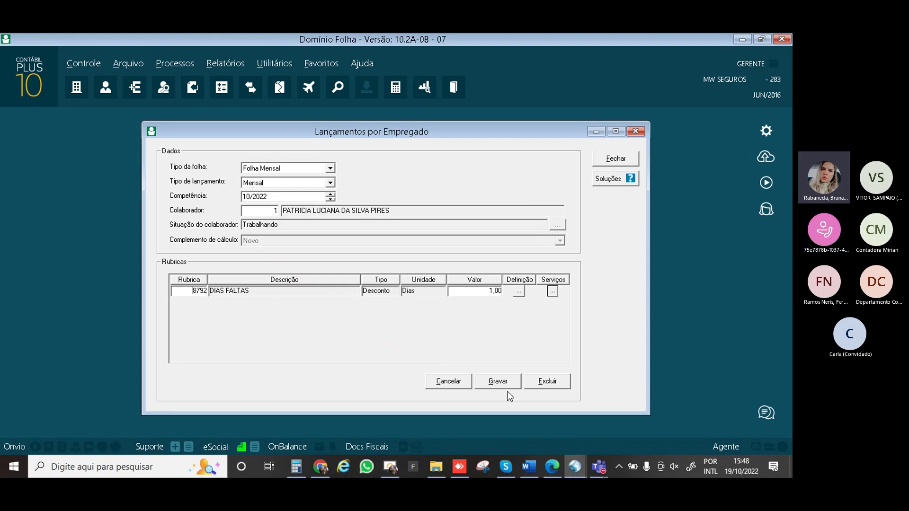
Save the DIAS FALTAS entry and add rubric 150 HORAS EXTRAS 50% found by searching 'HORAS E'
click(492, 383)
click(455, 385)
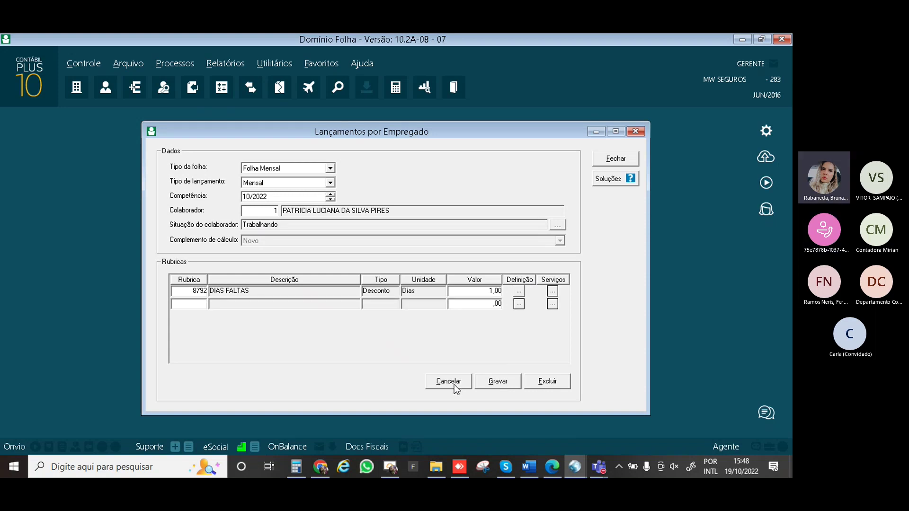
key(F2)
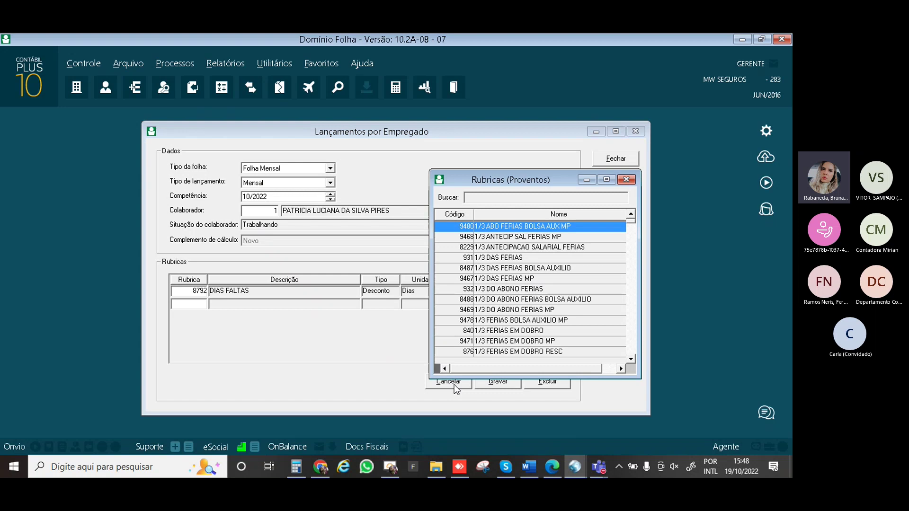
text(HORA)
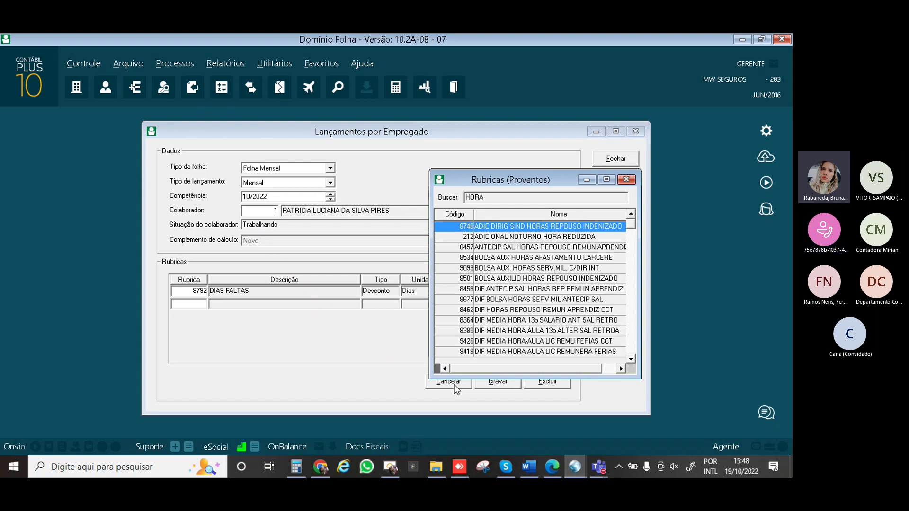
text(S)
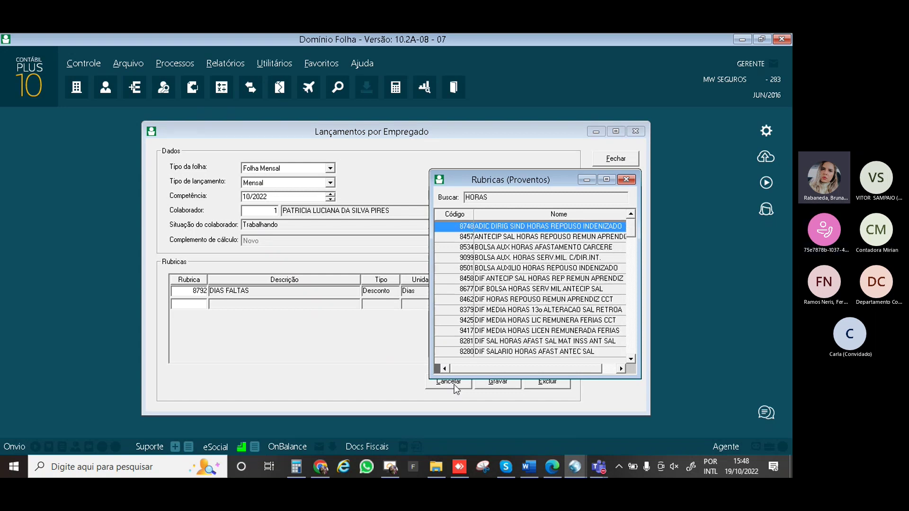
text( E)
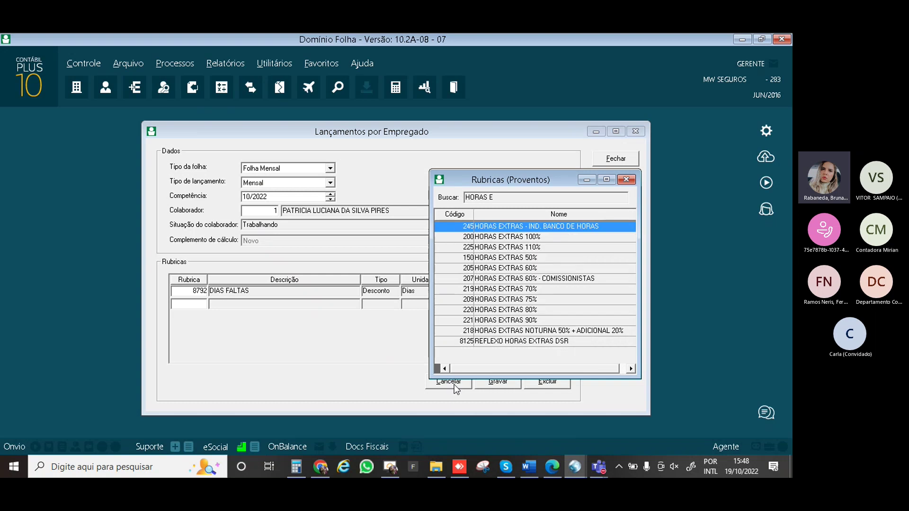
double_click(513, 258)
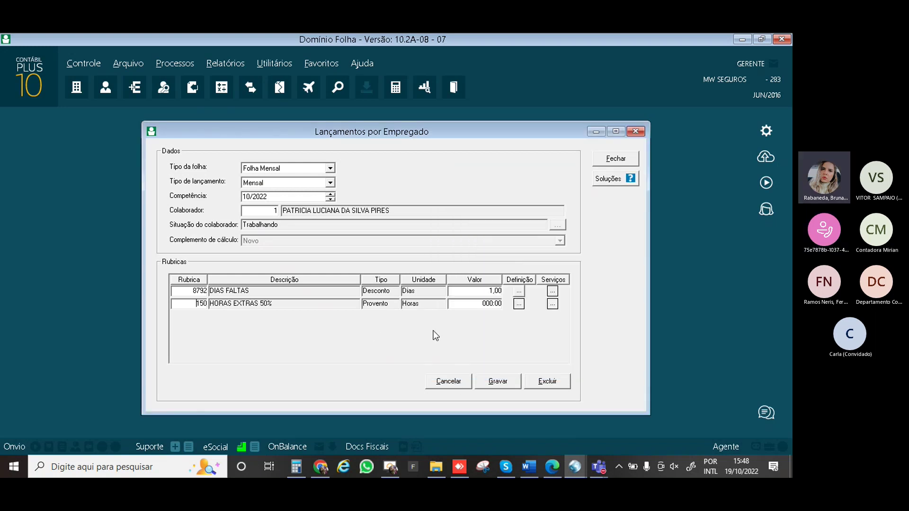
Enter 018:22 hours for rubric 150 and save the overtime entry
key(Tab)
text(18)
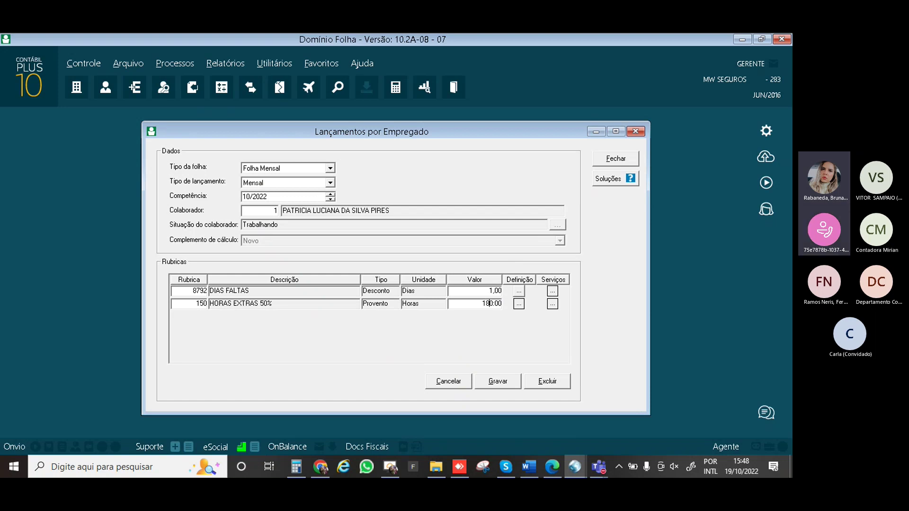
key(BackSpace)
key(BackSpace)
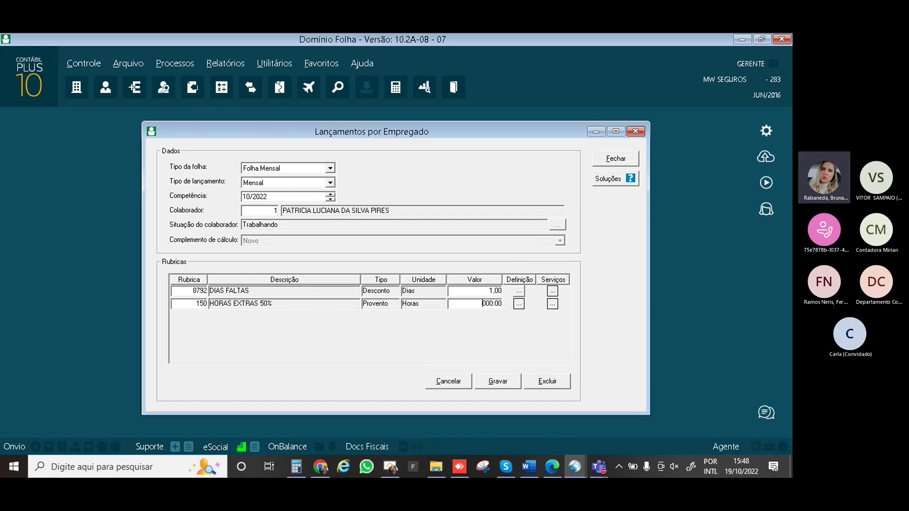
text(018:3)
key(BackSpace)
text(22)
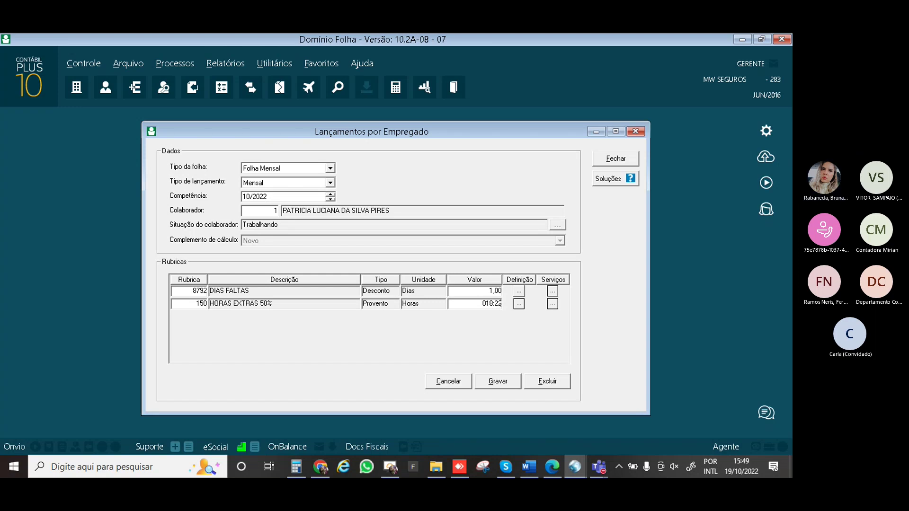
click(497, 381)
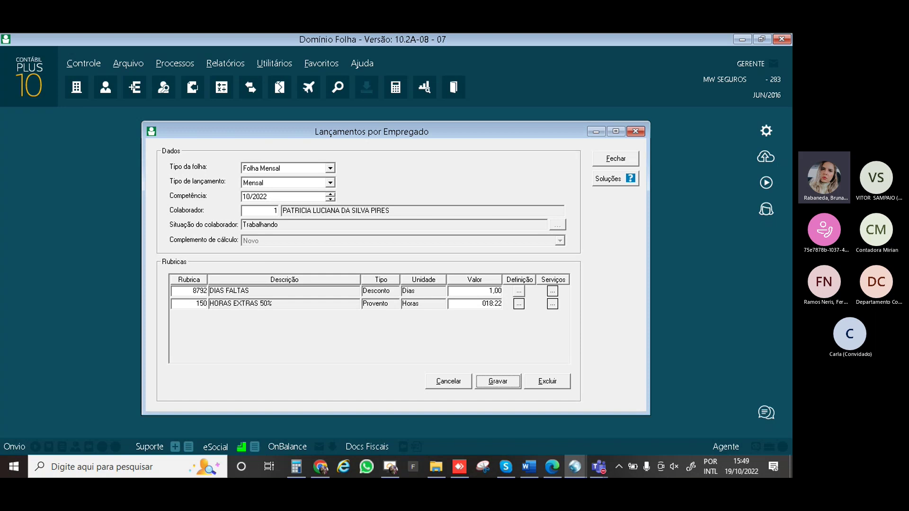
click(498, 383)
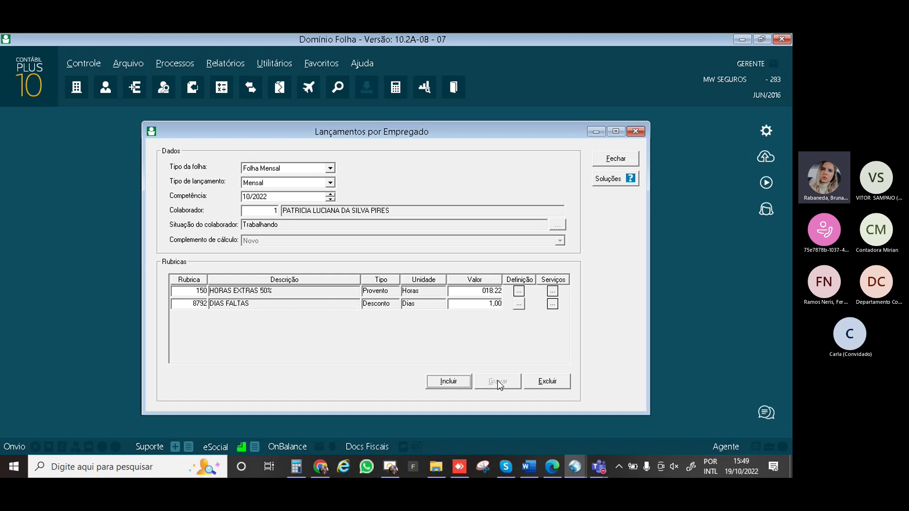
Open the Cadastro de Feriados holiday register from the Arquivo menu
click(123, 64)
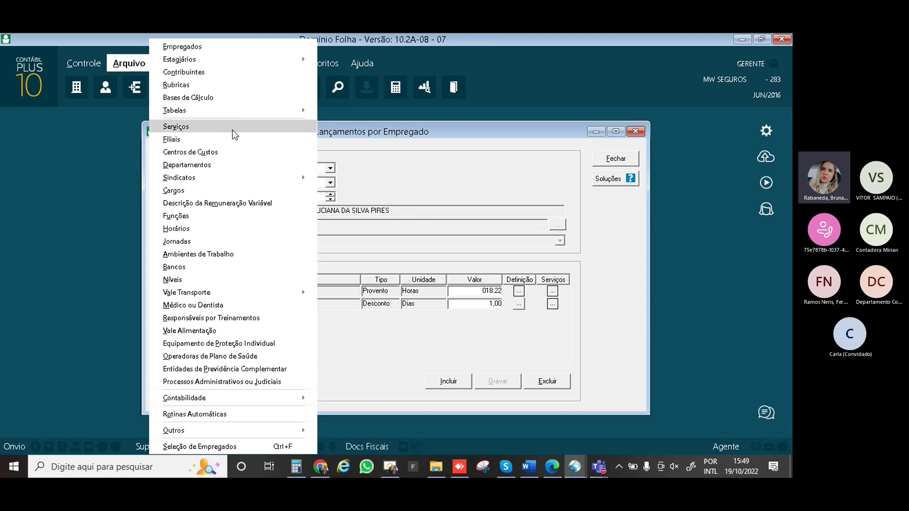
mouse_move(195, 429)
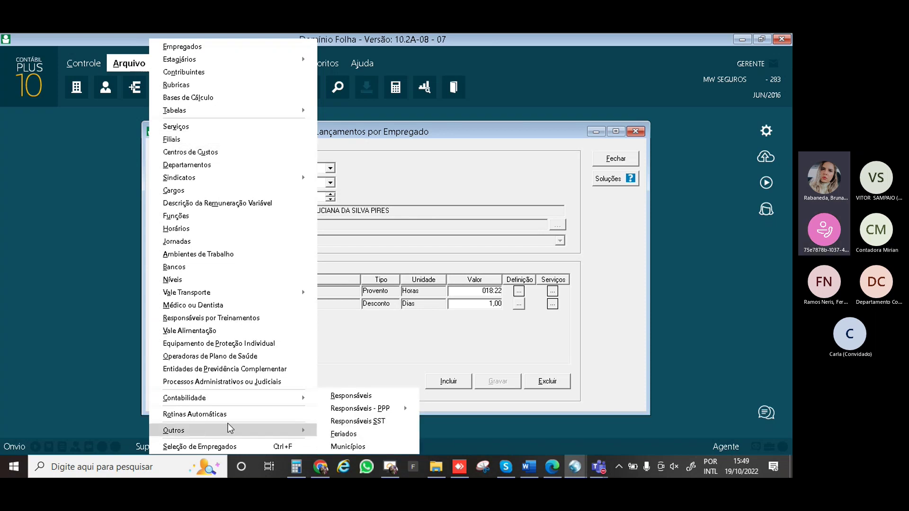
click(342, 435)
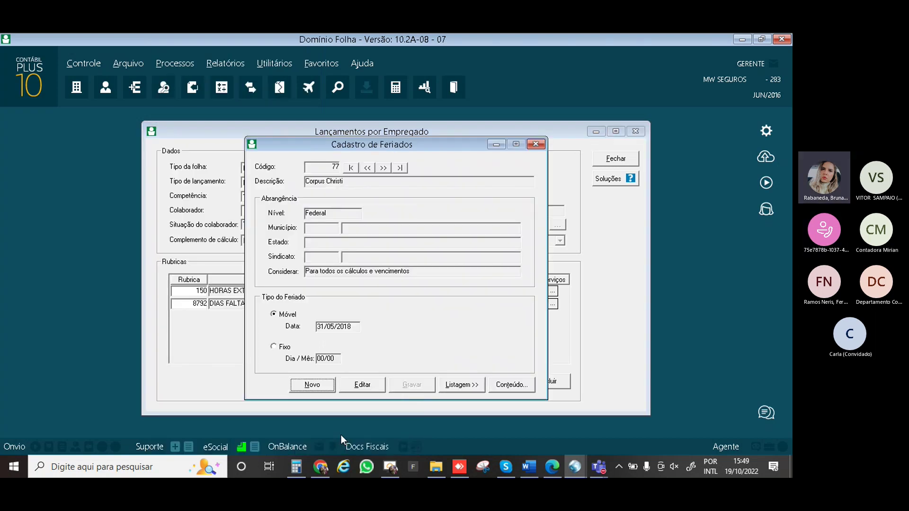
click(321, 384)
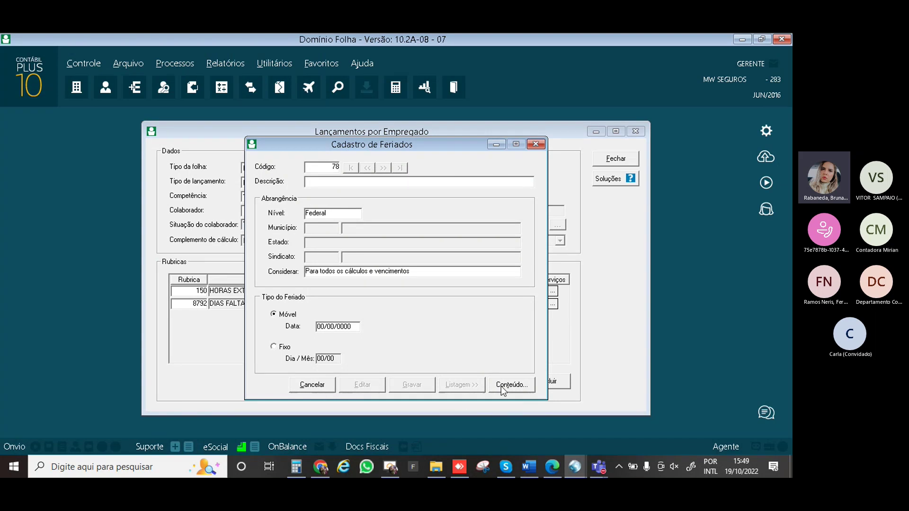
key(Escape)
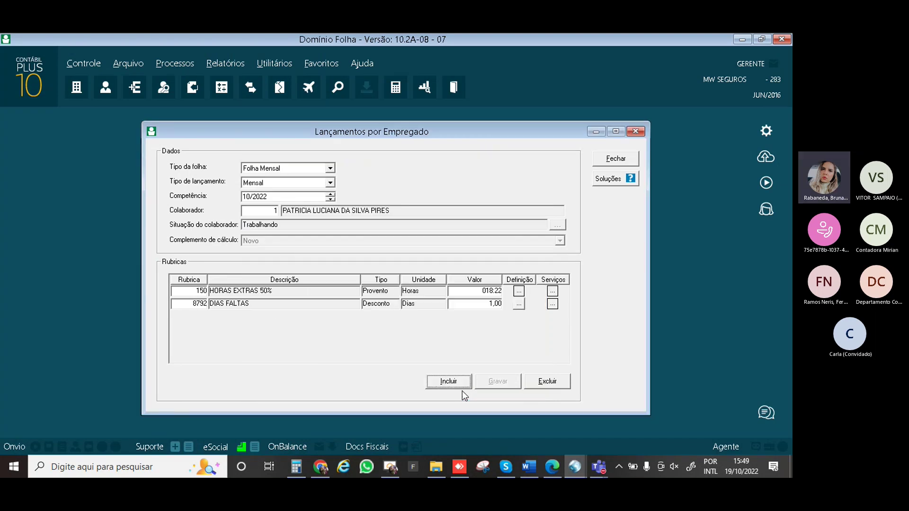
click(121, 60)
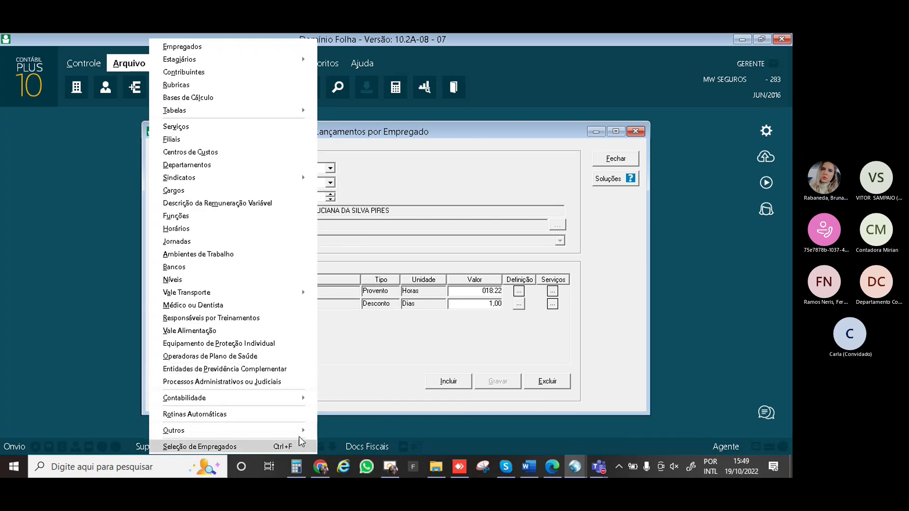
mouse_move(303, 431)
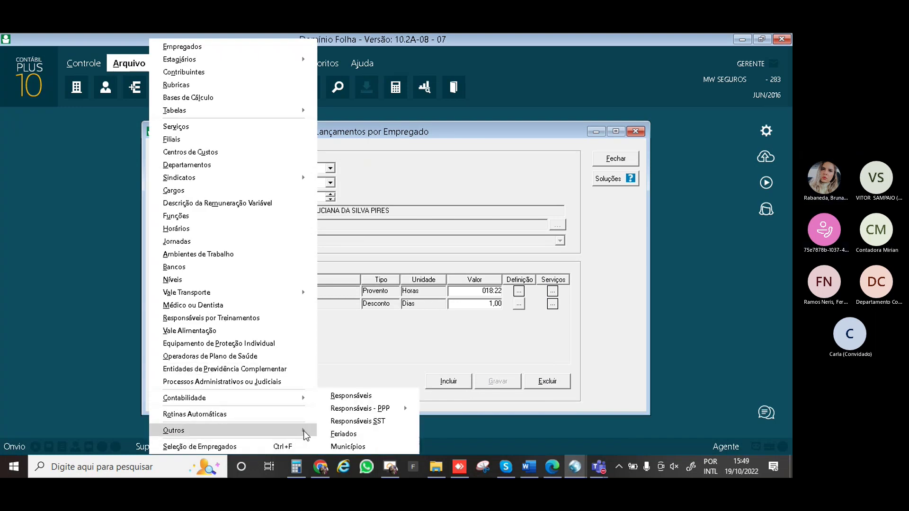
click(344, 434)
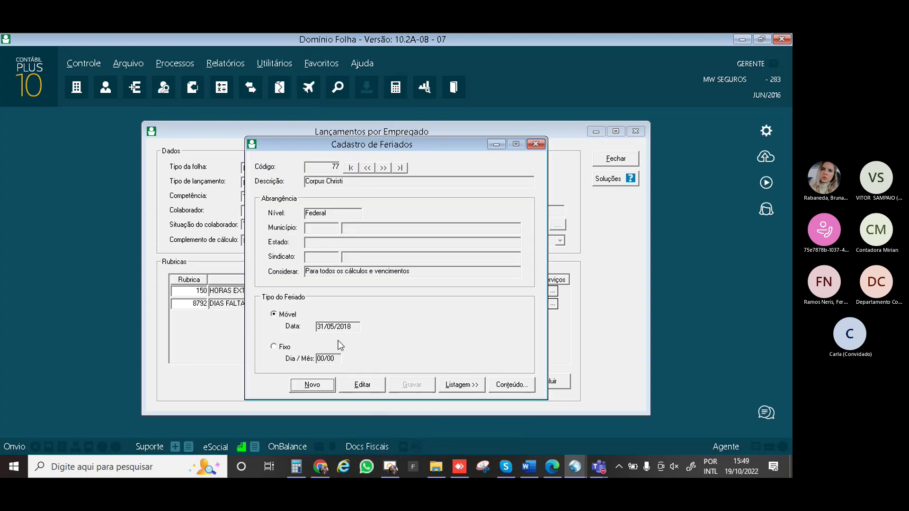
List and scroll through all registered holidays, returning to holiday 1, Dia Universal da Paz
click(464, 389)
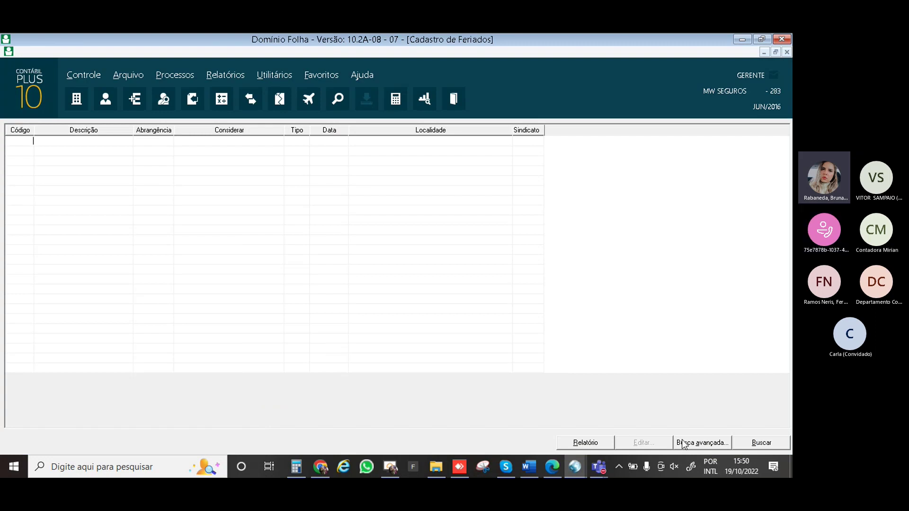
click(758, 446)
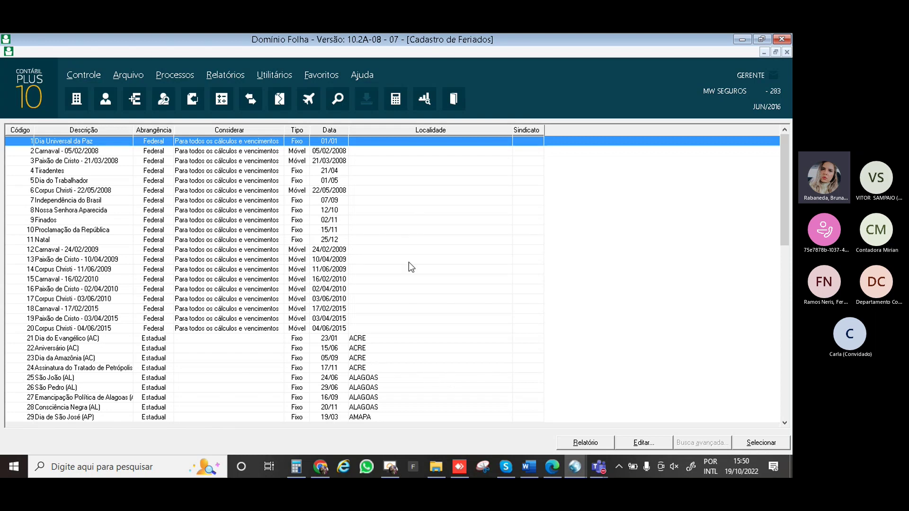
scroll(409, 264, down, 15)
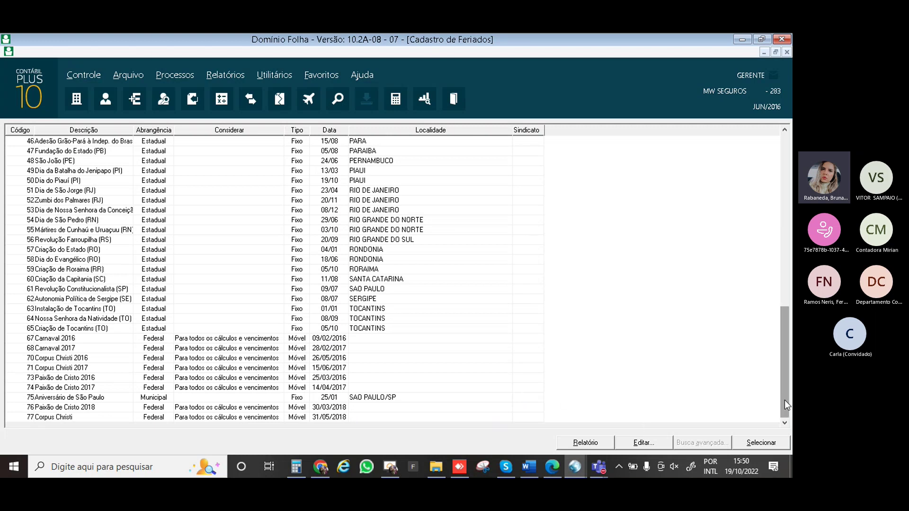
drag(782, 383, 791, 229)
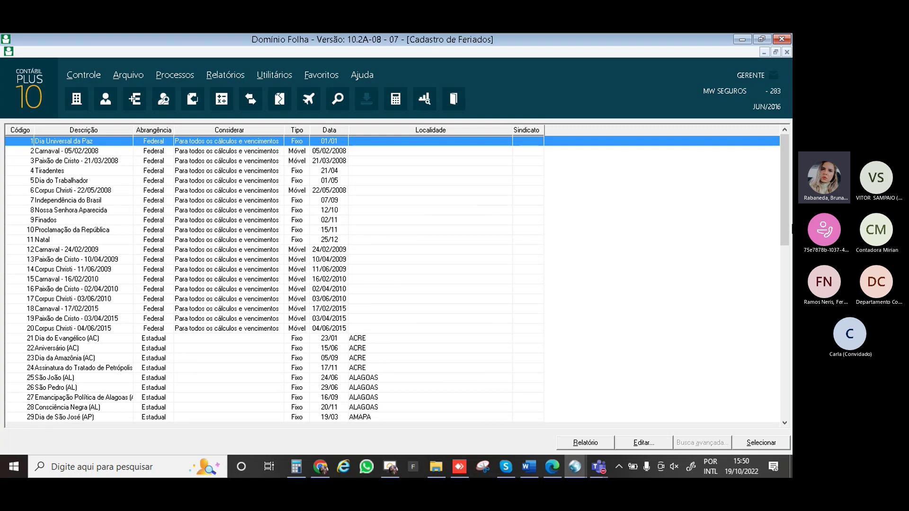
key(Return)
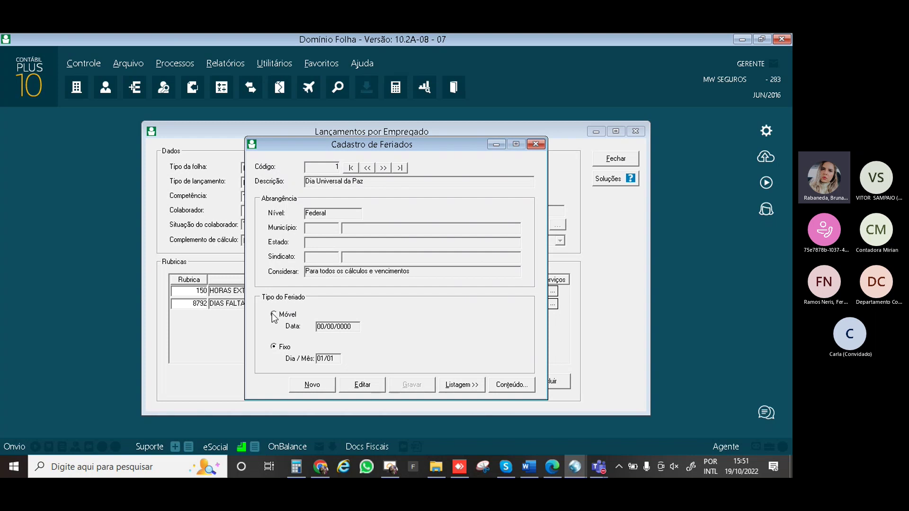
Start holiday record 78, which defaults to Federal and movable
click(312, 386)
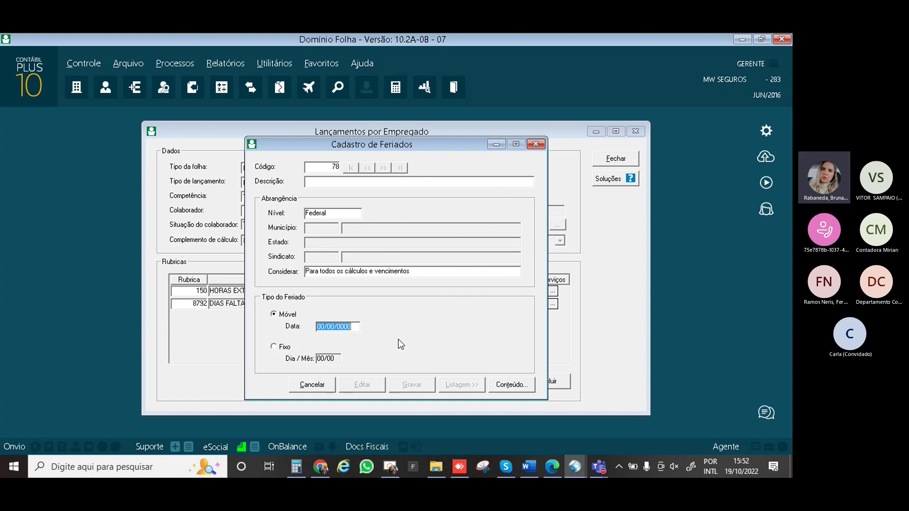
Mark the holiday as fixed and describe it as 'ANIVERSARIO BARUERI'
click(277, 349)
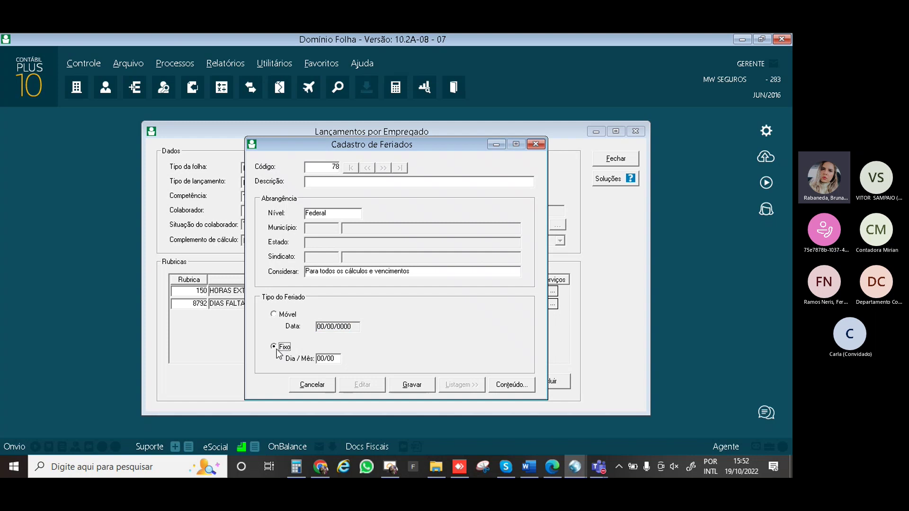
click(320, 359)
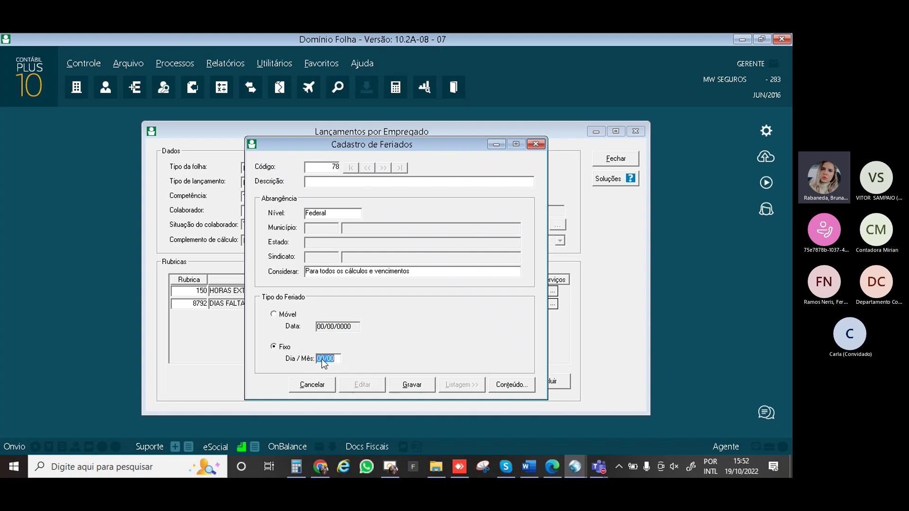
click(321, 183)
text(a)
key(BackSpace)
text(ANIVERSARIO )
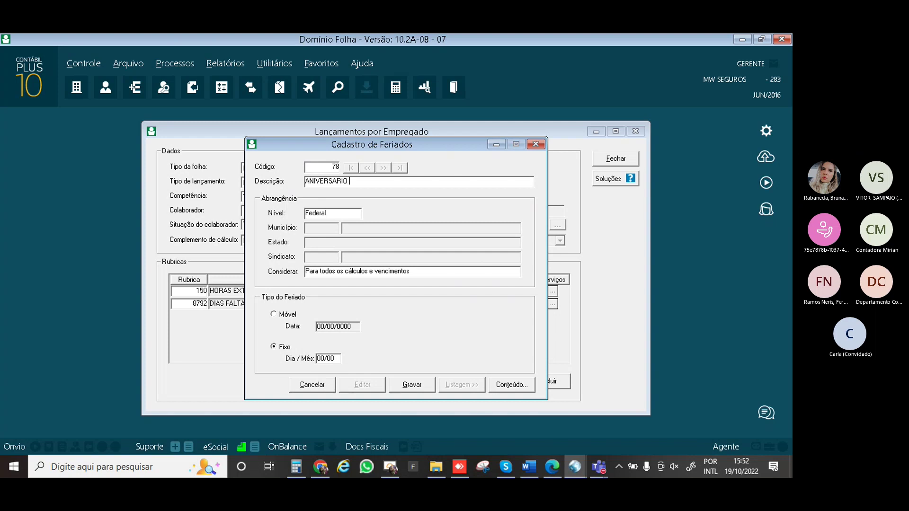
text(BARUERI)
Set the holiday level to Municipal with municipality BARUERI
click(334, 212)
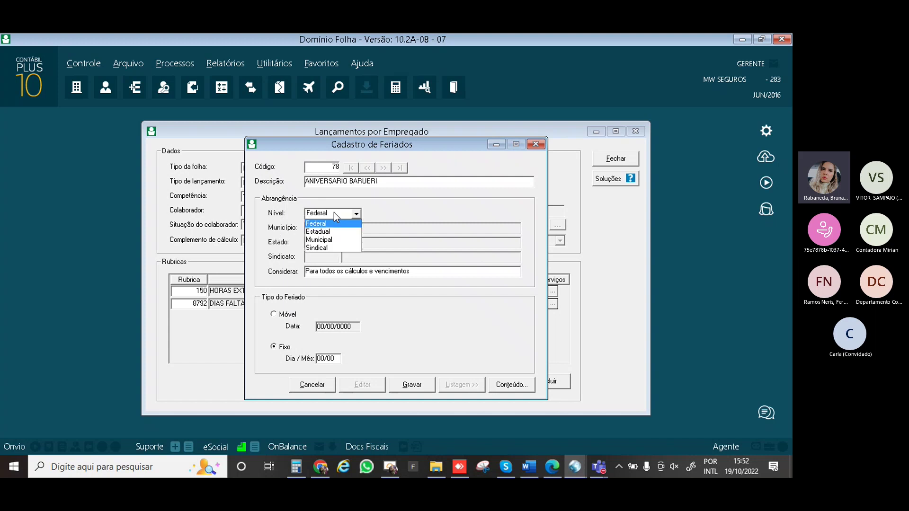
click(327, 240)
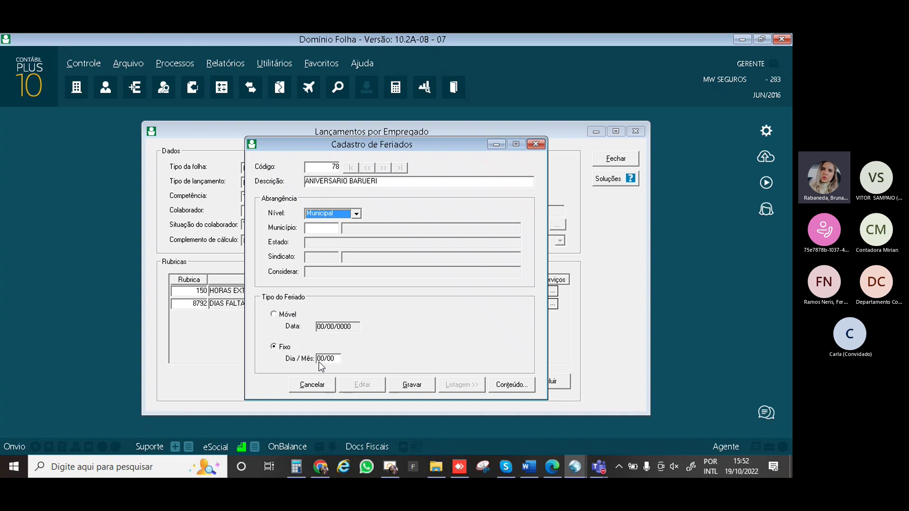
click(320, 230)
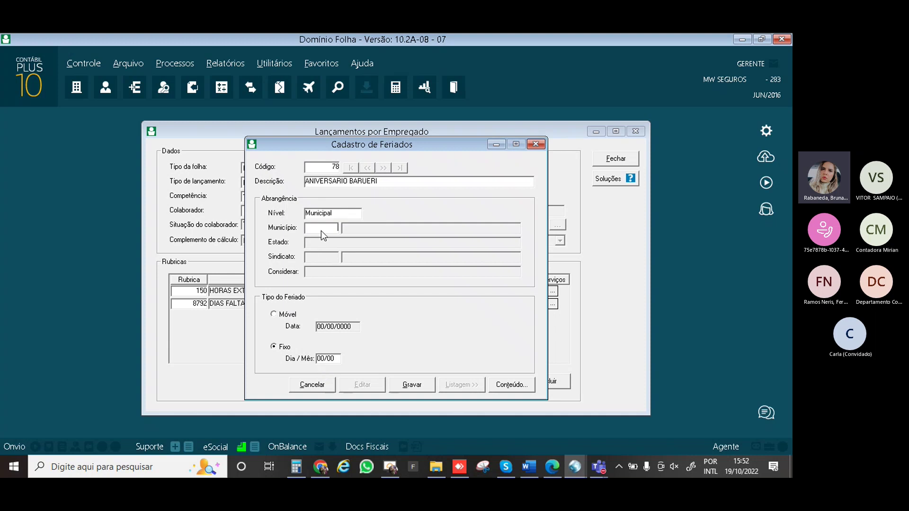
double_click(320, 231)
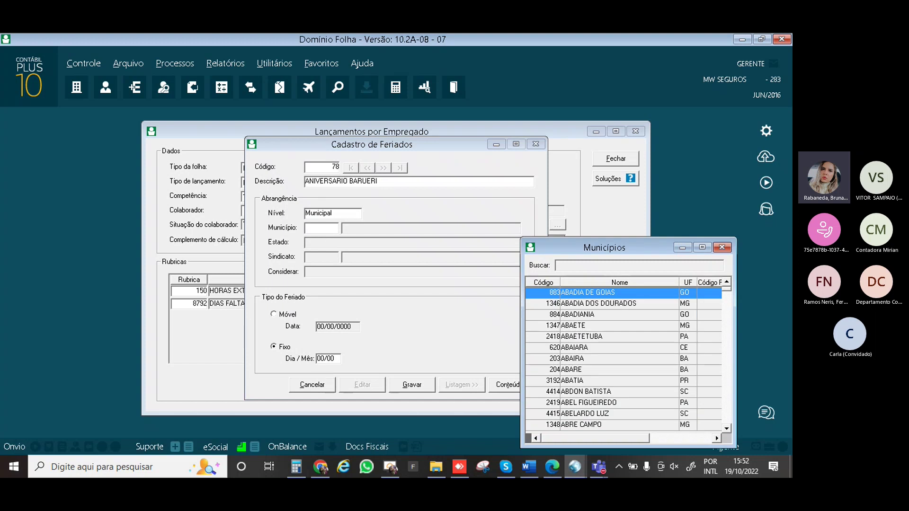
text(BARU)
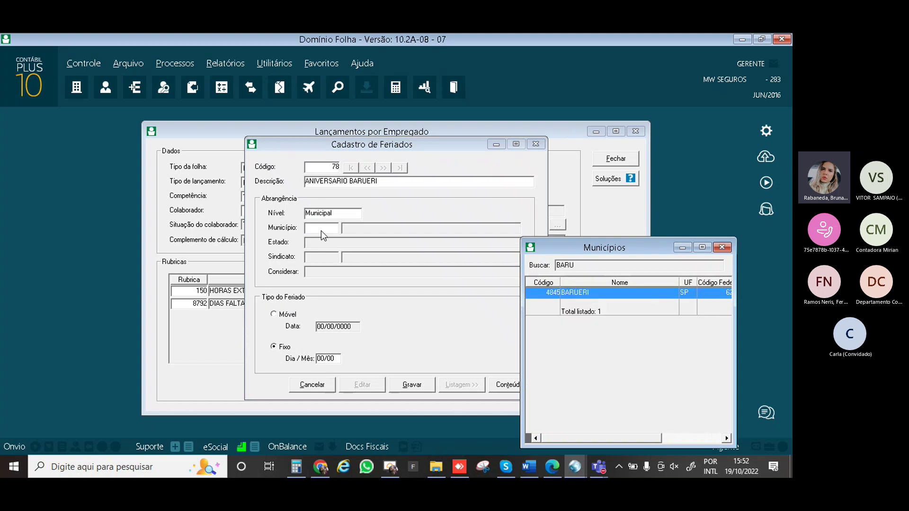
text(ERI)
double_click(650, 291)
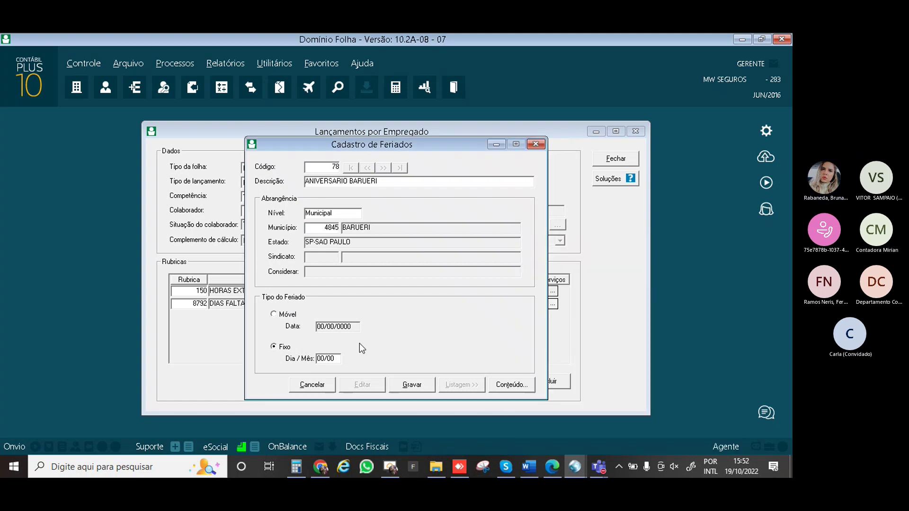
Enter the date 24/06, save the holiday, and close the register
click(322, 358)
text(06)
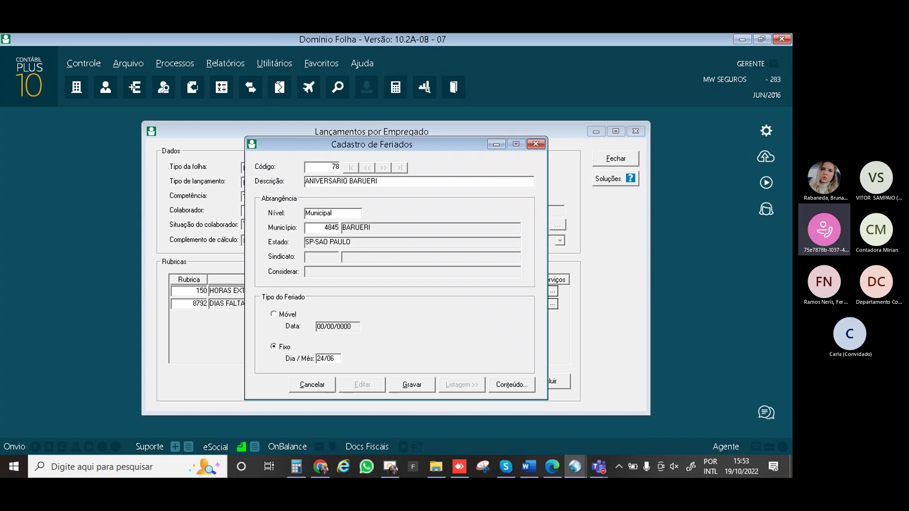
click(410, 384)
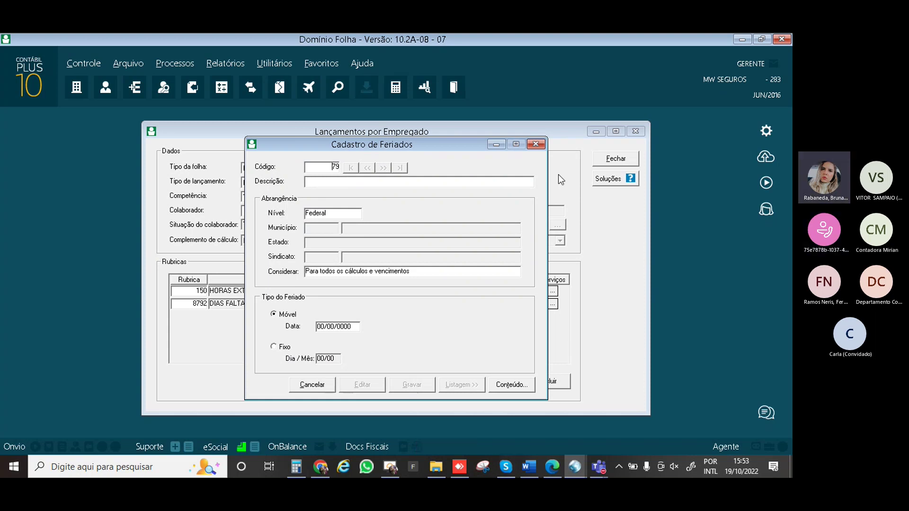
click(535, 145)
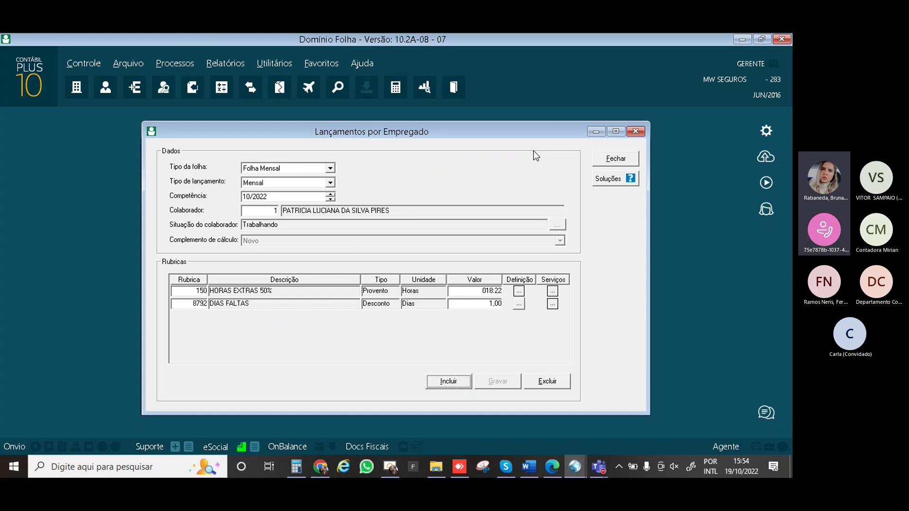
Add rubric 25 ADICIONAL NOTURNO with 150:00 hours to the October entries and save them
click(447, 381)
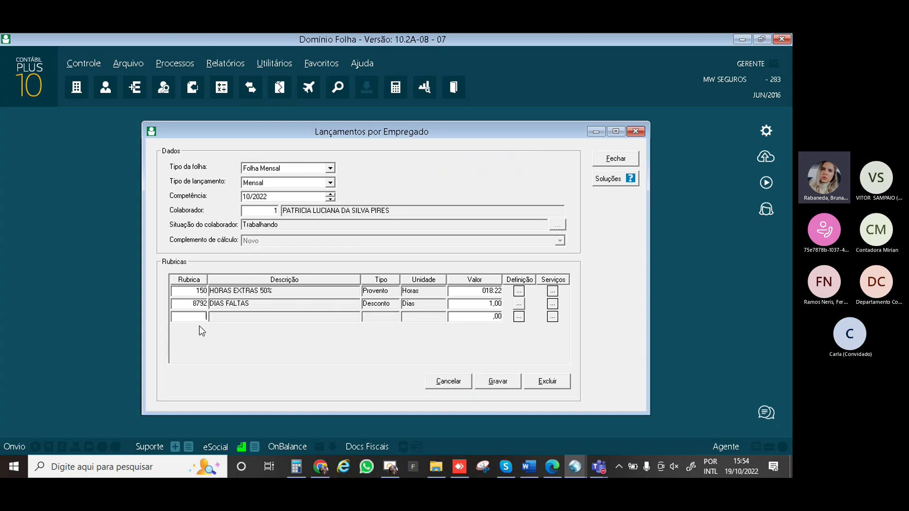
text(25)
key(Return)
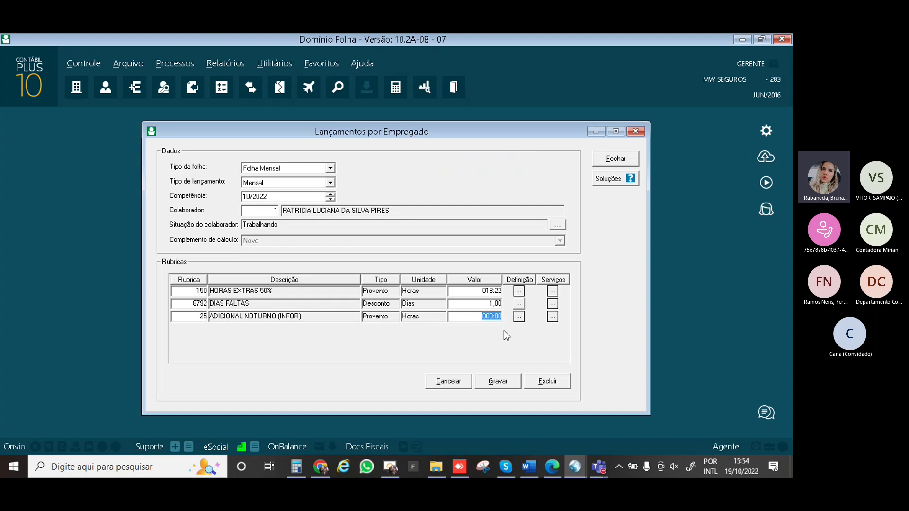
text(15)
key(alt+g)
click(501, 386)
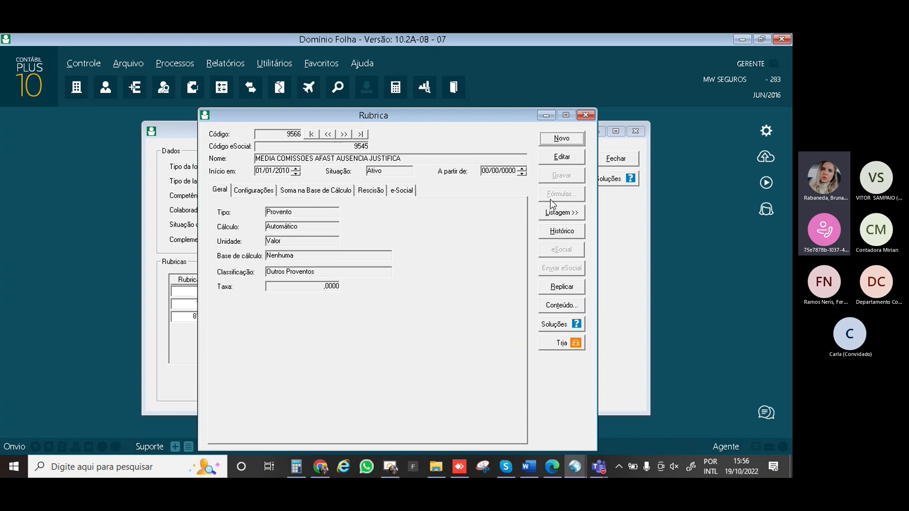
Load rubric 150 HORAS EXTRAS 50% and copy its record, then reopen the Rubrica register
click(560, 160)
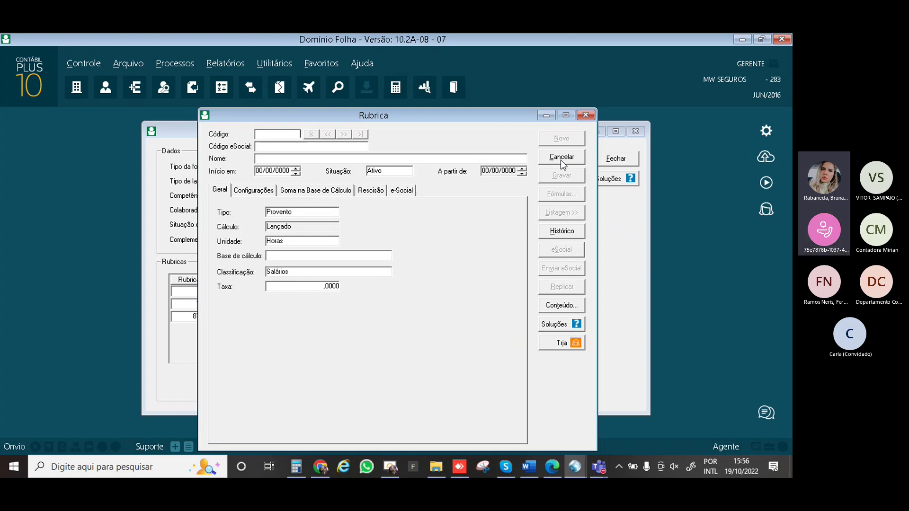
text(15)
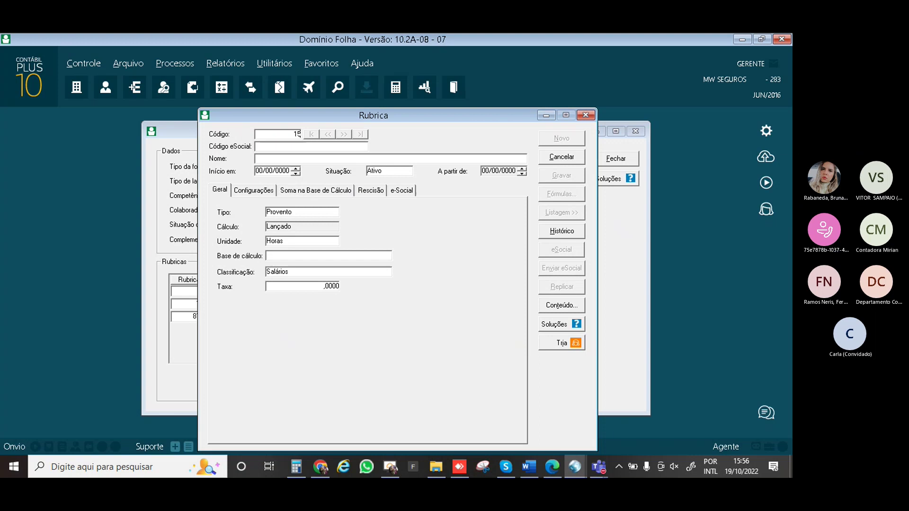
text(0)
key(Tab)
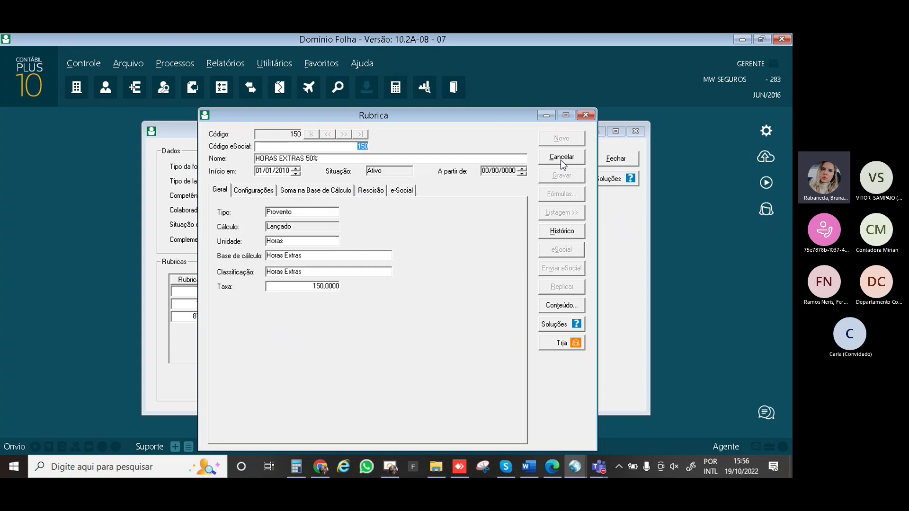
right_click(461, 141)
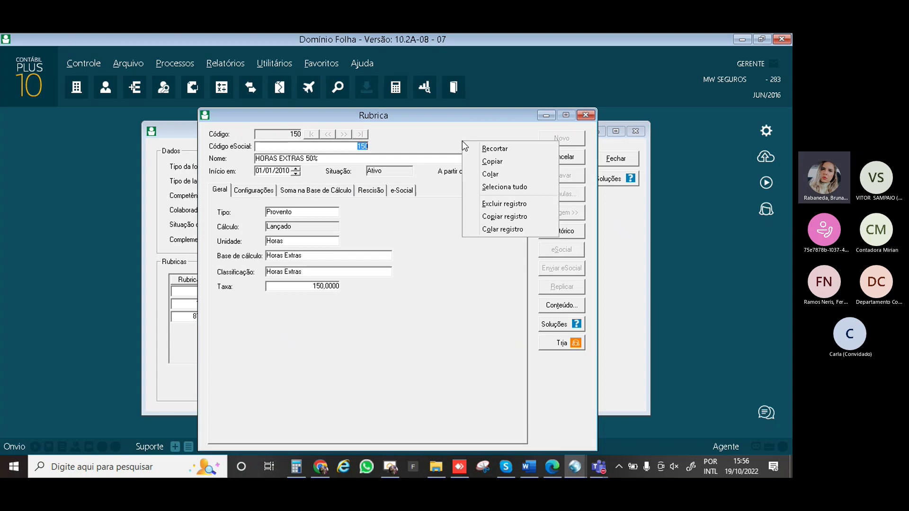
click(507, 221)
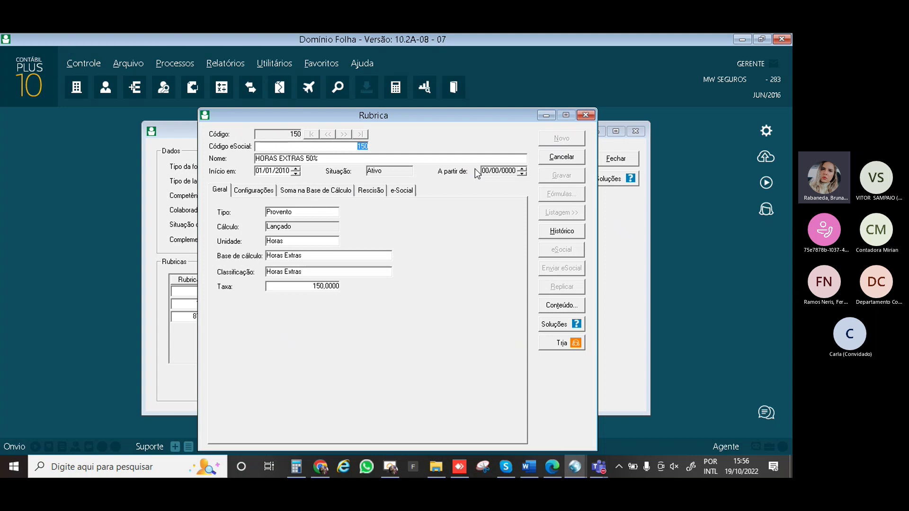
key(Escape)
click(138, 86)
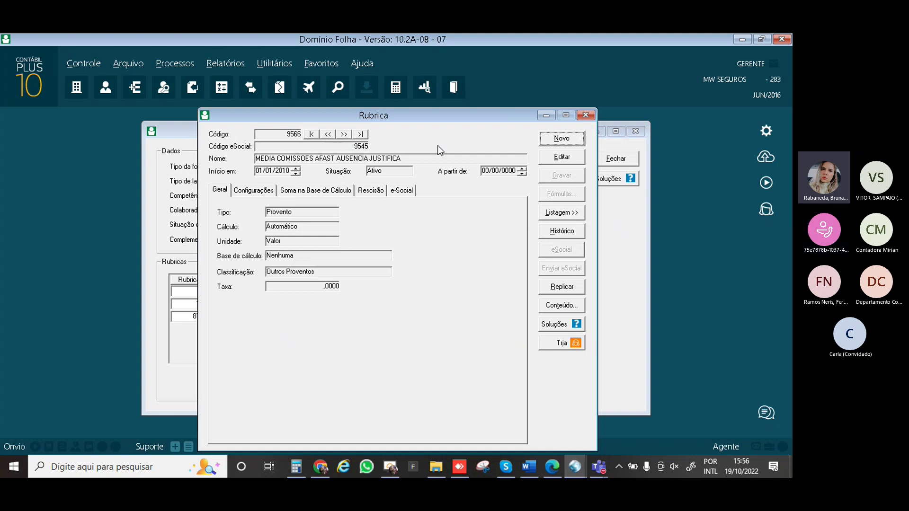
Start a new blank rubric, check its record options, then cancel it
click(557, 140)
right_click(460, 137)
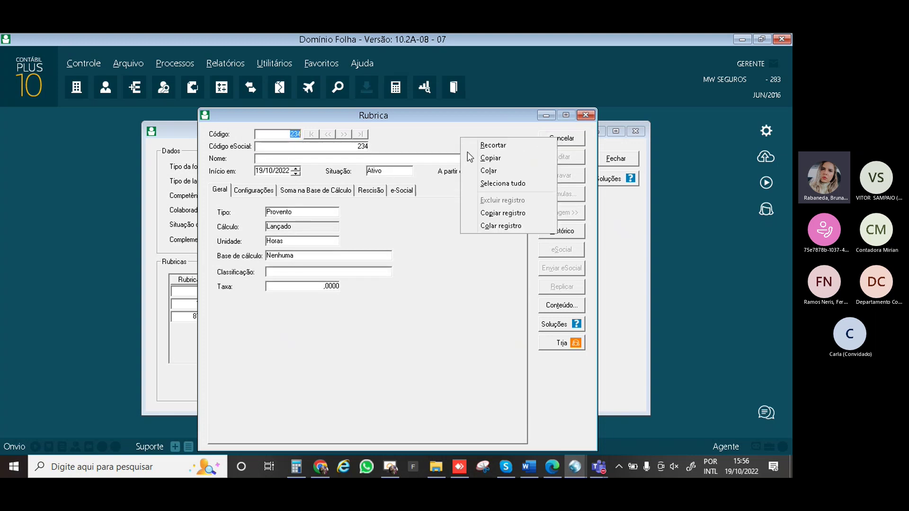
click(493, 226)
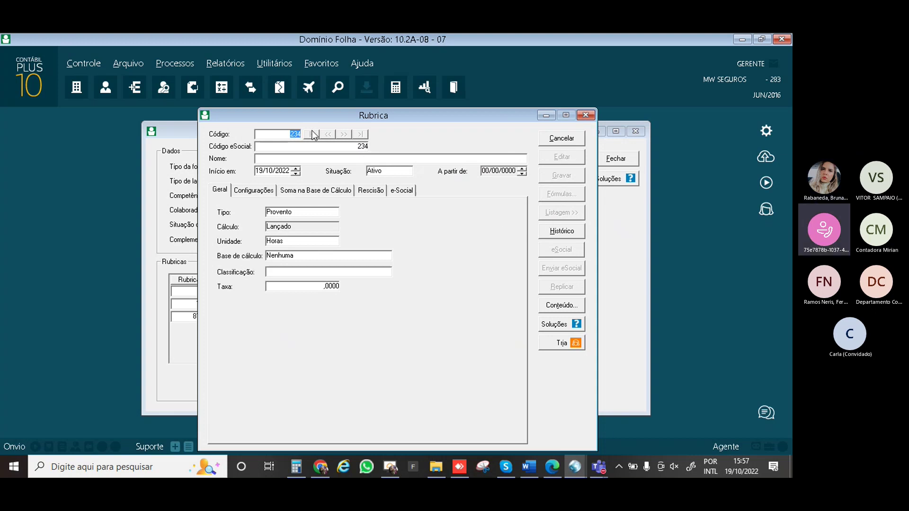
click(561, 137)
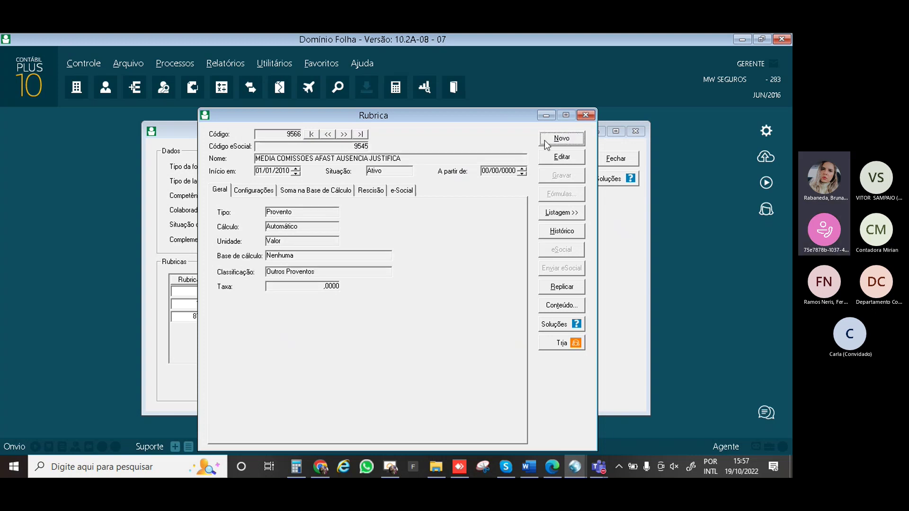
Load rubric 150 HORAS EXTRAS 50% and copy its whole record, leaving it unchanged
click(545, 140)
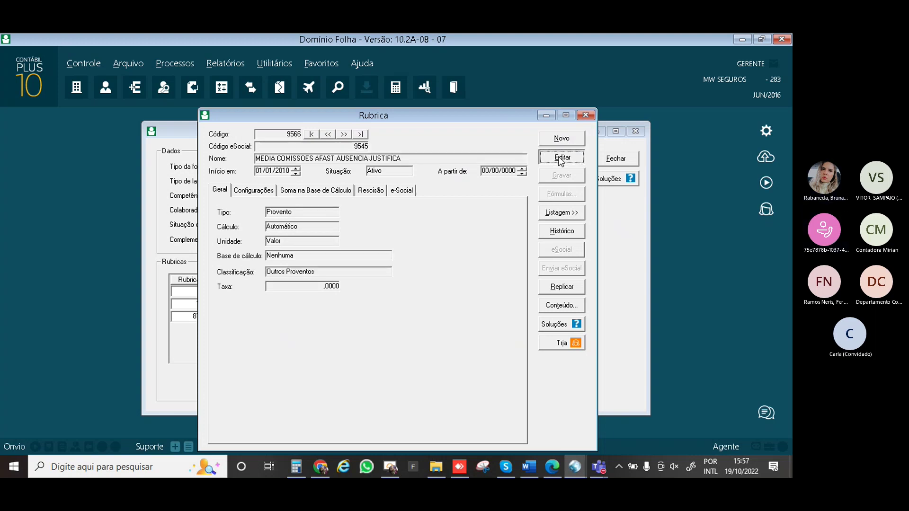
text(150)
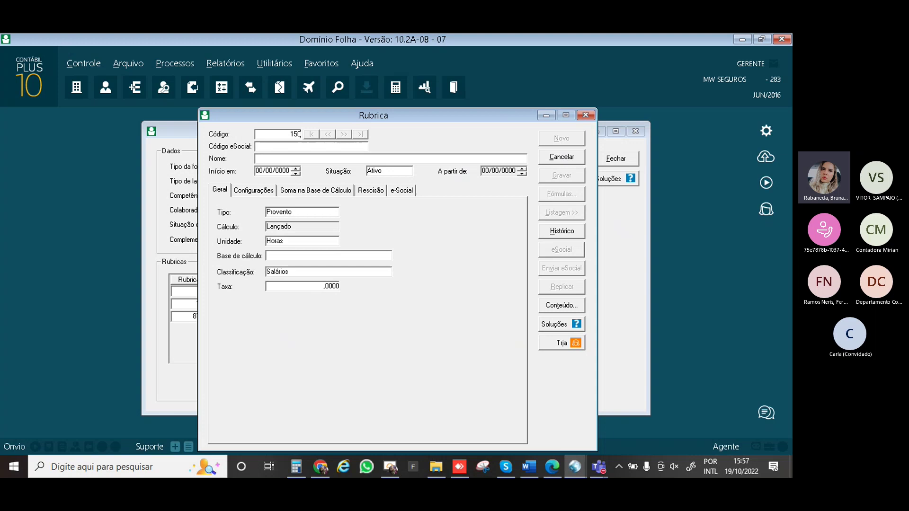
key(Tab)
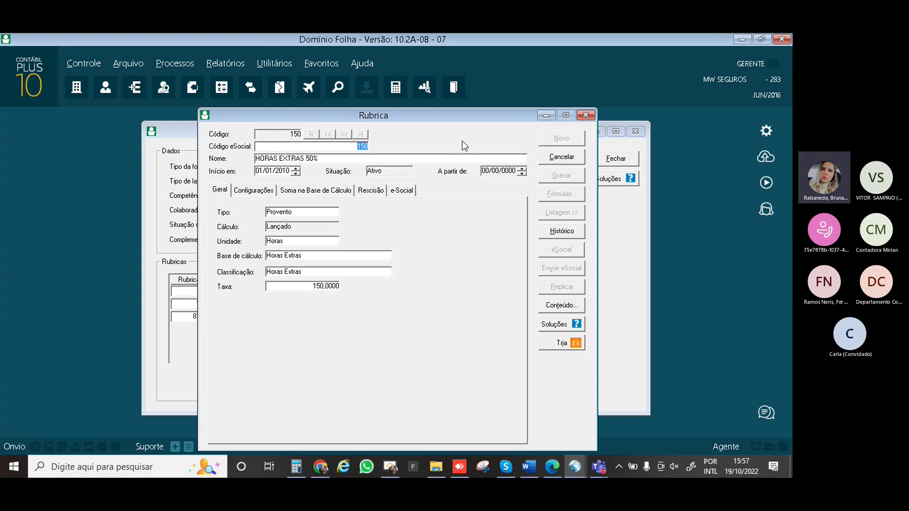
right_click(462, 141)
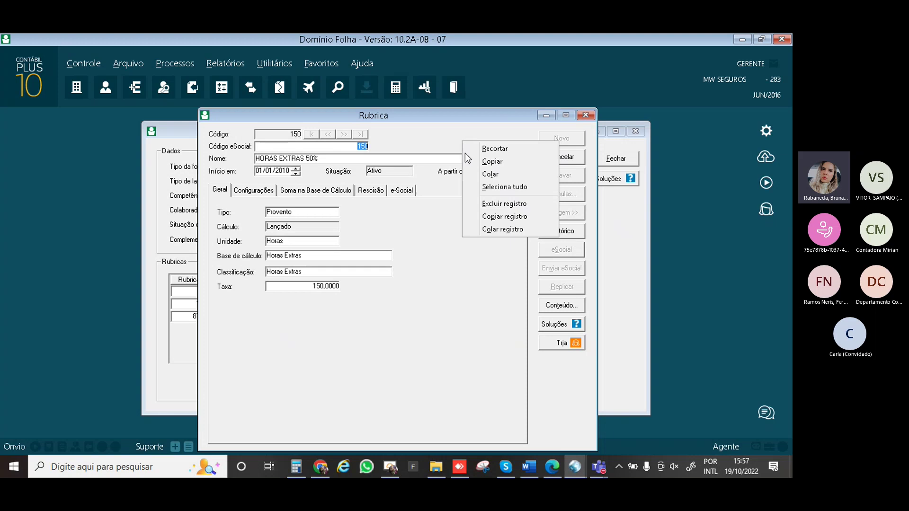
click(436, 266)
right_click(448, 277)
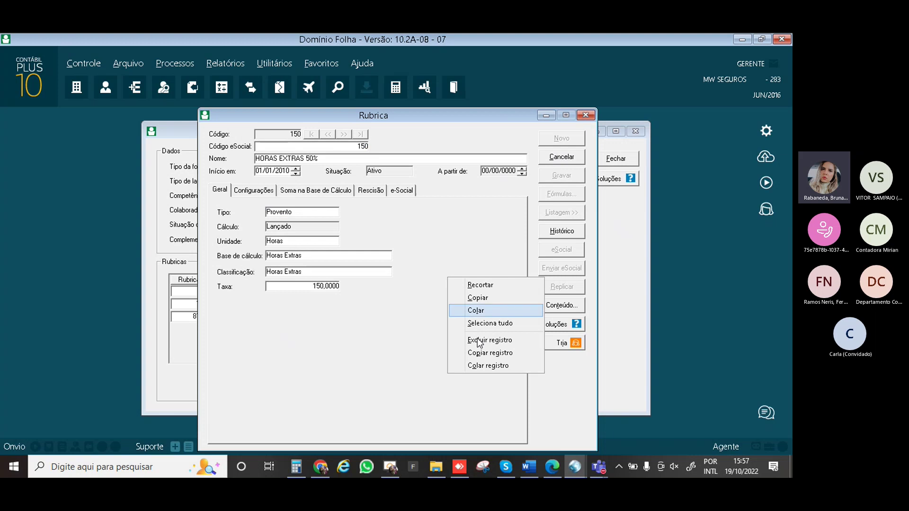
click(484, 355)
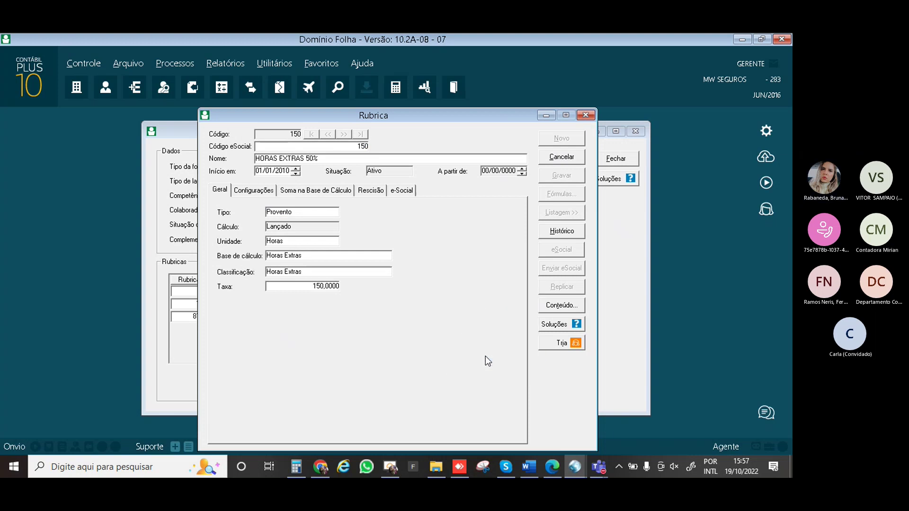
click(546, 157)
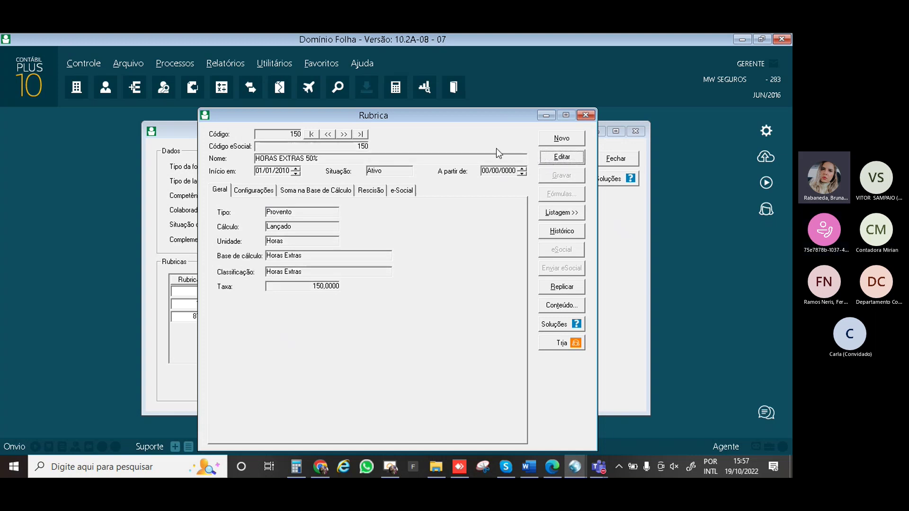
click(566, 140)
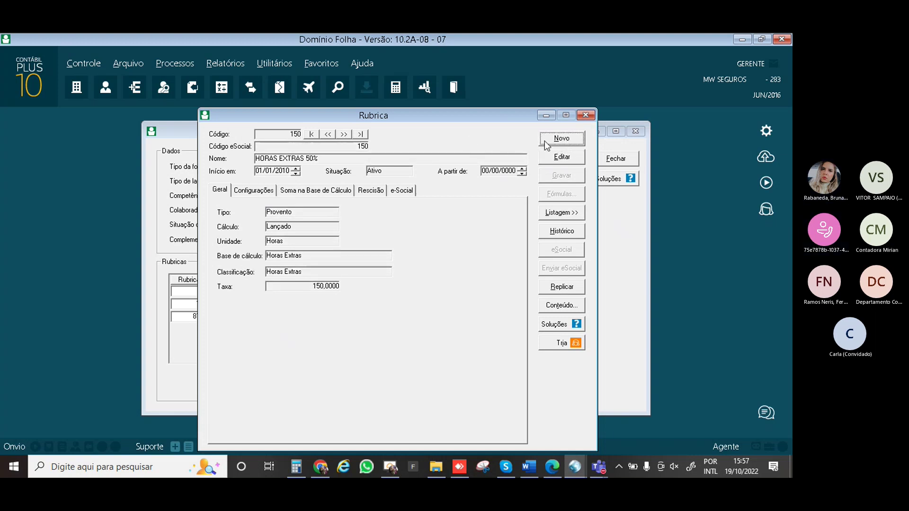
Paste the copied record into rubric 234, renaming it HORAS EXTRAS 70% with rate 170,0000
right_click(427, 245)
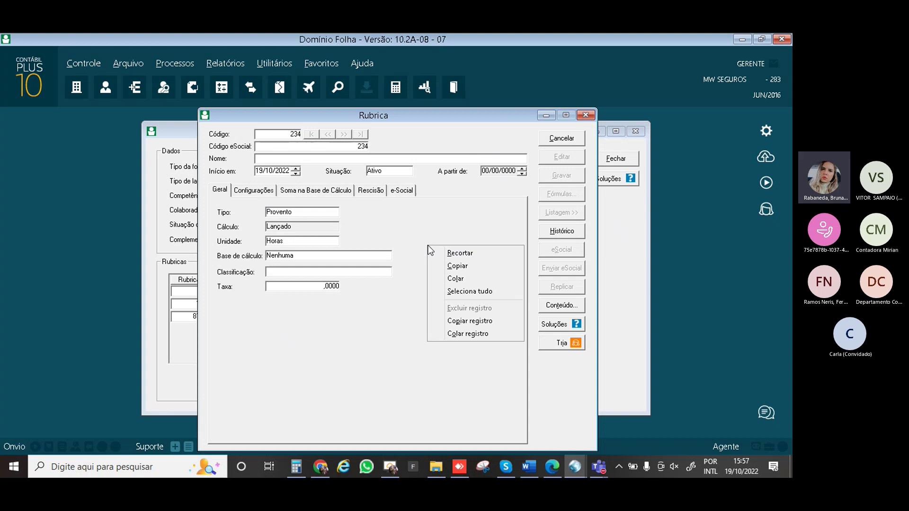
click(465, 336)
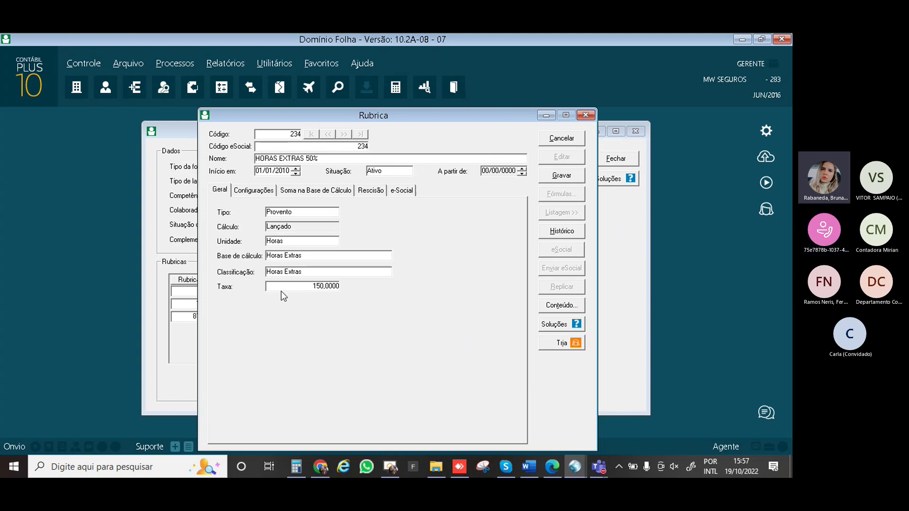
click(317, 158)
click(318, 161)
key(BackSpace)
key(BackSpace)
text(70)
click(323, 286)
key(BackSpace)
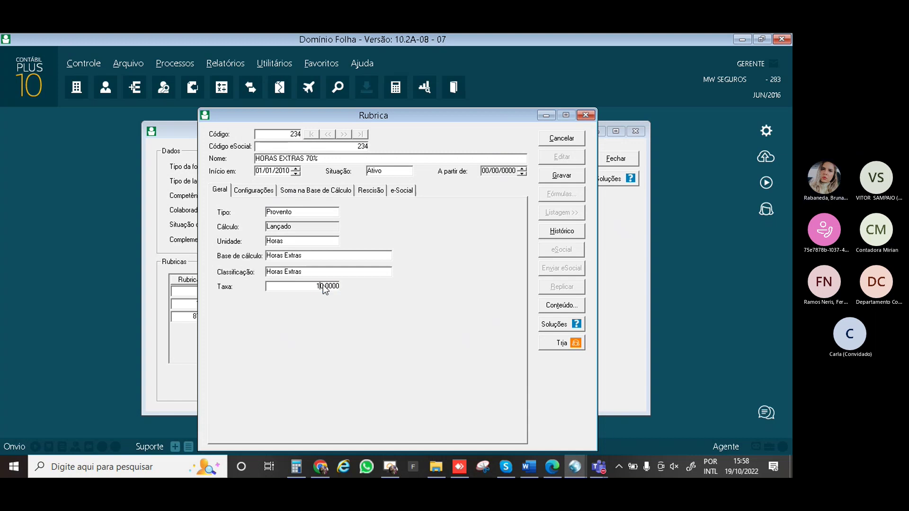
text(7)
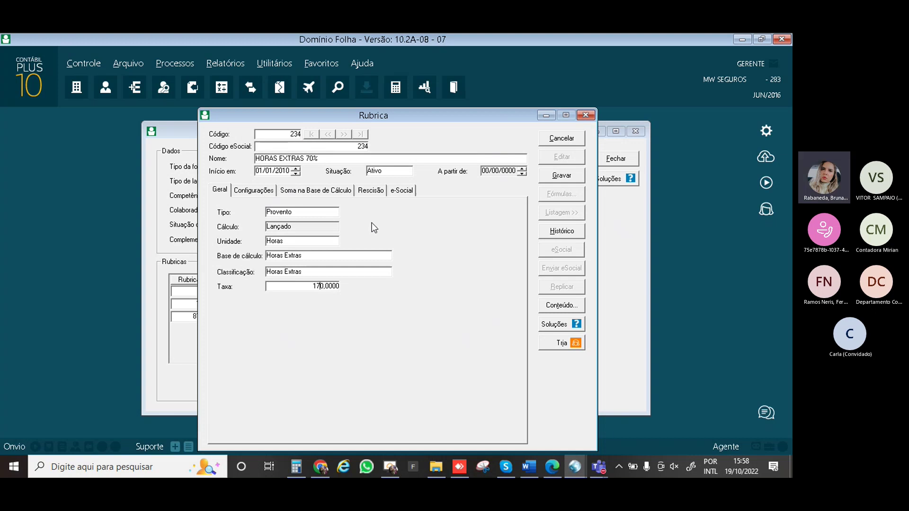
click(263, 191)
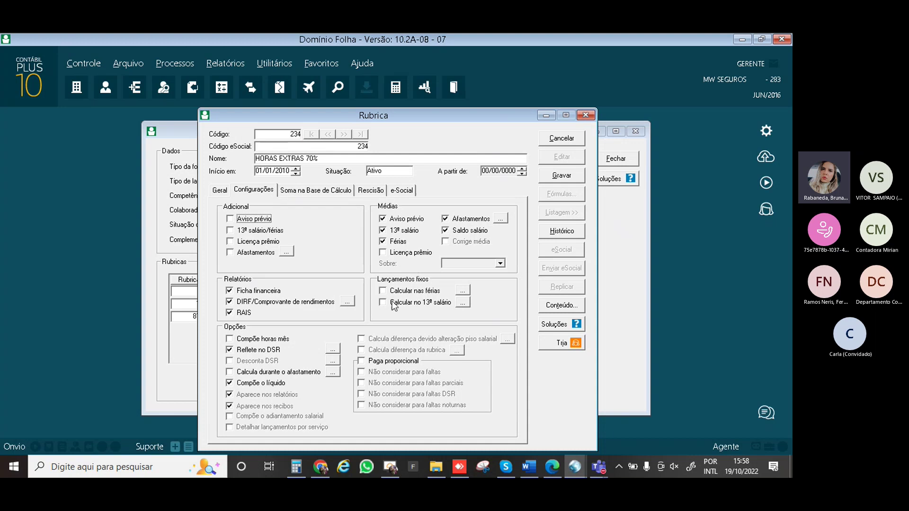
Check the copied rubric's calculation bases, termination and eSocial settings, then cancel the unsaved HORAS EXTRAS 70% rubric
click(314, 191)
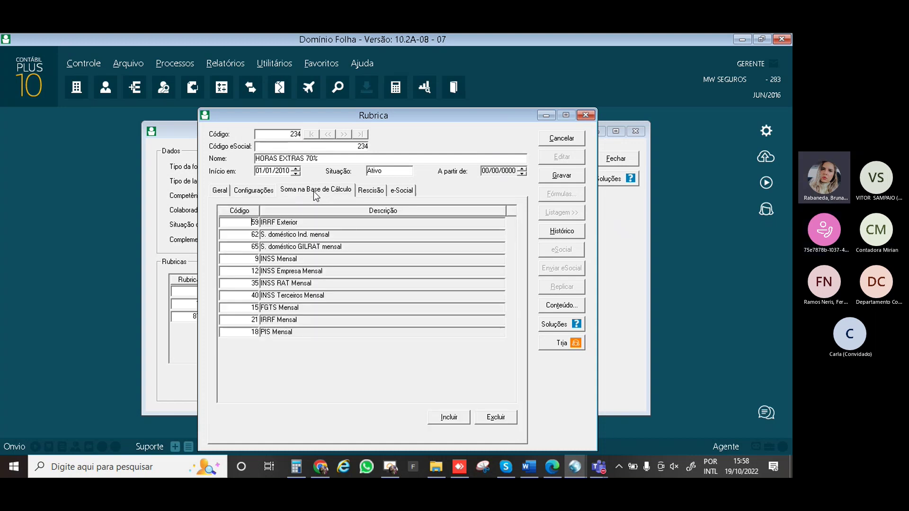
click(367, 194)
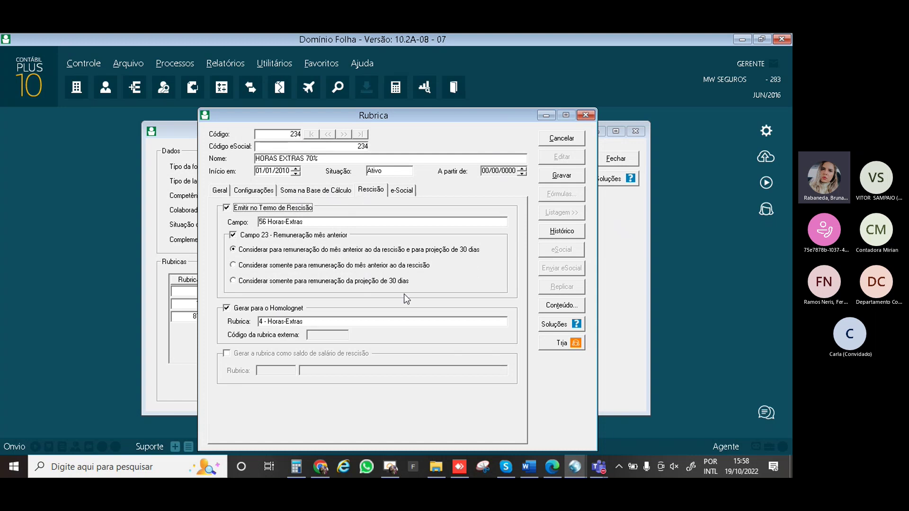
click(405, 194)
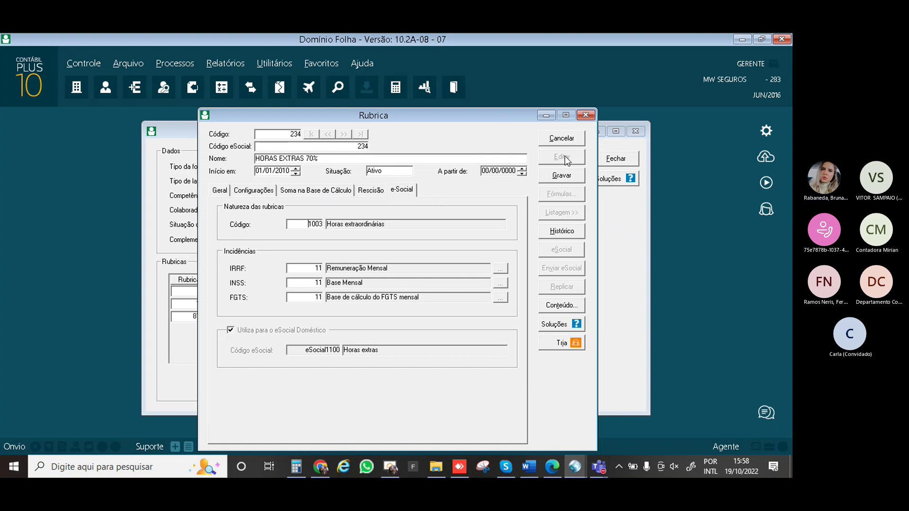
click(569, 140)
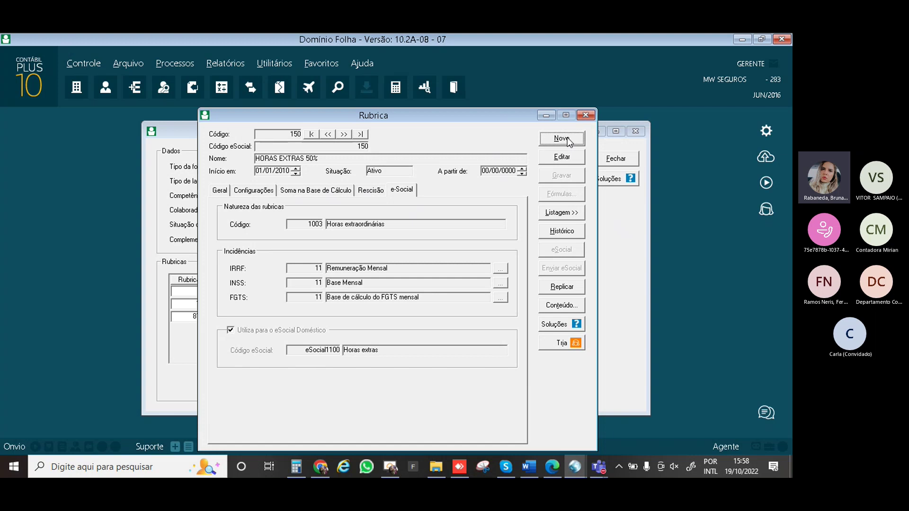
Create new rubric 234 and review its default configuration, calculation bases, termination and eSocial settings, then abandon it
click(567, 138)
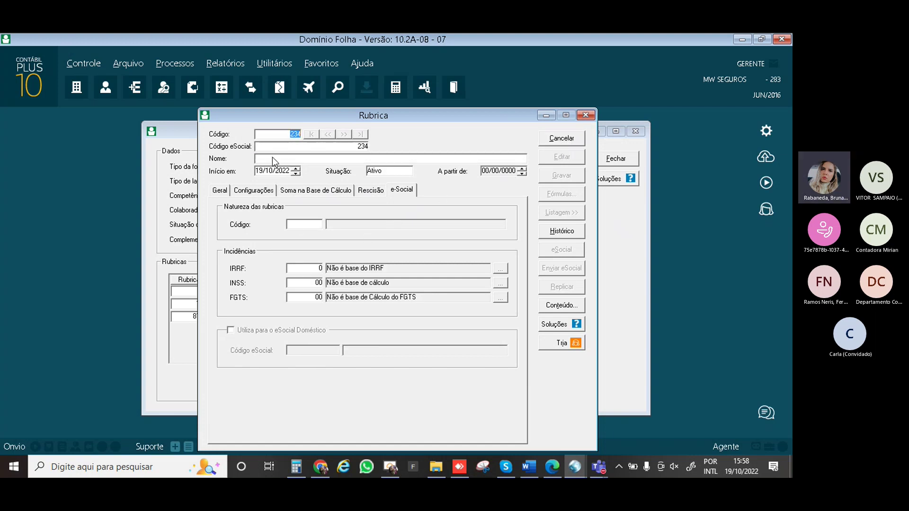
click(272, 192)
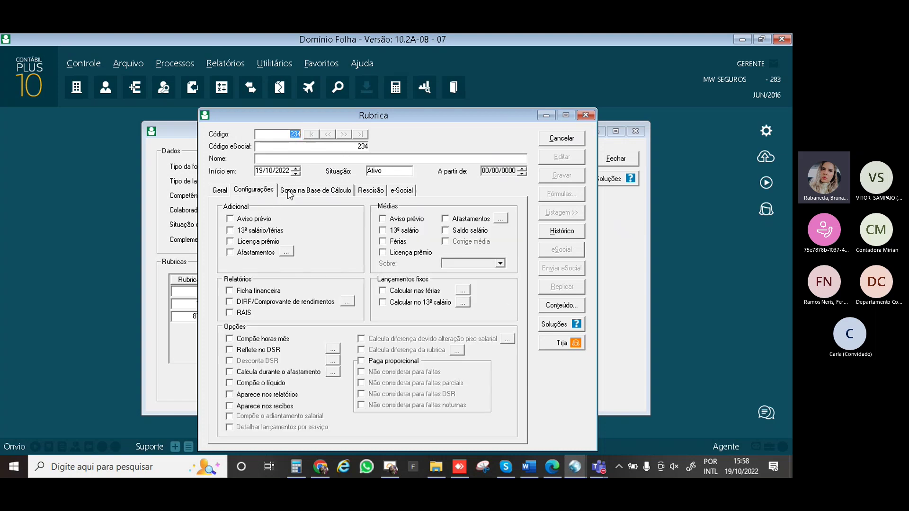
click(289, 192)
click(367, 194)
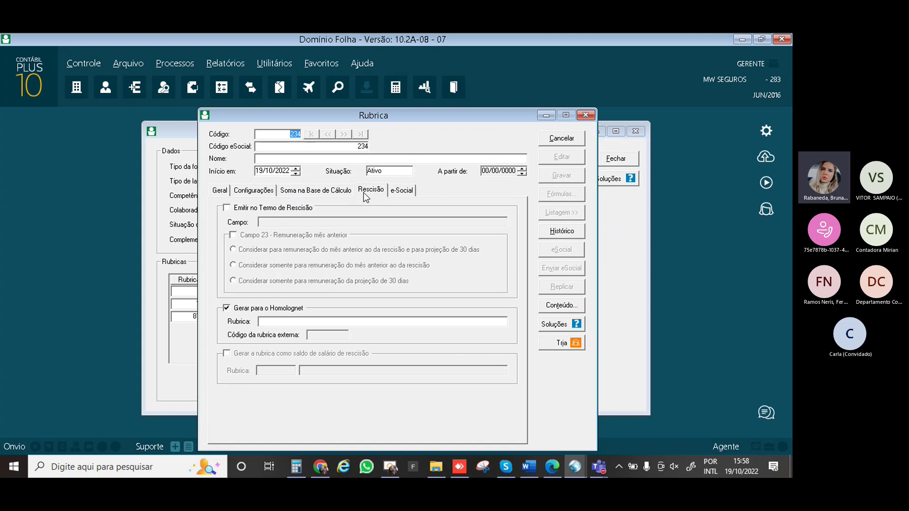
click(401, 192)
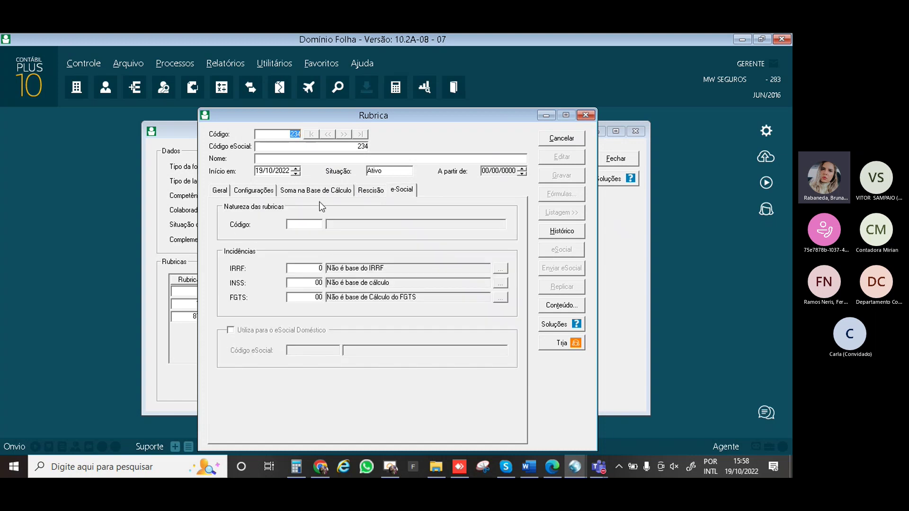
click(221, 191)
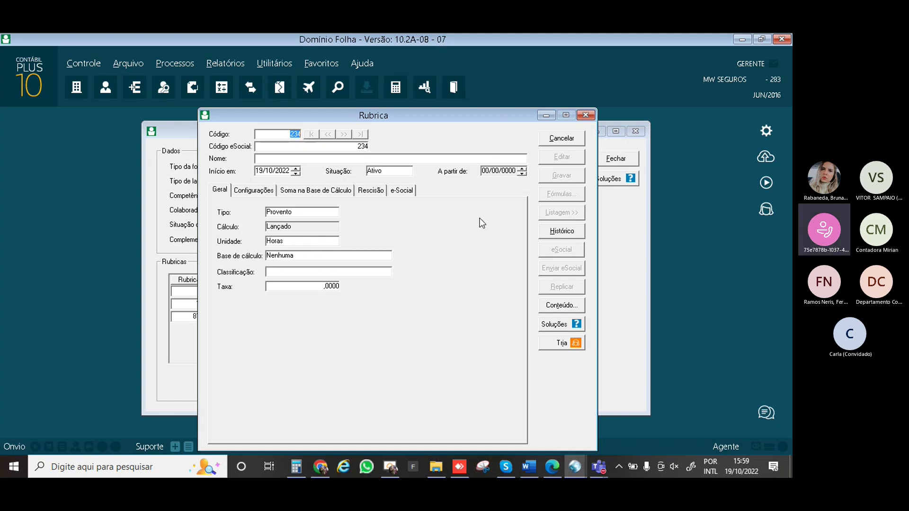
click(556, 145)
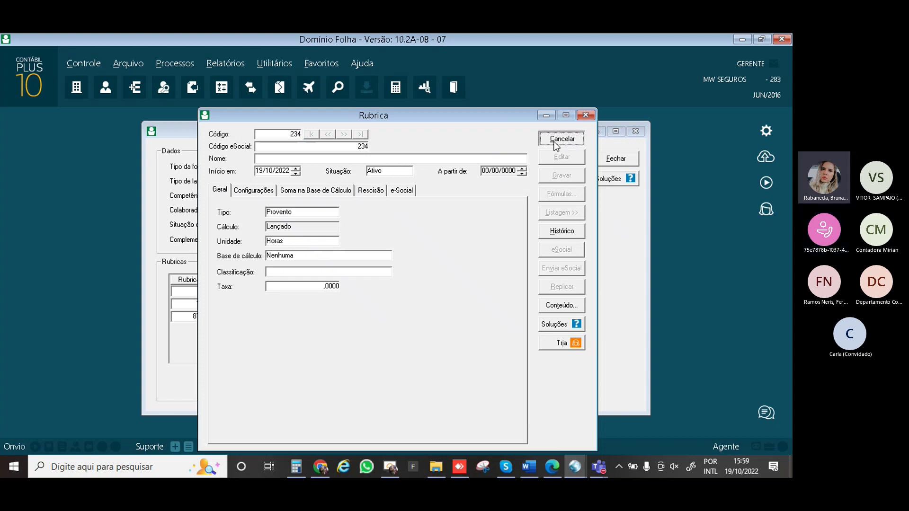
Close the Rubrica register to return to the 10/2022 employee payroll entries
click(585, 115)
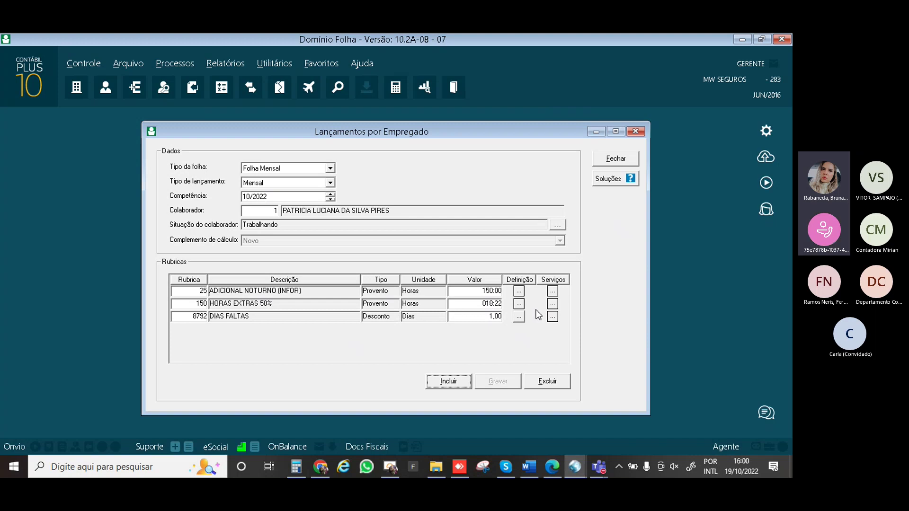
Reopen the rubric register, load rubric 150 HORAS EXTRAS 50% by its code, and show its unit options
click(135, 87)
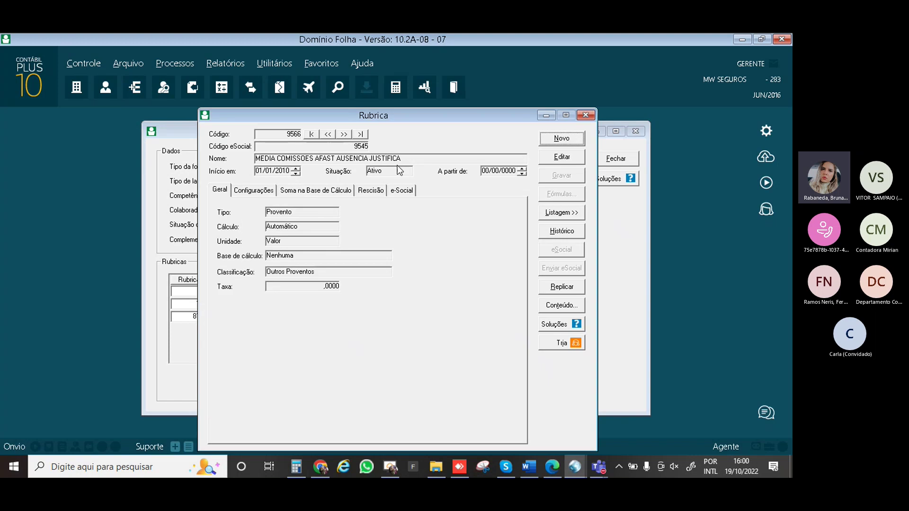
mouse_move(413, 115)
mouse_down()
mouse_move(239, 120)
mouse_move(398, 115)
mouse_up()
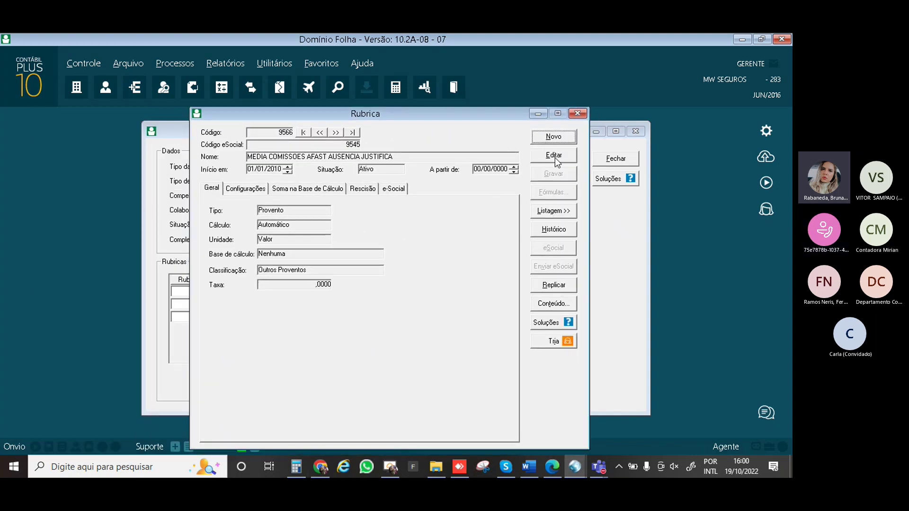
click(552, 138)
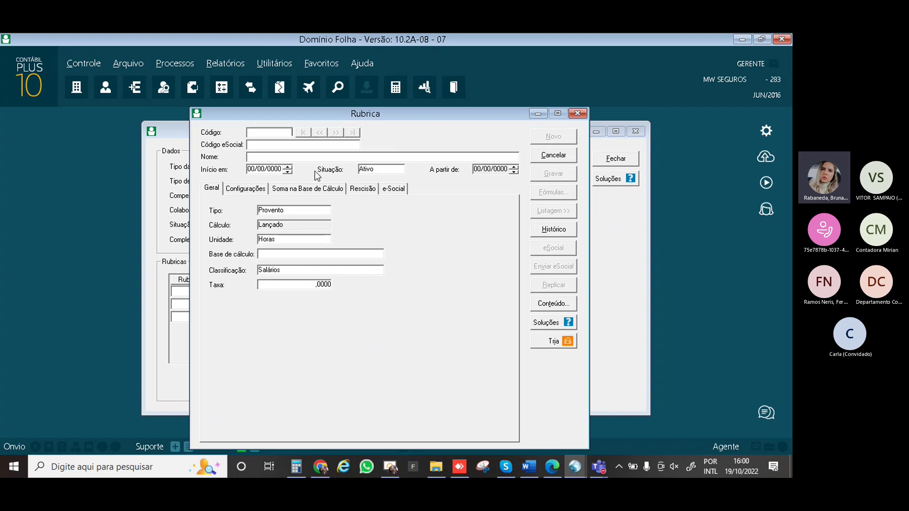
text(150)
key(Tab)
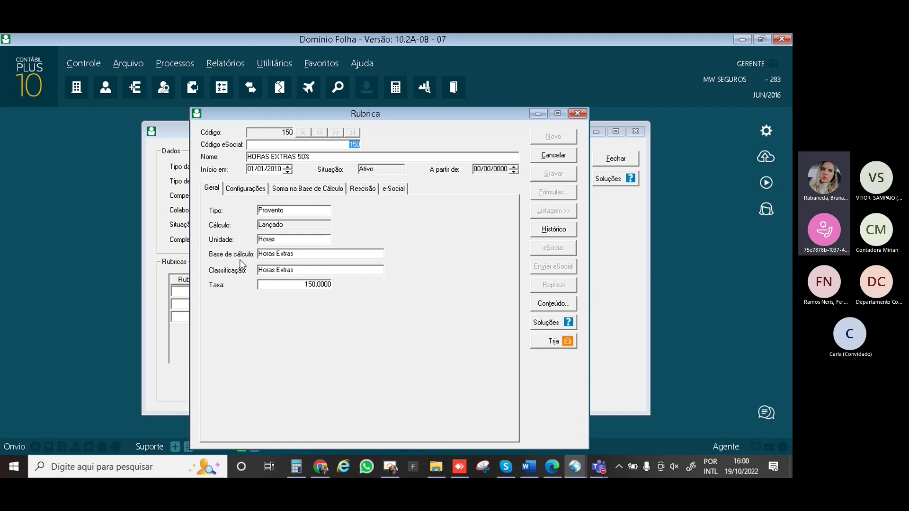
click(273, 240)
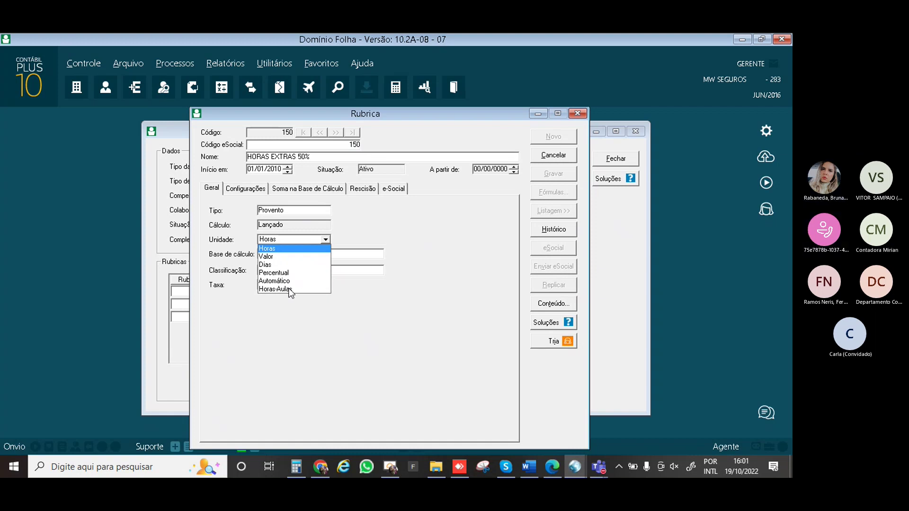
Change rubric 150's unit to Valor, then set it back to Horas
click(274, 255)
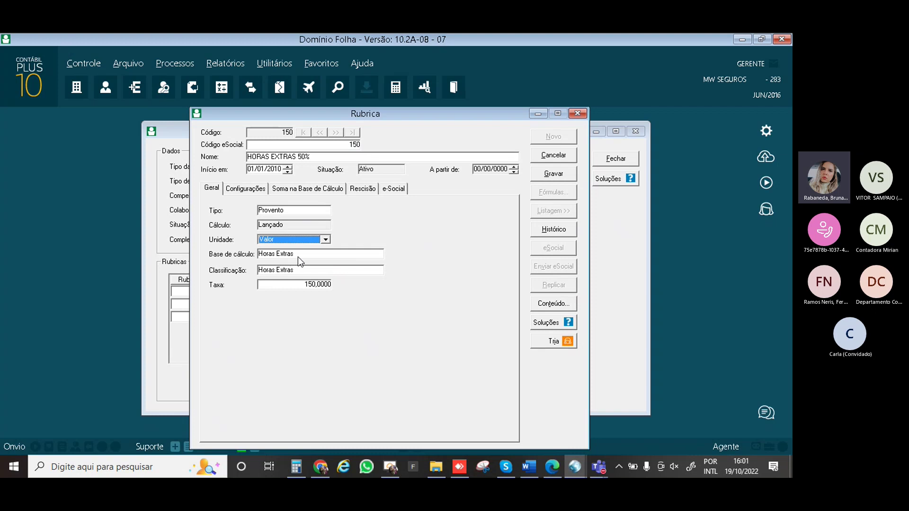
click(310, 284)
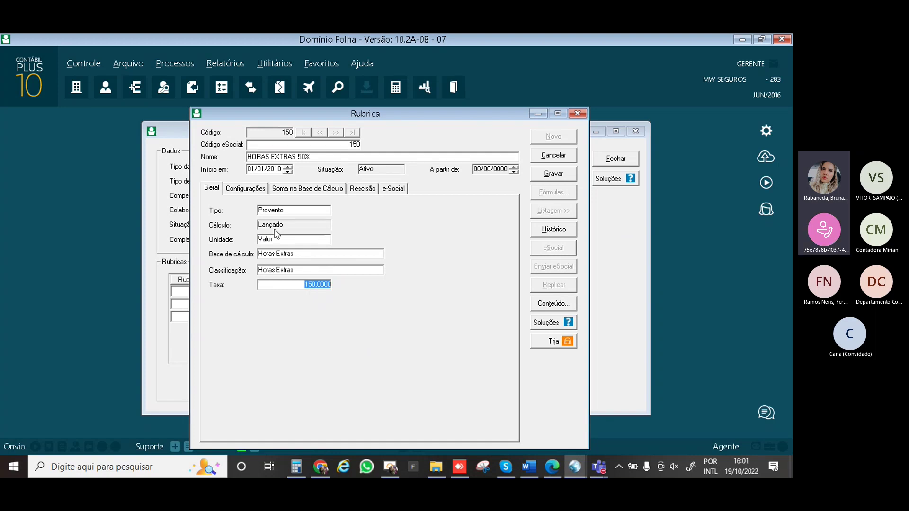
click(311, 238)
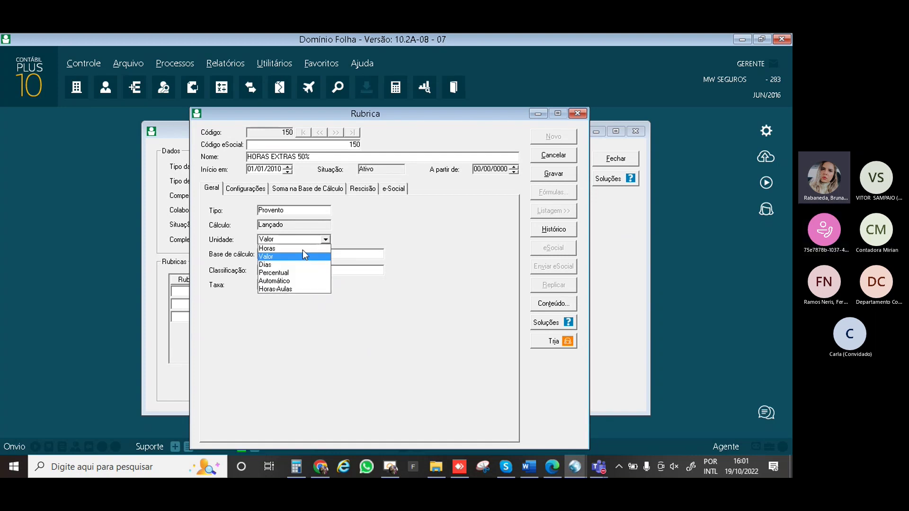
click(302, 250)
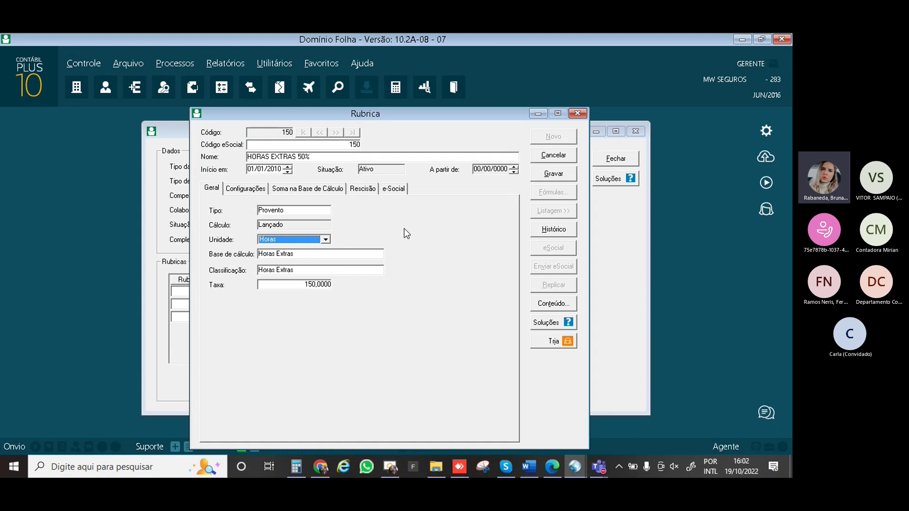
Cancel the pending edit, keeping rubric 150 HORAS EXTRAS 50% unchanged with unit Horas
click(545, 157)
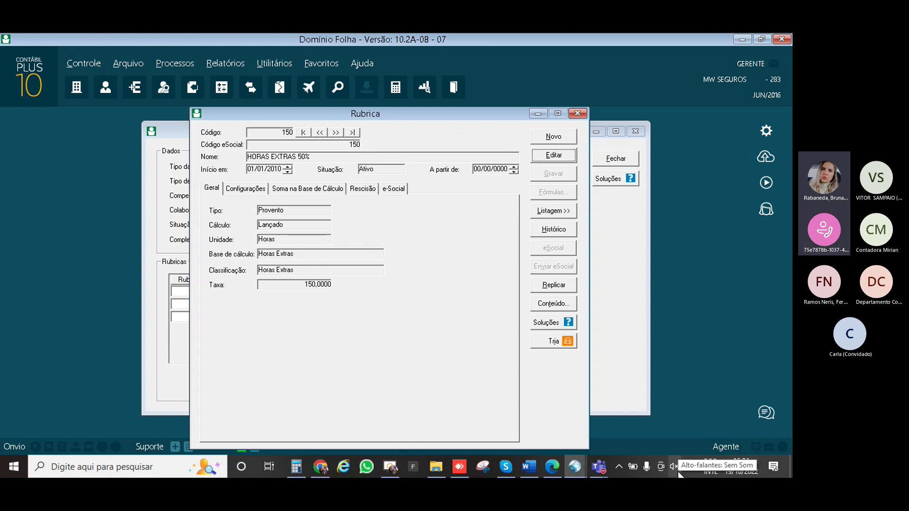
mouse_move(529, 468)
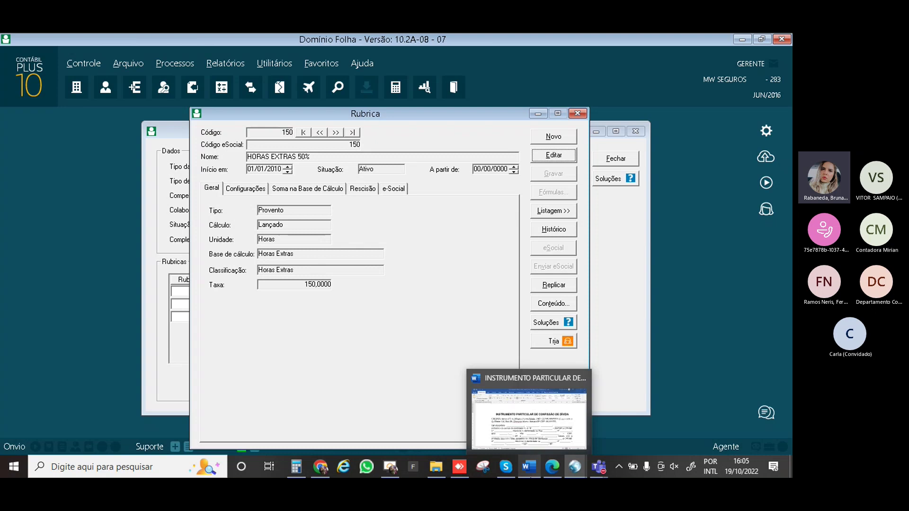
Mute the computer's speakers from the system volume panel
click(673, 466)
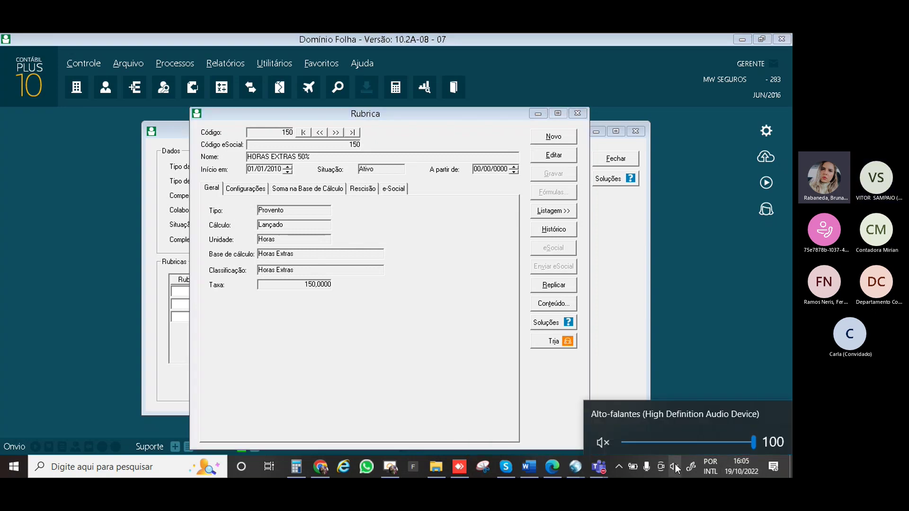
click(601, 439)
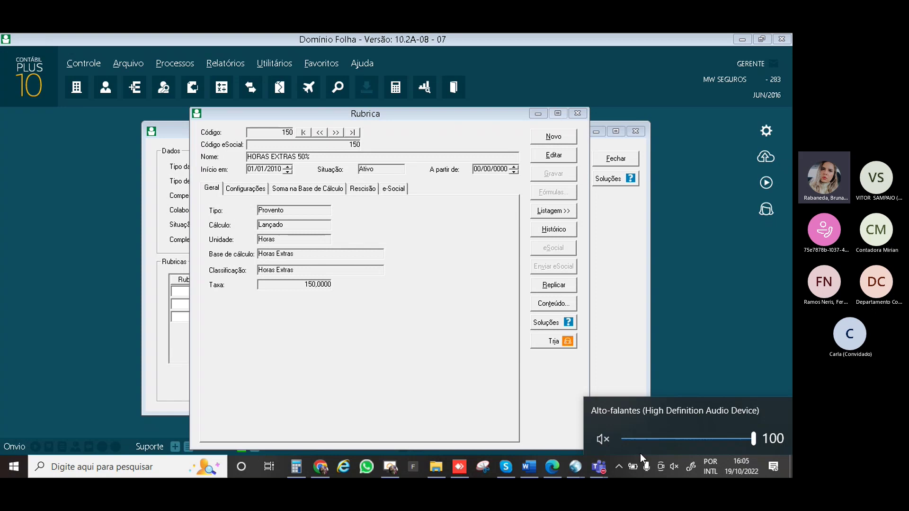
scroll(640, 454, down, 20)
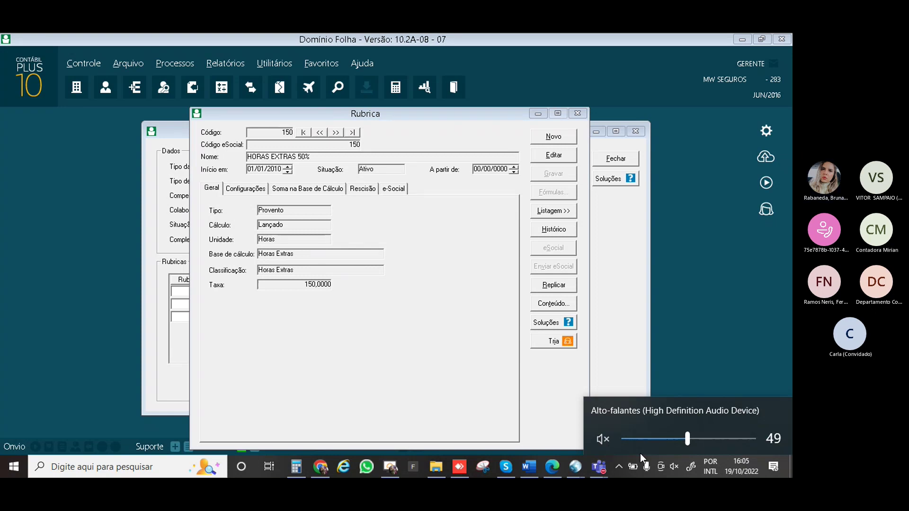
click(640, 453)
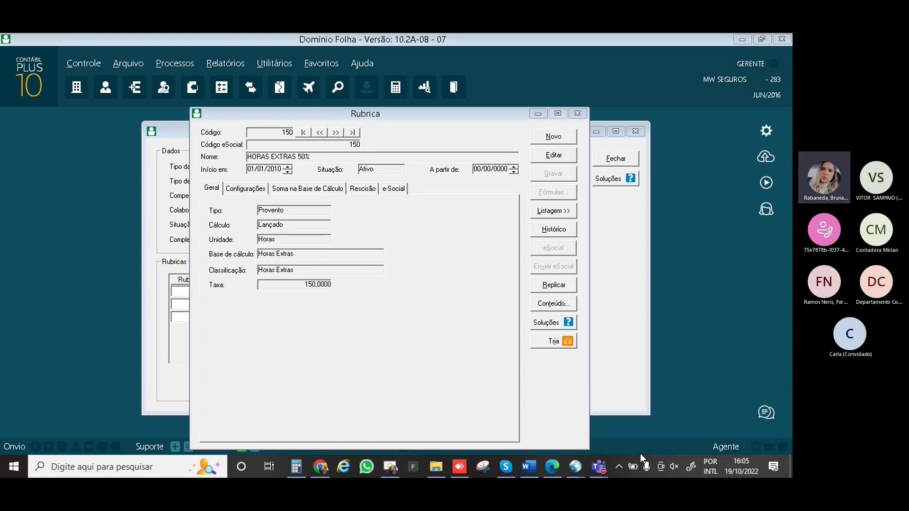
Close the Rubrica register and the Lançamentos por Empregado window
click(578, 114)
click(578, 114)
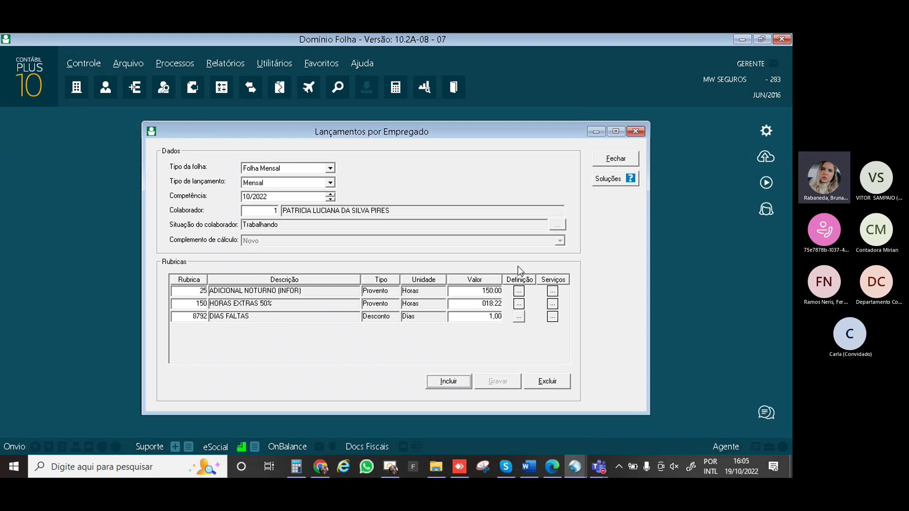
click(615, 160)
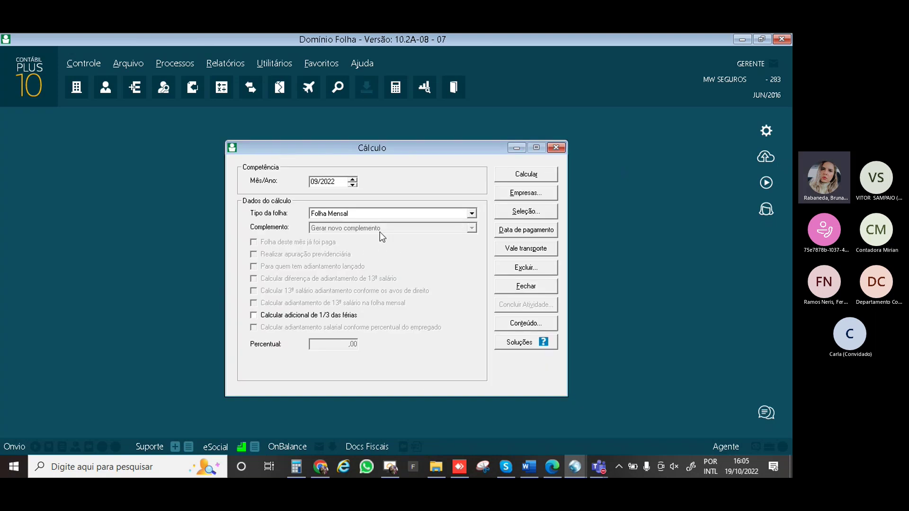
Unmute the computer's sound from the system volume panel
click(672, 467)
click(603, 440)
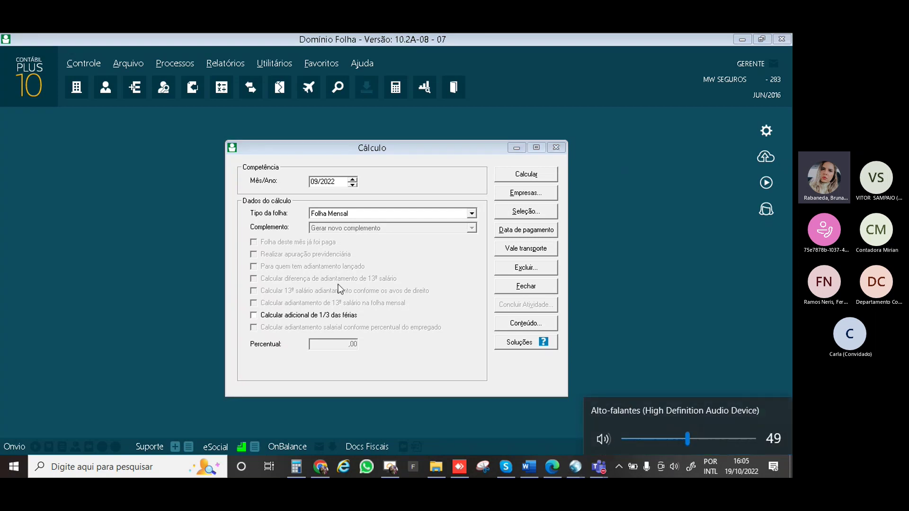
click(349, 187)
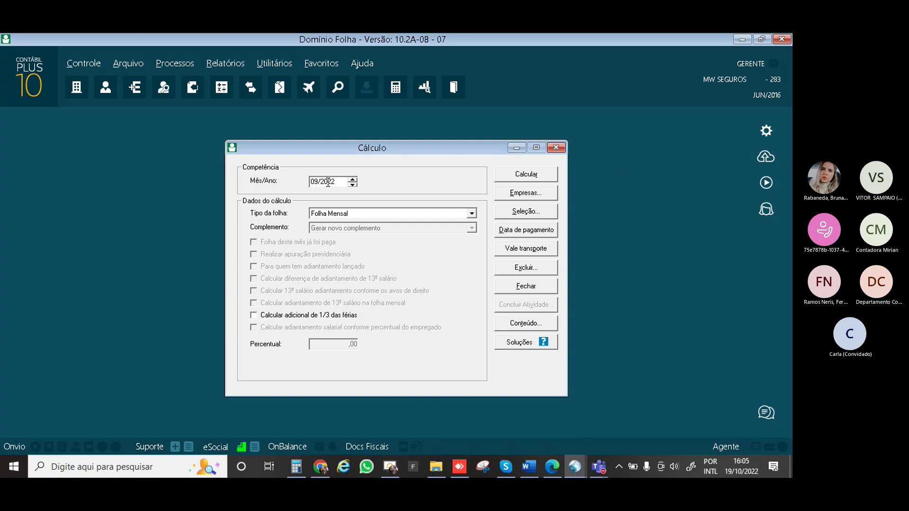
Calculate the 10/2022 monthly payroll and choose to view the calculated receipt data
key(BackSpace)
key(BackSpace)
text(10)
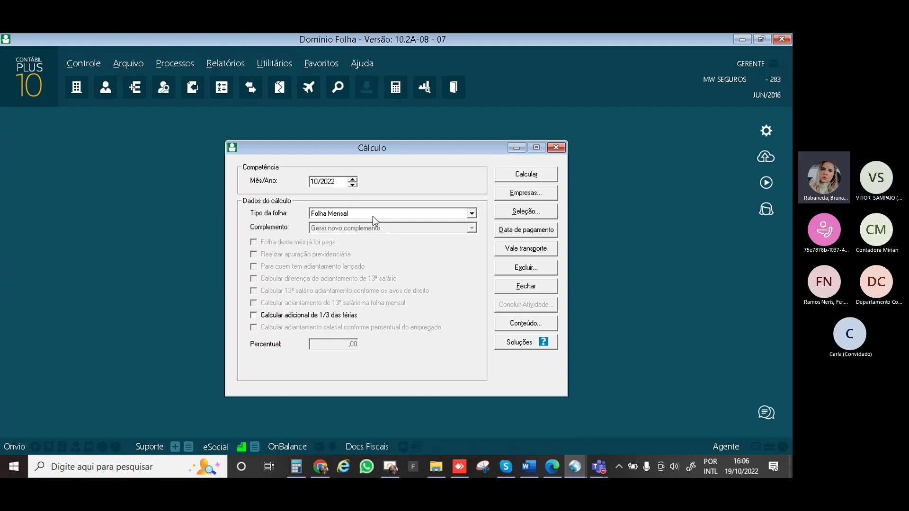
click(527, 177)
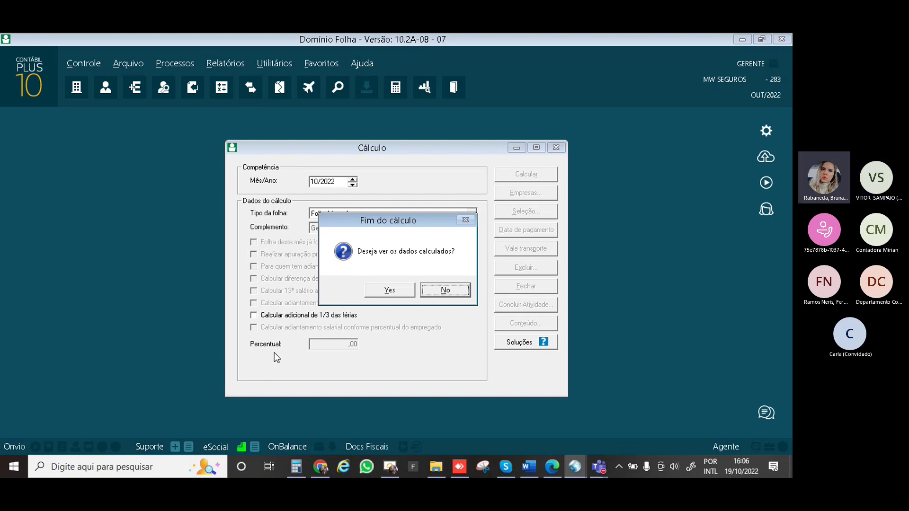
click(384, 290)
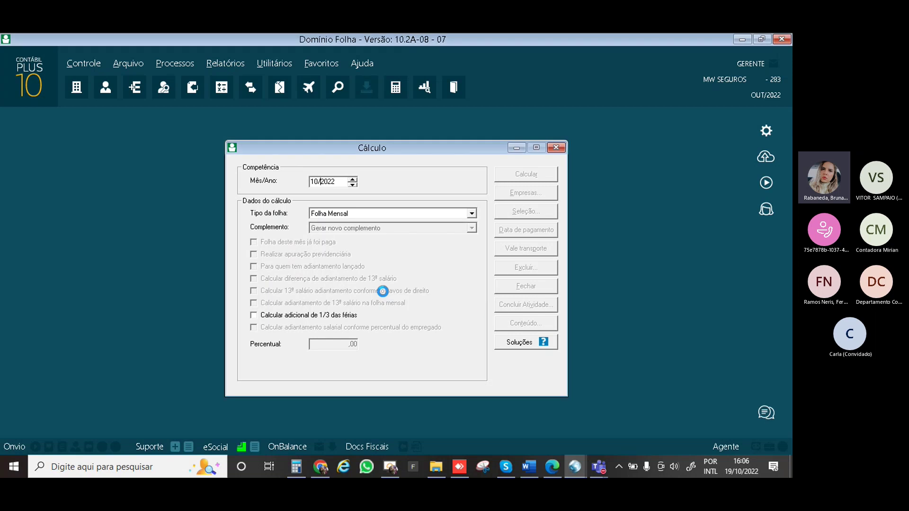
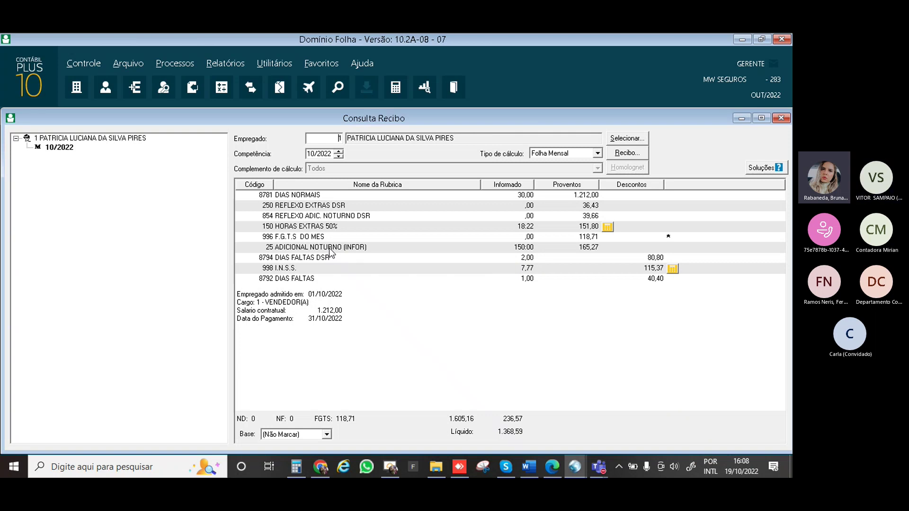
Inspect the ADICIONAL NOTURNO item definition and the 50% overtime calculation report
double_click(269, 247)
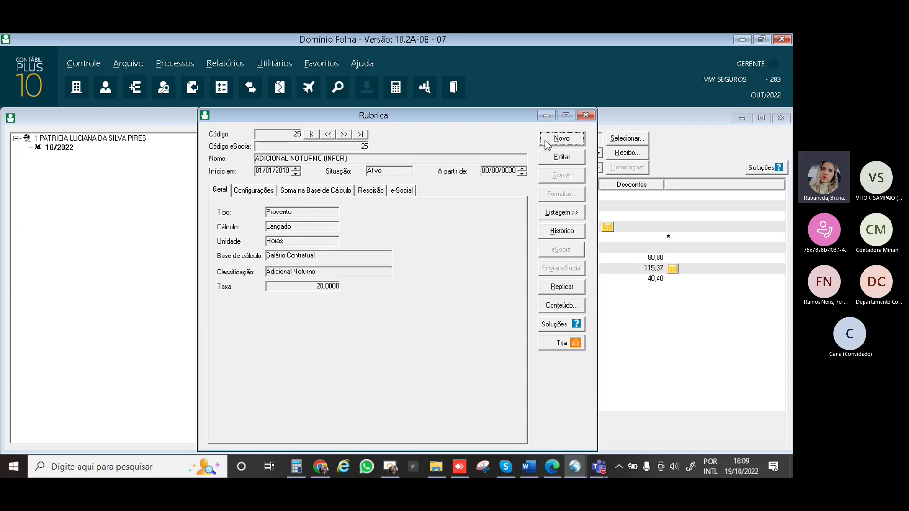
click(585, 115)
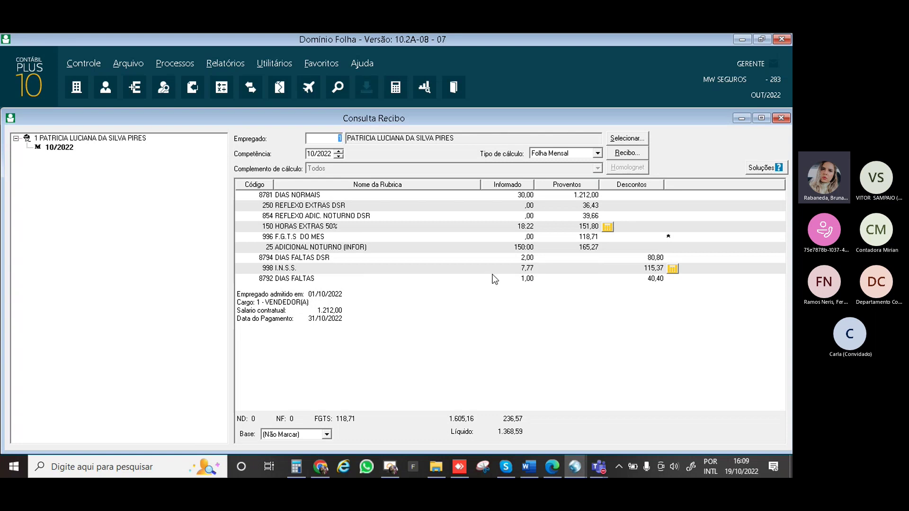
click(607, 227)
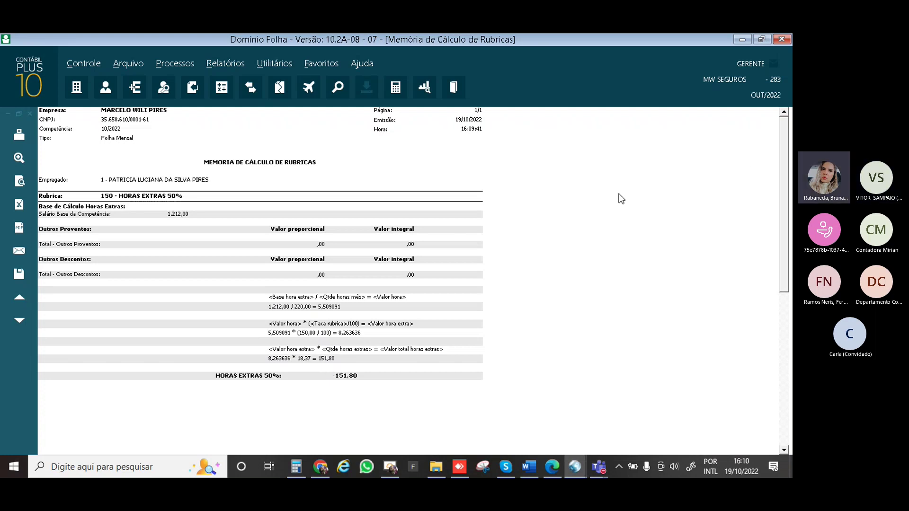
key(Escape)
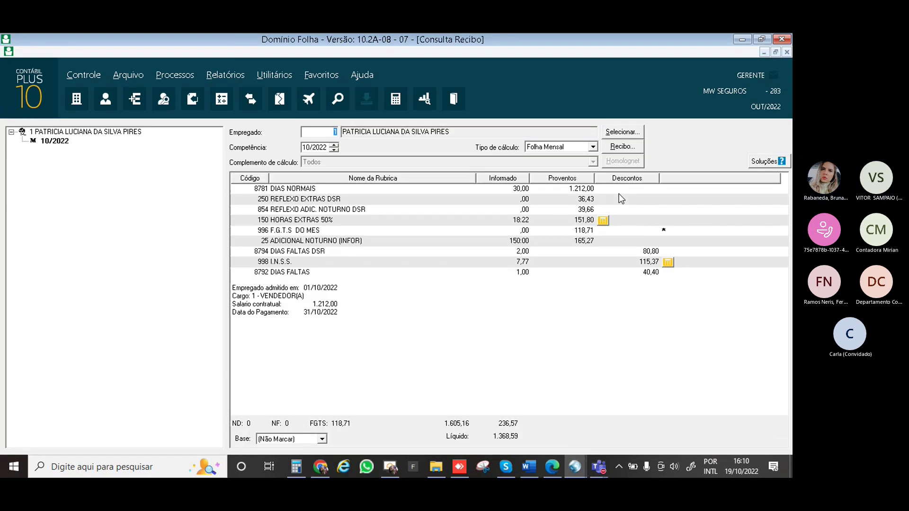
Review the INSS deduction calculation, then mark the INSS Mensal base items totalling 1.483,96
click(667, 262)
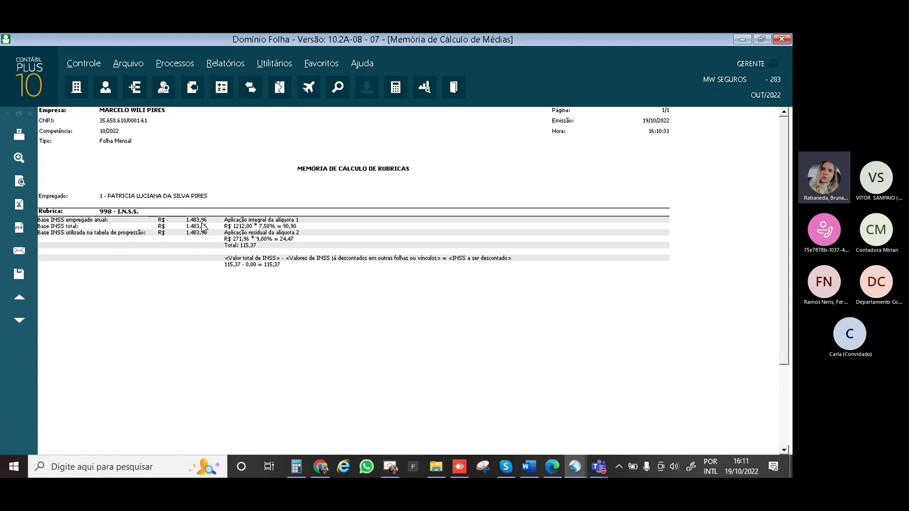
key(Escape)
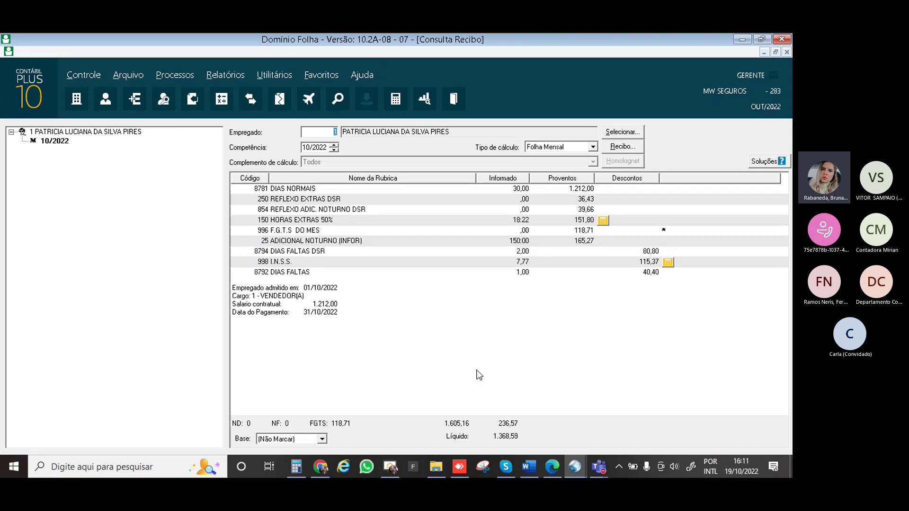
click(293, 440)
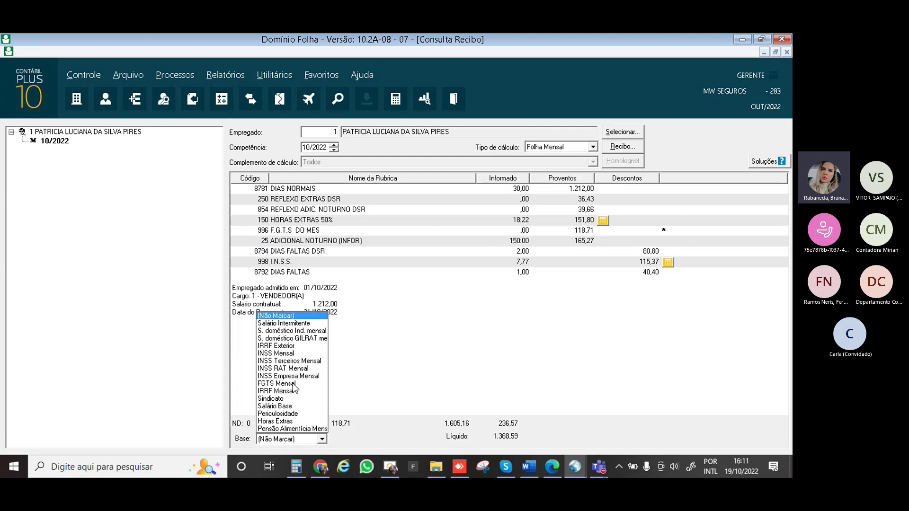
click(282, 354)
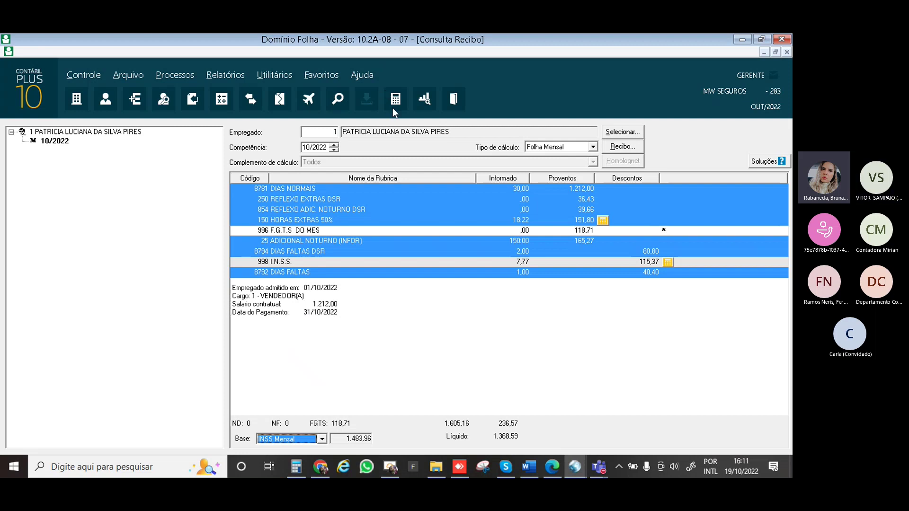
Open the 10/2022 Lançamentos: night shift 150:00, 50% overtime 018:22, 1,00 absence day
right_click(374, 130)
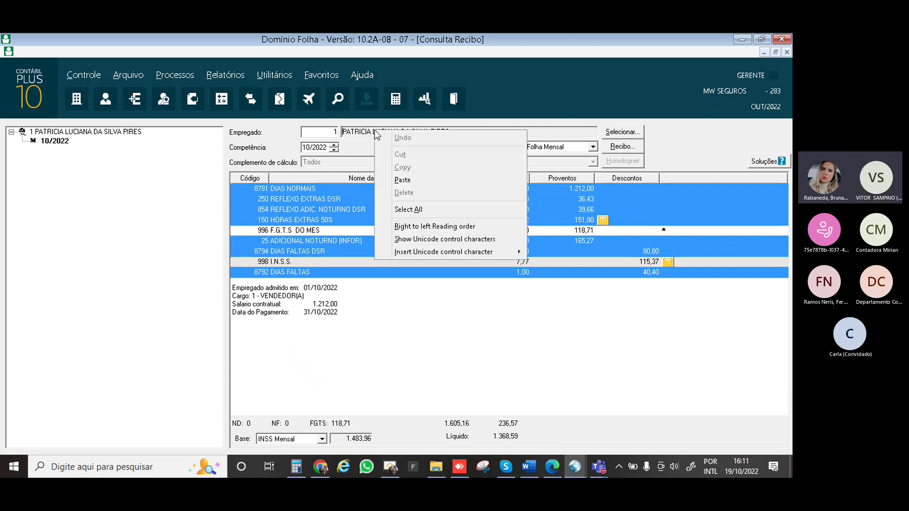
right_click(138, 135)
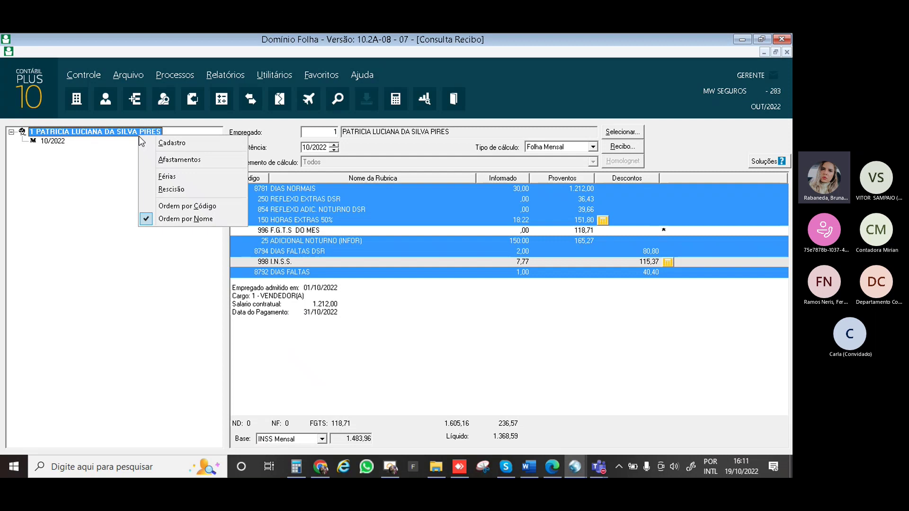
right_click(63, 142)
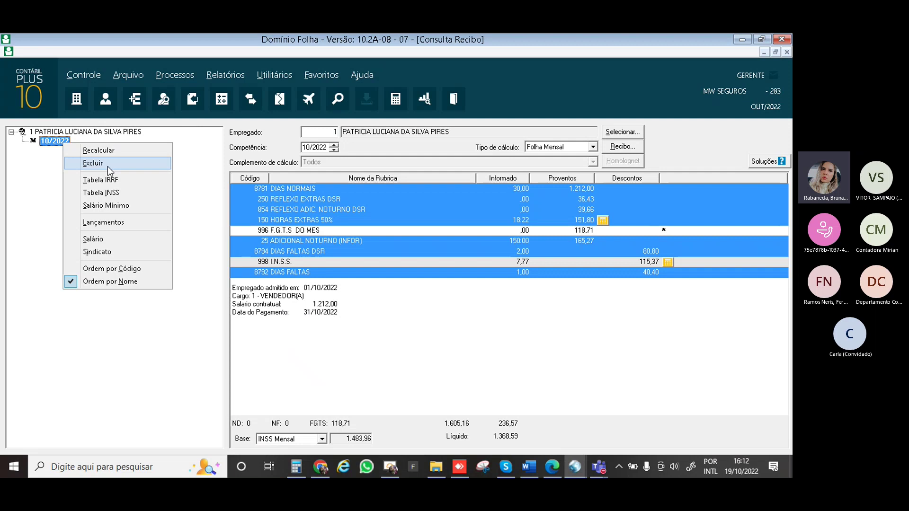
click(109, 223)
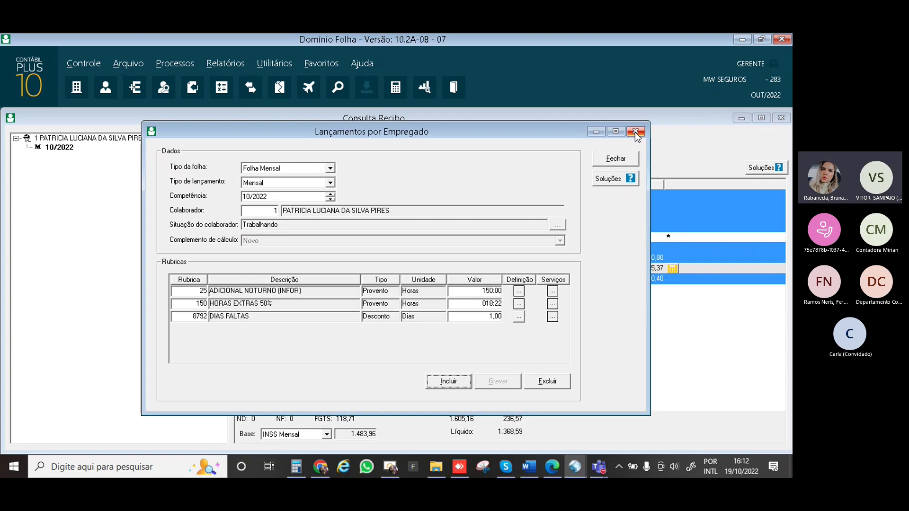
Close Lançamentos por Empregado, Consulta Recibo and the Cálculo window
click(635, 134)
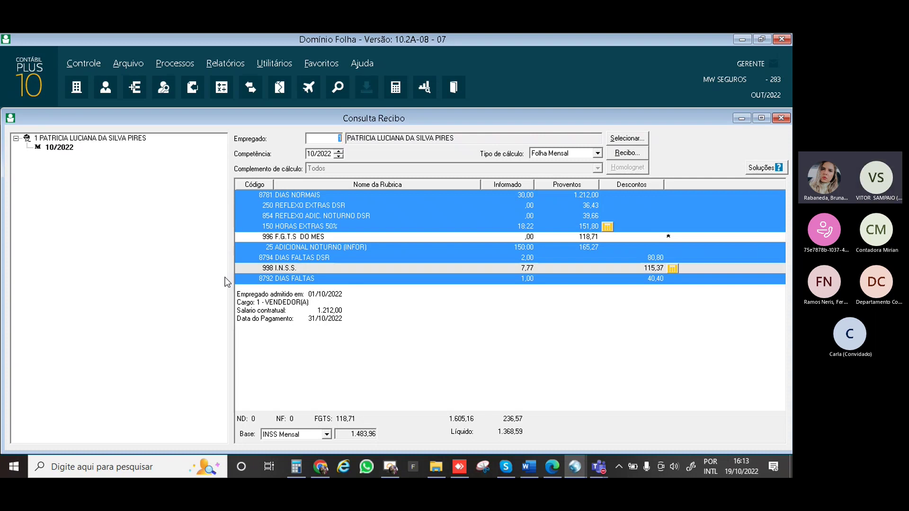
key(Escape)
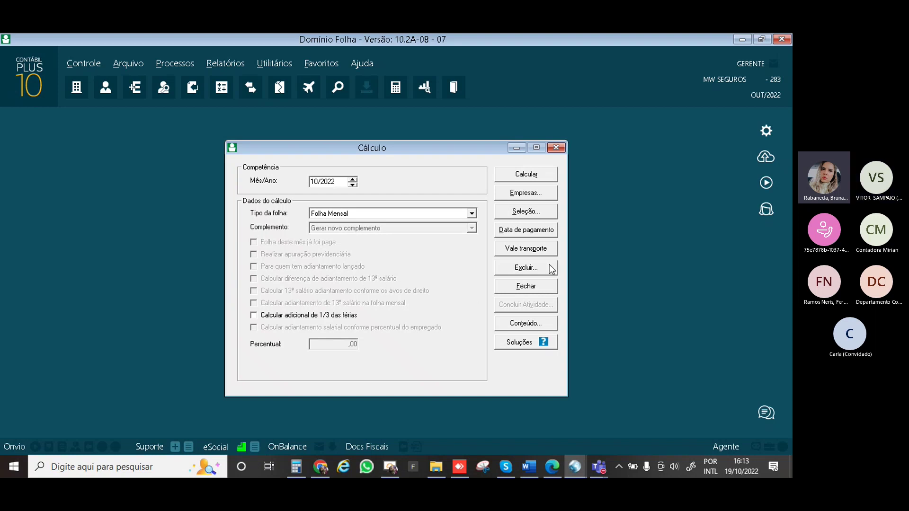
key(Escape)
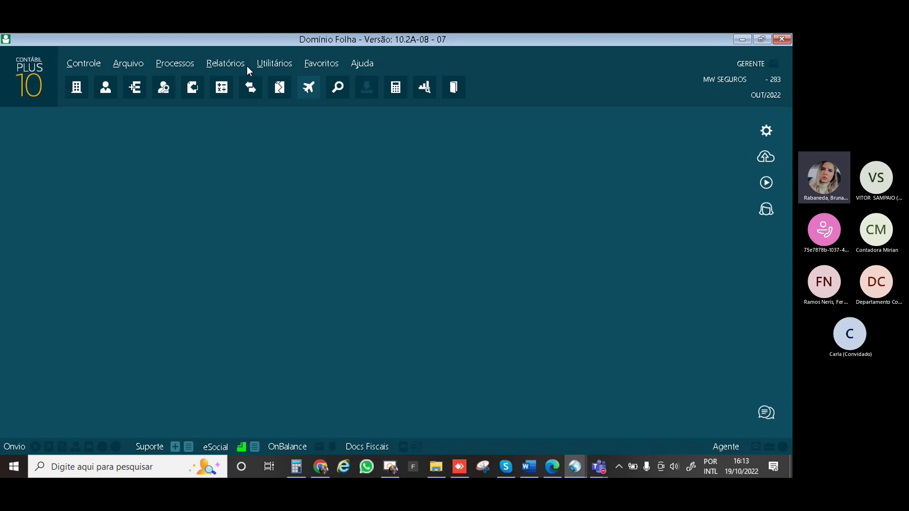
Open the Extrato Mensal report from Relatórios > Folha, set to 10/2022 through 10/2022
click(226, 64)
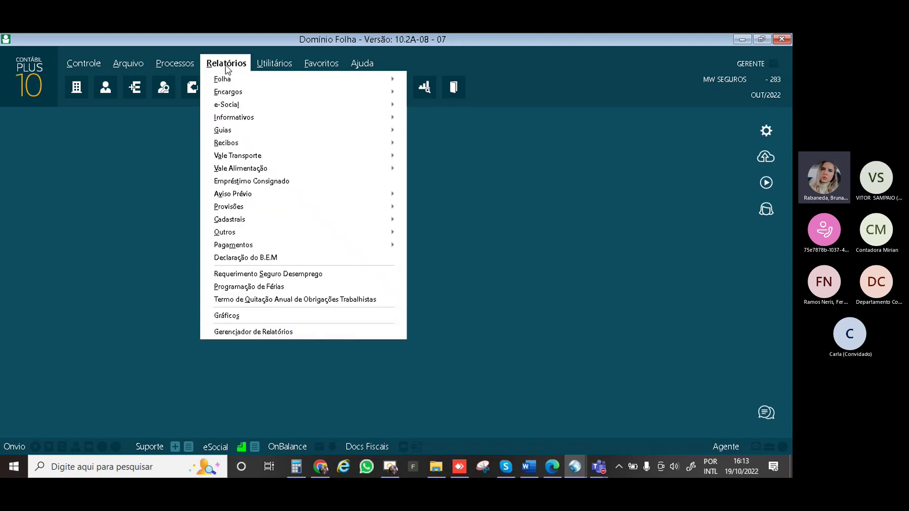
mouse_move(383, 79)
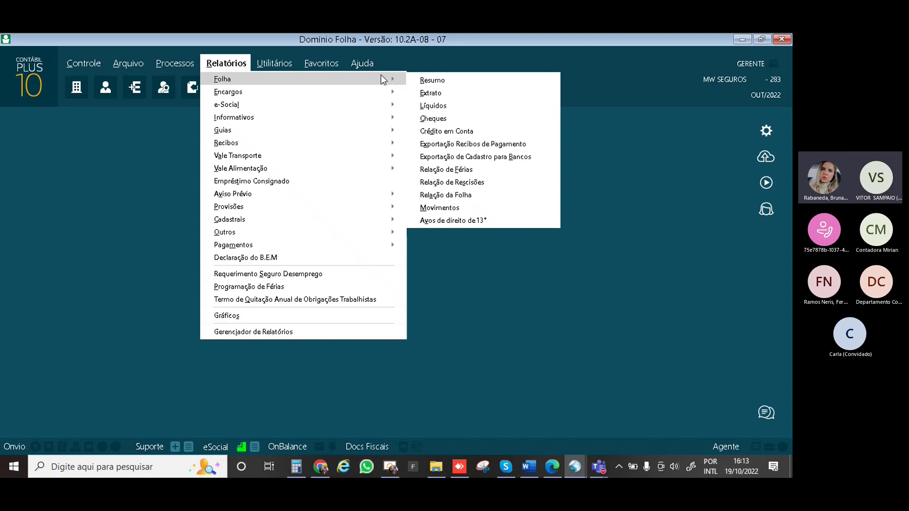
click(362, 63)
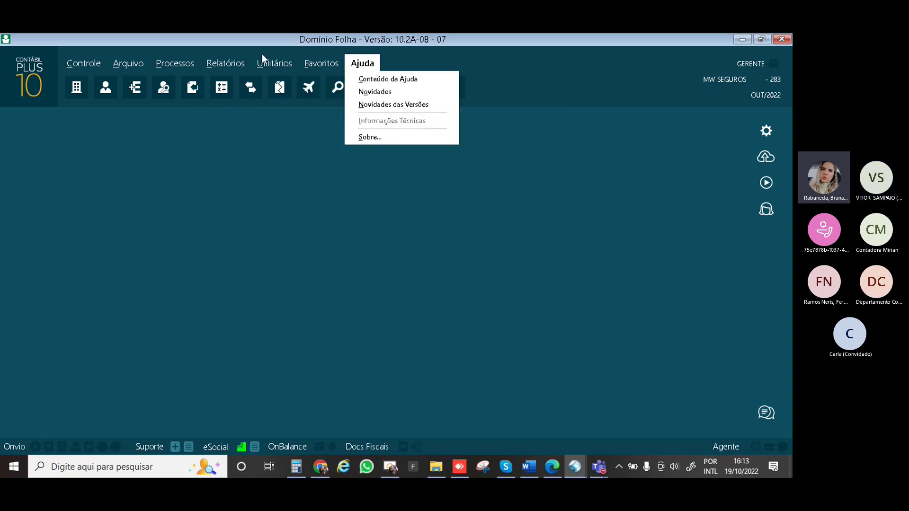
mouse_move(226, 63)
mouse_move(318, 84)
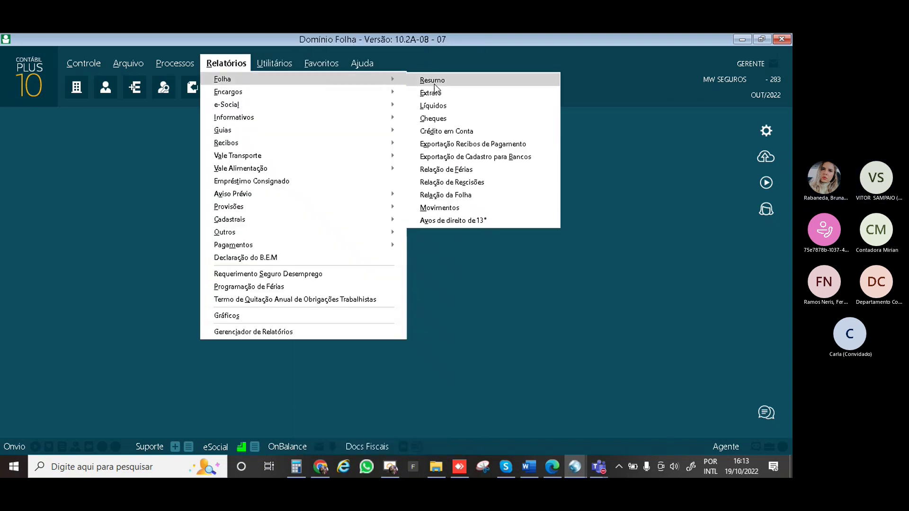
click(444, 93)
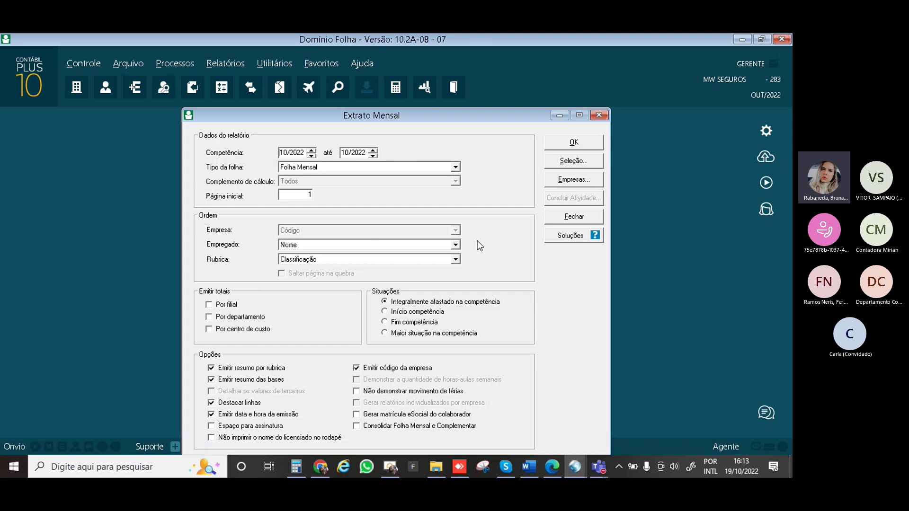
Order the Extrato Mensal employees by Serviço + Nome
click(456, 245)
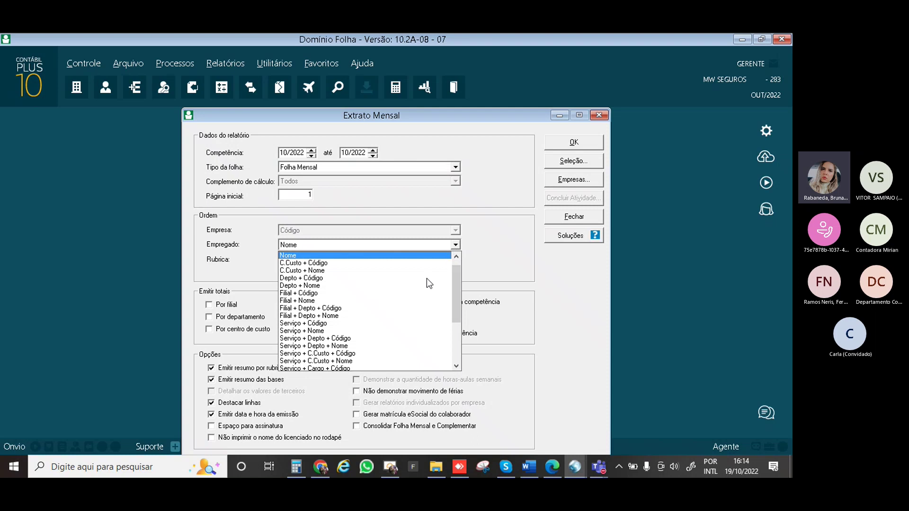
scroll(341, 329, down, 4)
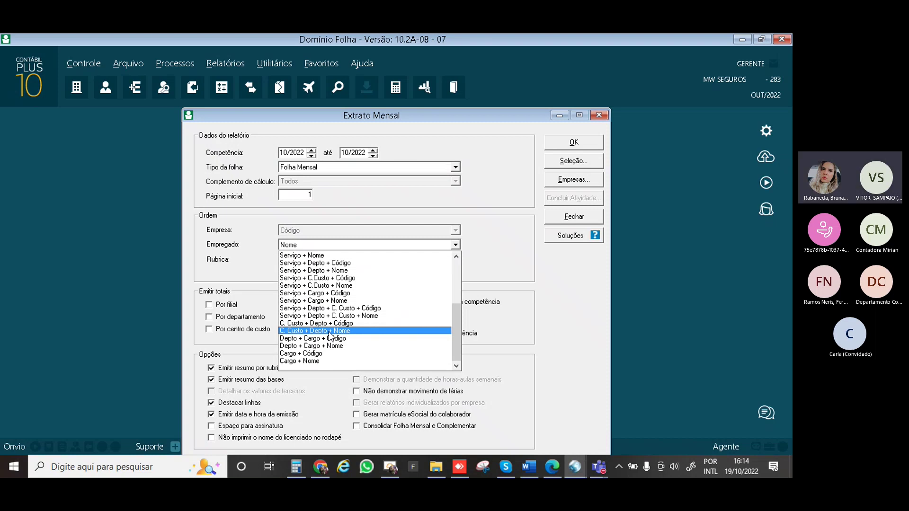
click(303, 255)
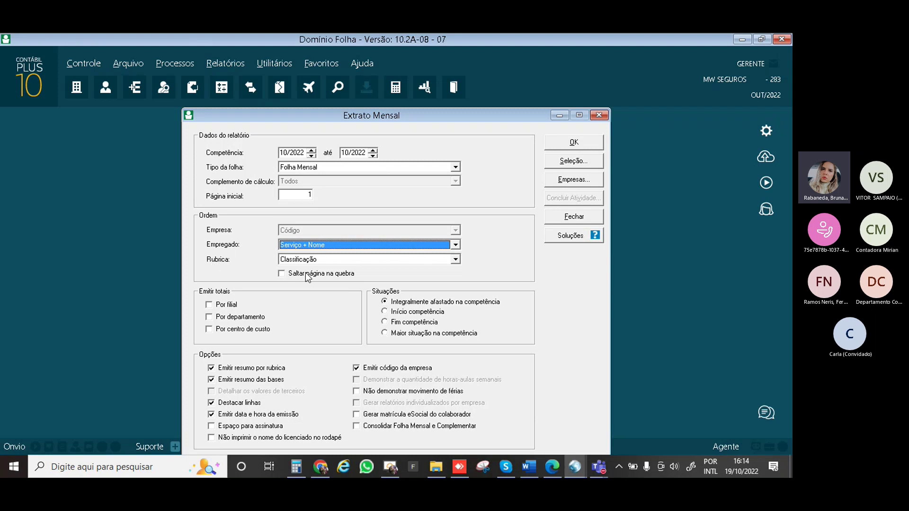
Set 'Saltar página na quebra' and uncheck 'Emitir resumo por rubrica'
click(287, 273)
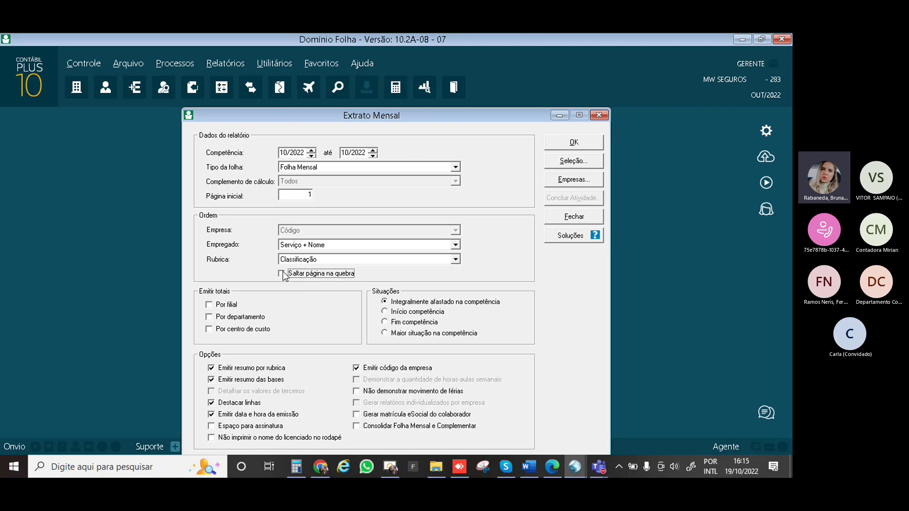
click(281, 274)
click(215, 370)
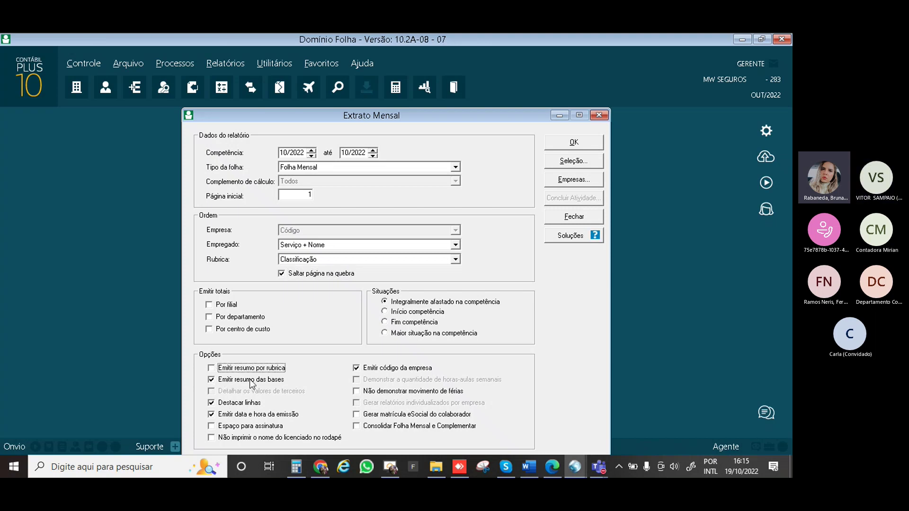
Generate the Extrato Mensal, accepting the eSocial rounding warning to show the 5-page preview
click(587, 143)
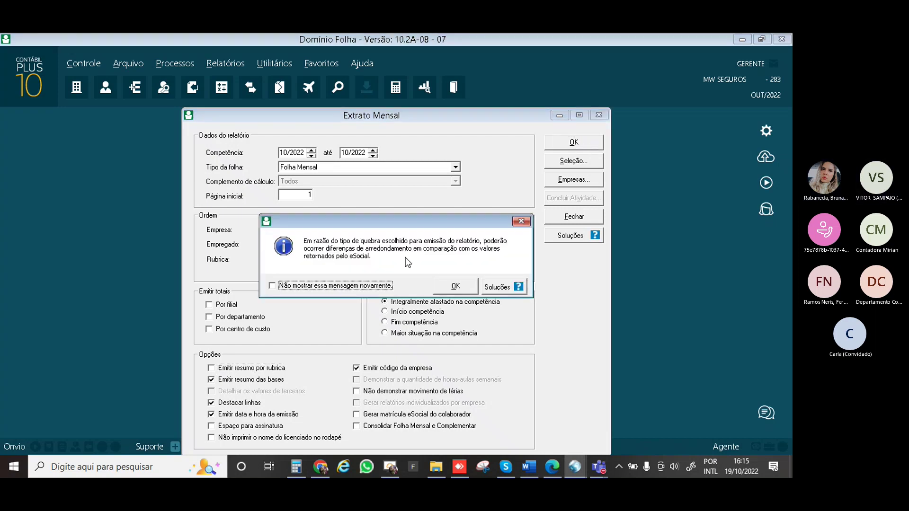
click(455, 287)
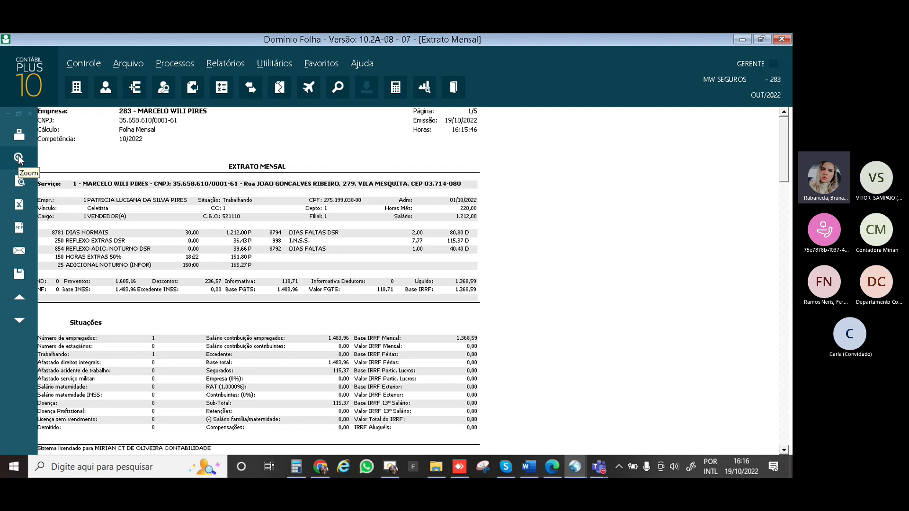
Magnify the Extrato Mensal preview to 200%
click(18, 156)
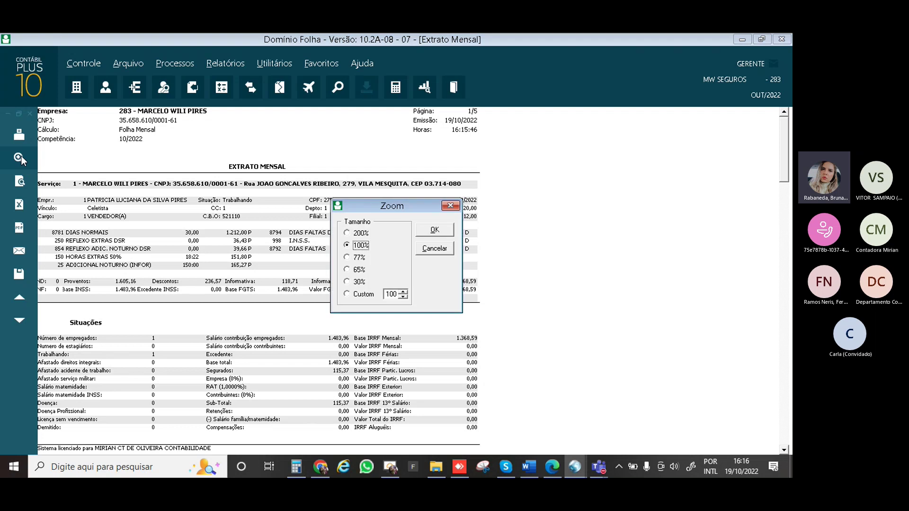
click(357, 233)
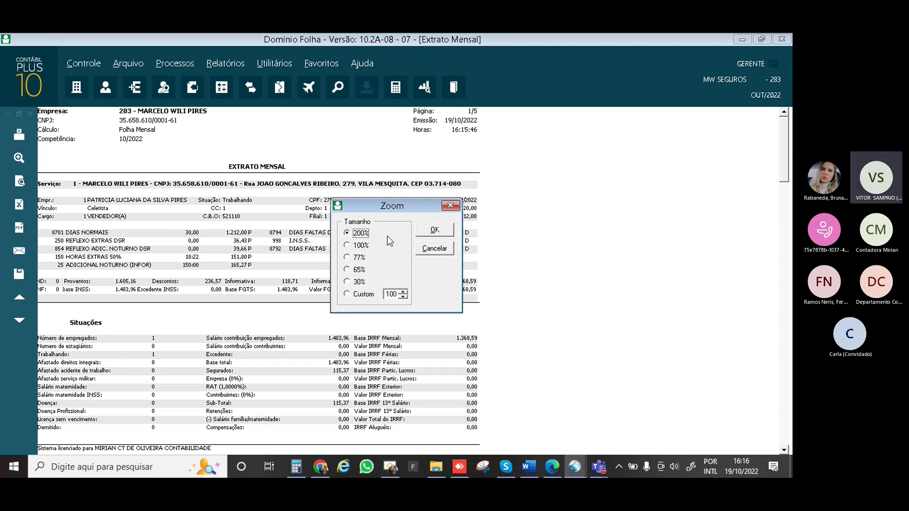
click(434, 230)
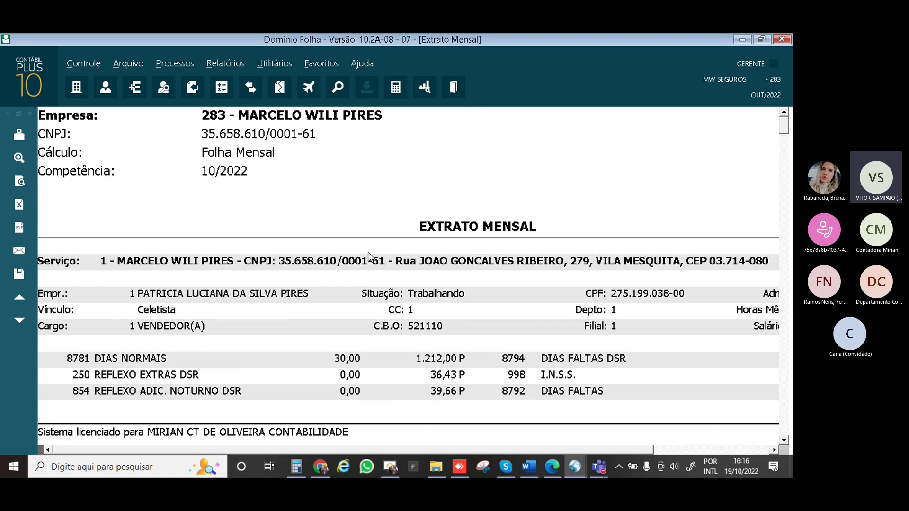
Scroll down to the bases summary: contribution base 1.483,96, total INSS 115,37, one admission
click(783, 439)
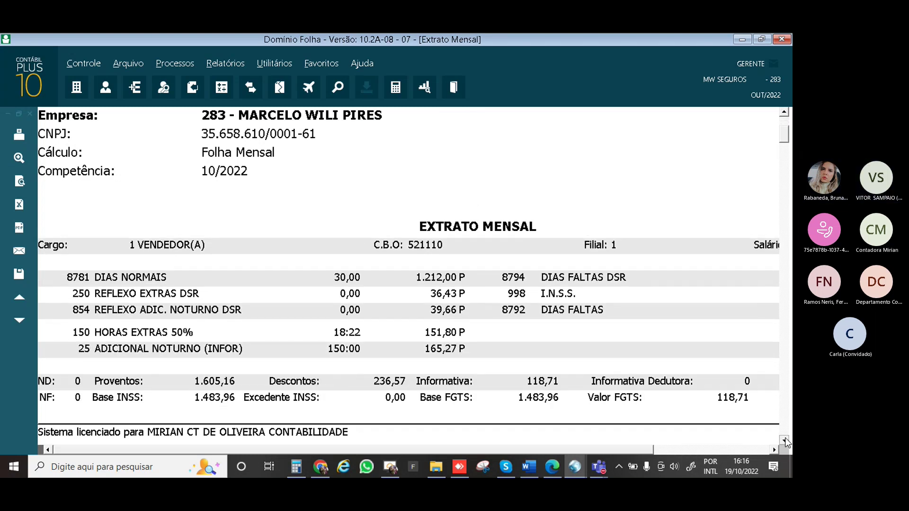
click(784, 439)
click(784, 440)
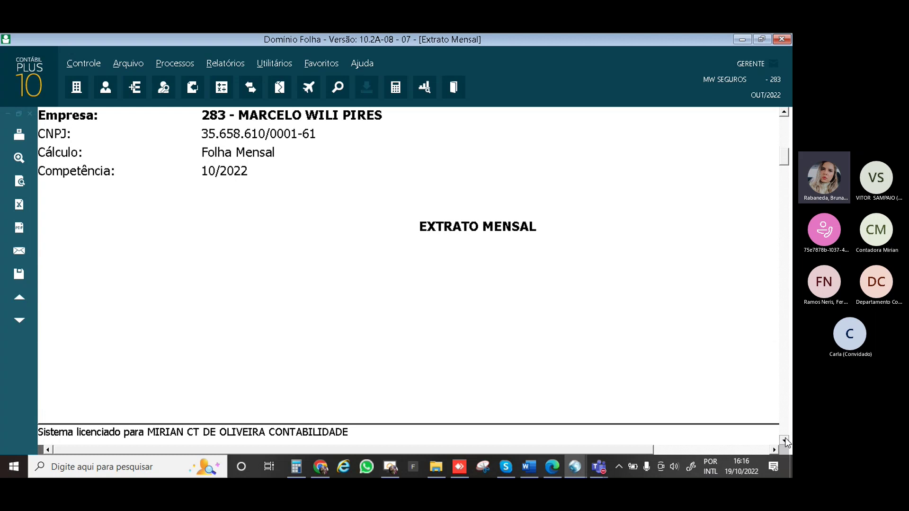
click(784, 440)
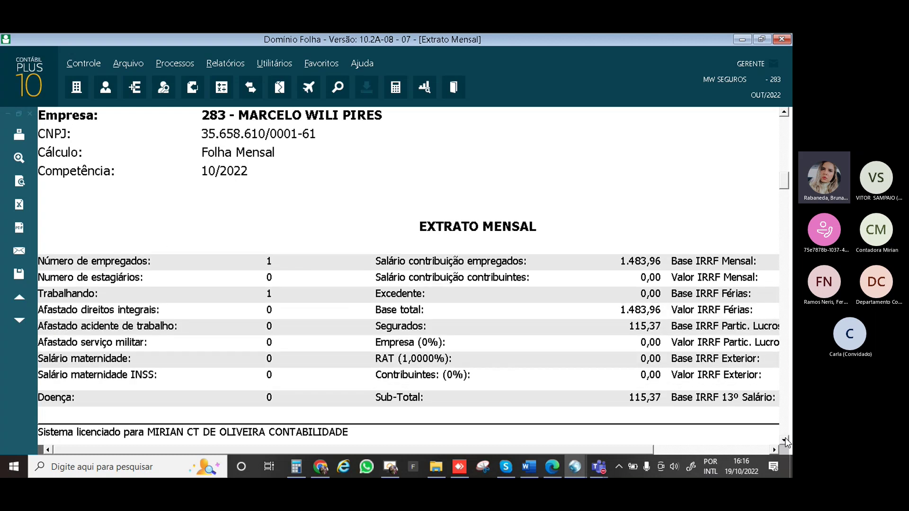
click(784, 439)
click(784, 440)
click(784, 440)
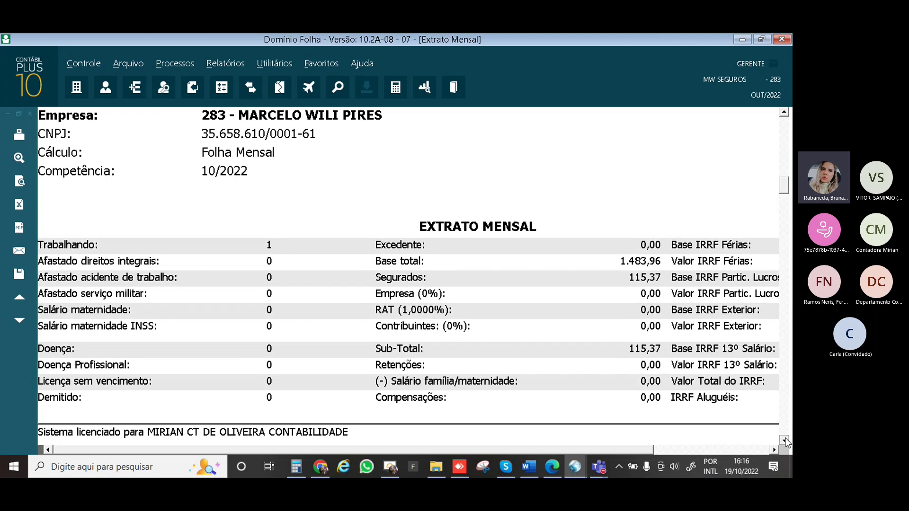
click(783, 440)
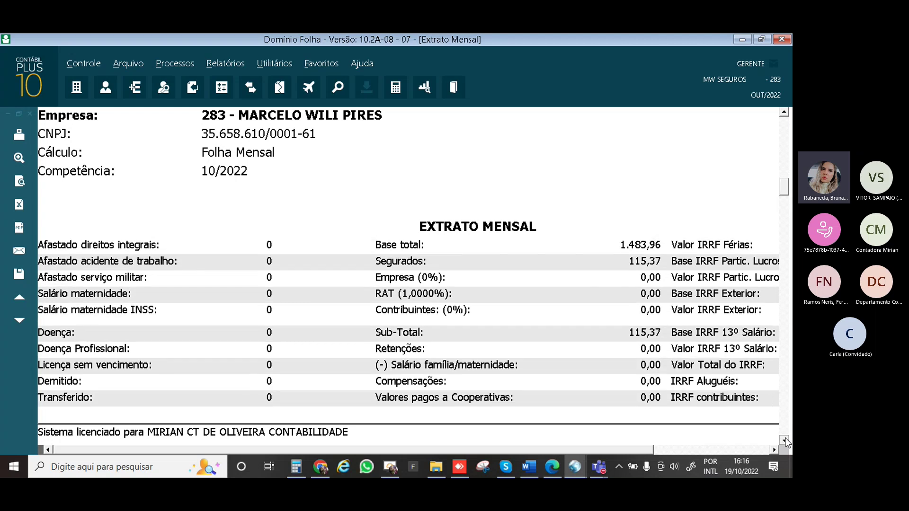
click(783, 440)
click(784, 439)
click(784, 439)
click(784, 440)
click(784, 439)
click(784, 440)
click(784, 440)
click(783, 440)
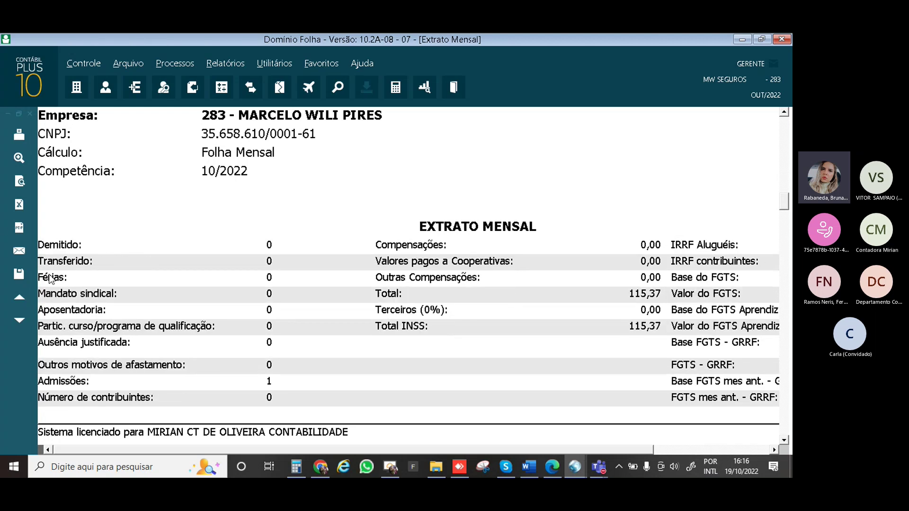
click(20, 160)
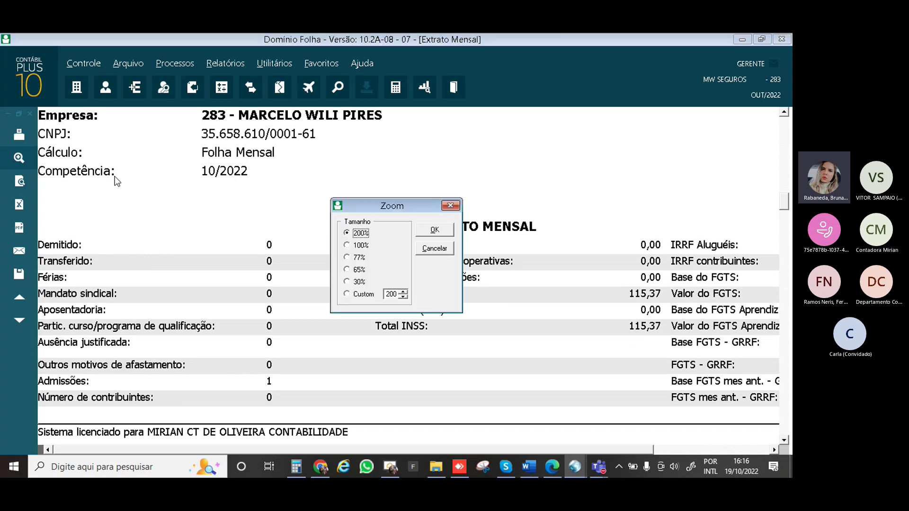
Restore the preview to 100% and scroll to the FGTS figures: base 1.483,96, FGTS 118,71
click(434, 230)
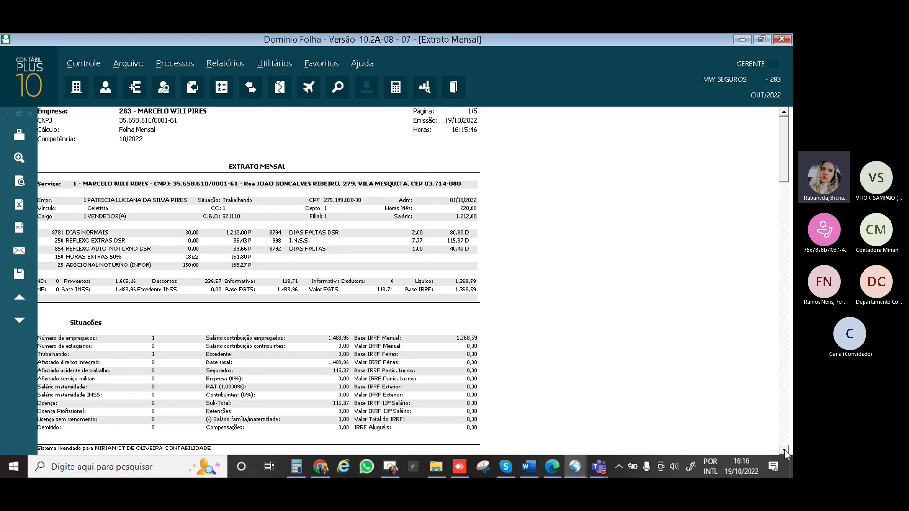
click(784, 449)
click(784, 450)
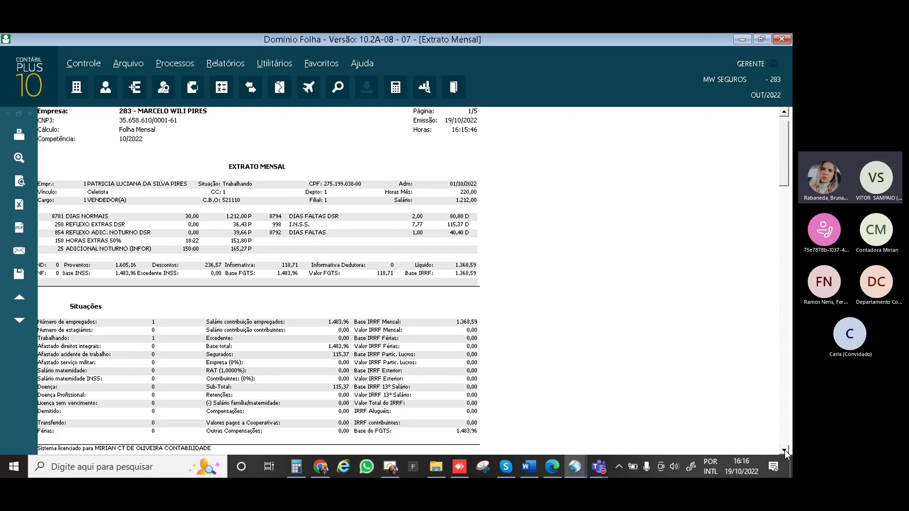
click(784, 449)
click(784, 449)
click(785, 449)
click(784, 449)
click(784, 449)
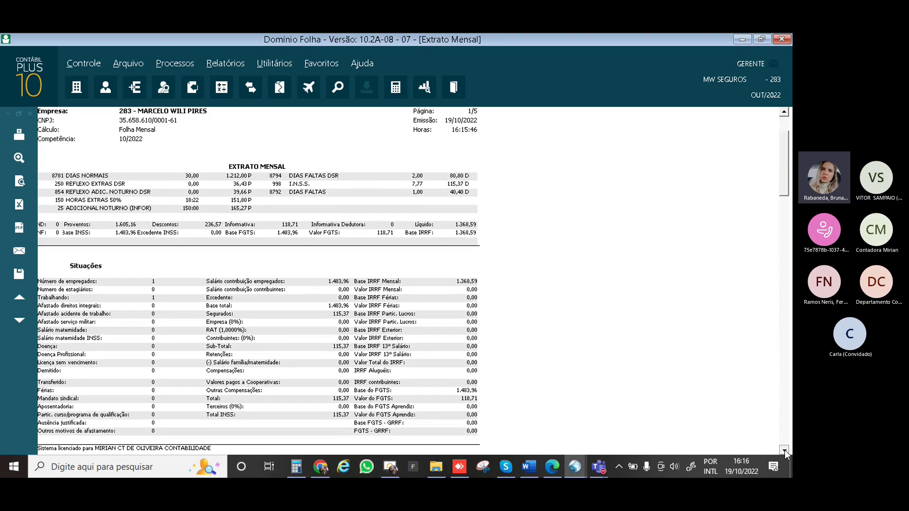
click(784, 449)
click(784, 449)
click(784, 449)
click(784, 449)
click(784, 449)
click(784, 449)
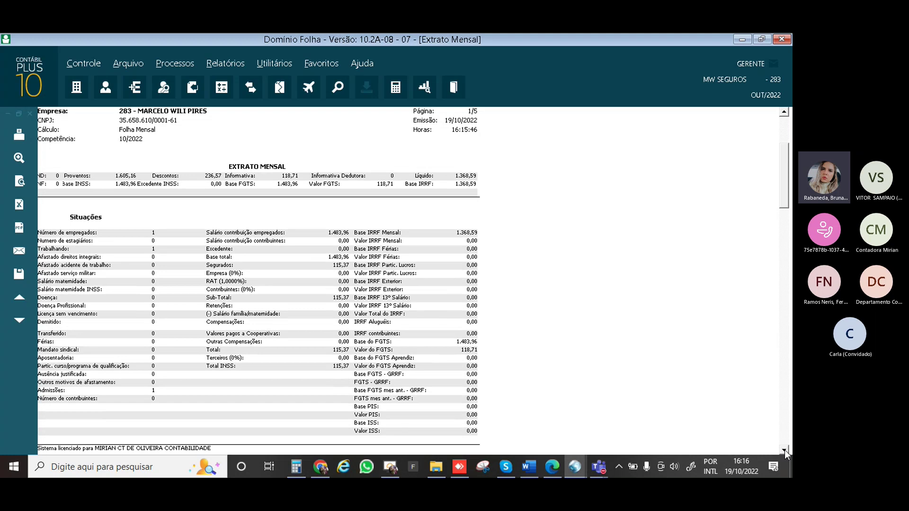
click(784, 449)
click(784, 449)
click(785, 449)
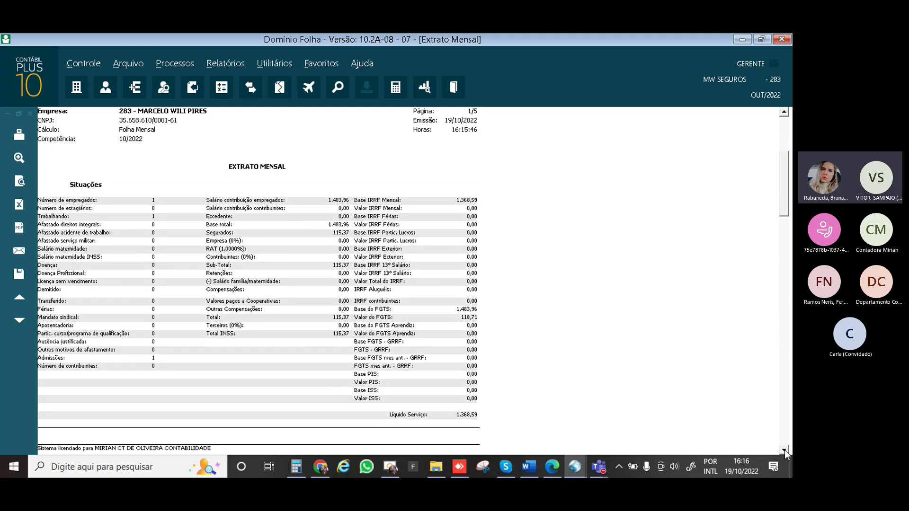
click(784, 449)
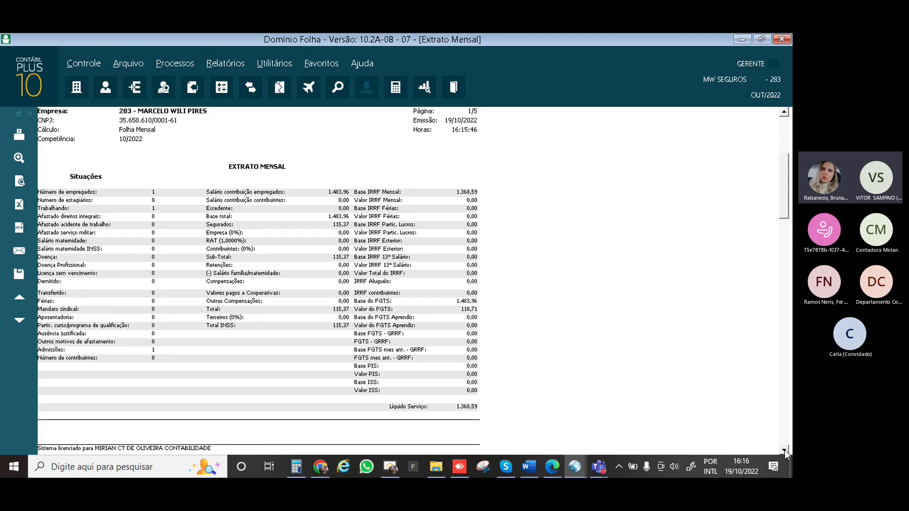
click(784, 449)
click(784, 449)
click(784, 449)
click(784, 449)
click(784, 449)
click(784, 449)
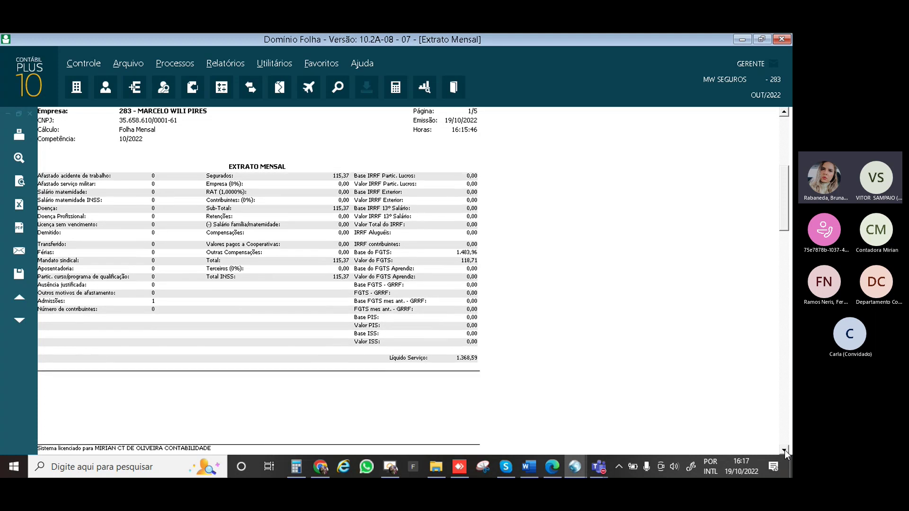
click(784, 449)
click(784, 449)
click(784, 449)
click(784, 449)
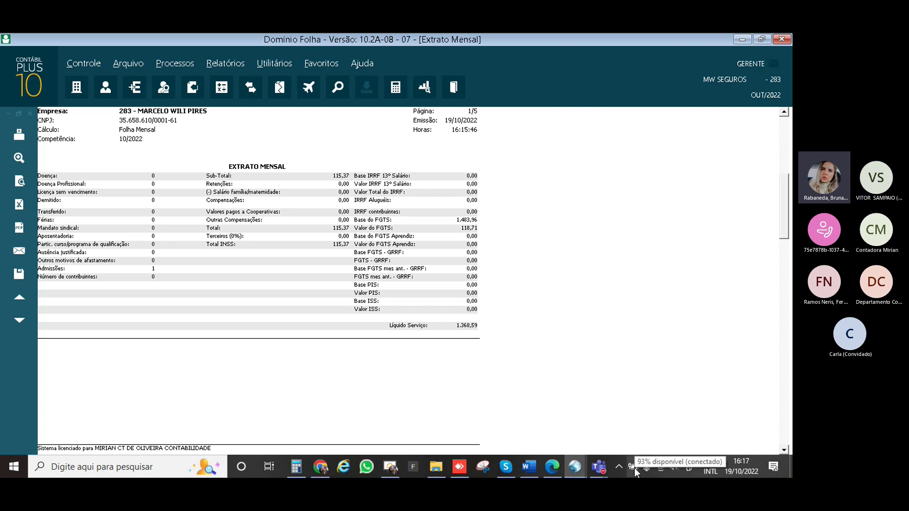
scroll(530, 381, down, 3)
scroll(530, 381, up, 3)
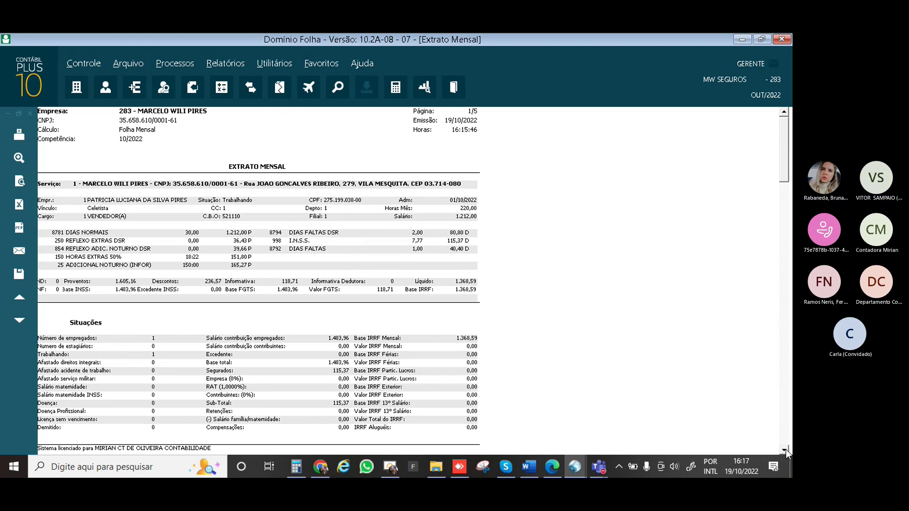
click(785, 450)
drag(785, 450, 784, 450)
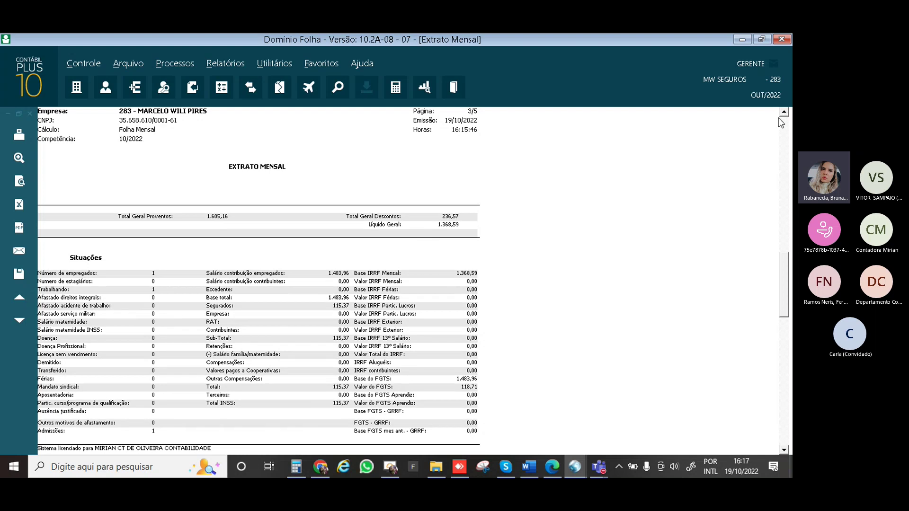
click(784, 448)
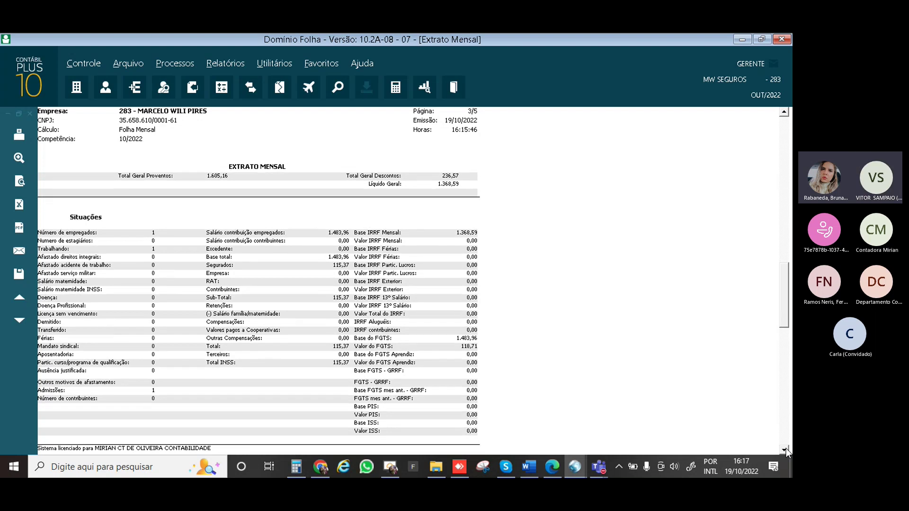
click(784, 449)
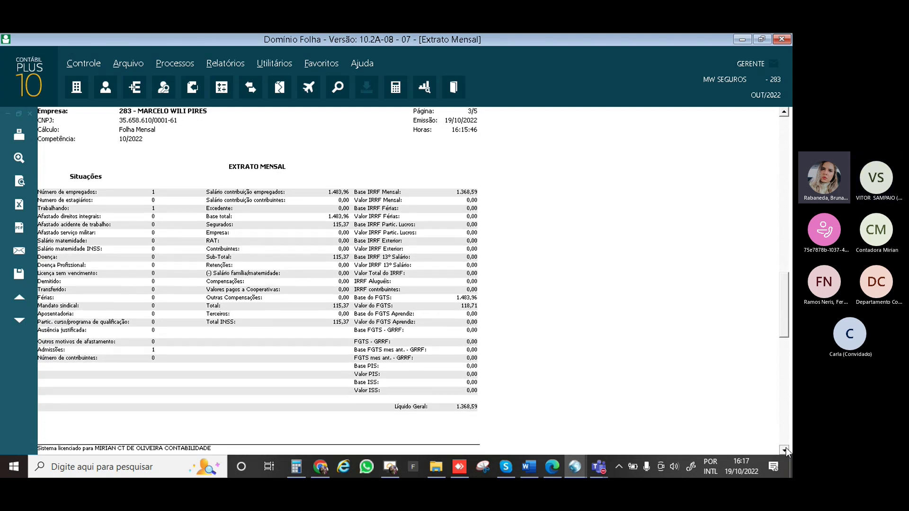
click(784, 448)
click(784, 448)
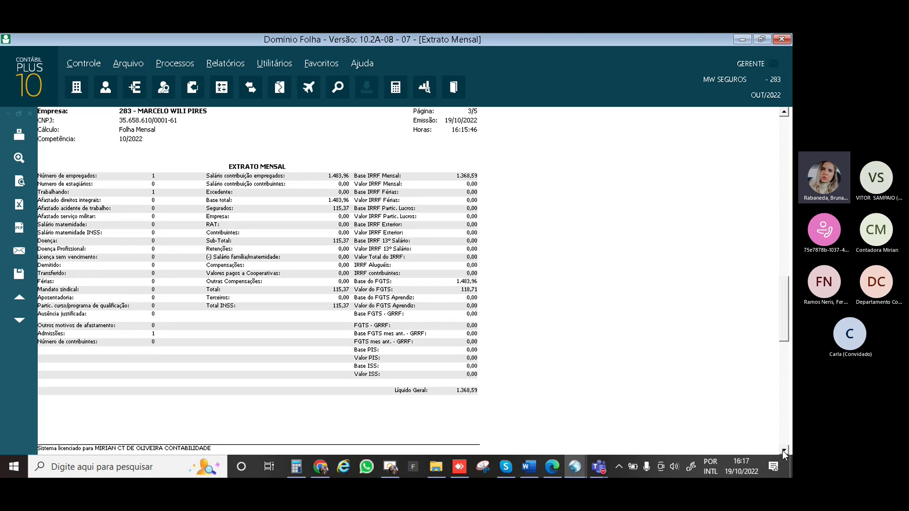
click(782, 450)
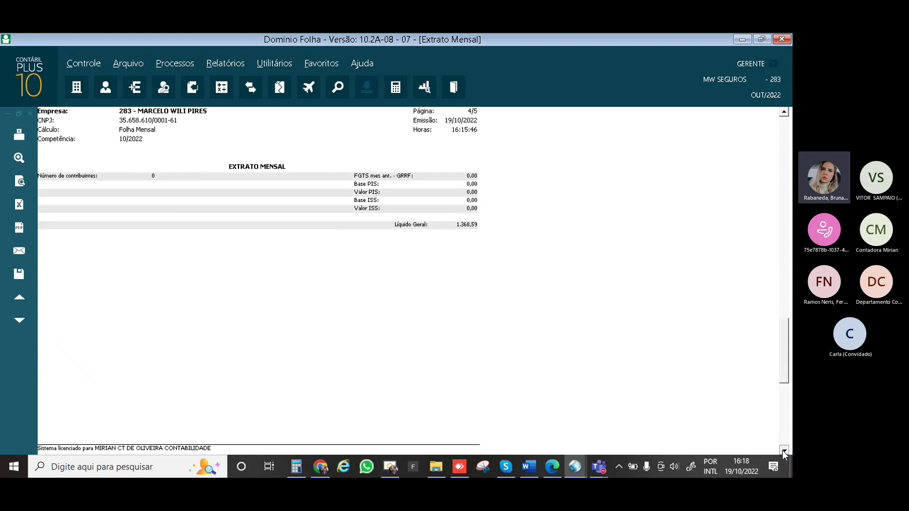
click(782, 451)
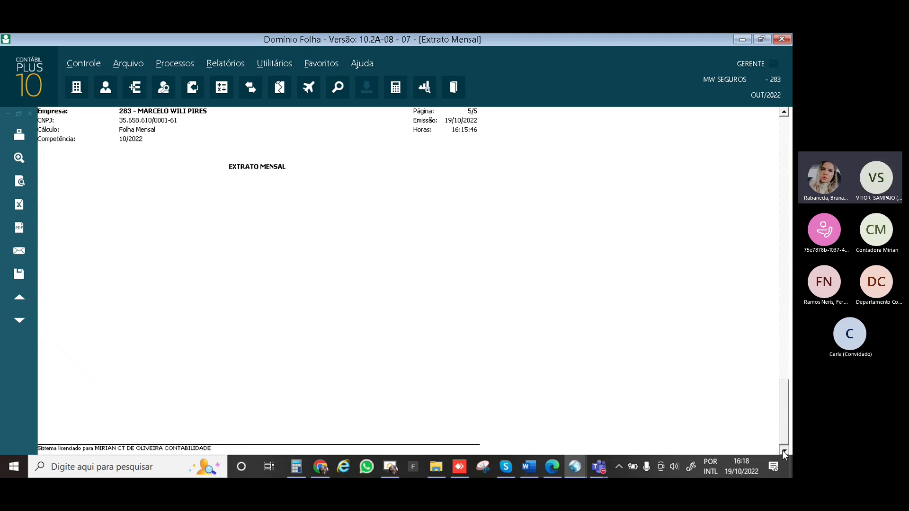
key(ctrl+Home)
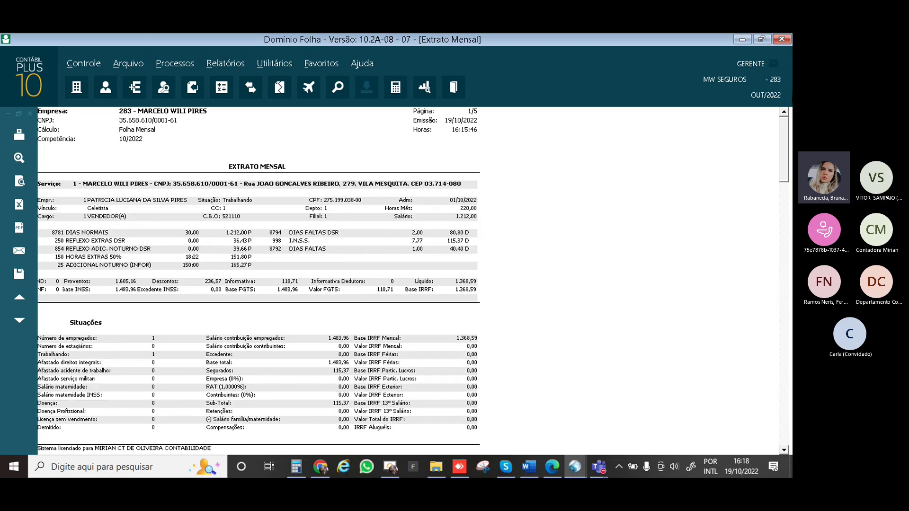
Close the preview, change the employee ordering to Nome, and close the Extrato Mensal settings
key(Escape)
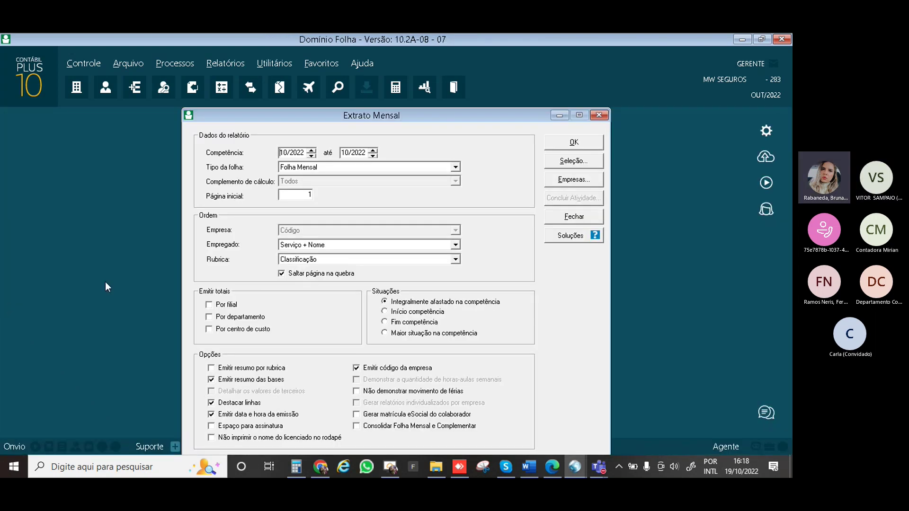
click(305, 247)
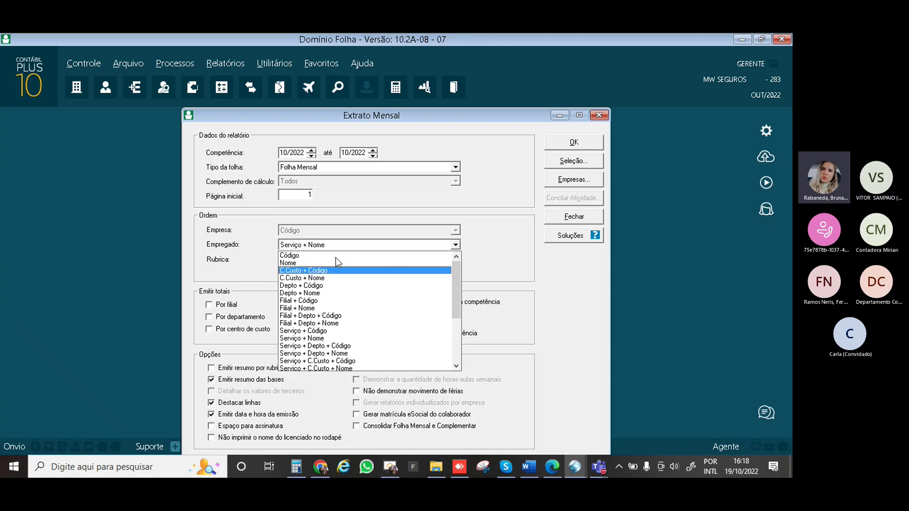
click(336, 257)
key(Down)
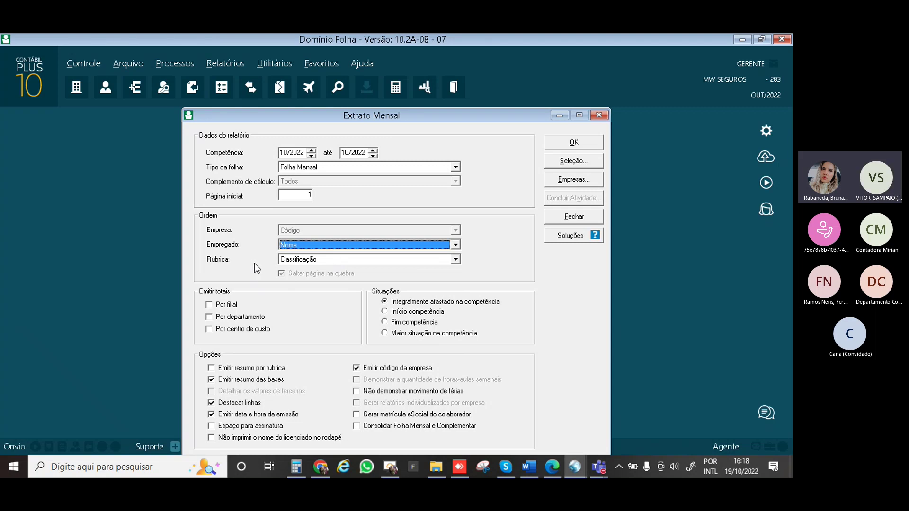
key(Escape)
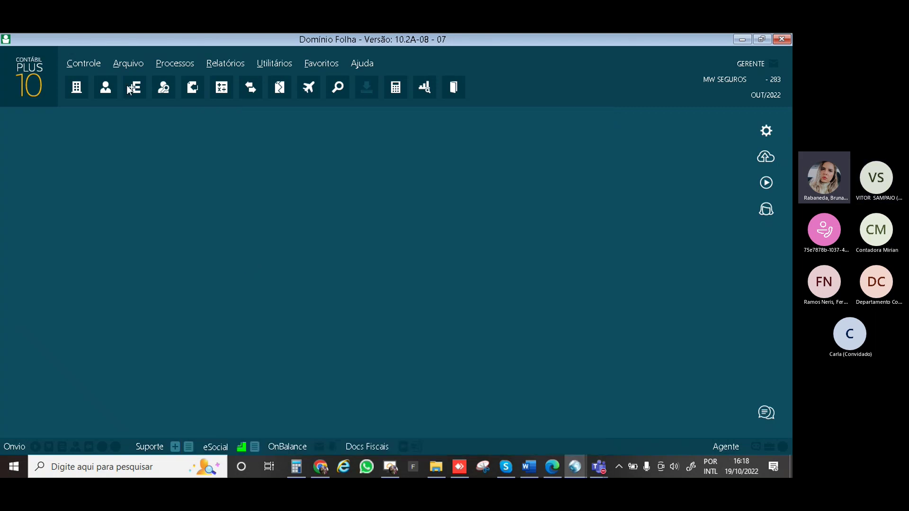
Preview the 10/2022 Relação de Líquidos from Relatórios > Folha > Líquidos, then close the preview
click(215, 64)
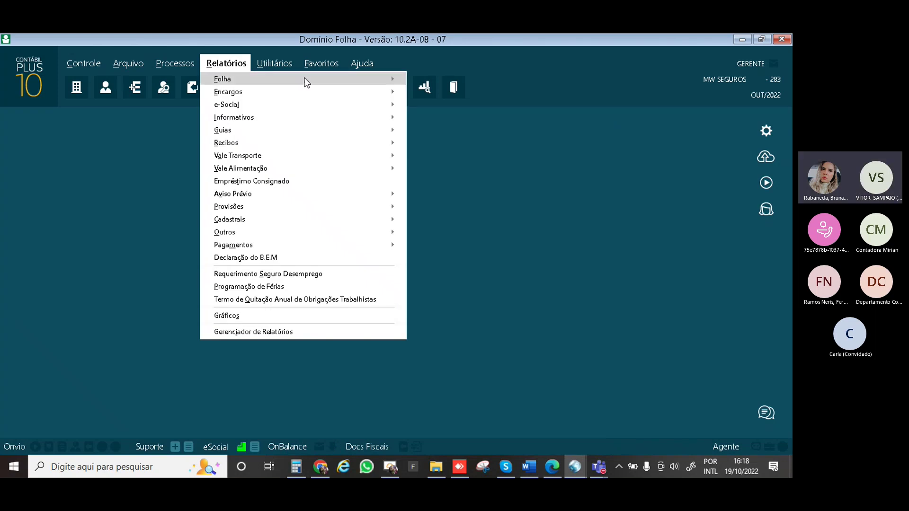
mouse_move(307, 80)
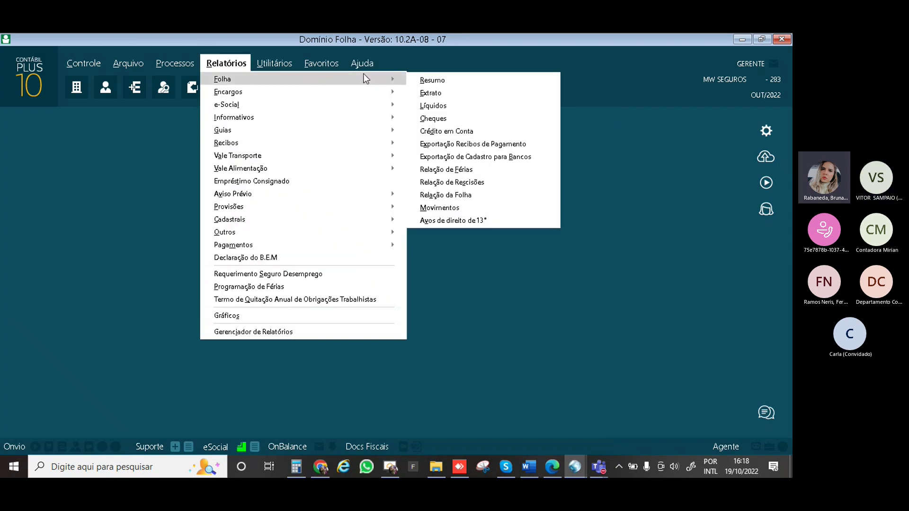
click(443, 106)
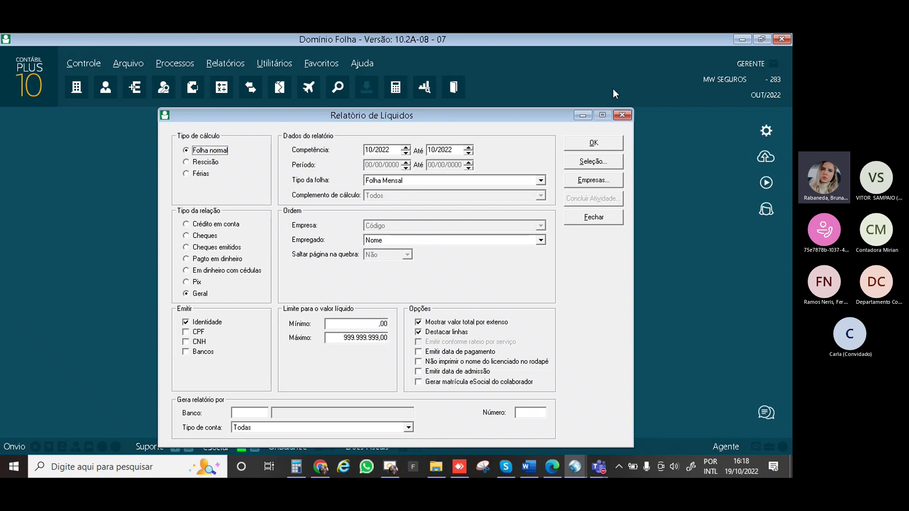
click(605, 145)
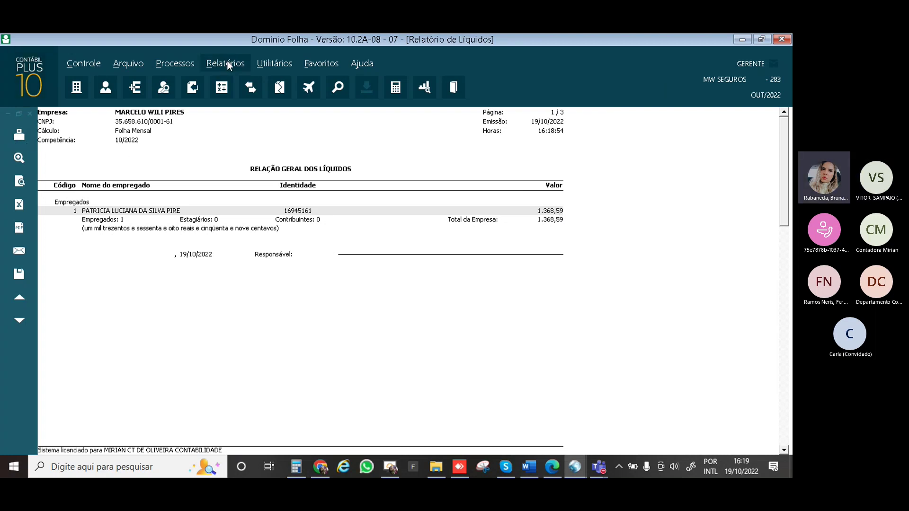
key(Escape)
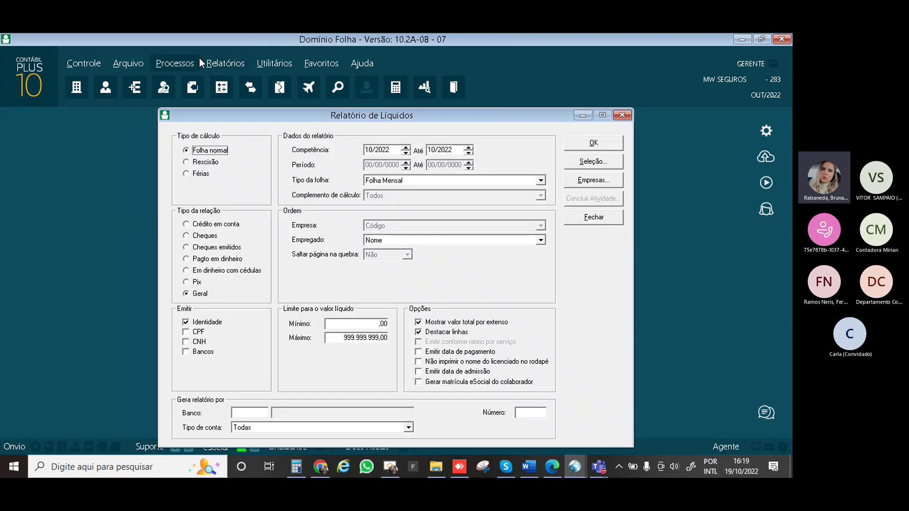
click(238, 67)
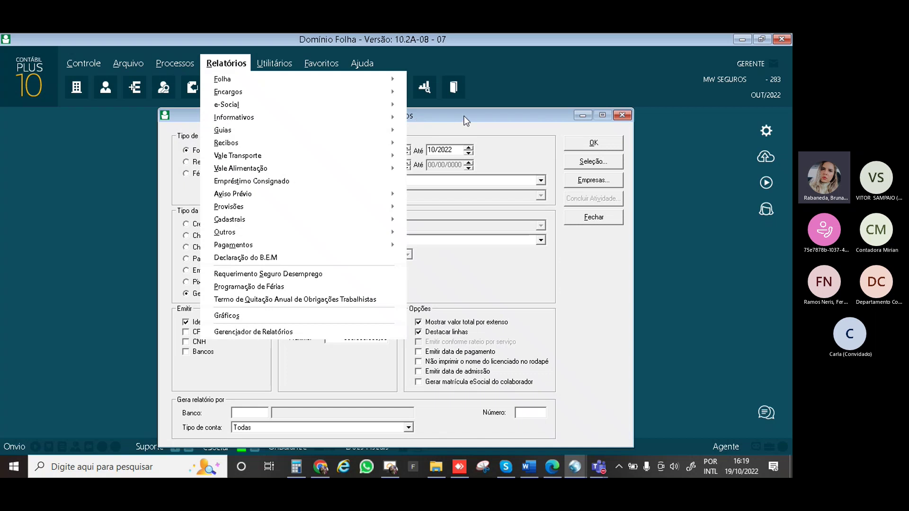
Swap the Líquidos settings for Resumo Mensal and review both pages of its October 2022 preview (net 1.368,59)
click(630, 145)
click(634, 117)
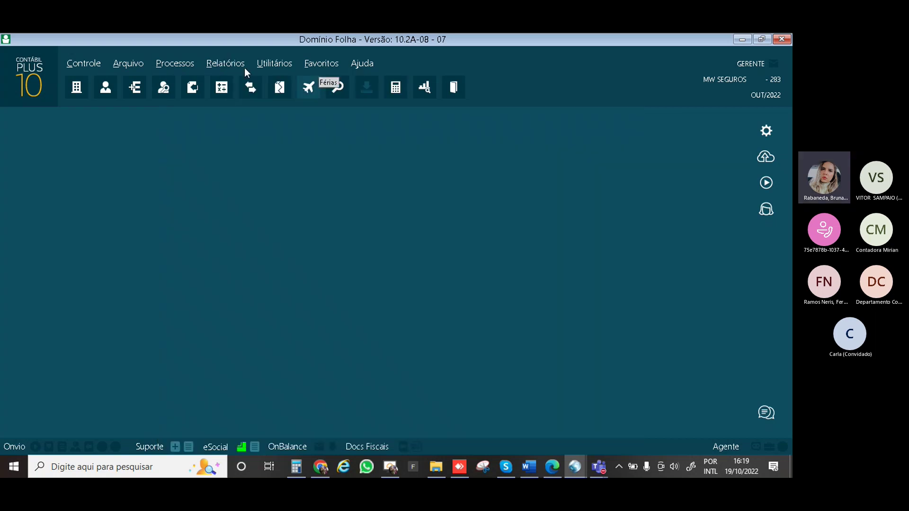
click(225, 65)
mouse_move(367, 78)
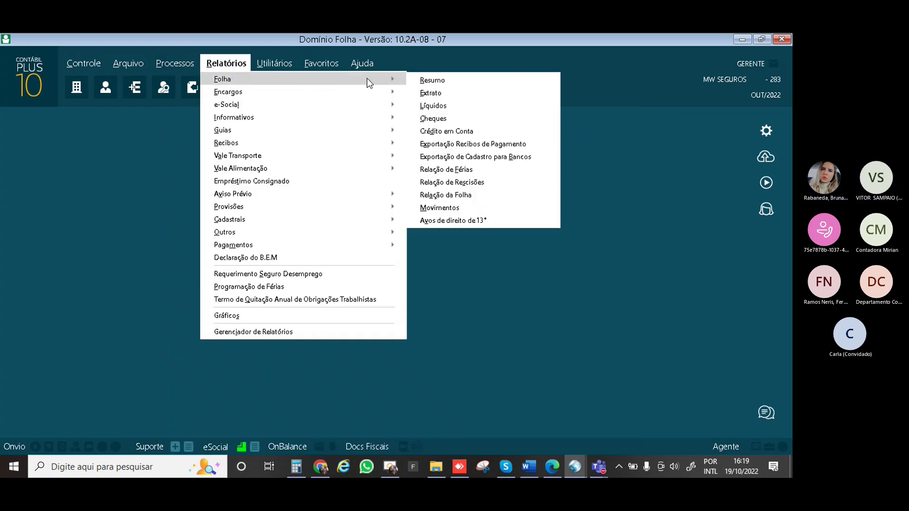
click(428, 80)
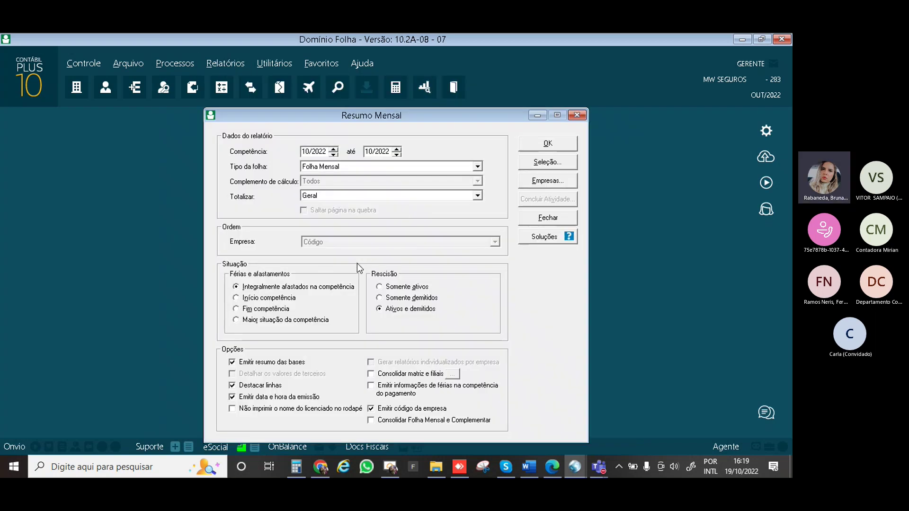
click(556, 139)
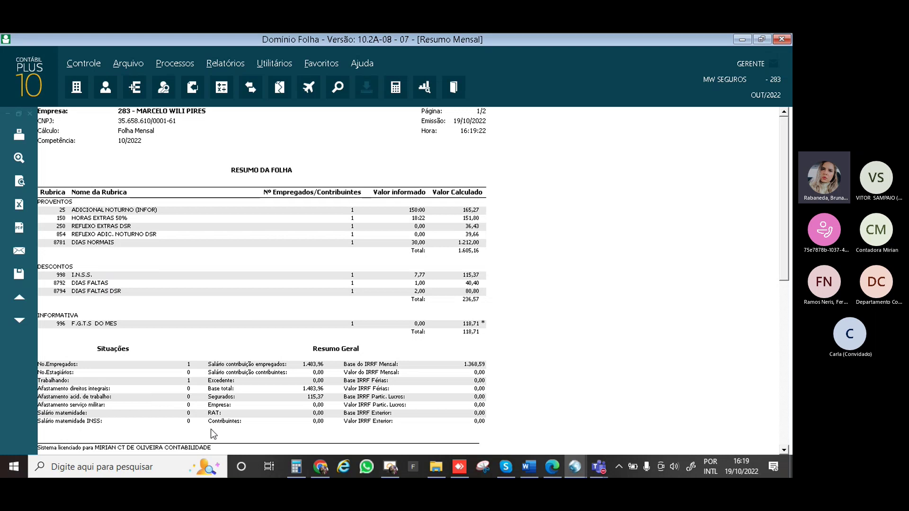
scroll(211, 429, down, 3)
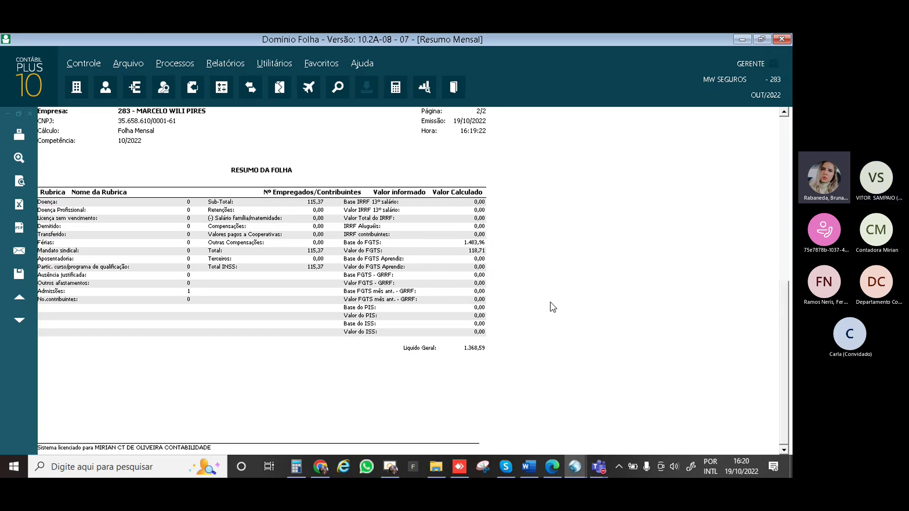
key(Escape)
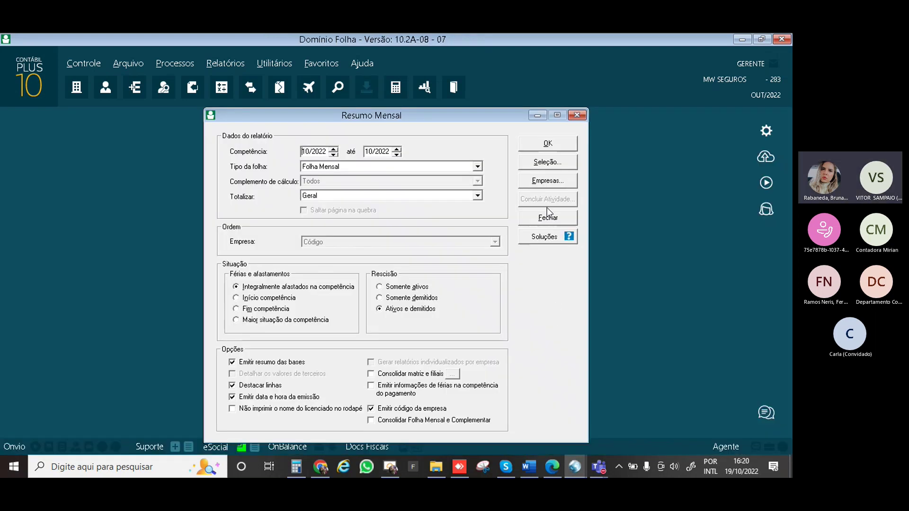
Preview Todos October 2022 payslips without payment date: earnings 1.605,16, deductions 236,57, net 1.368,59
click(575, 115)
click(228, 64)
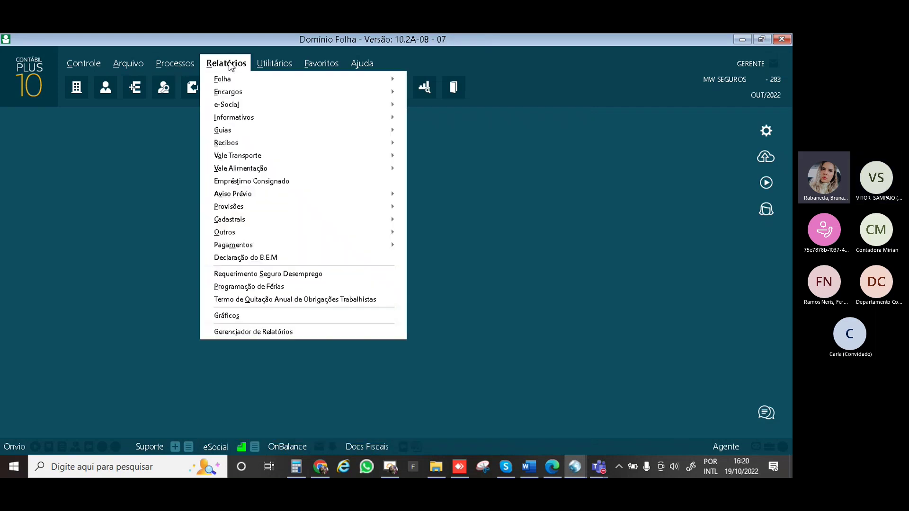
mouse_move(287, 80)
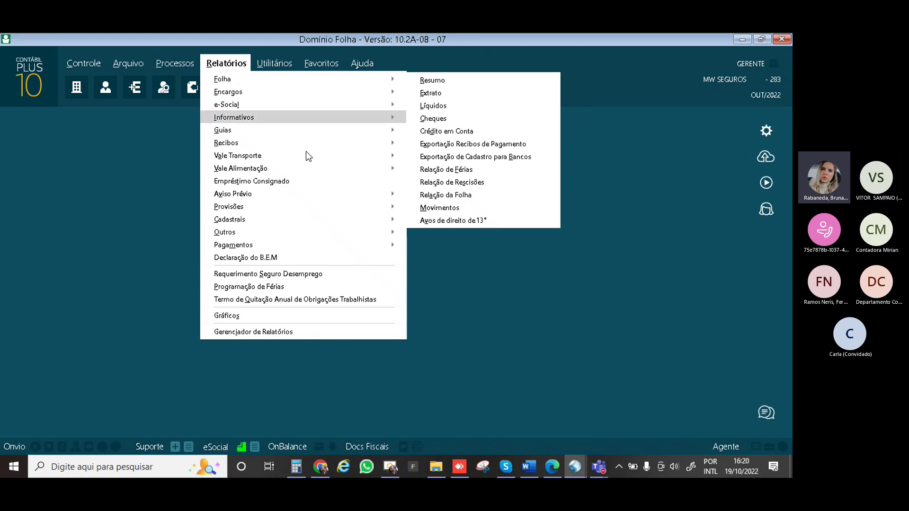
mouse_move(313, 143)
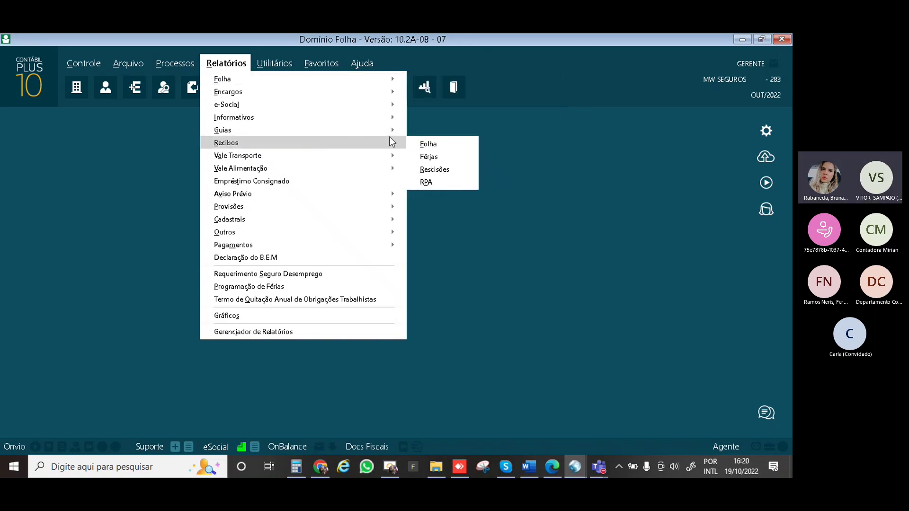
click(431, 143)
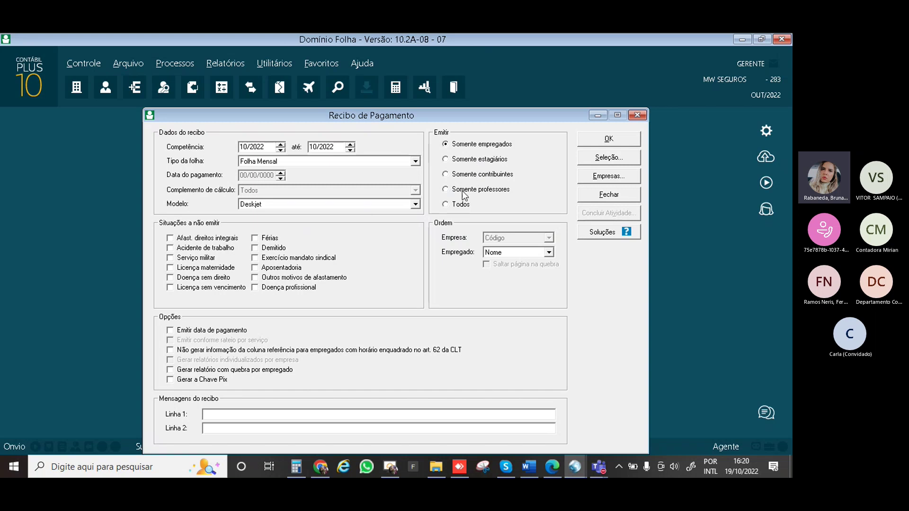
click(457, 204)
click(181, 333)
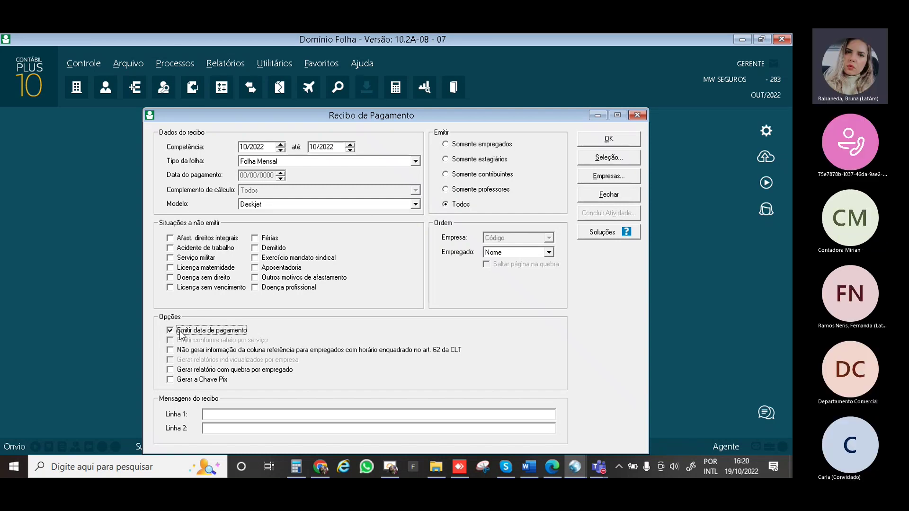
click(180, 333)
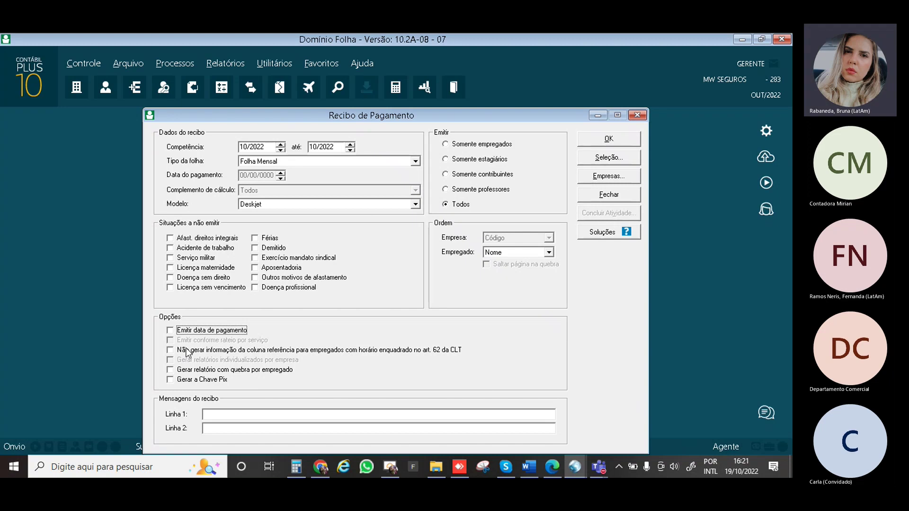
click(628, 142)
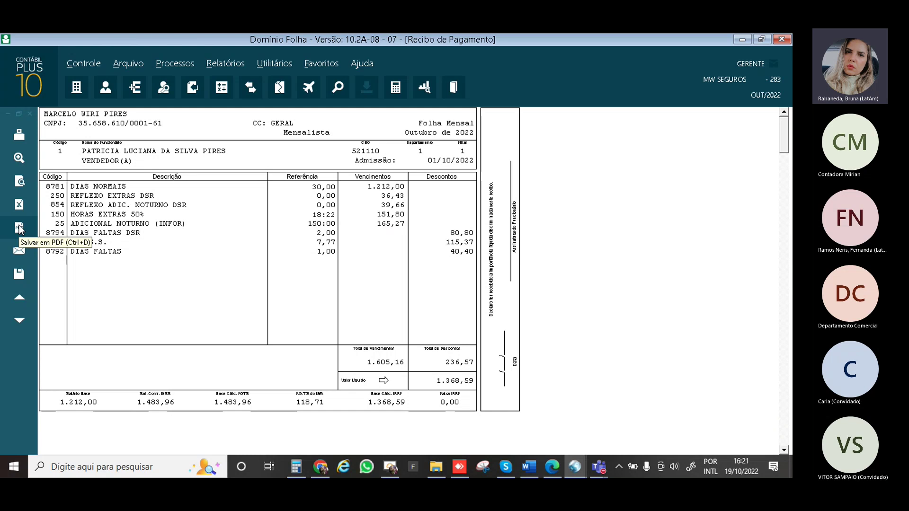
click(18, 227)
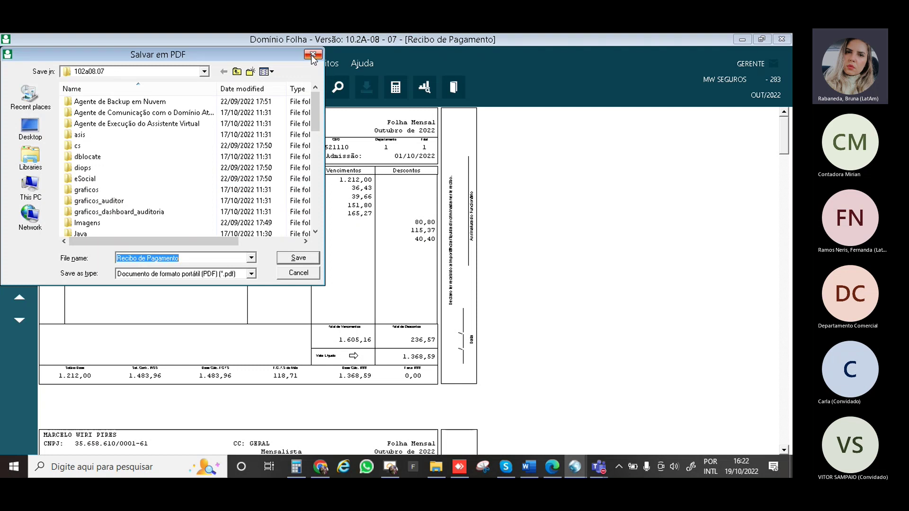
click(312, 55)
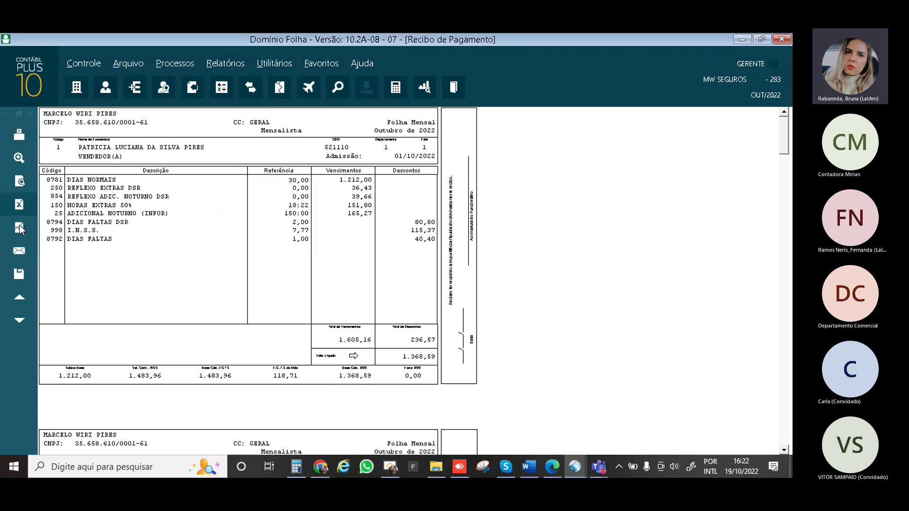
click(30, 196)
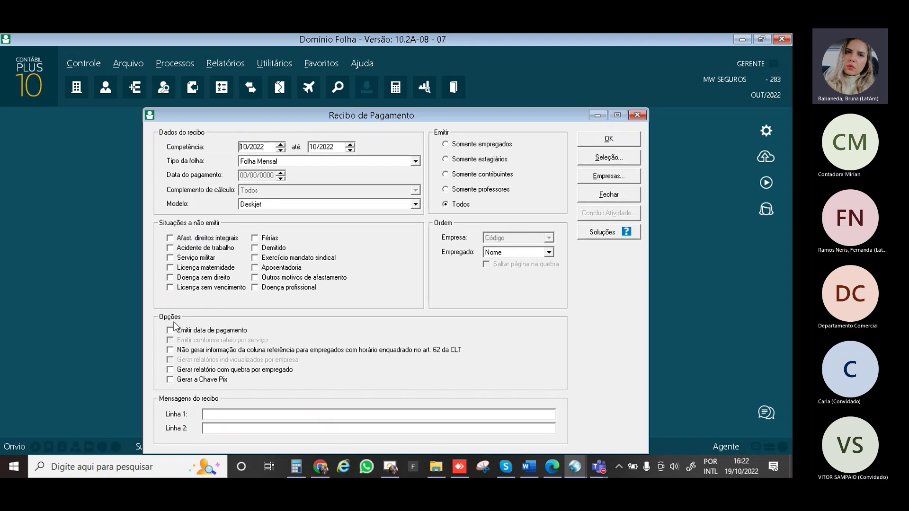
Tick Gerar relatório com quebra por empregado in the Recibo de Pagamento settings
click(179, 371)
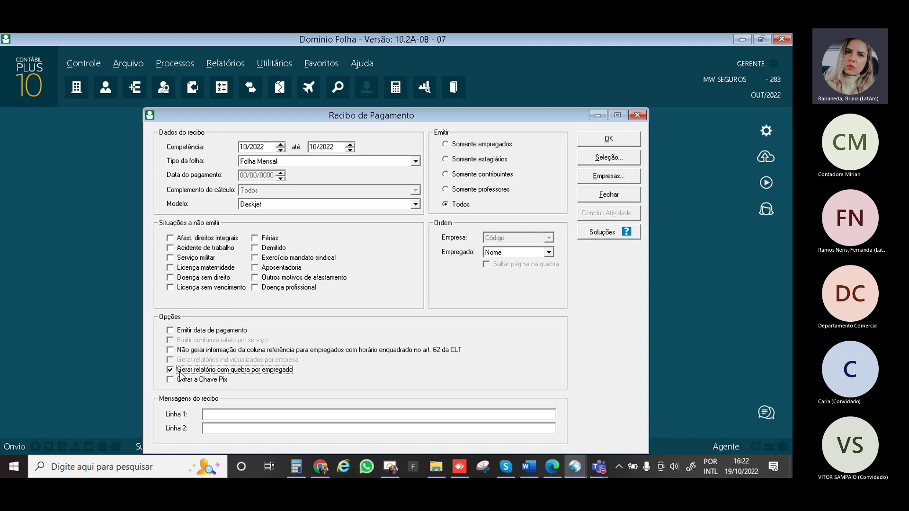
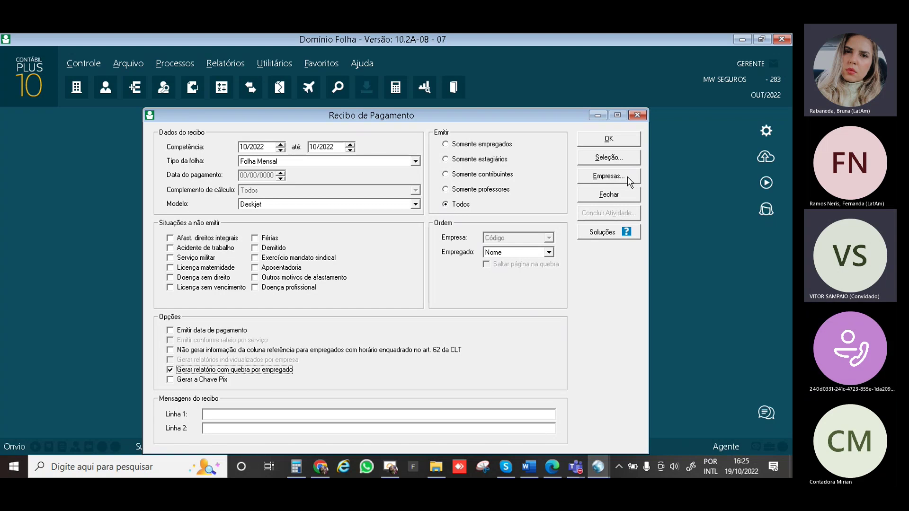
Close the Recibo de Pagamento dialog with Fechar
click(626, 141)
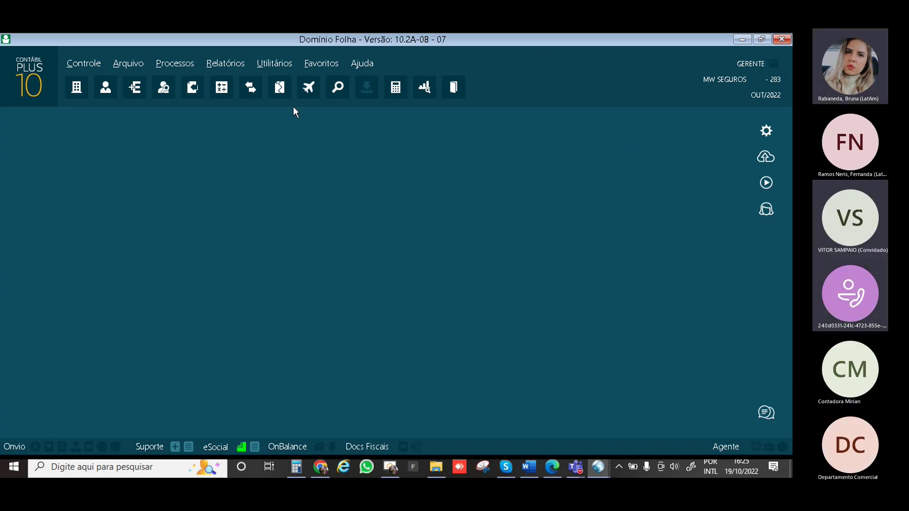
Open the GFIP form from Relatórios > Informativos > Mensais for competence 10/2022
click(226, 63)
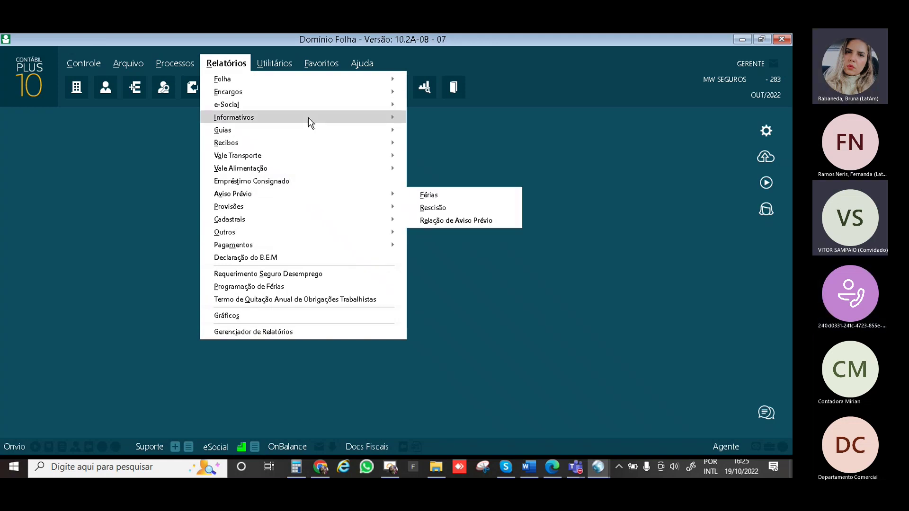
mouse_move(308, 117)
mouse_move(419, 120)
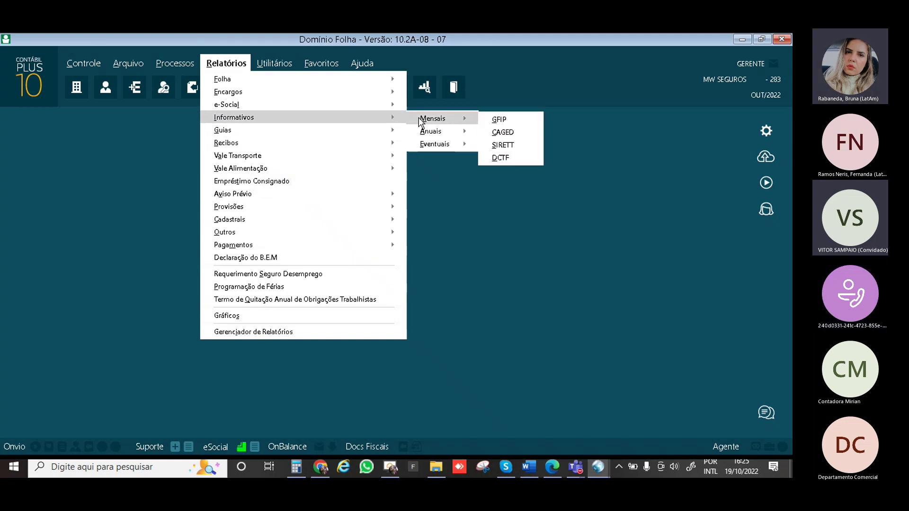
click(504, 121)
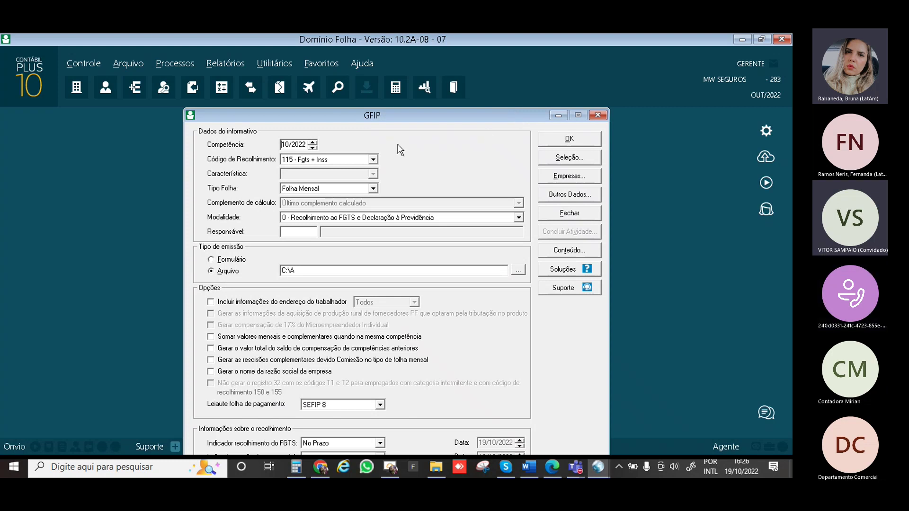
Check the collection codes, keep 115 - Fgts + Inss, and close the GFIP form
click(373, 160)
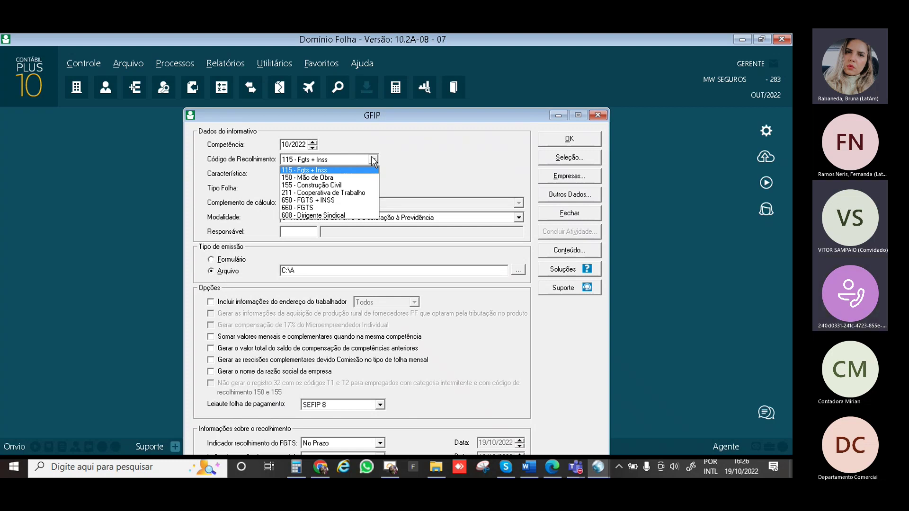
click(373, 160)
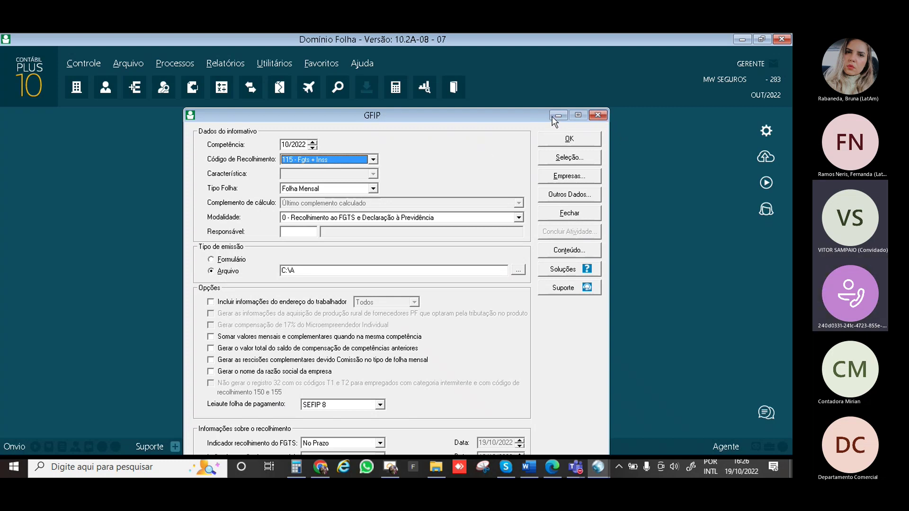
click(600, 116)
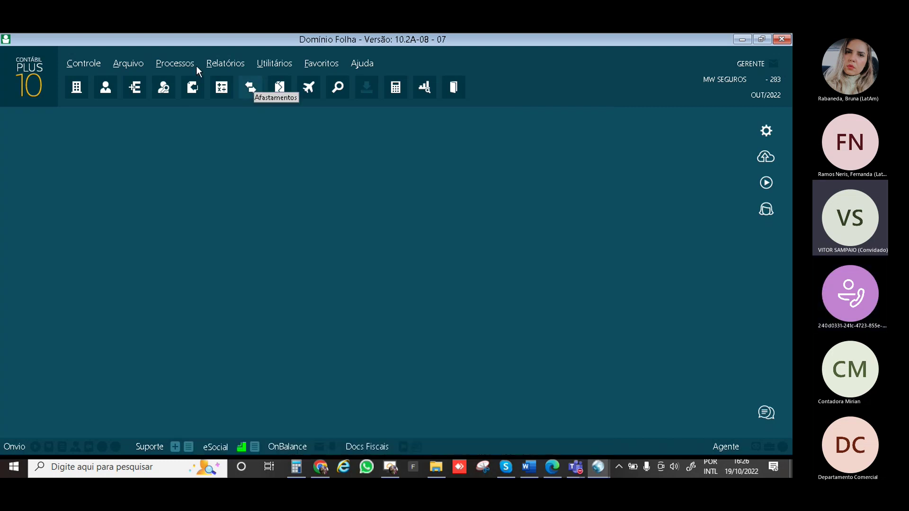
Reopen GFIP keeping code 115 - Fgts + Inss, Folha Mensal and the FGTS collection modality
click(228, 64)
mouse_move(323, 121)
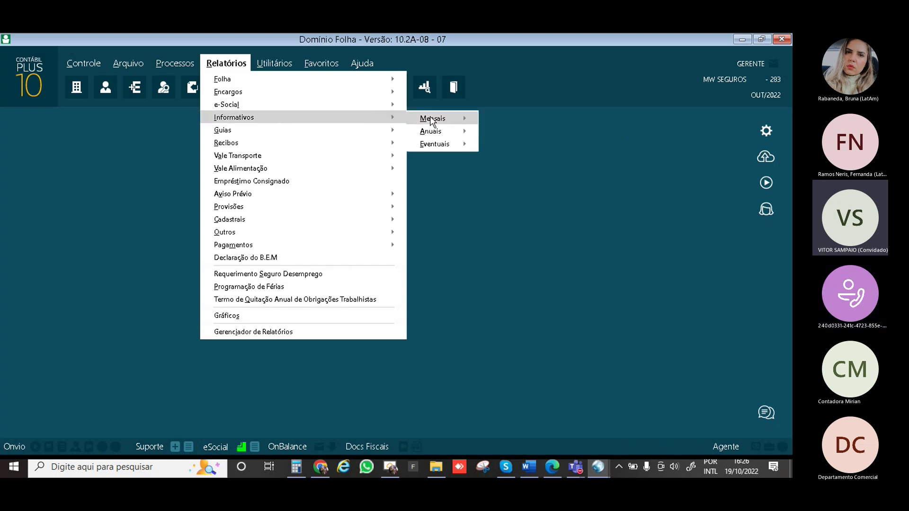
mouse_move(454, 118)
click(501, 122)
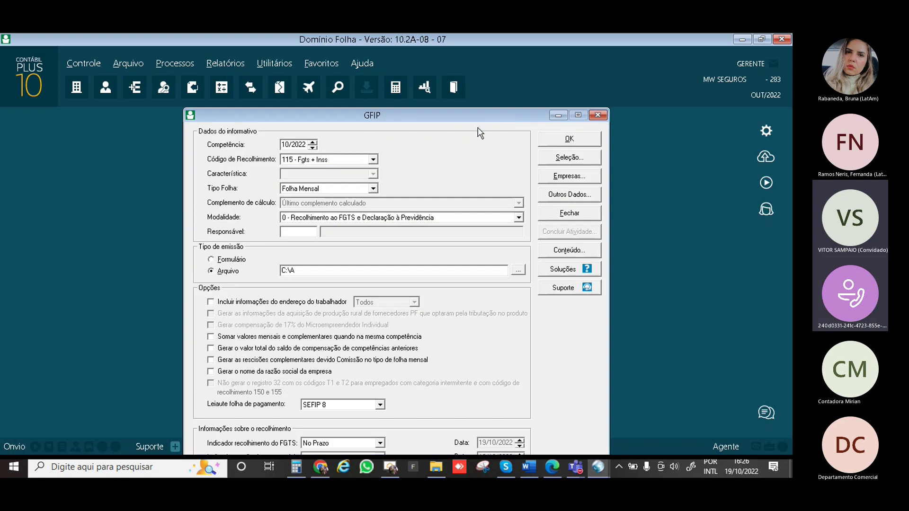
click(338, 162)
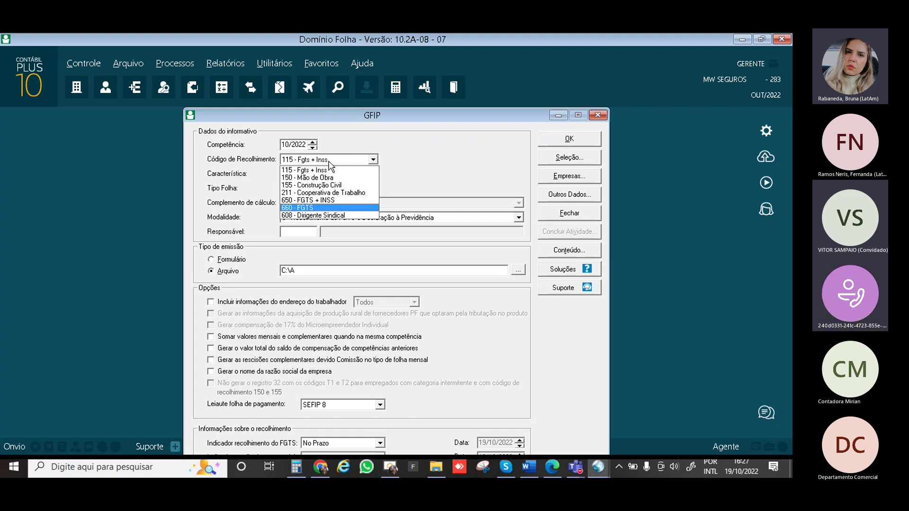
click(324, 169)
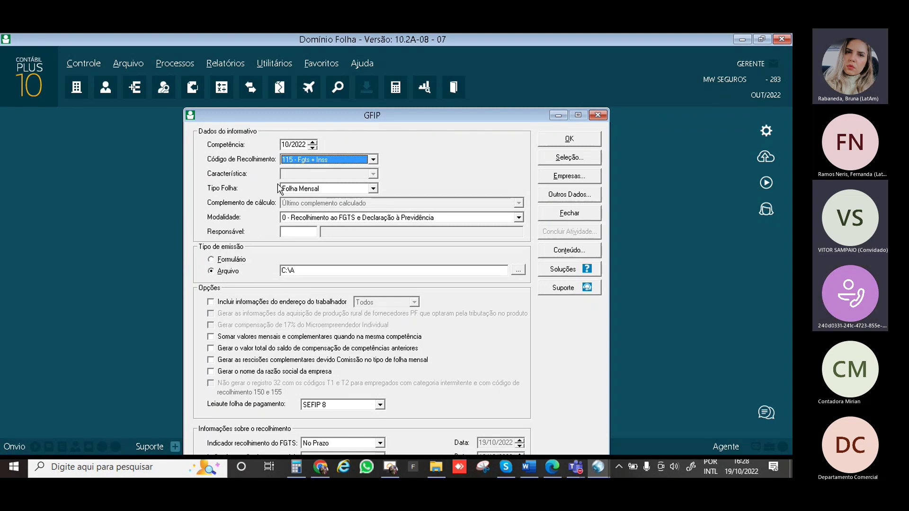
click(325, 188)
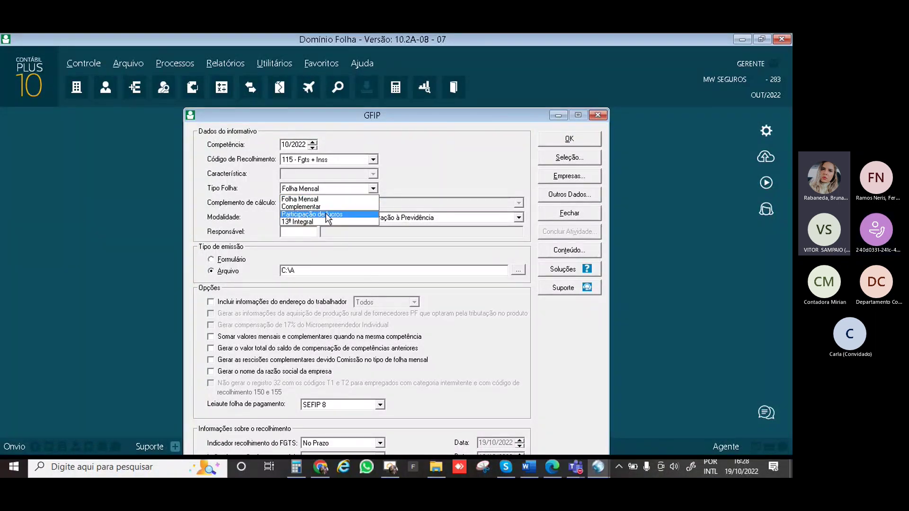
click(334, 198)
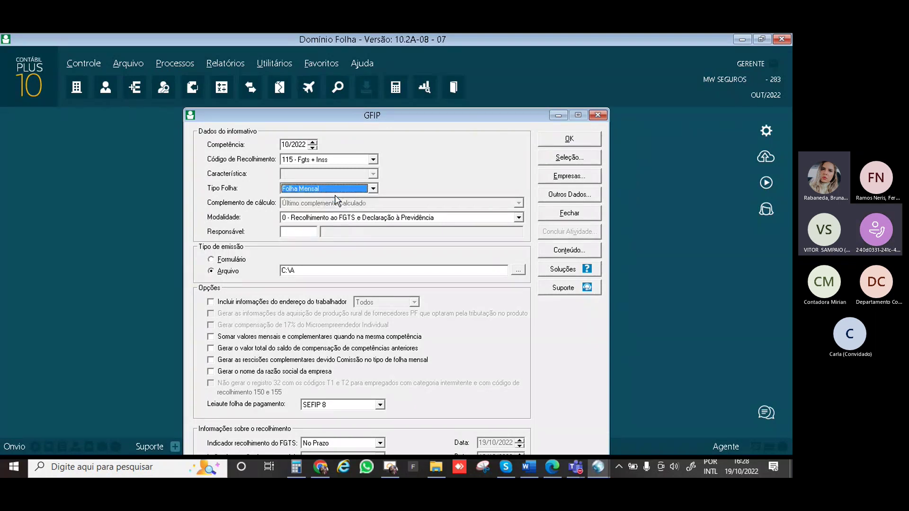
click(299, 218)
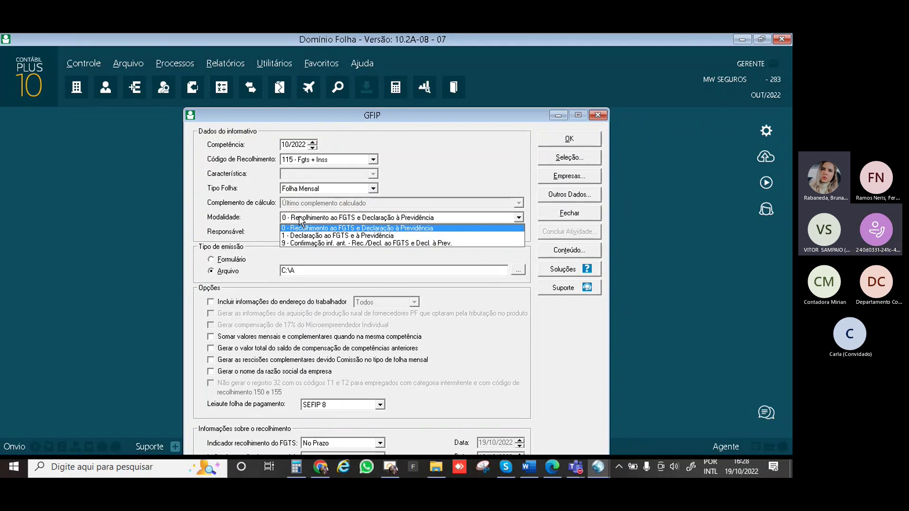
click(298, 217)
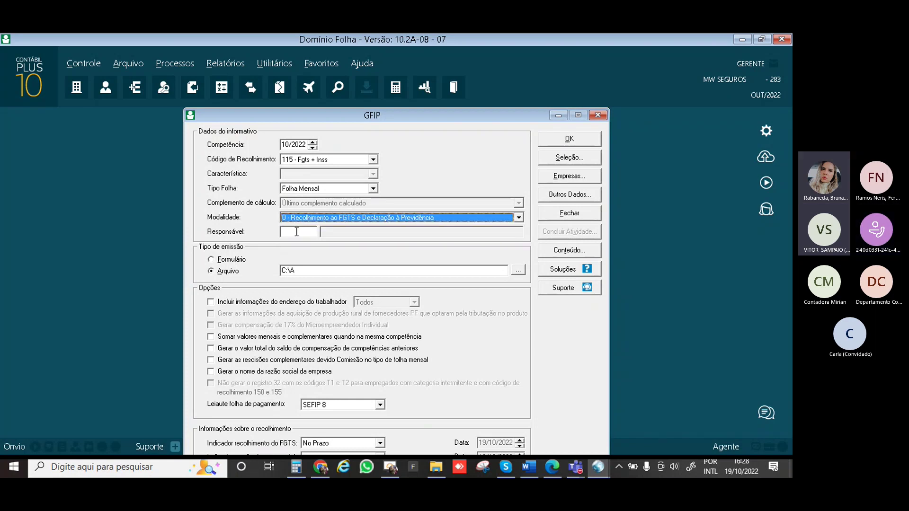
Look up responsible persons with F2, then open the Responsáveis registration for a new entry
click(297, 231)
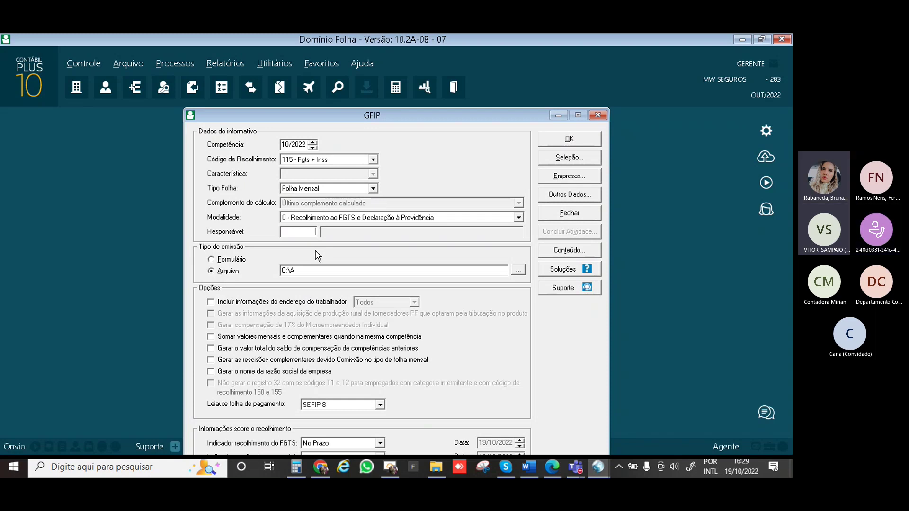
key(F2)
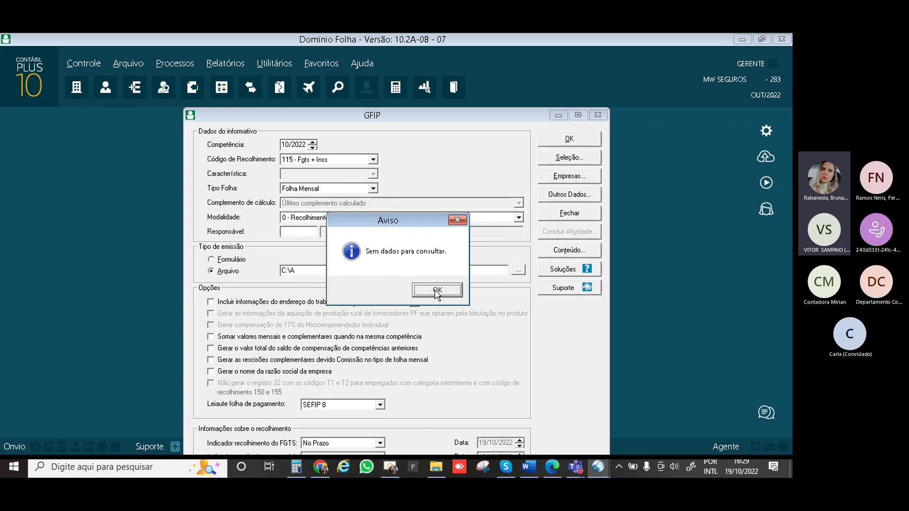
click(434, 289)
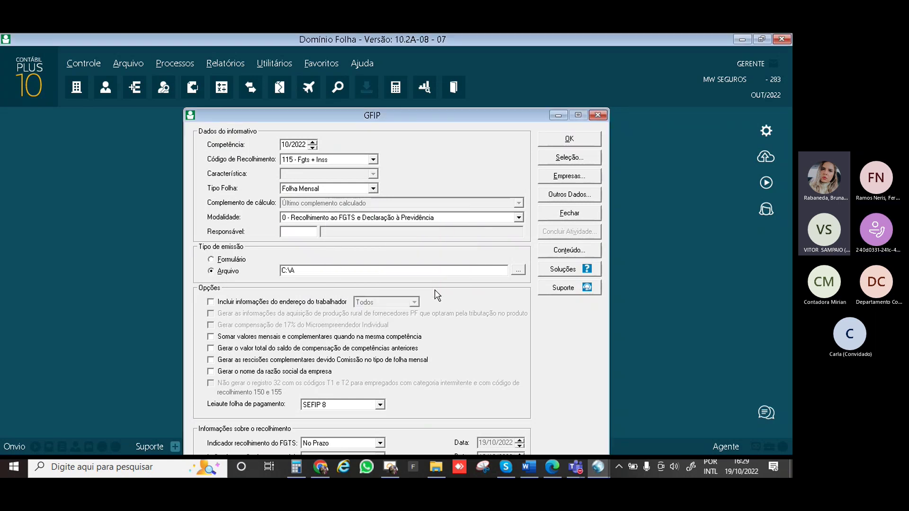
right_click(435, 289)
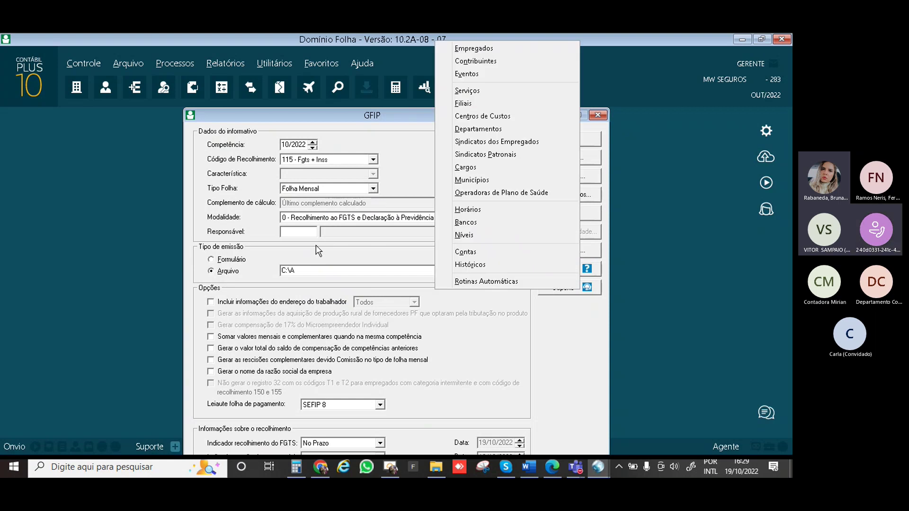
click(306, 234)
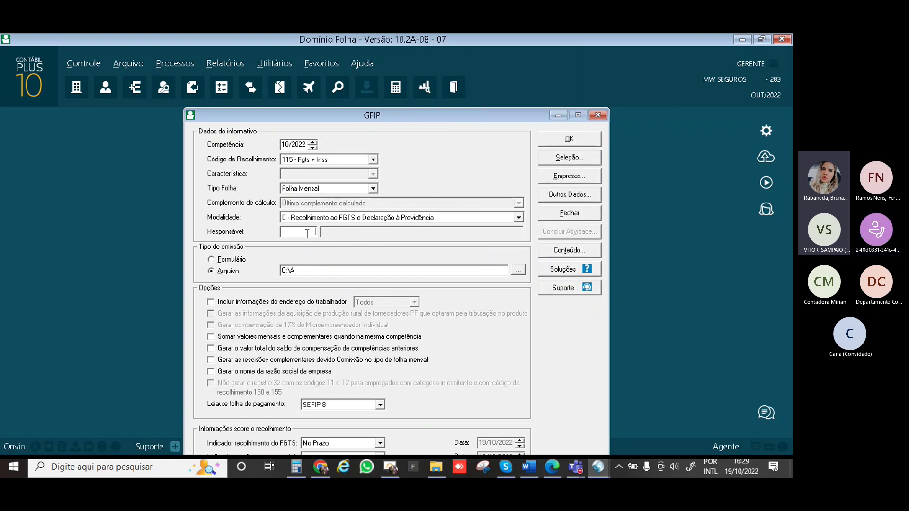
double_click(307, 233)
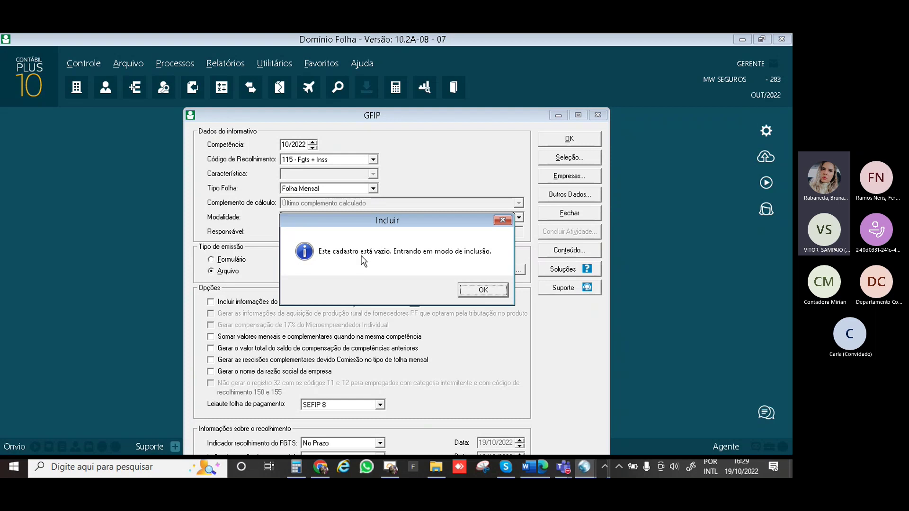
click(488, 292)
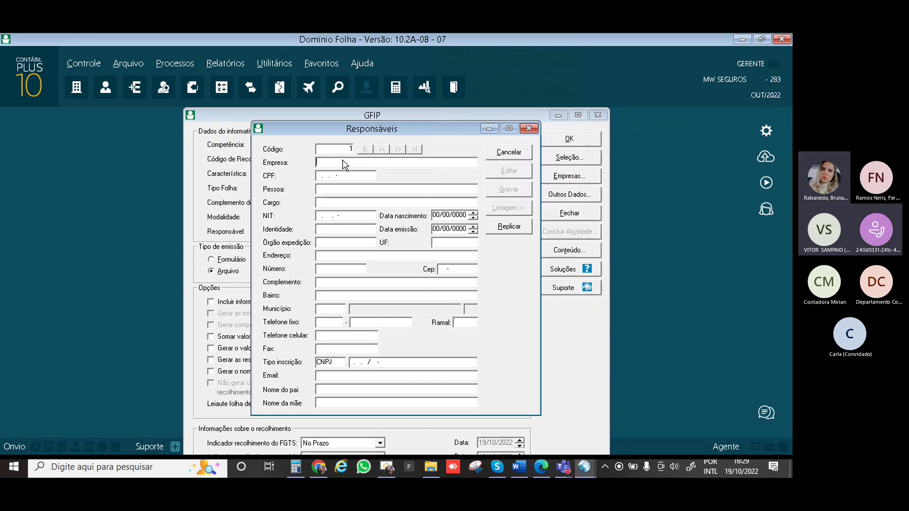
Enter the responsible person's name and CPF, import their data, and type Empresa MG SERV SERVICOS
text(M)
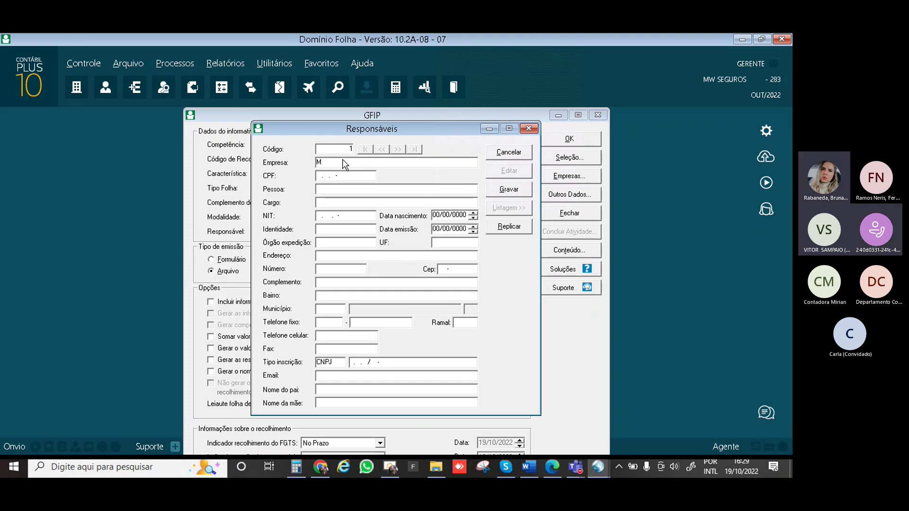
key(BackSpace)
text(MG SERV)
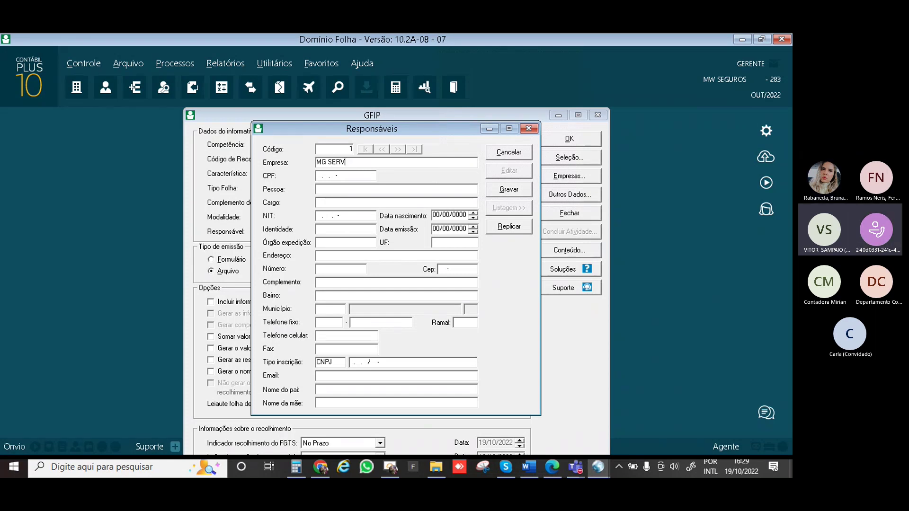
text( SERVICOS)
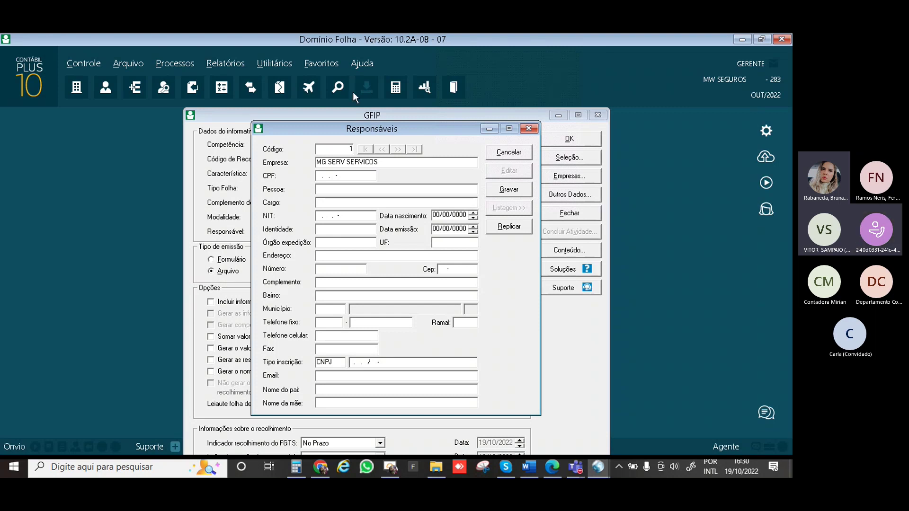
key(BackSpace)
key(BackSpace)
key(BackSpace)
key(BackSpace)
key(BackSpace)
key(BackSpace)
key(BackSpace)
key(BackSpace)
key(BackSpace)
key(BackSpace)
key(BackSpace)
key(BackSpace)
key(BackSpace)
key(BackSpace)
key(BackSpace)
key(BackSpace)
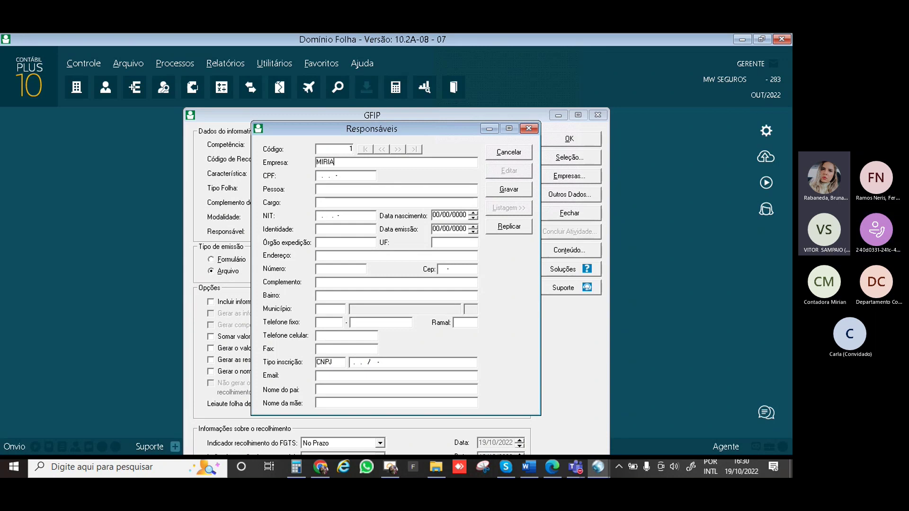
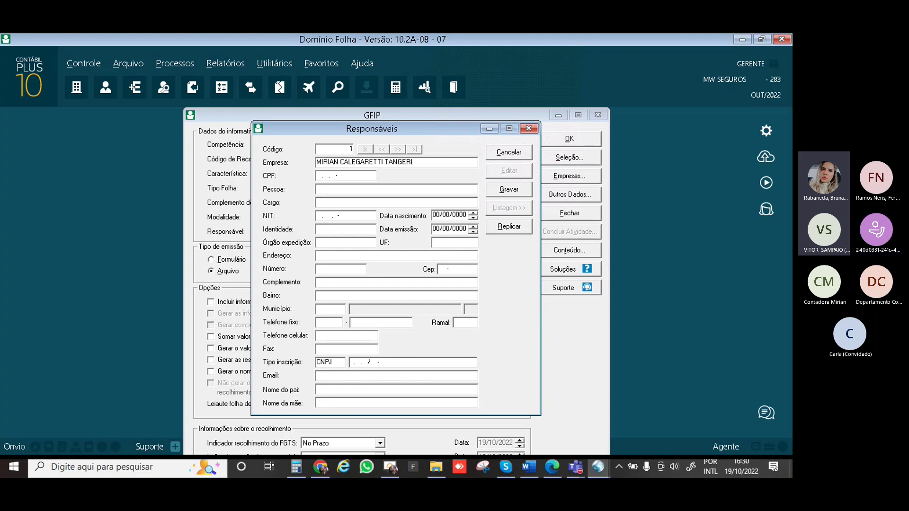
key(Tab)
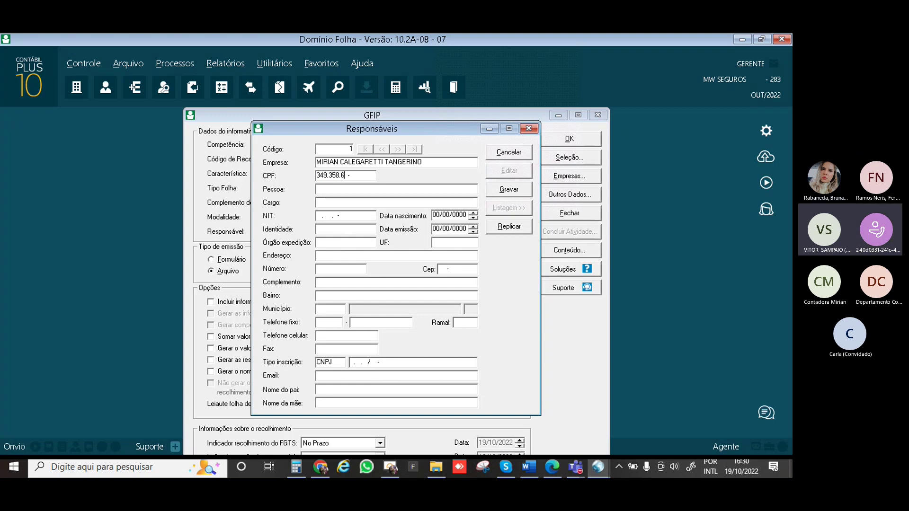
key(Tab)
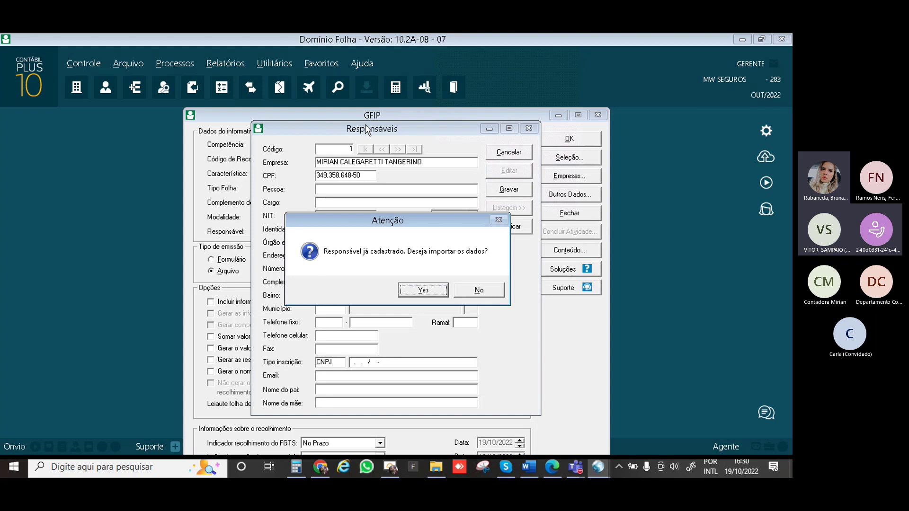
click(416, 291)
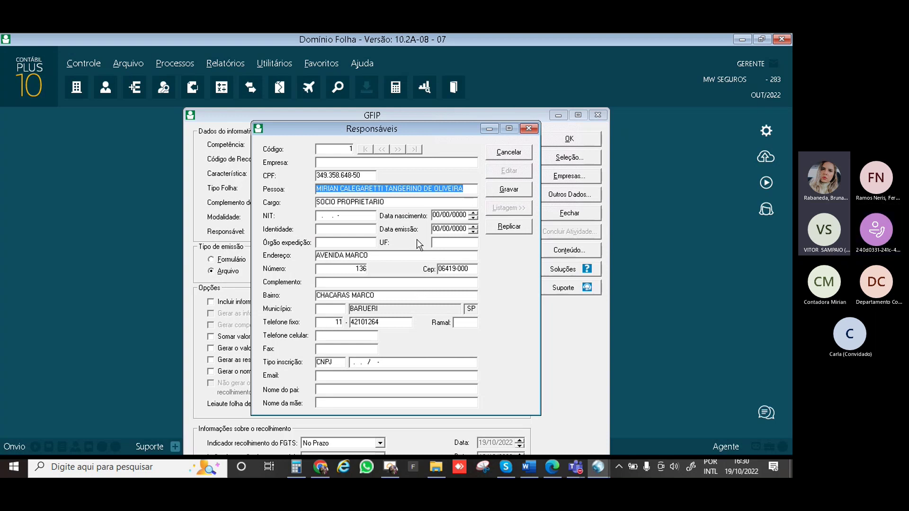
click(397, 166)
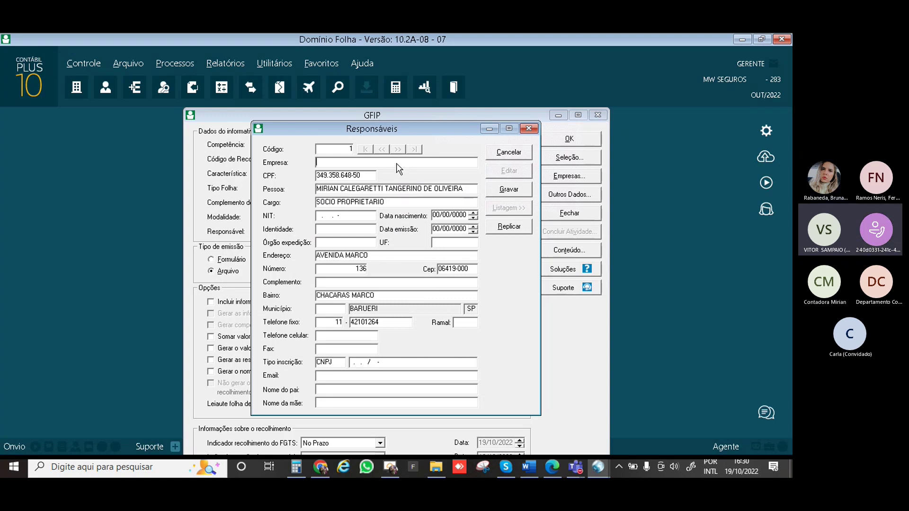
text(MG SERV SERVI)
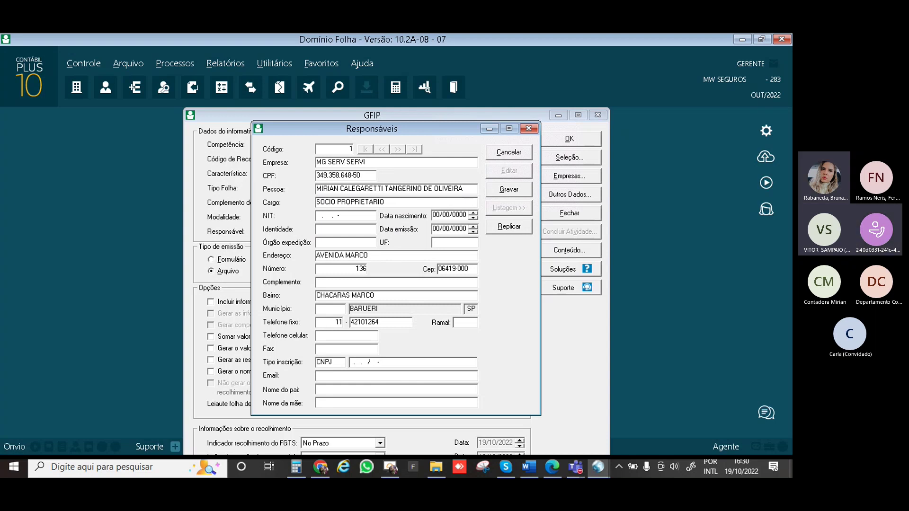
text(COS)
Search the Municípios list for BARUERI and set município code 4845 (BARUERI, SP)
double_click(336, 314)
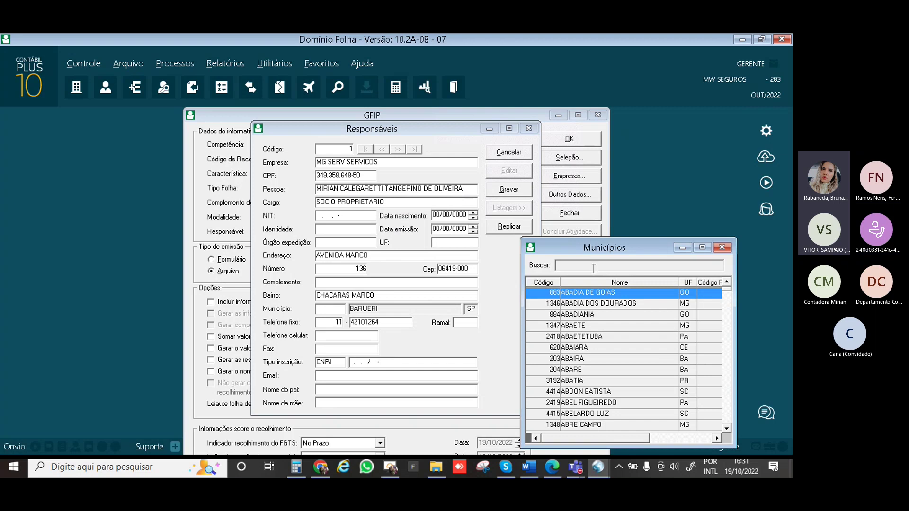
text(BARUERI)
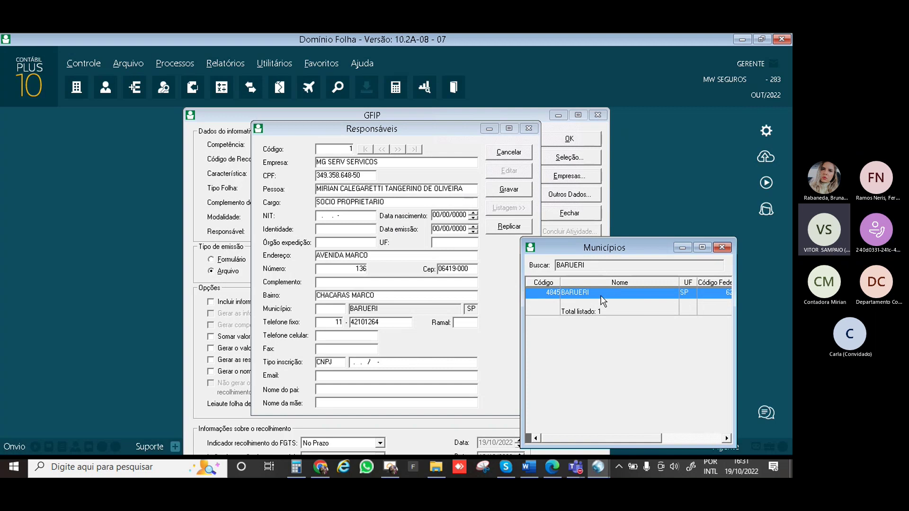
double_click(599, 291)
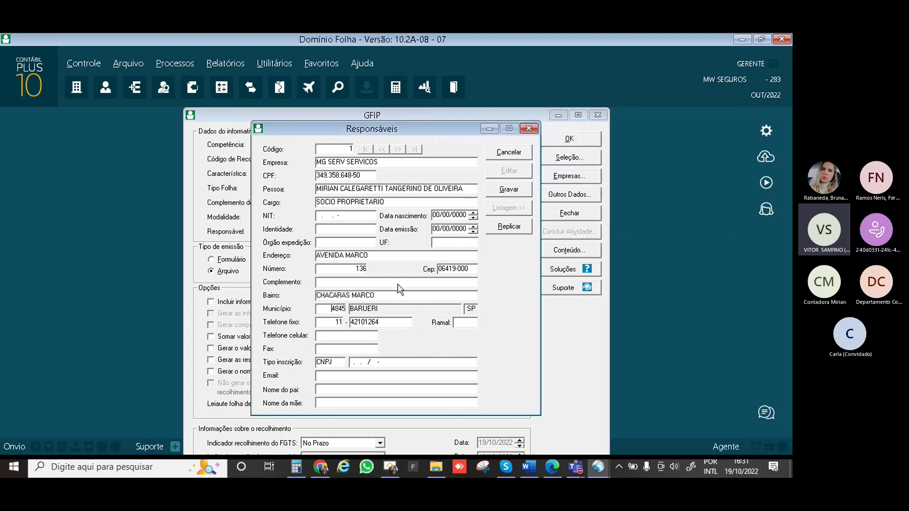
Copy the Telefone fixo number into the Fax field
click(351, 295)
click(349, 295)
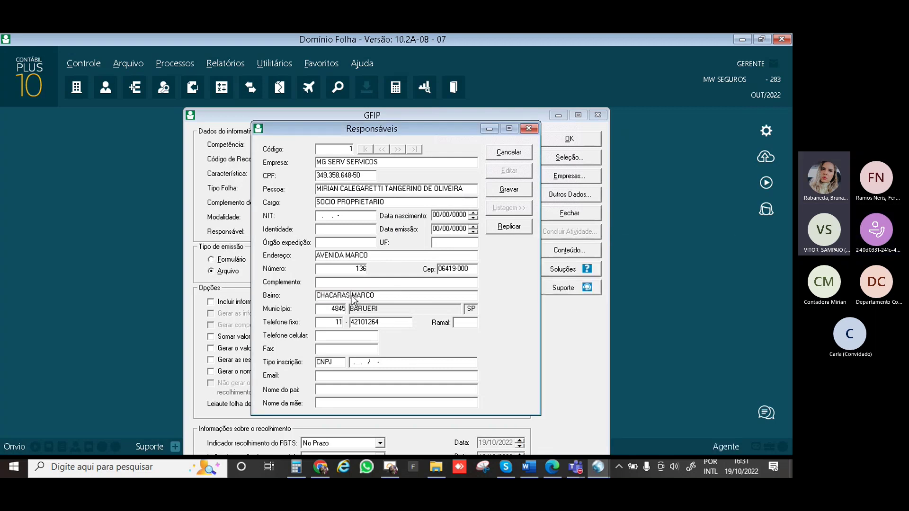
click(382, 322)
key(ctrl+c)
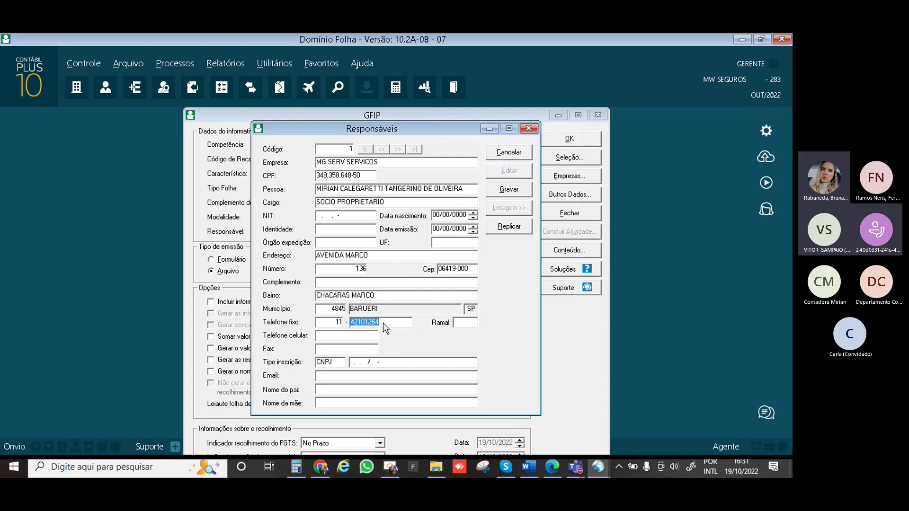
click(355, 349)
key(ctrl+v)
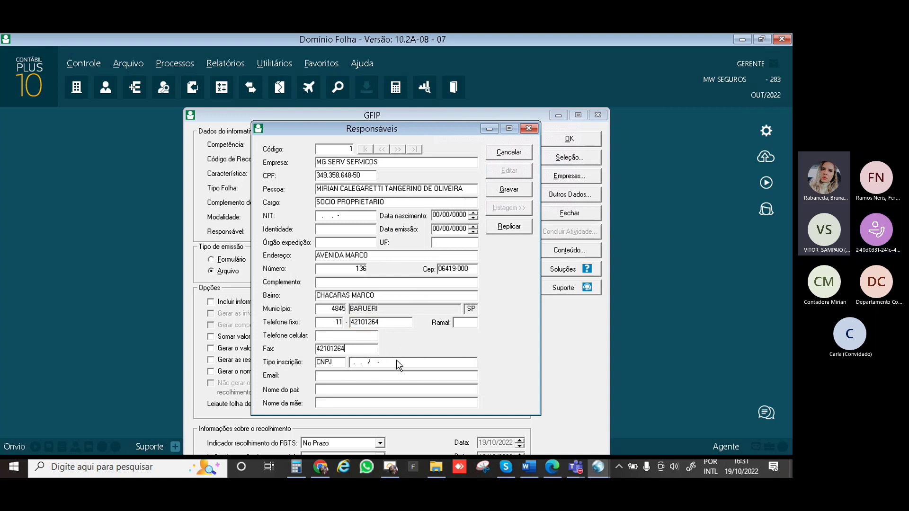
Enter the company's CNPJ and the contact e-mail, then save the responsible person's record
click(357, 363)
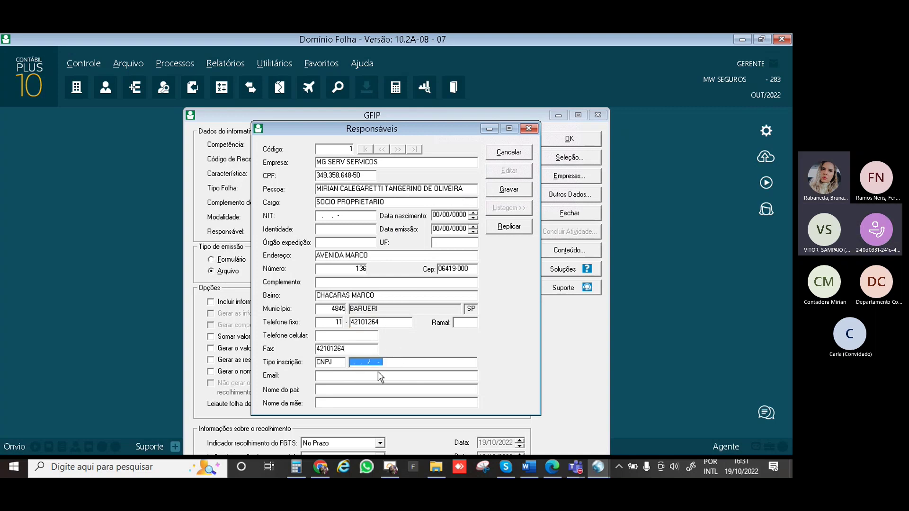
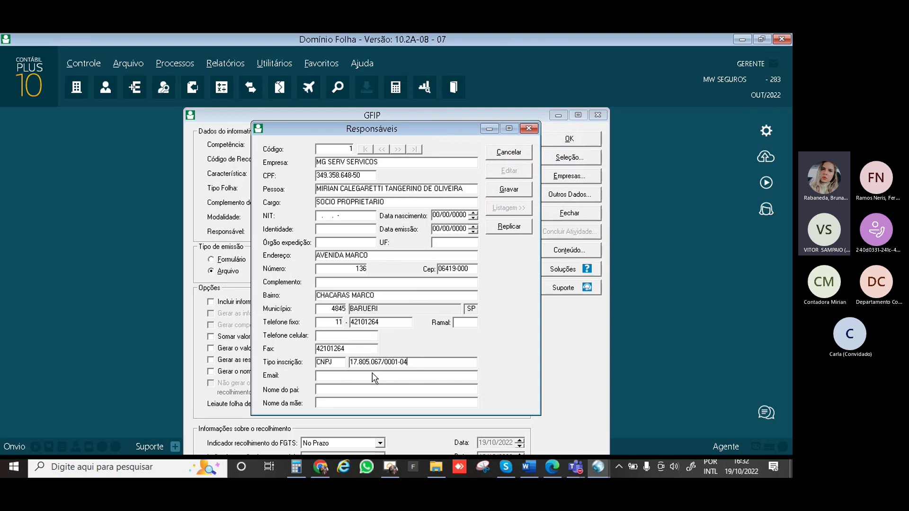
click(377, 377)
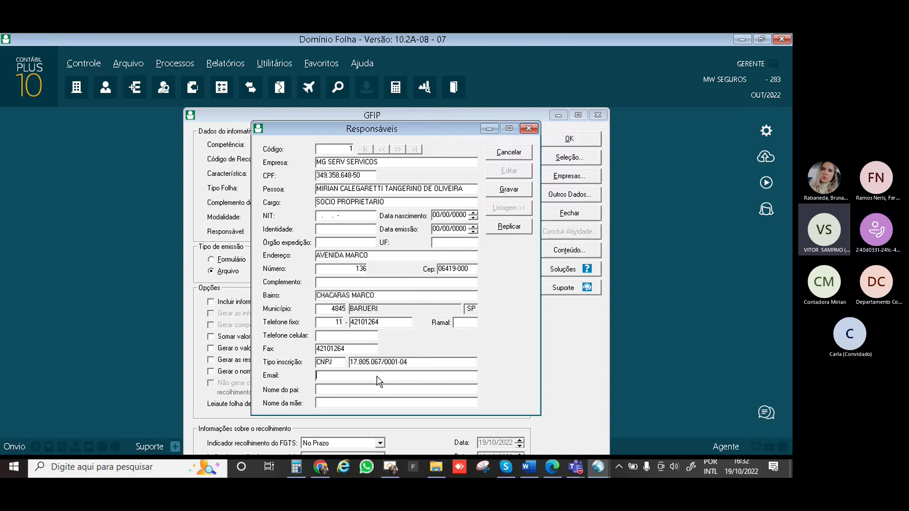
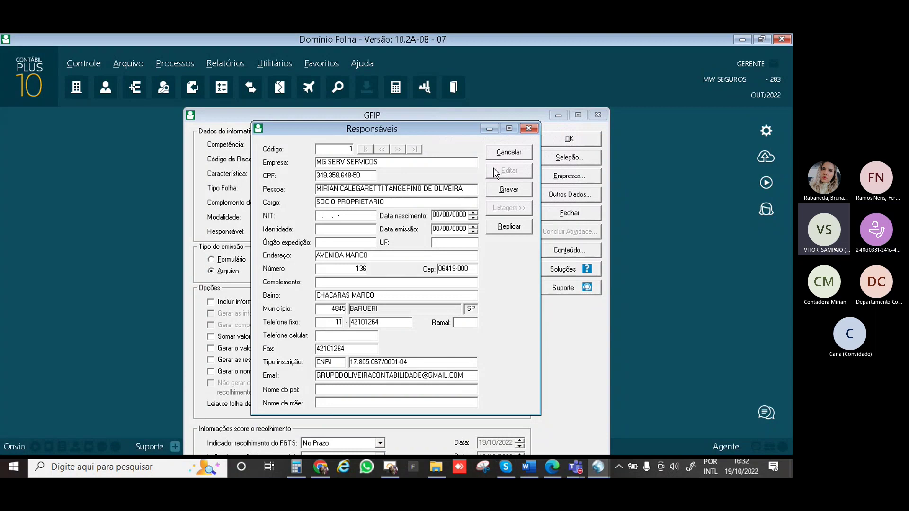
click(504, 190)
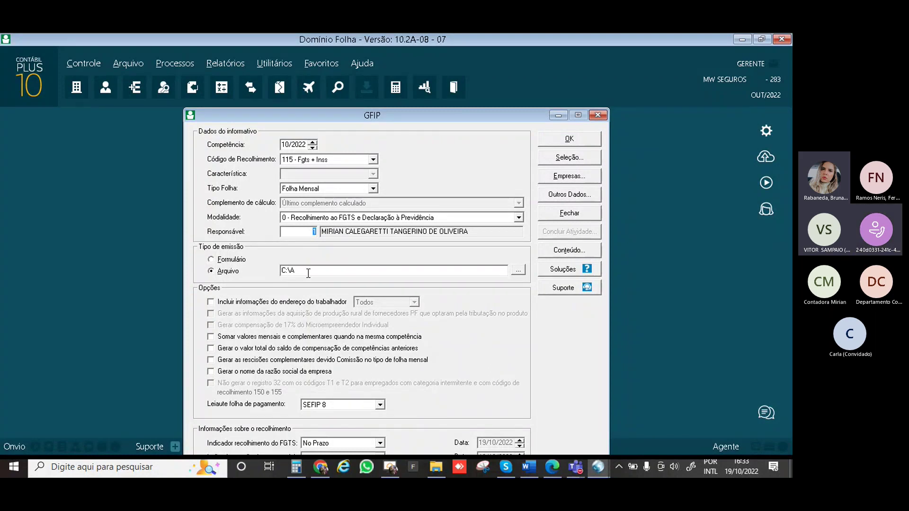
Browse for an output folder for the GFIP file
click(519, 273)
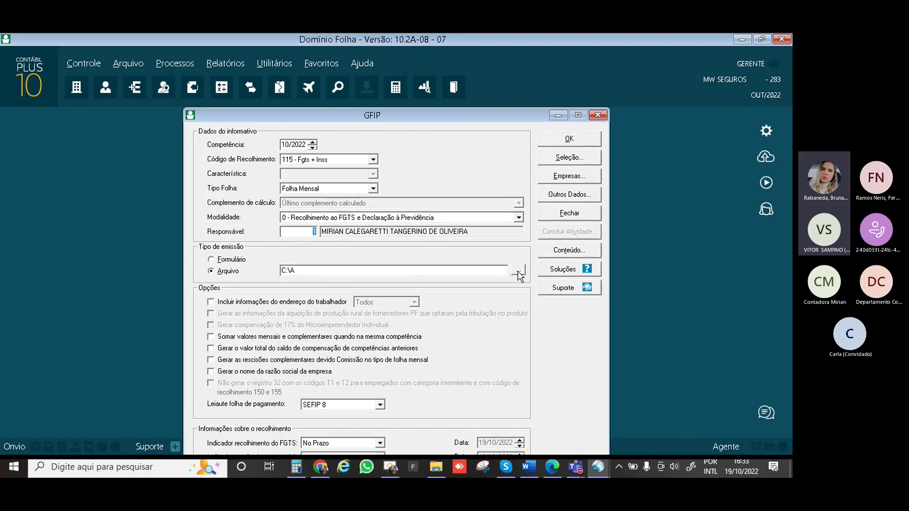
In the folder browser, switch from the server Users folder to the Client C (M:\) drive
click(518, 273)
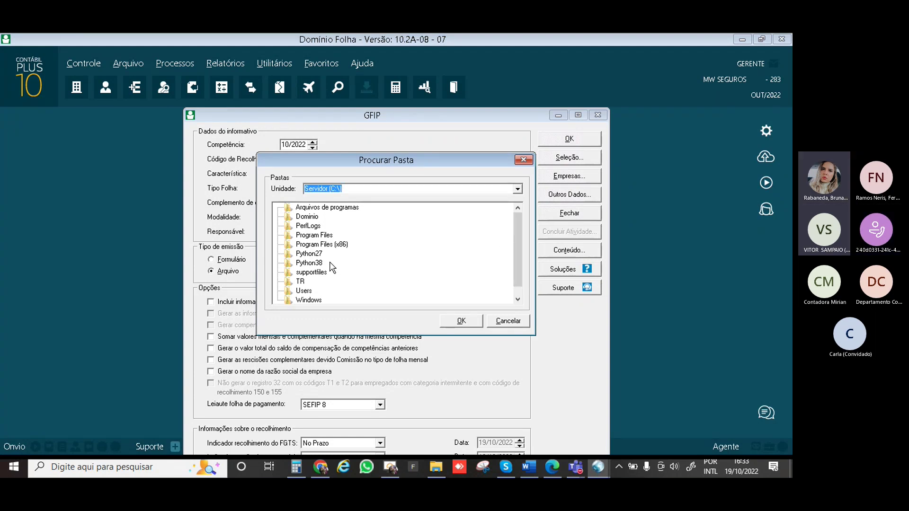
click(301, 291)
double_click(301, 291)
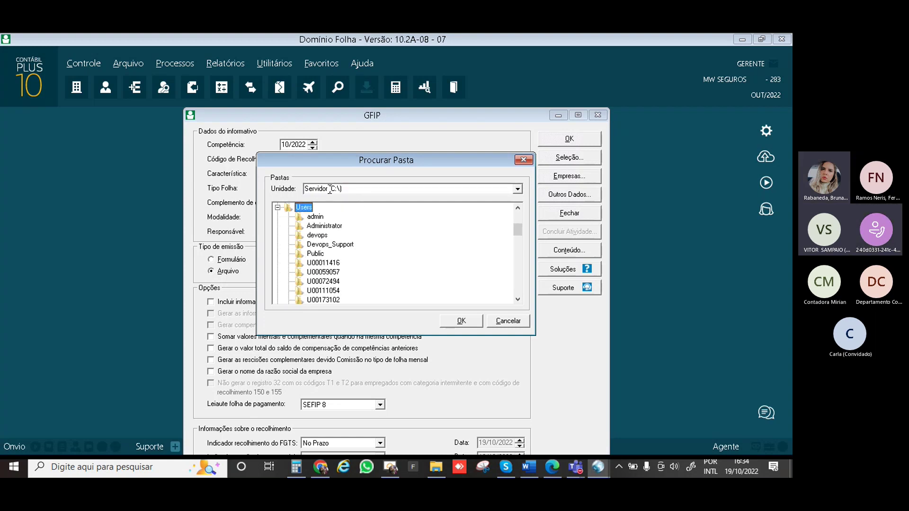
click(277, 208)
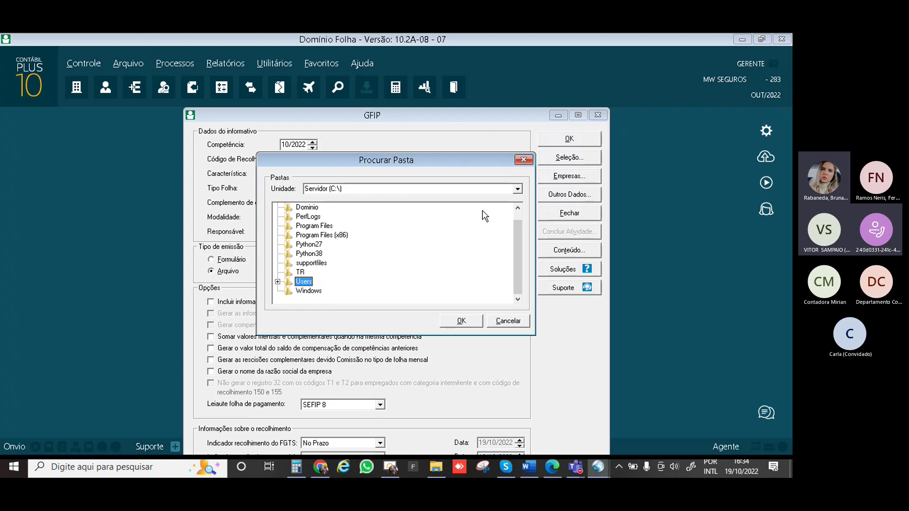
click(517, 189)
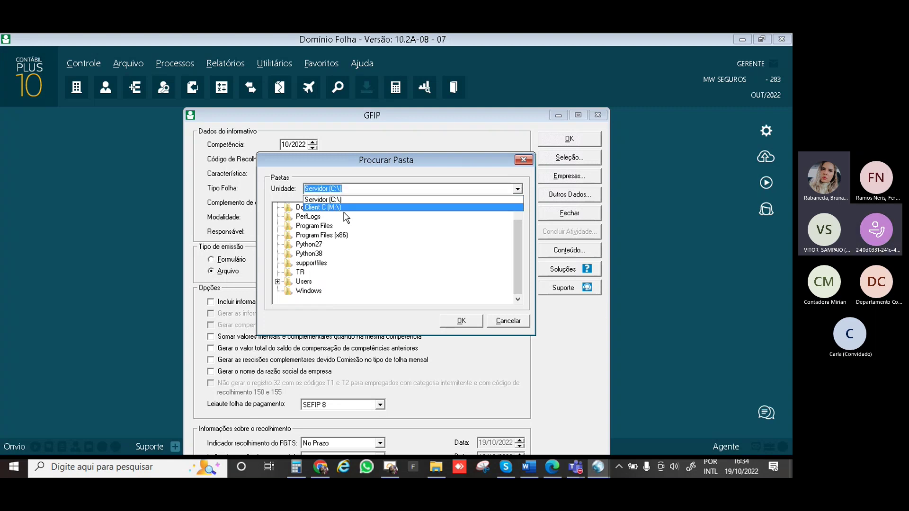
click(334, 209)
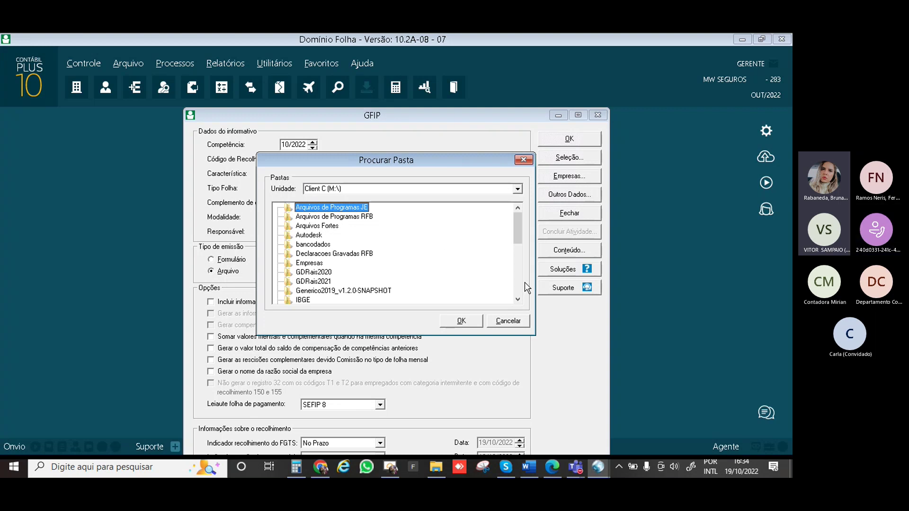
Scroll the drive M tree and expand its Users folder
click(518, 300)
click(518, 300)
click(518, 300)
click(518, 300)
click(518, 300)
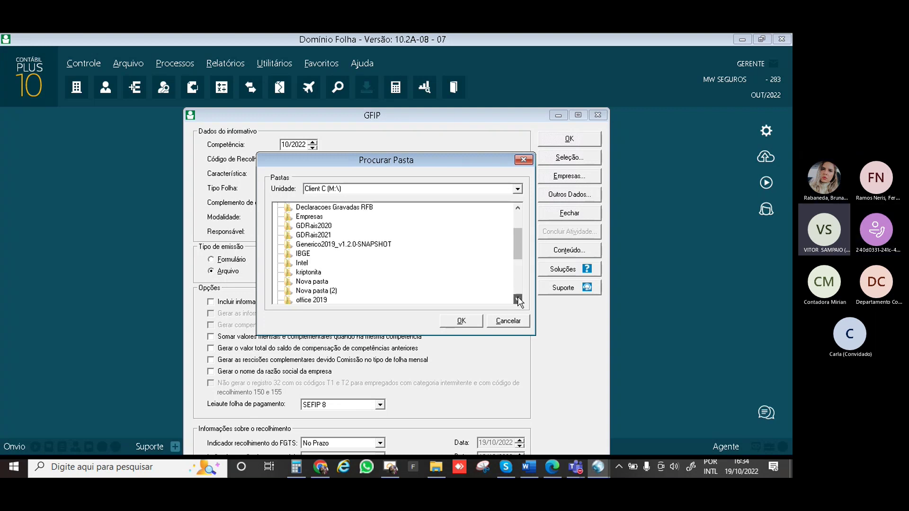
click(518, 300)
click(518, 299)
click(518, 299)
click(517, 299)
click(518, 299)
click(518, 299)
click(517, 299)
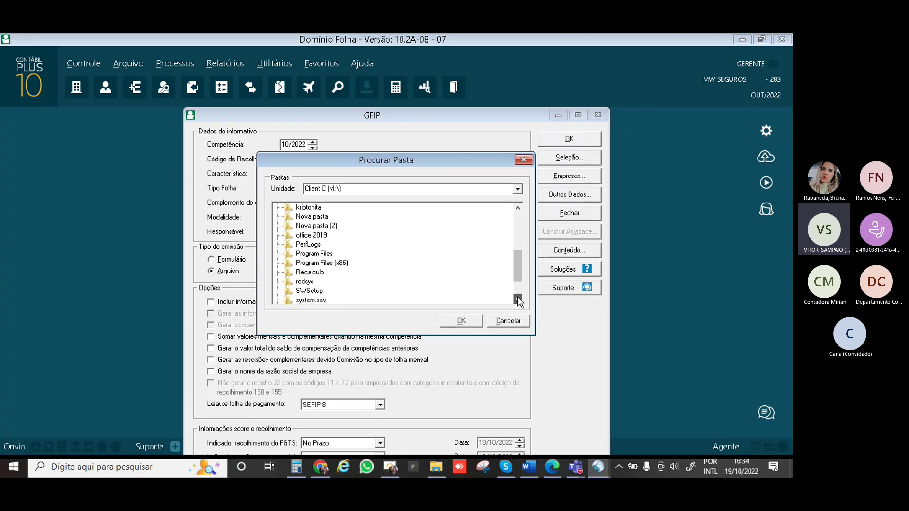
click(518, 299)
click(517, 300)
click(517, 299)
click(304, 291)
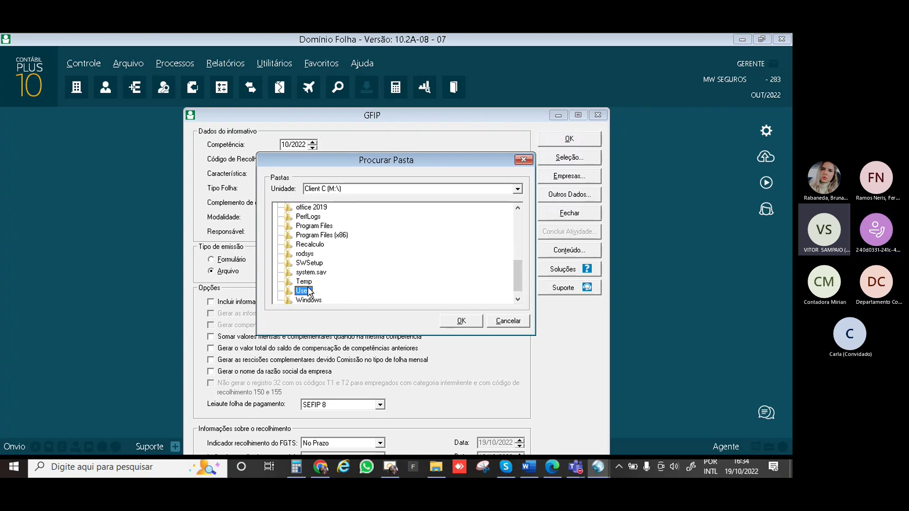
double_click(306, 290)
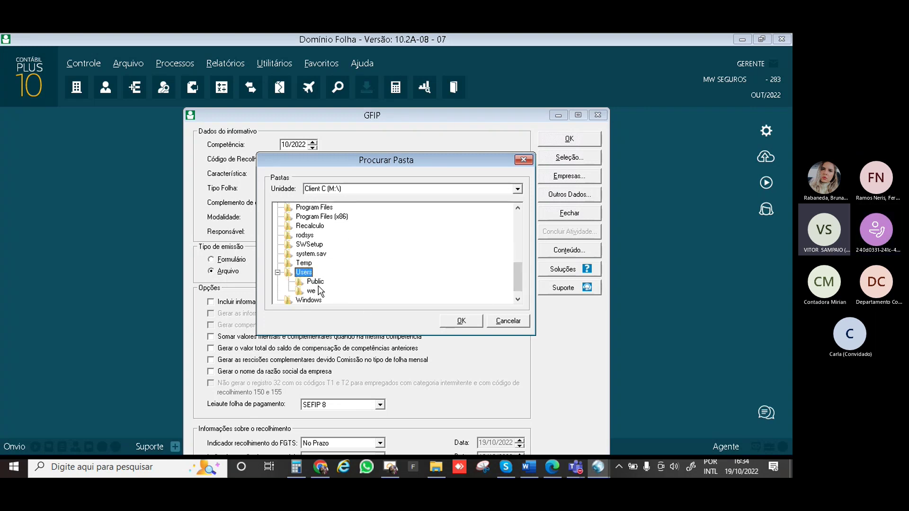
Expand the user's folder under Users and select and expand its Desktop folder
double_click(313, 282)
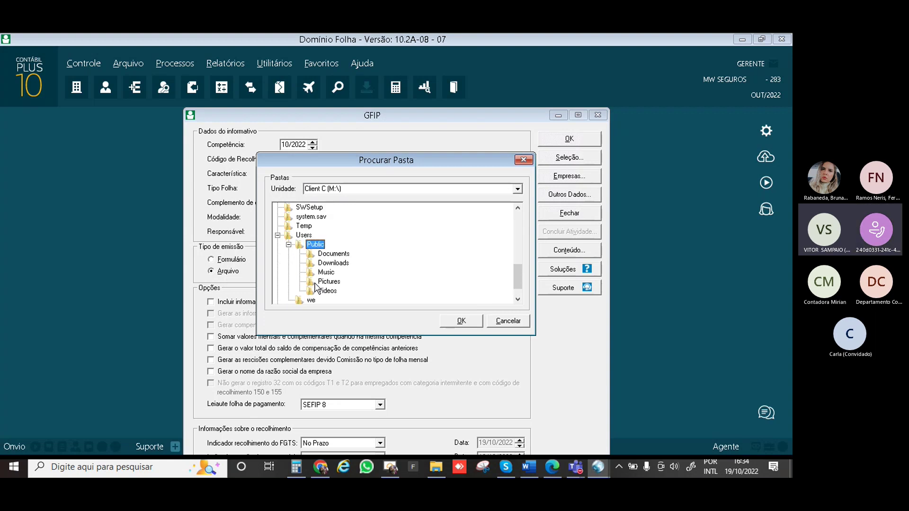
double_click(314, 245)
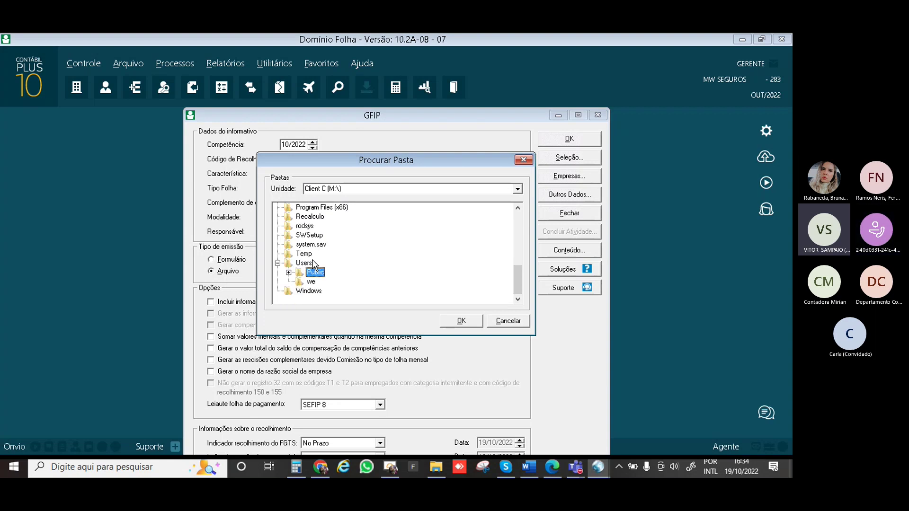
click(310, 282)
double_click(311, 281)
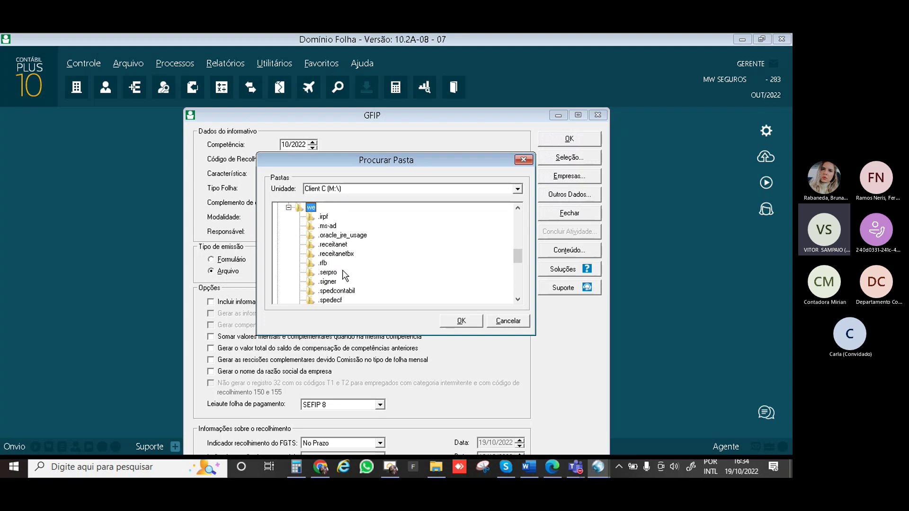
scroll(354, 304, down, 1)
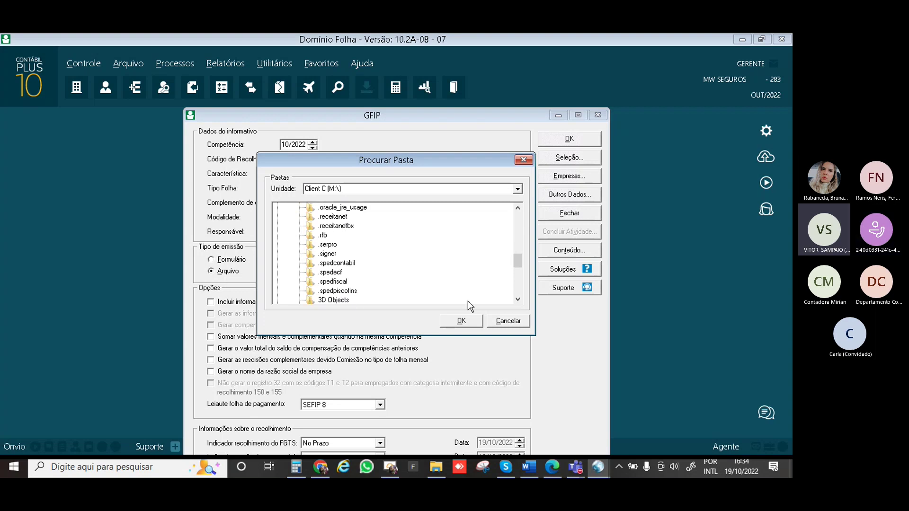
click(517, 300)
click(517, 300)
click(517, 300)
click(518, 300)
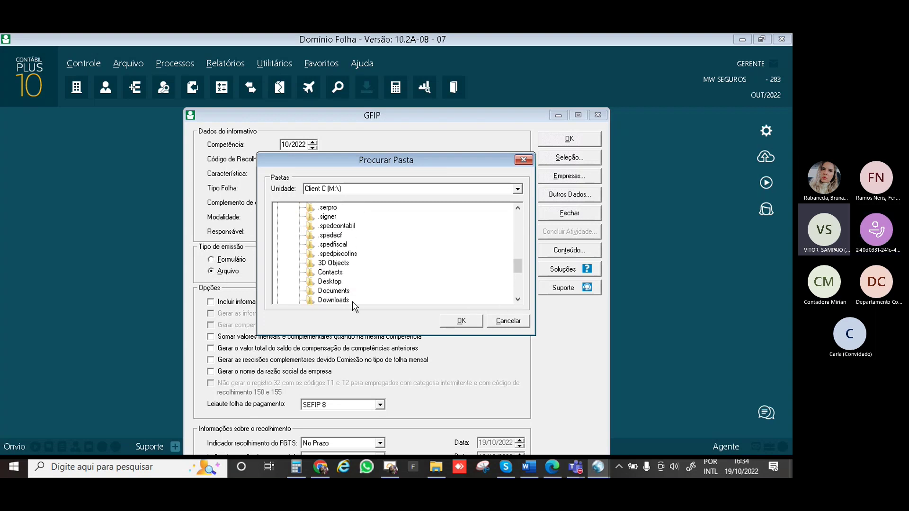
double_click(331, 282)
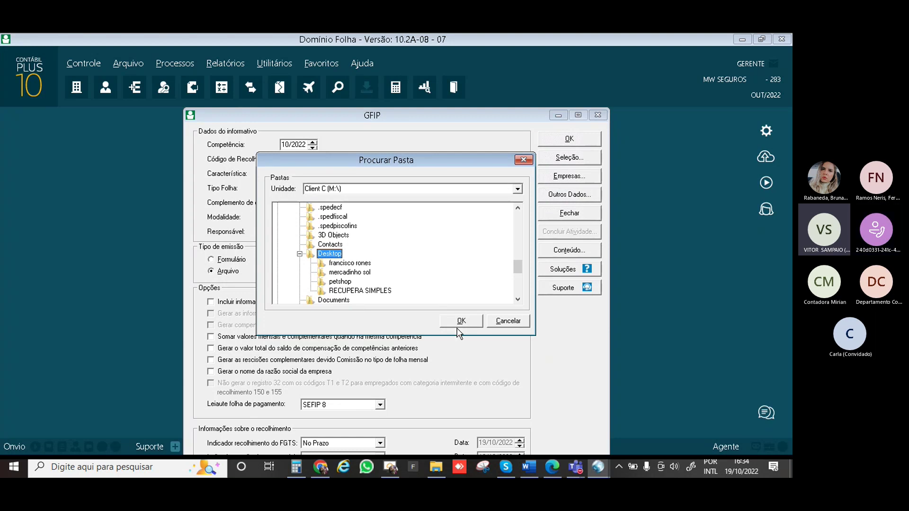
Confirm Desktop as GFIP output folder and leave the FGTS indicator at No Prazo after trying Em Atraso
click(460, 321)
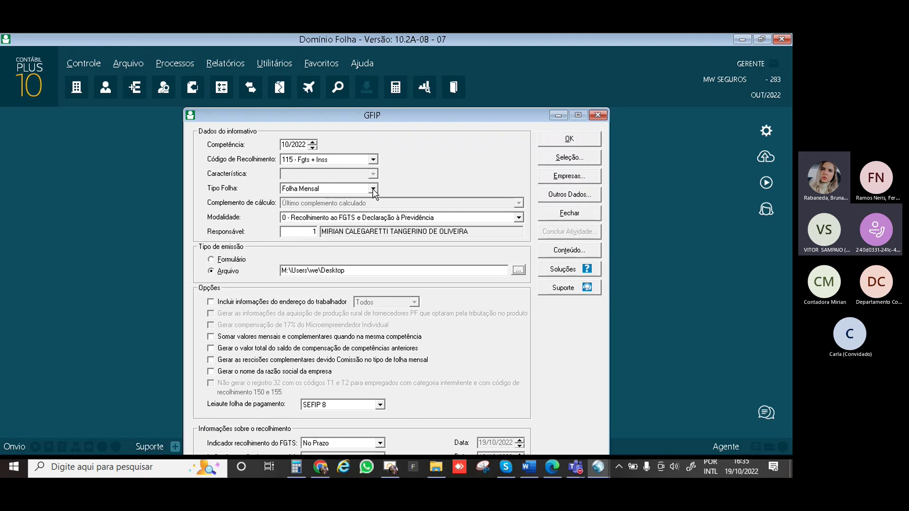
drag(457, 104, 457, 91)
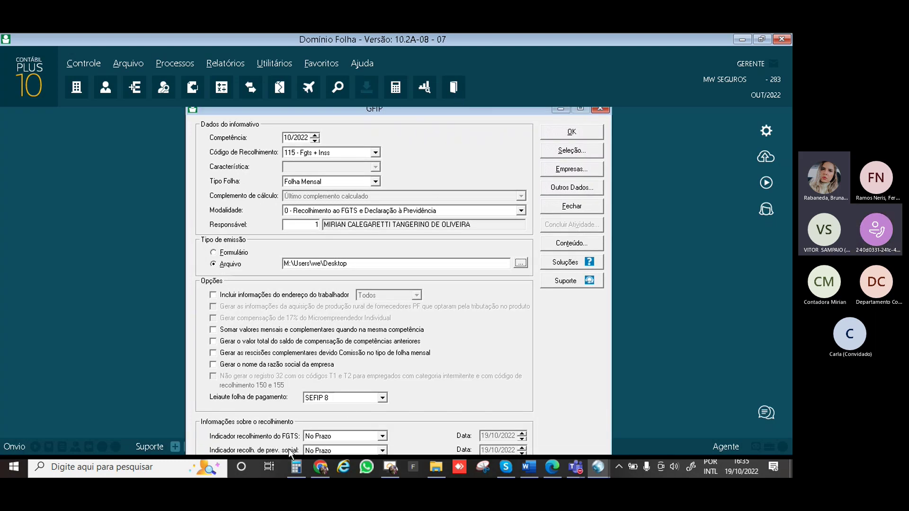
click(381, 436)
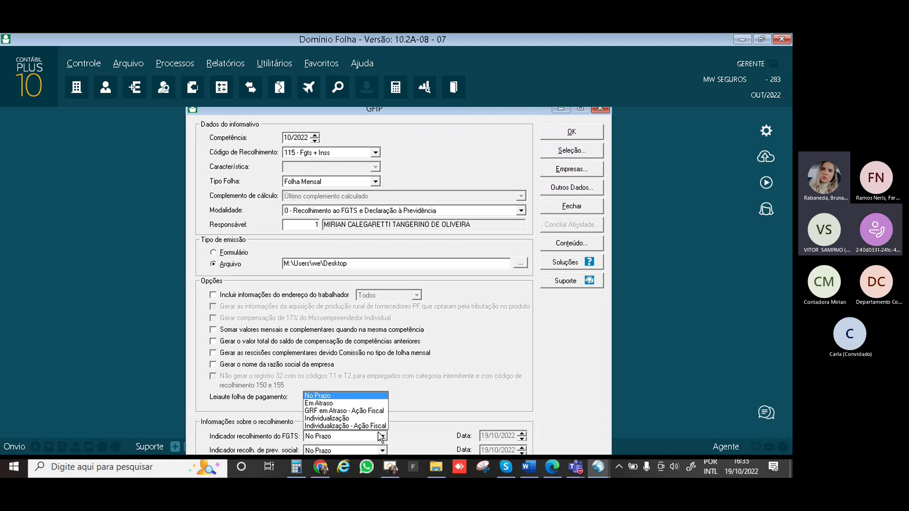
click(329, 403)
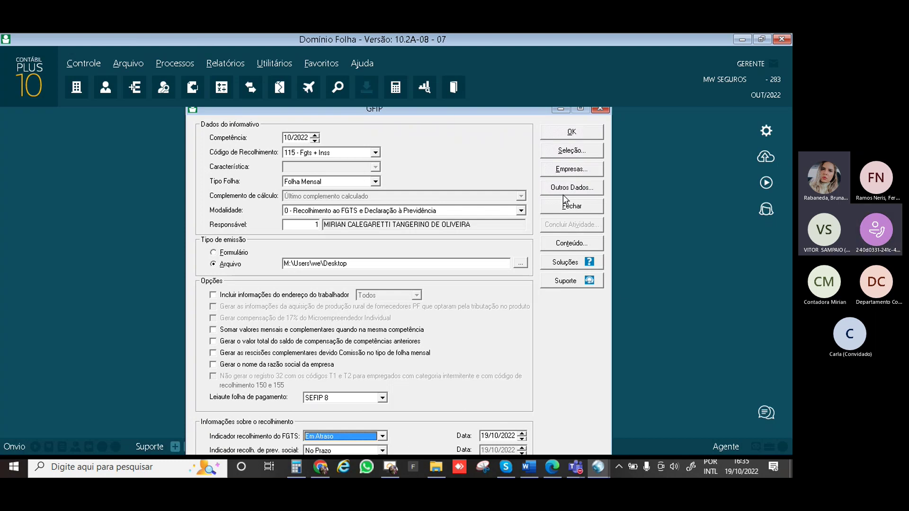
click(383, 436)
click(356, 395)
click(472, 395)
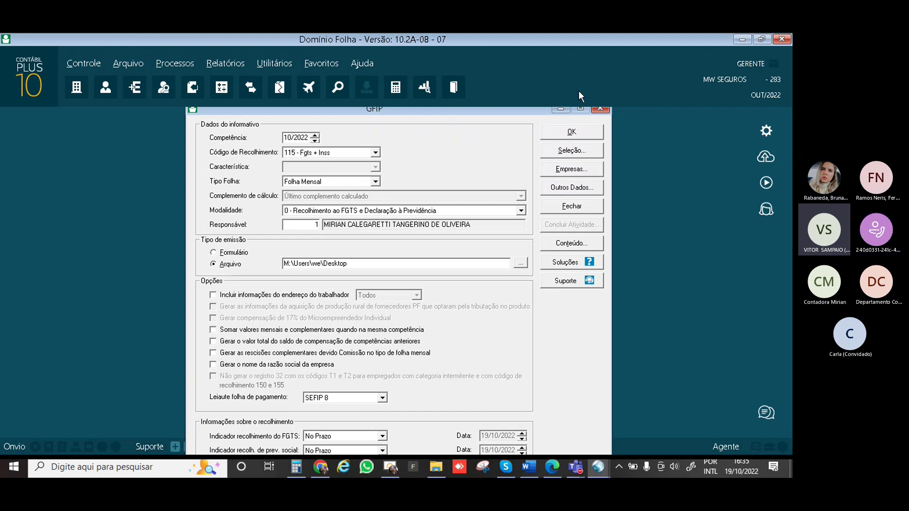
click(573, 134)
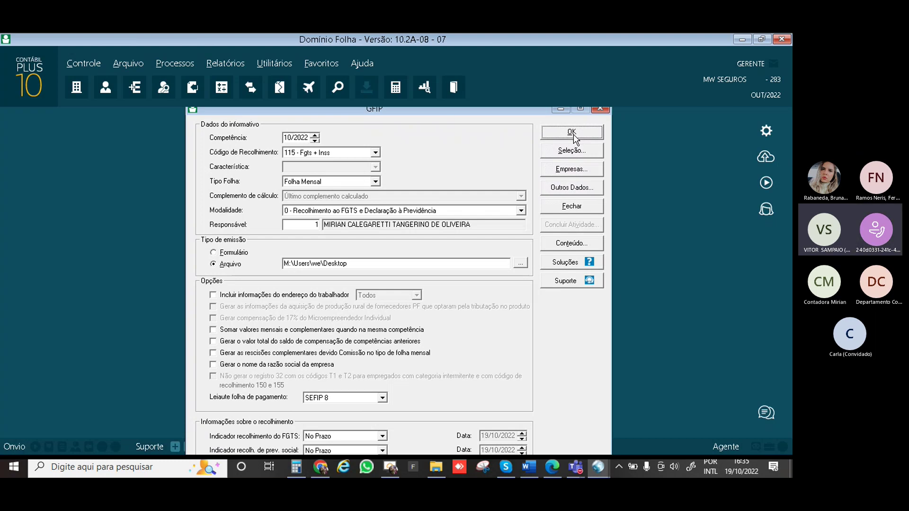
Generate the GFIP file, dismiss the success message, and open the Cadastro de Empregados register
click(573, 134)
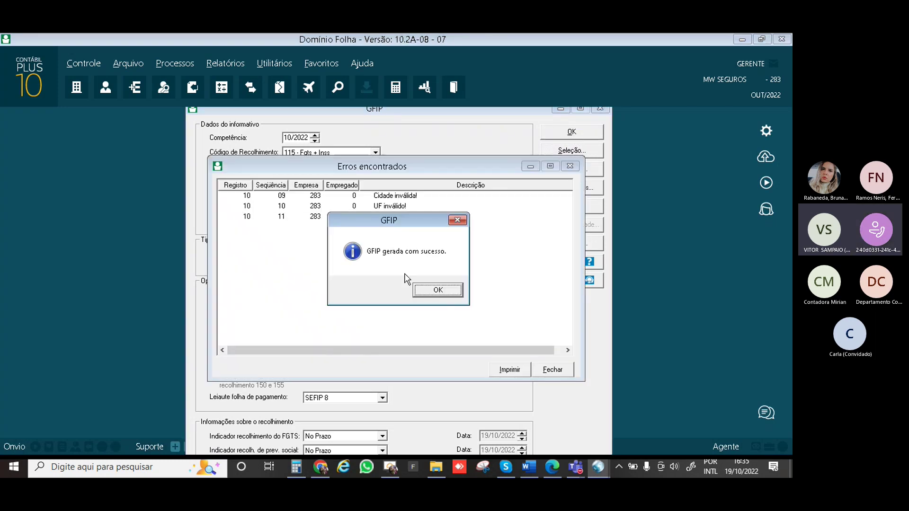
click(427, 292)
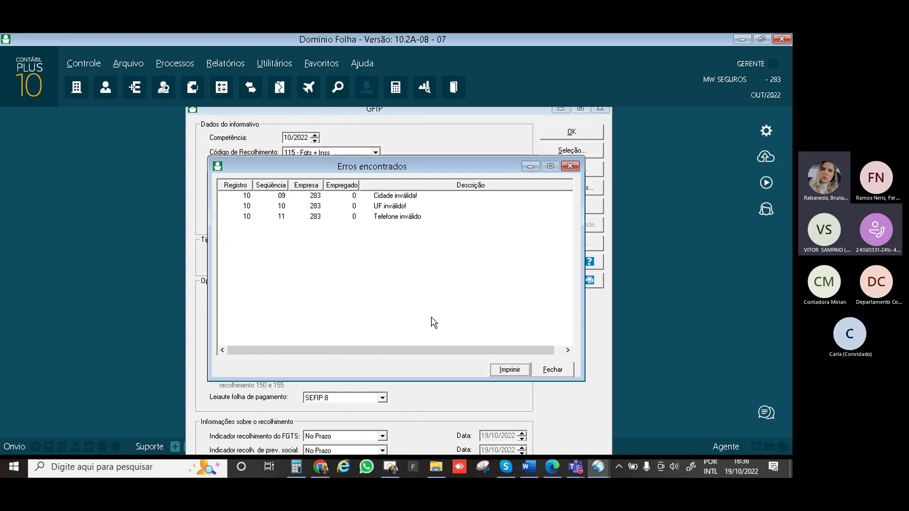
click(107, 87)
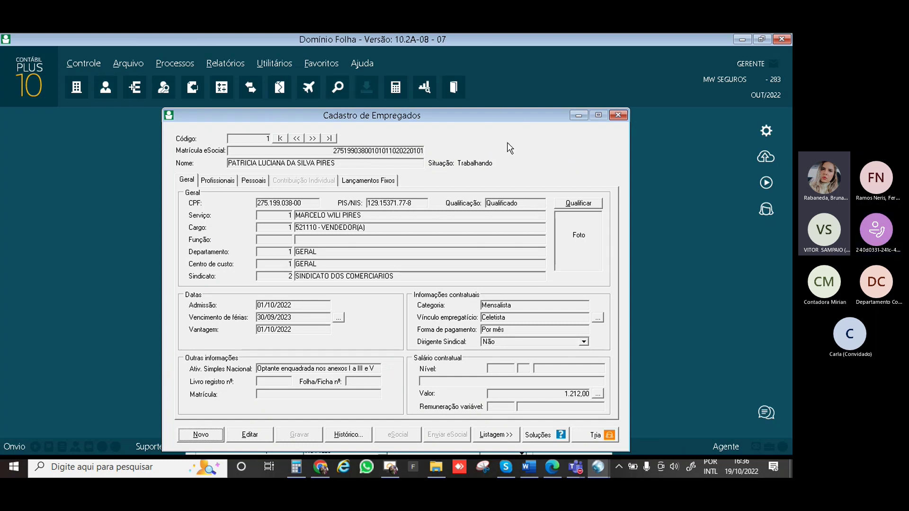
Browse the employee's Pessoais, Endereço and Informações Pessoais tabs to show birth and parents' details
click(251, 183)
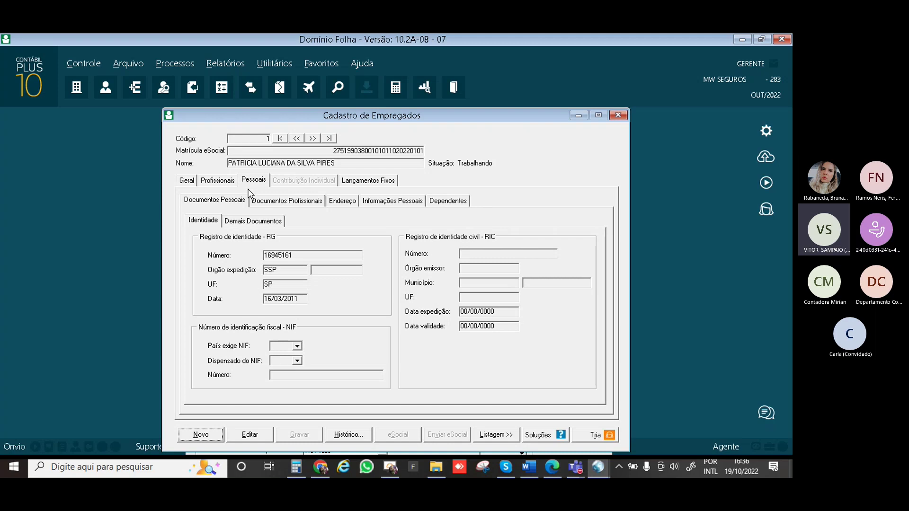
click(331, 204)
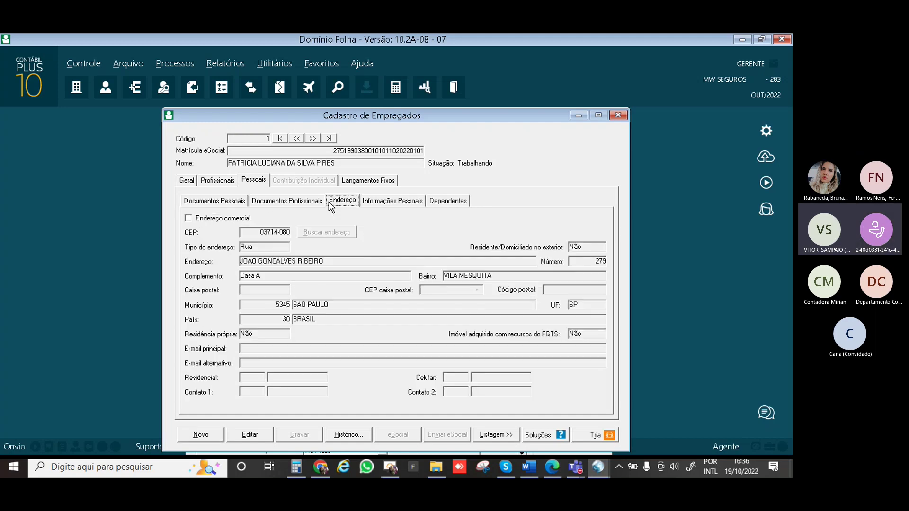
click(391, 203)
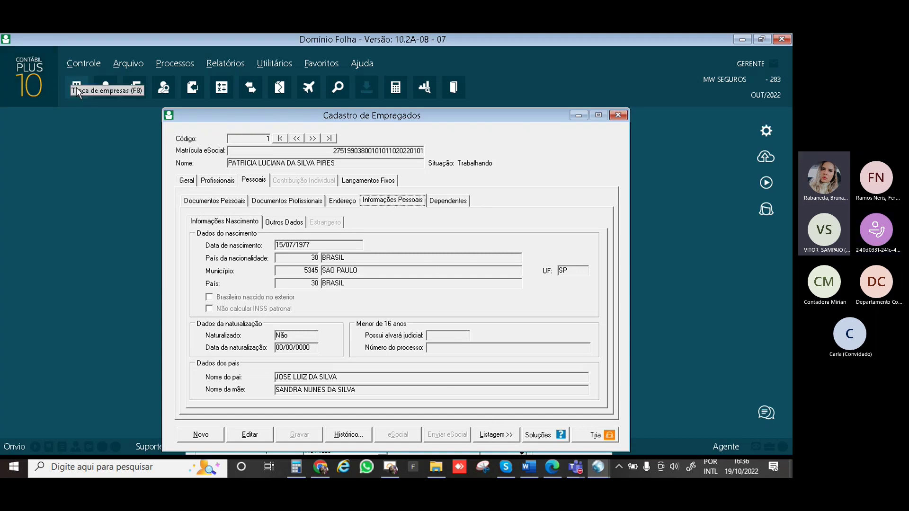
click(78, 64)
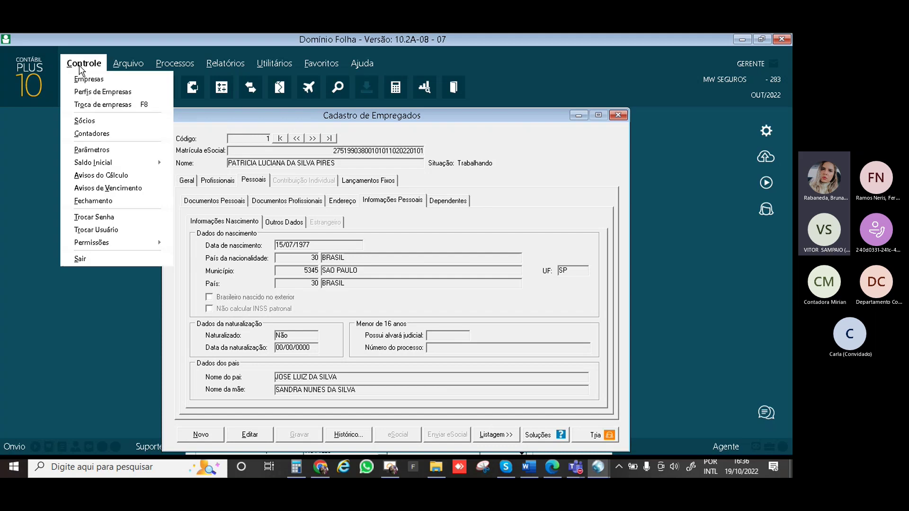
Open the company record for editing and set its municipality to SAO PAULO
click(99, 79)
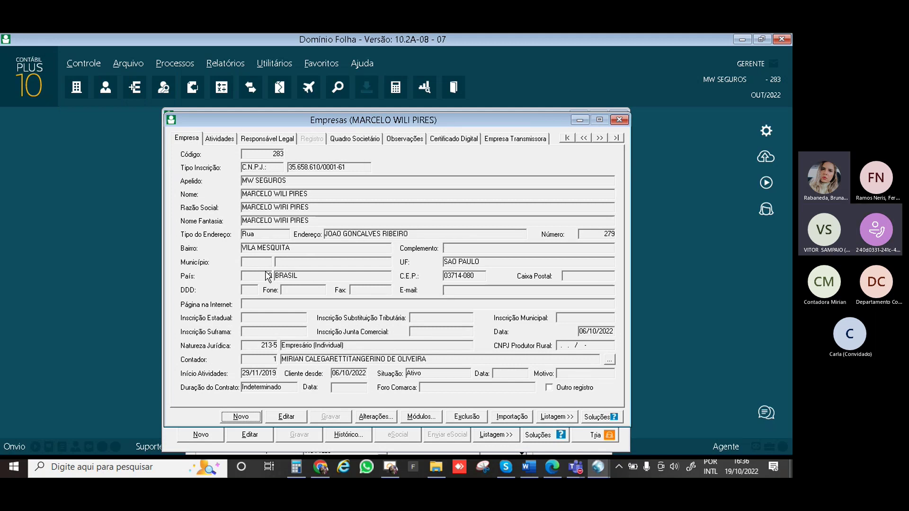
click(256, 261)
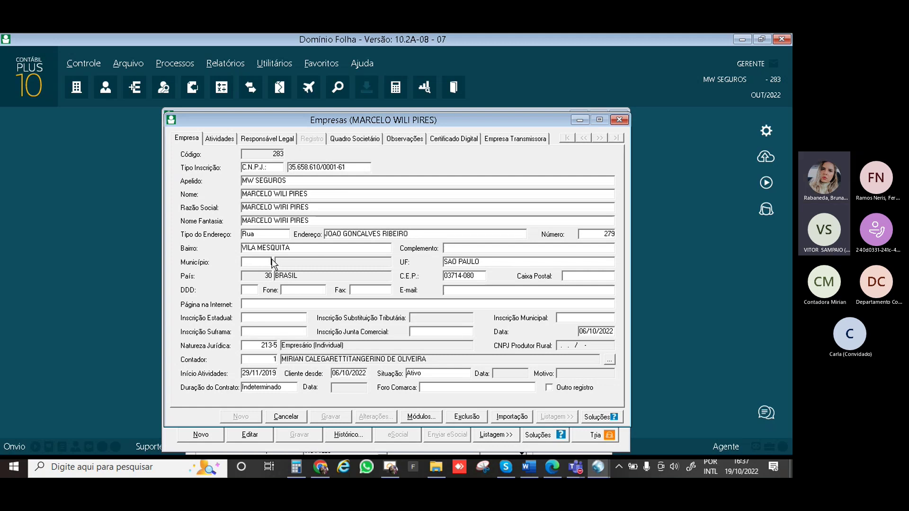
double_click(272, 261)
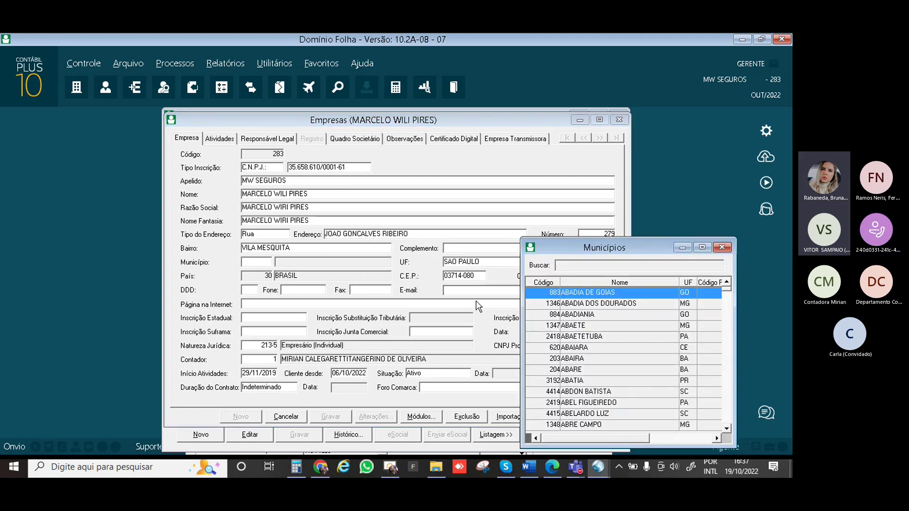
text(SAO)
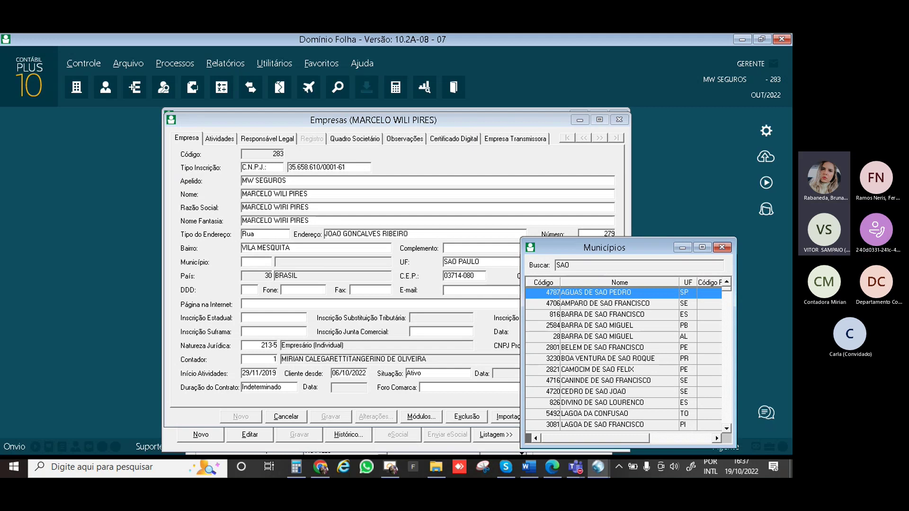
text( PAULO)
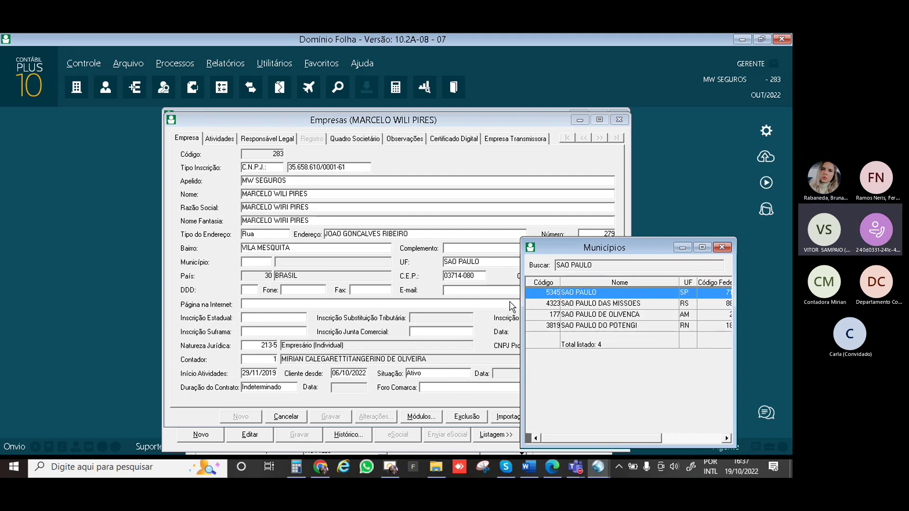
double_click(587, 293)
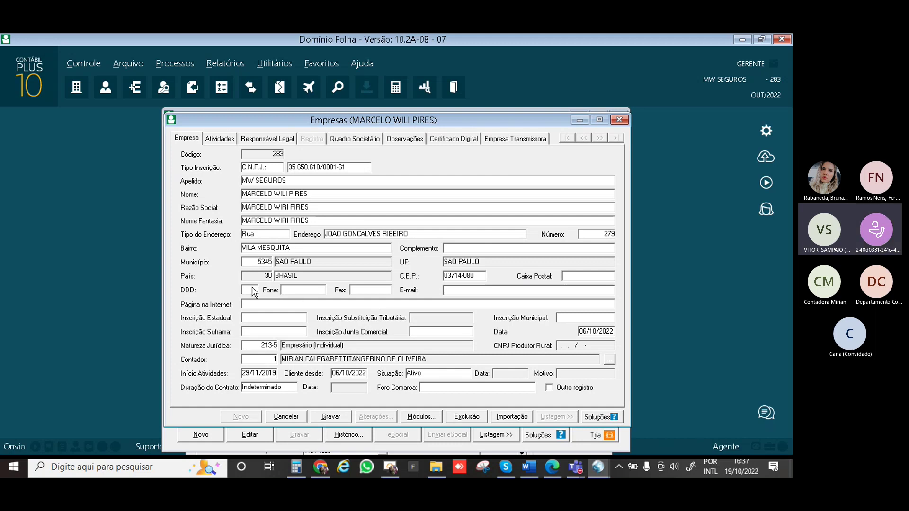
Fill in the company's area code, phone and fax numbers and save the record
text(111)
key(BackSpace)
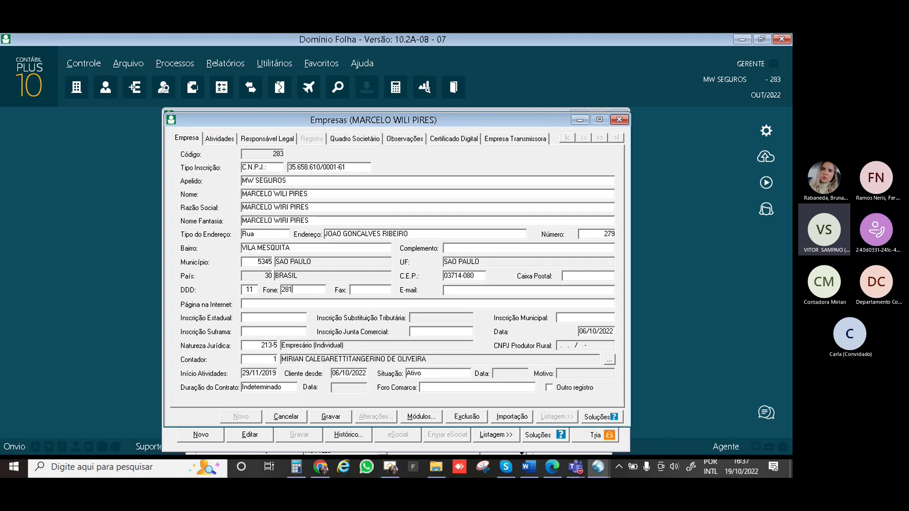
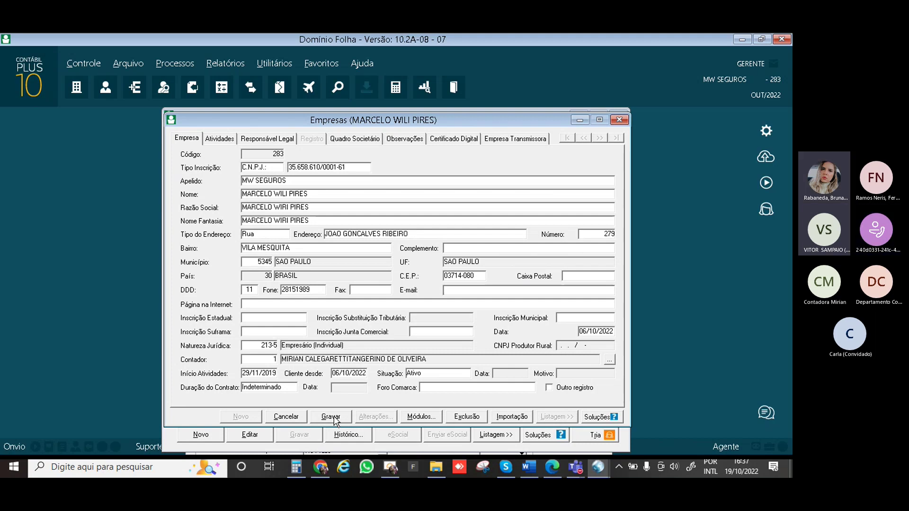
click(359, 290)
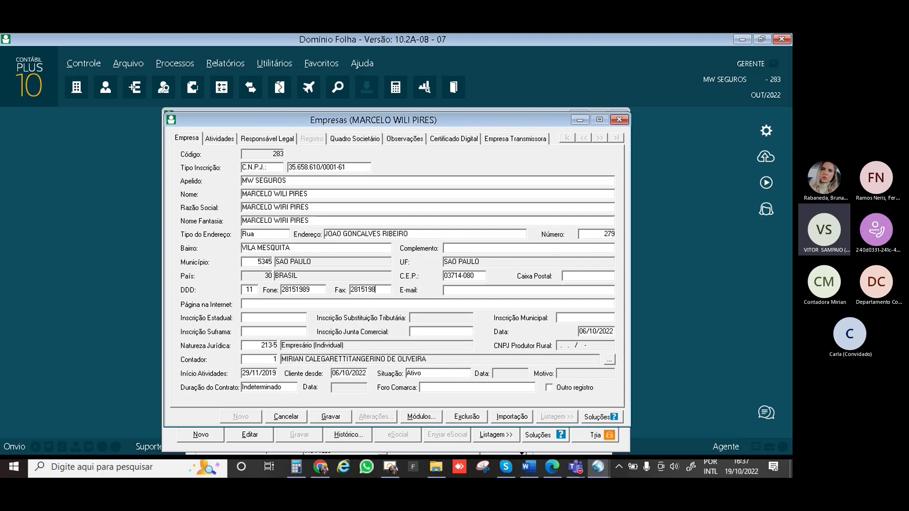
click(330, 416)
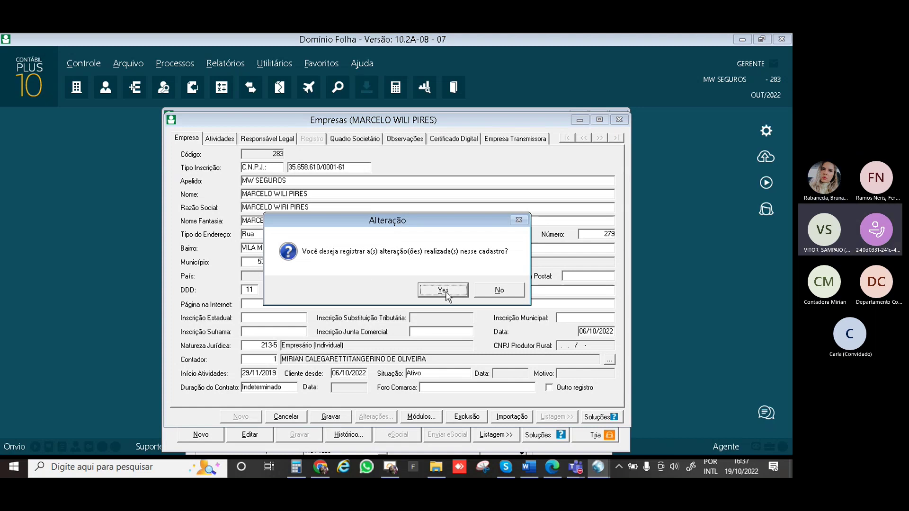
click(495, 290)
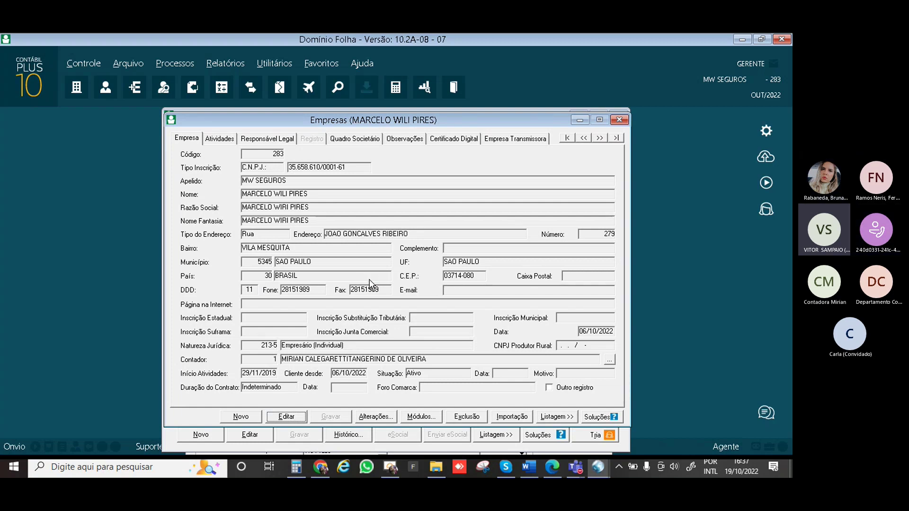
Close the company record, employee register and error list, then dismiss the GFIP success message
click(619, 119)
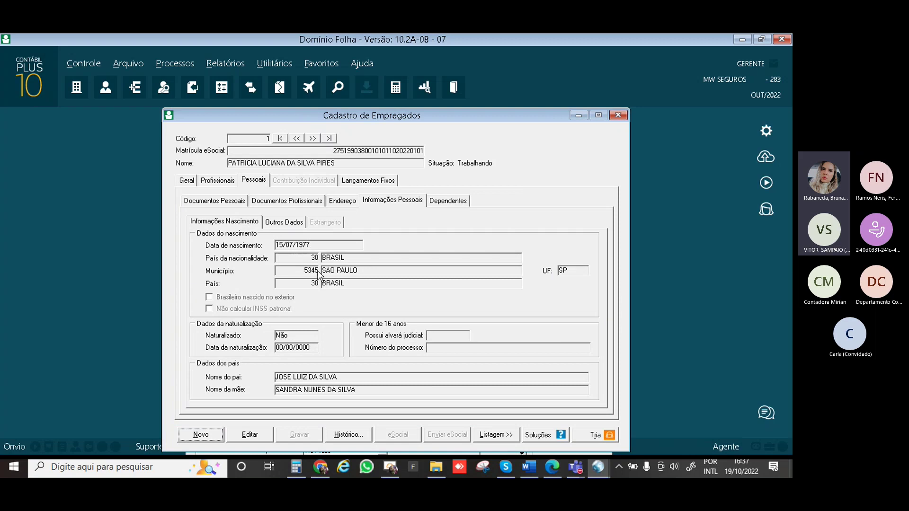
click(617, 116)
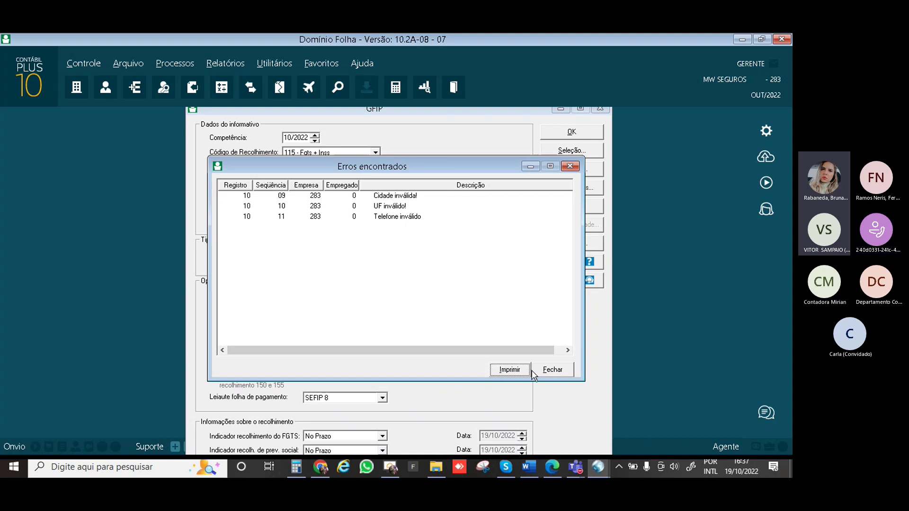
click(547, 370)
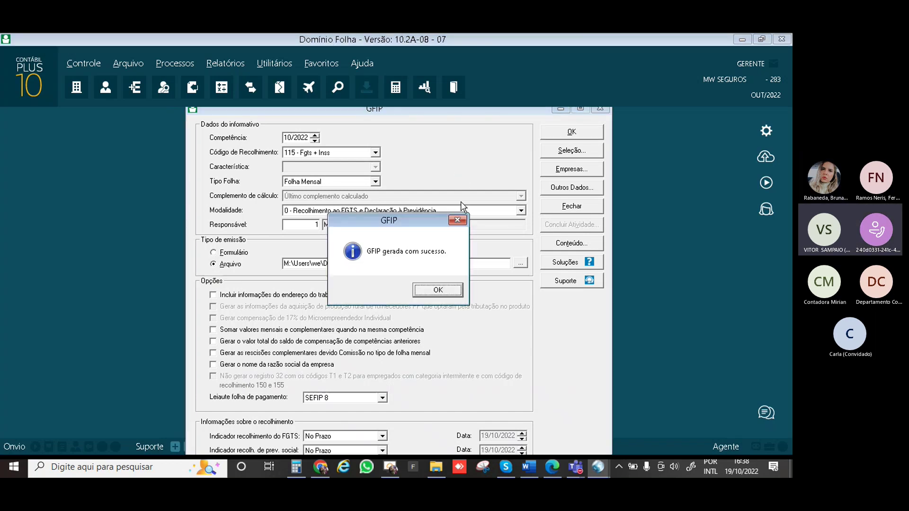
click(448, 292)
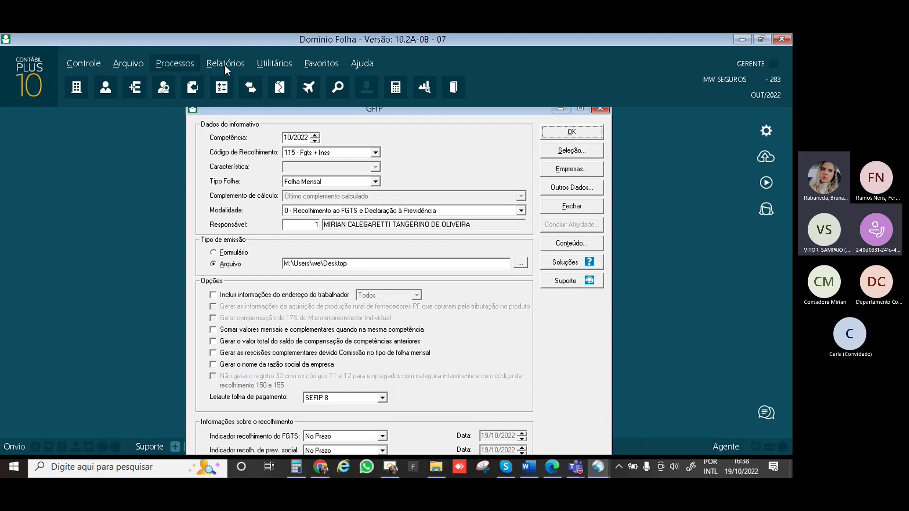
Close the GFIP form and navigate Relatórios > Informativos > Mensais toward GFIP
click(599, 108)
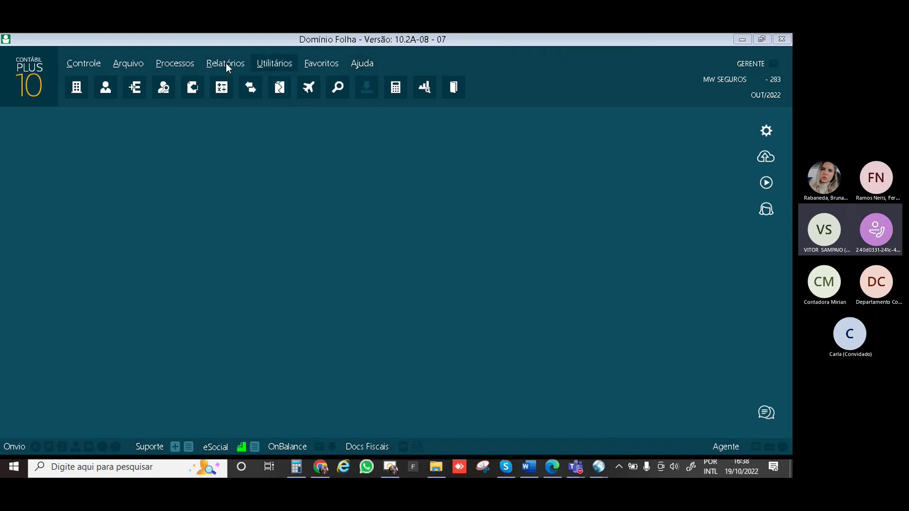
click(629, 39)
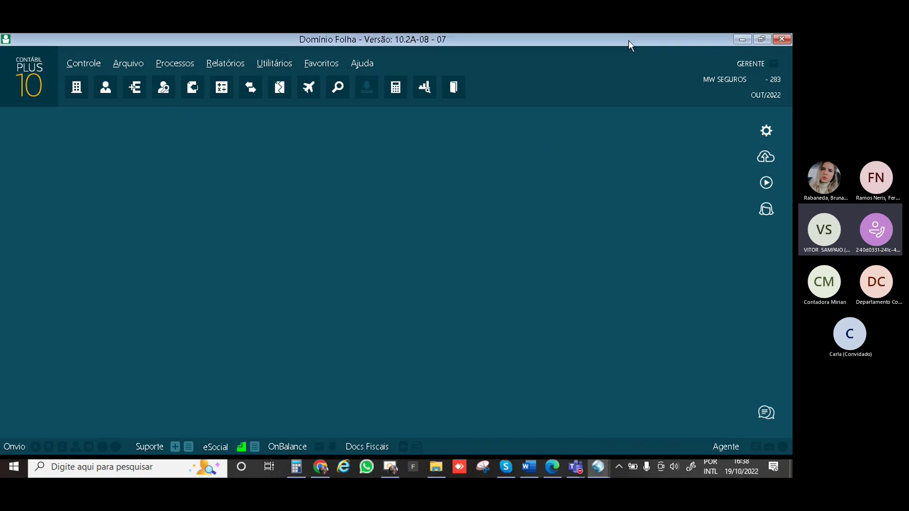
click(224, 63)
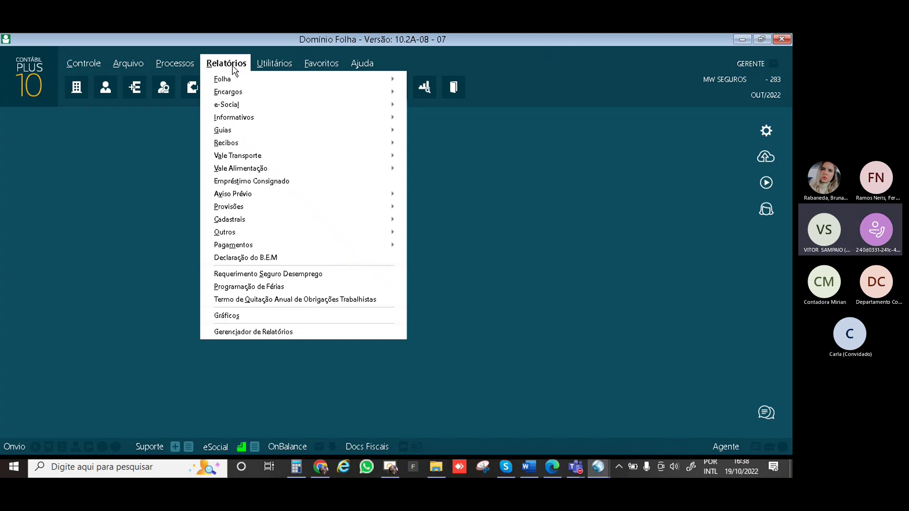
mouse_move(290, 118)
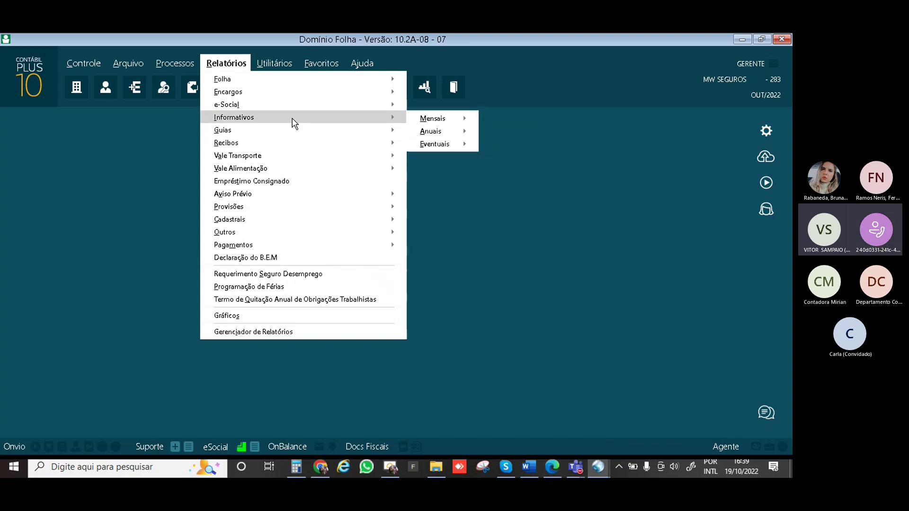
mouse_move(447, 121)
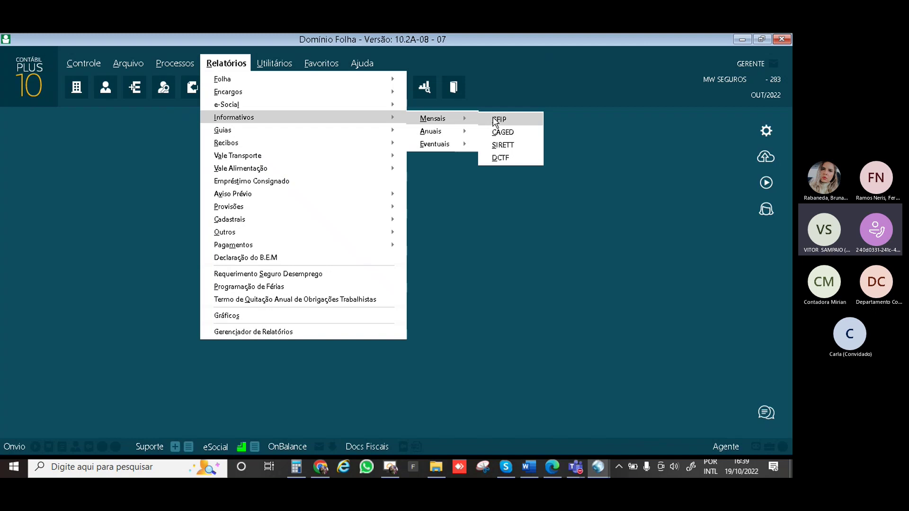
Reopen the GFIP form and filter it by Empregados, selecting employee 1
click(495, 120)
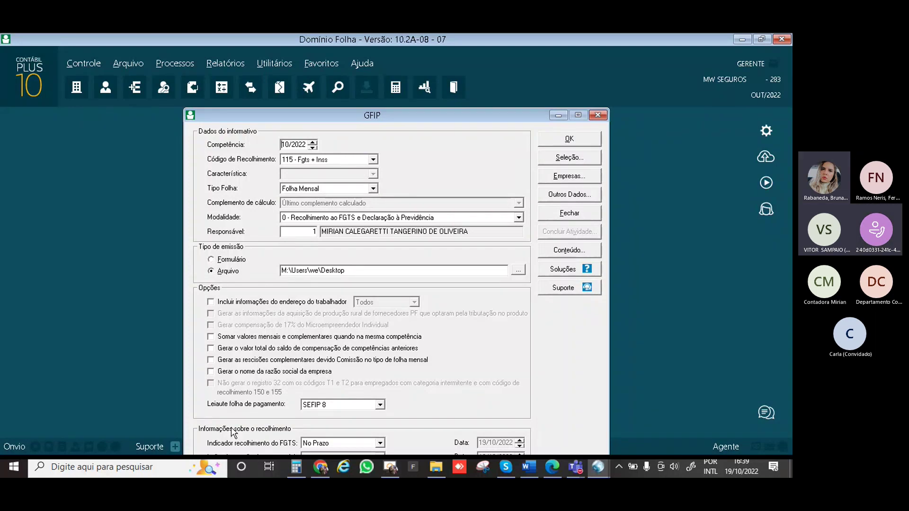
click(569, 158)
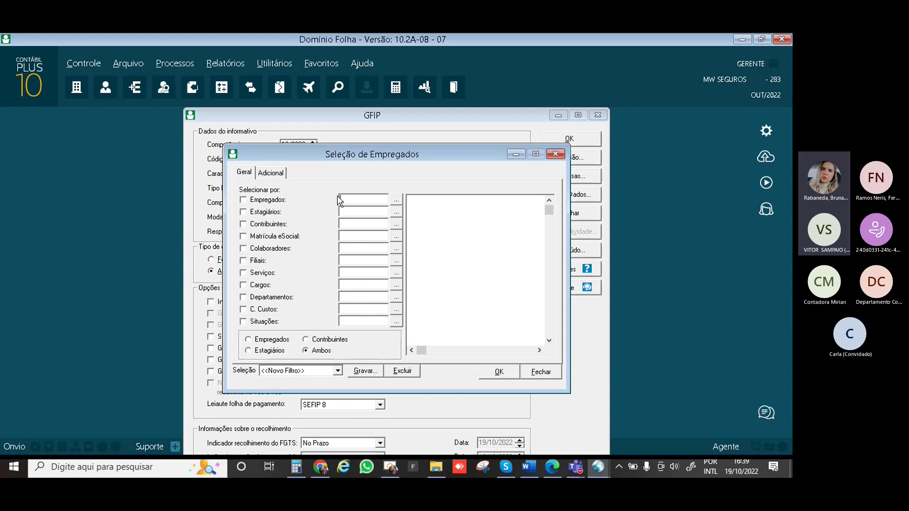
click(243, 200)
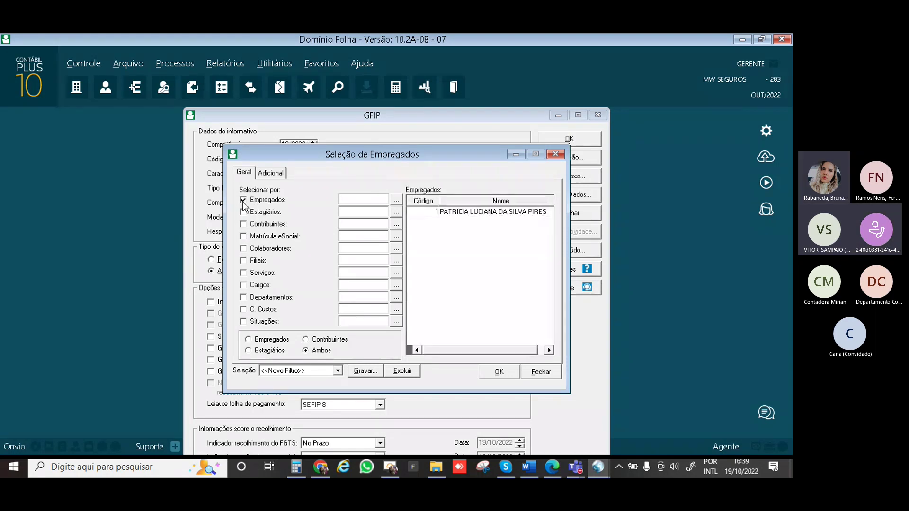
click(397, 201)
click(382, 198)
click(456, 214)
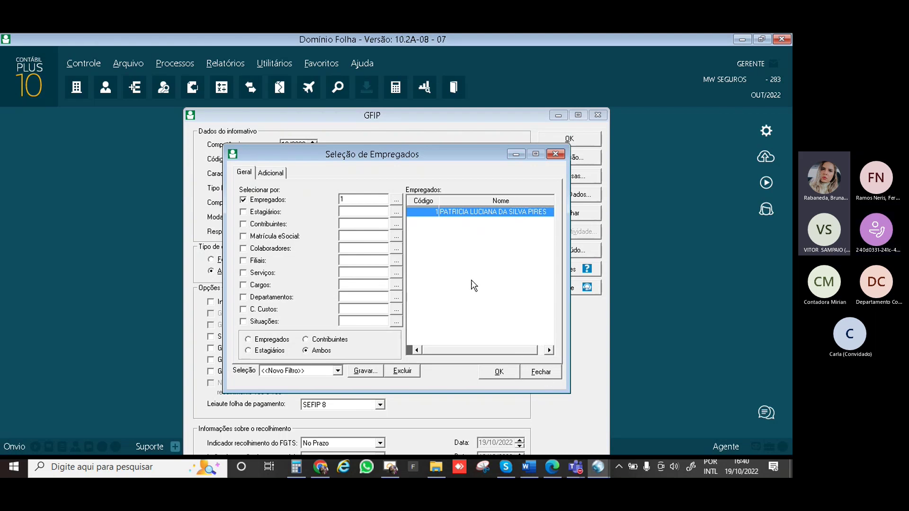
click(539, 373)
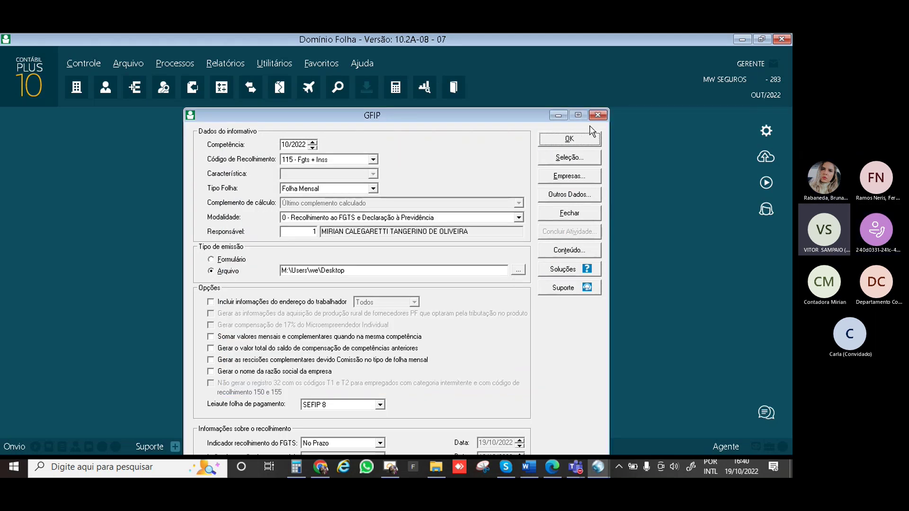
Close GFIP and open Relatórios > Informativos > Anuais > DIRF > A partir de 2010
click(601, 115)
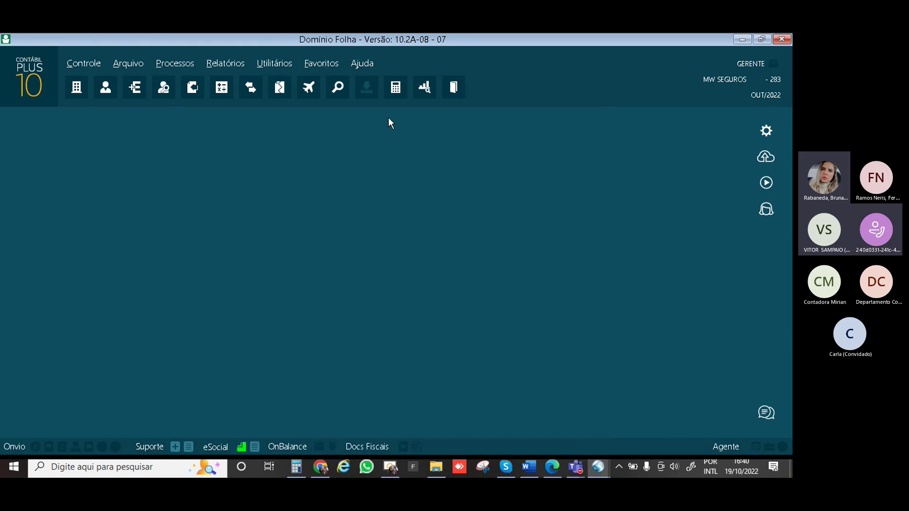
click(221, 70)
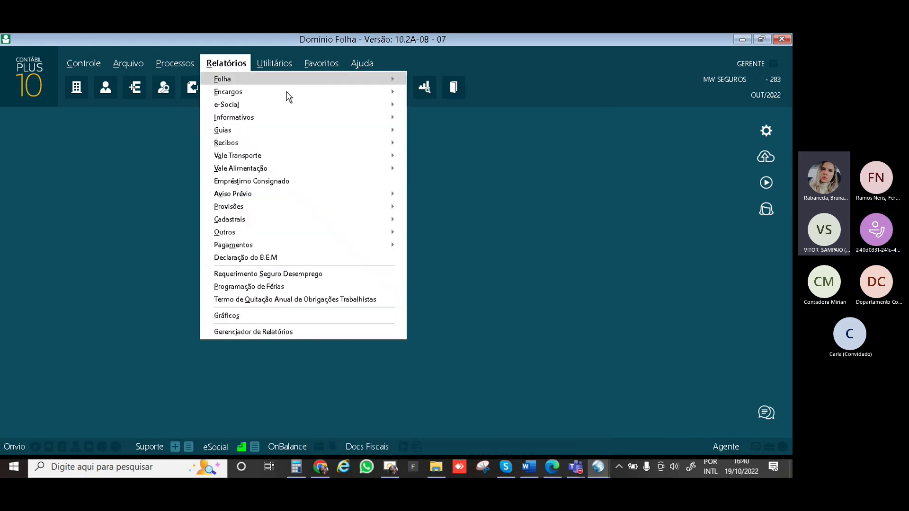
mouse_move(362, 121)
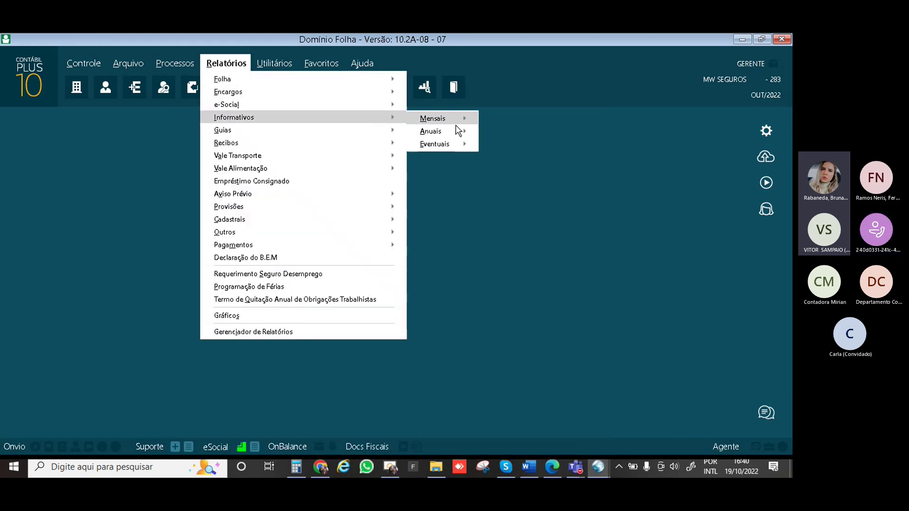
mouse_move(462, 131)
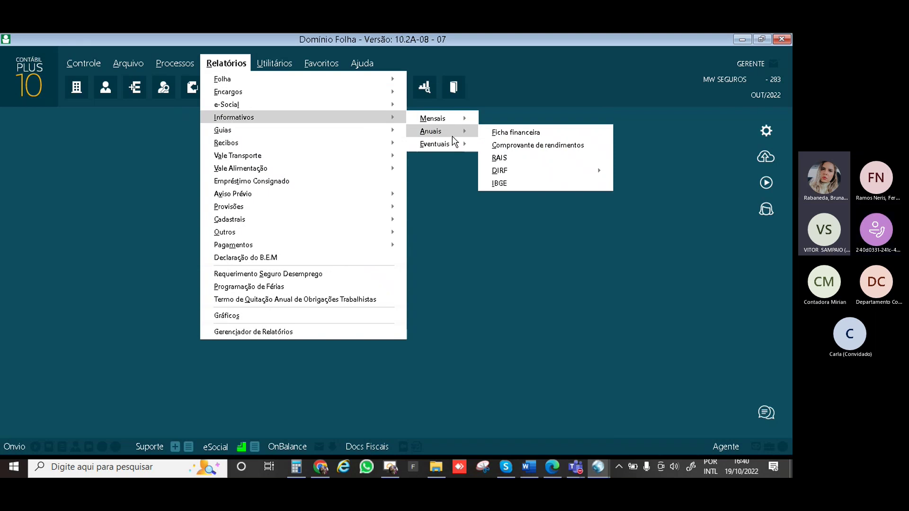
mouse_move(539, 170)
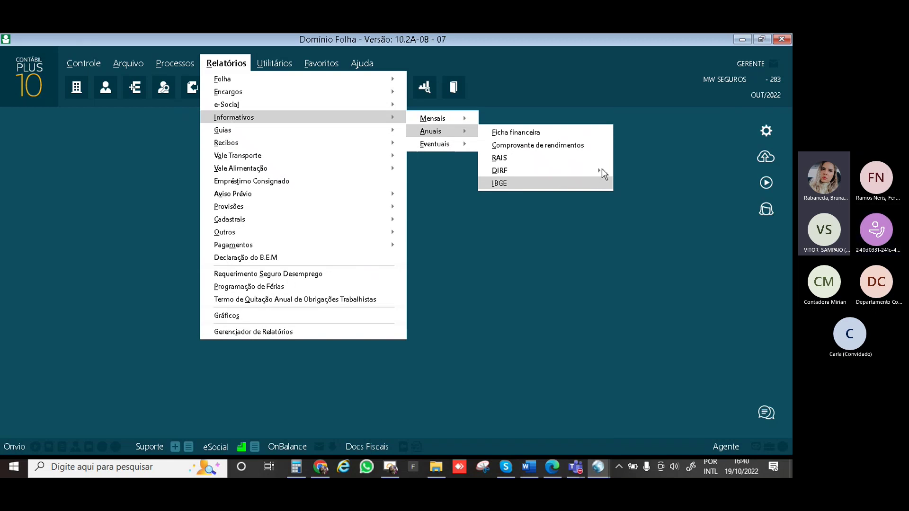
mouse_move(601, 169)
click(630, 169)
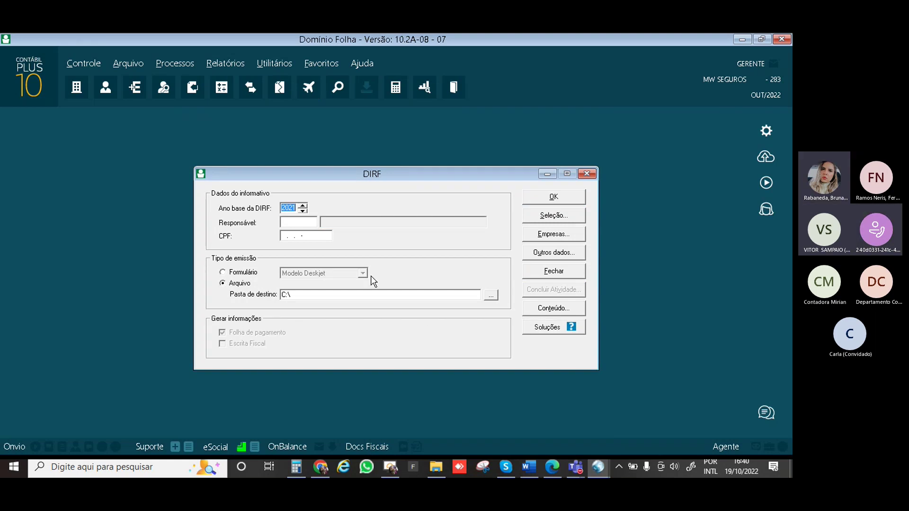
Set DIRF responsible person 1 and destination folder M:\Arquivos Fortes
click(285, 224)
double_click(283, 222)
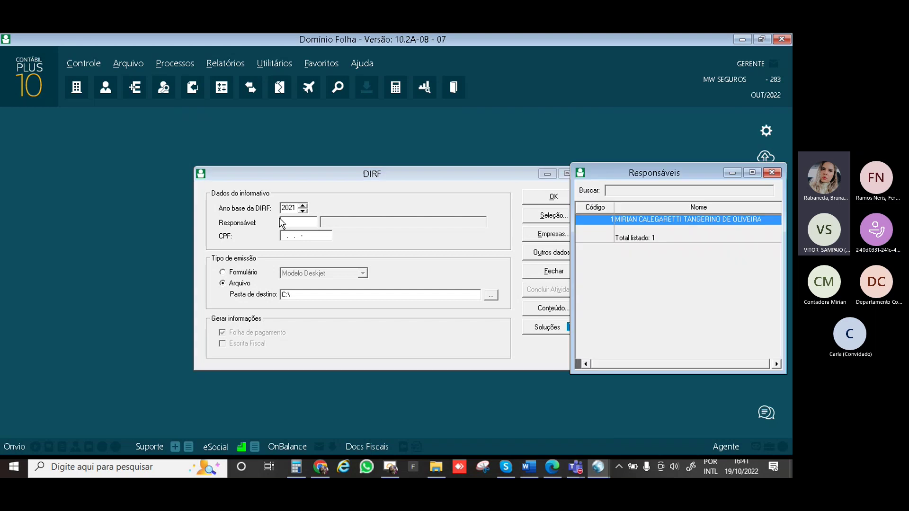
double_click(725, 221)
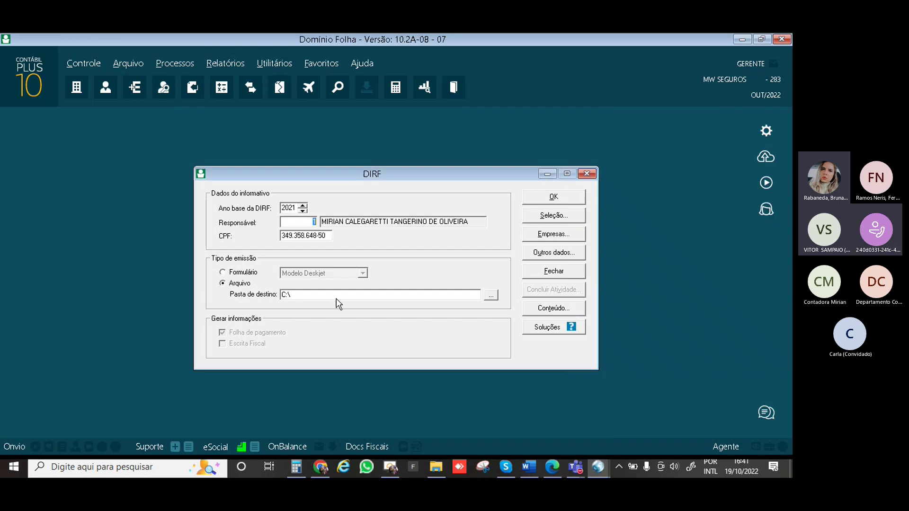
click(490, 296)
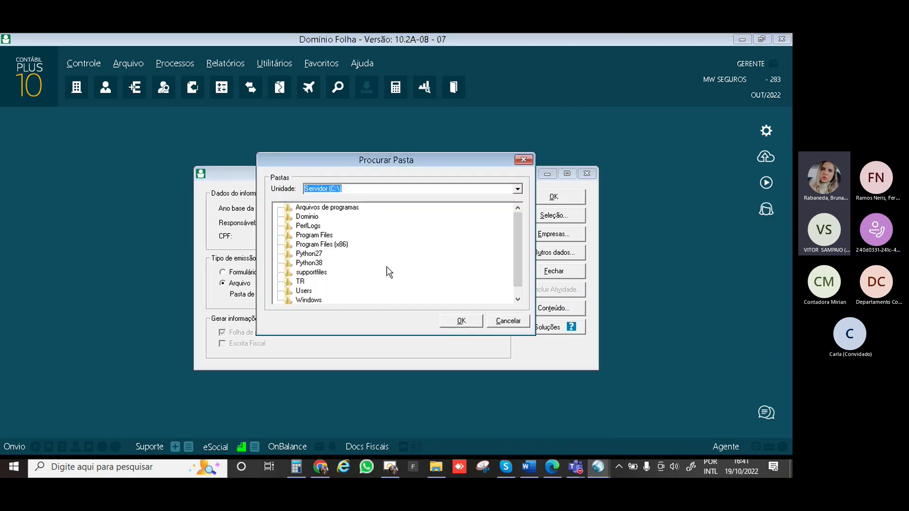
click(517, 189)
click(426, 212)
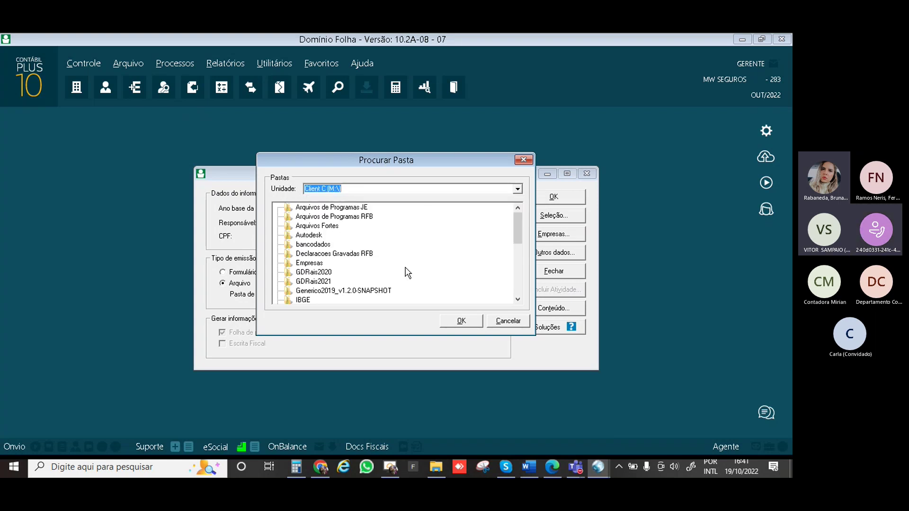
click(323, 227)
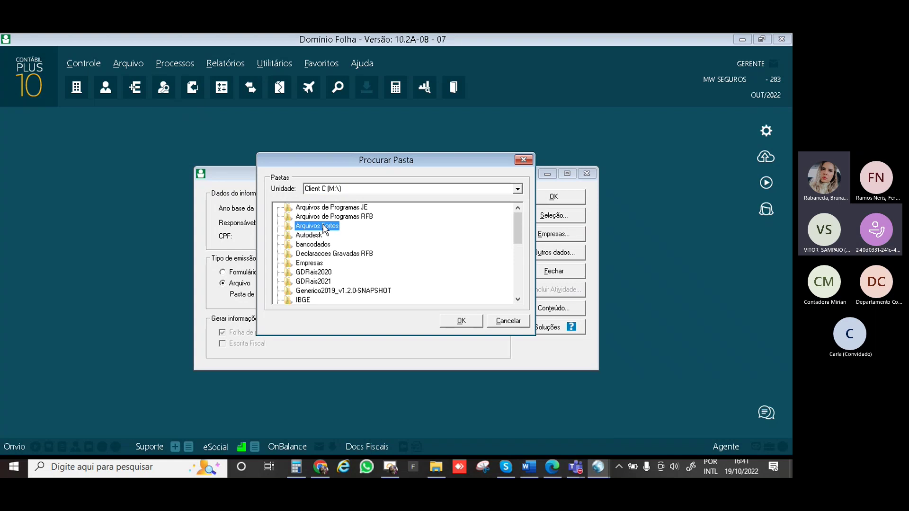
click(462, 322)
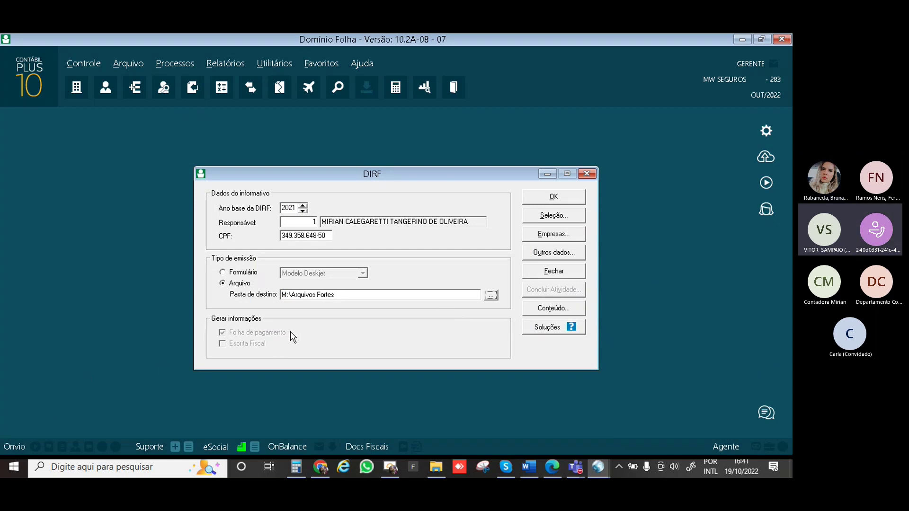
click(565, 254)
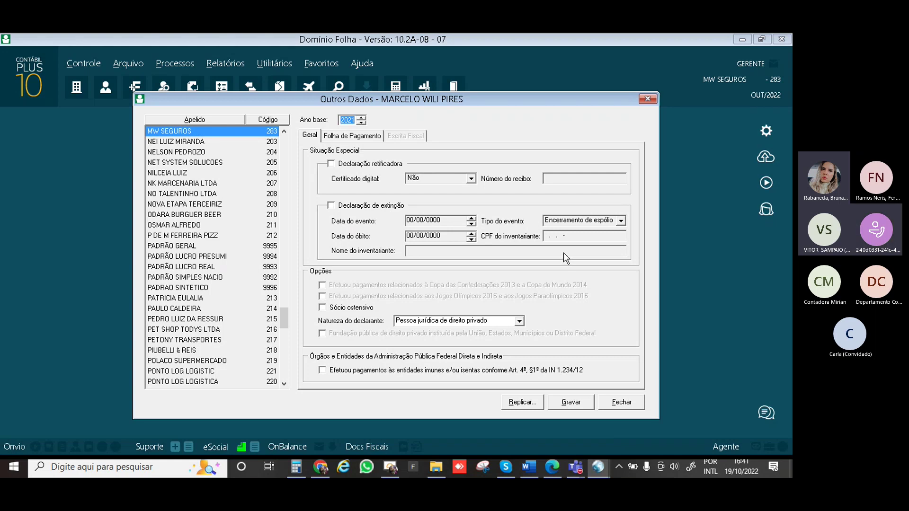
click(358, 137)
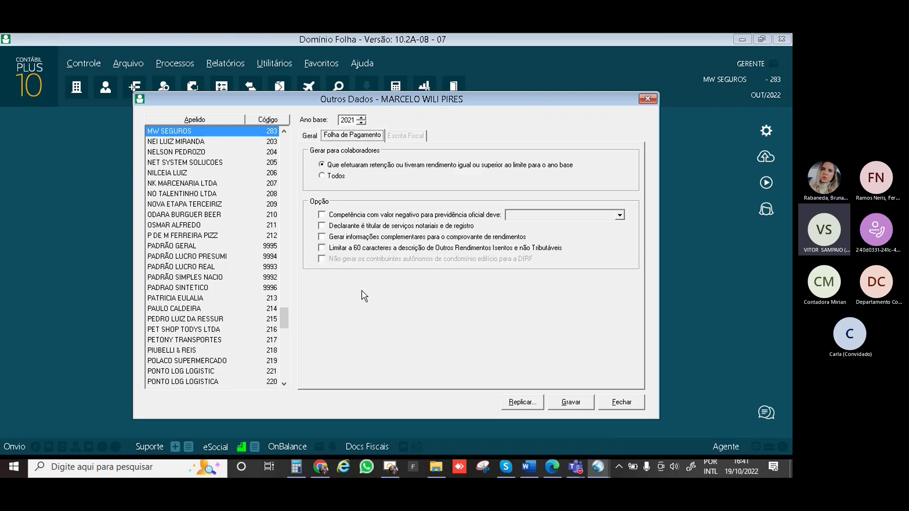
click(615, 402)
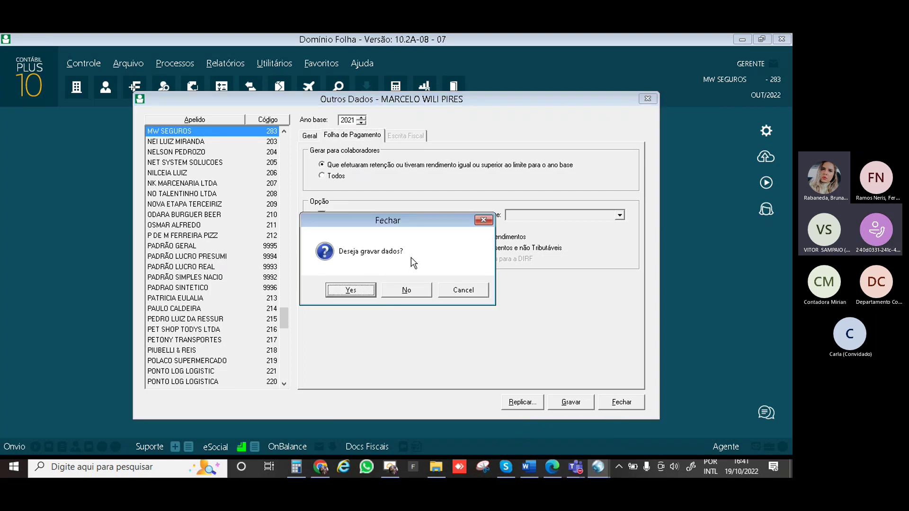
click(405, 291)
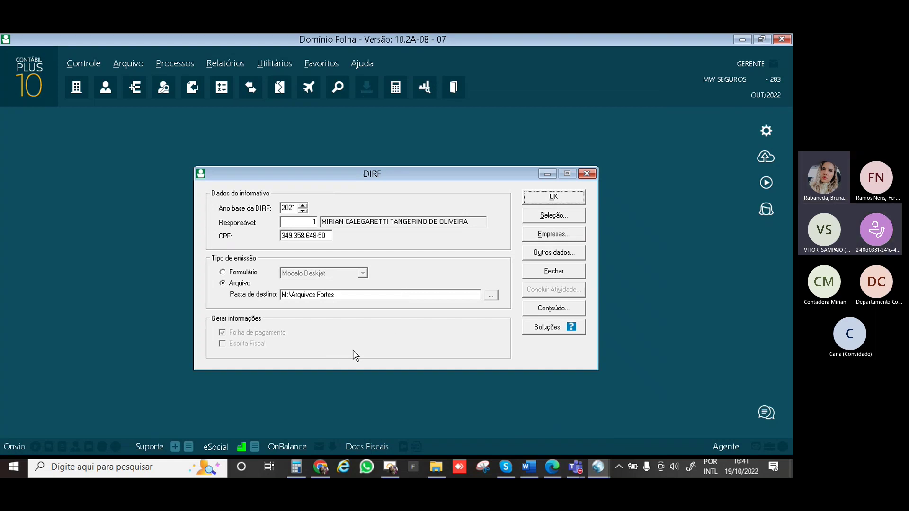
Select the first five companies in DIRF's company list, then close the selection and the DIRF form
click(549, 236)
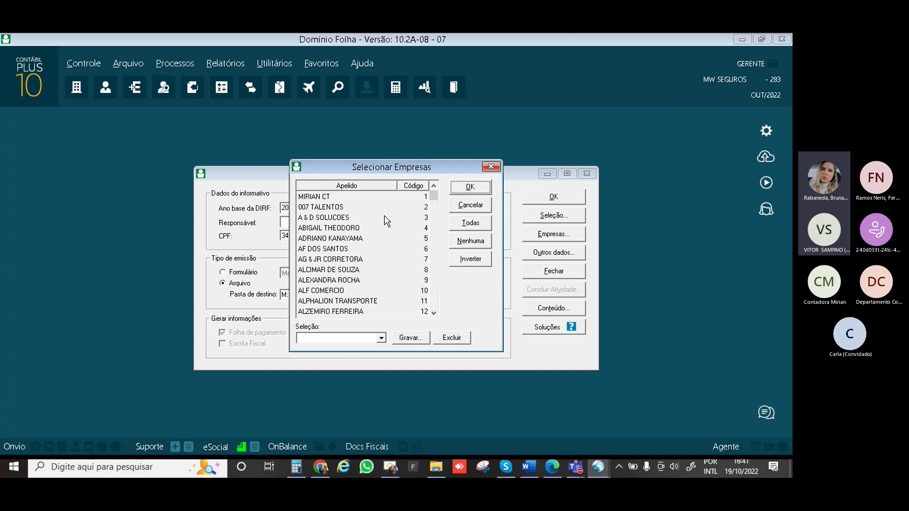
drag(322, 198, 321, 239)
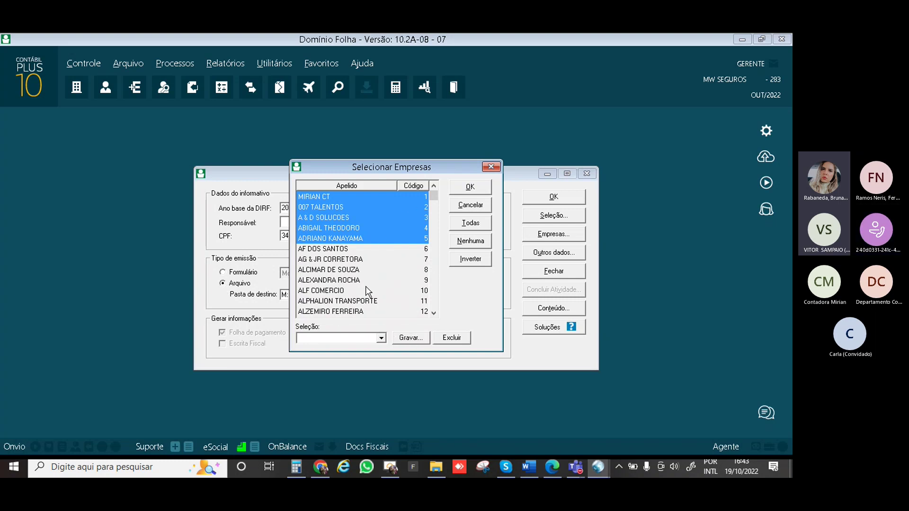
click(494, 167)
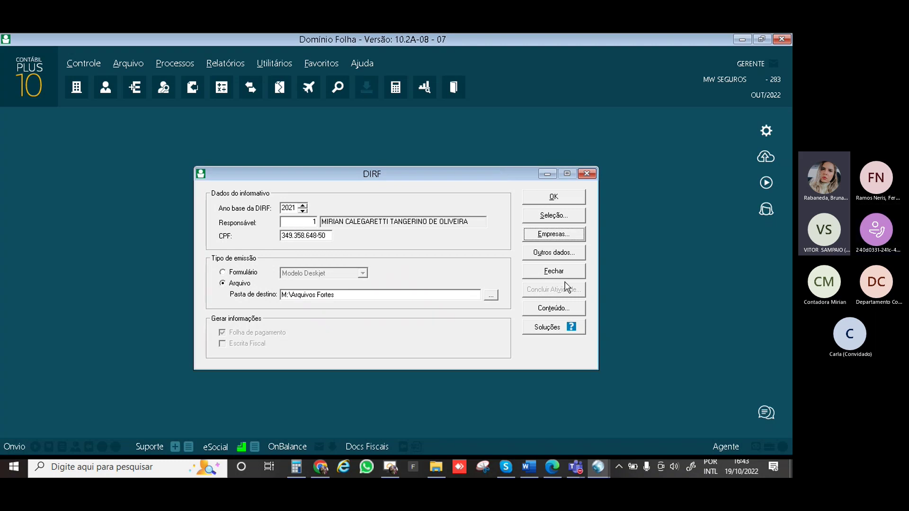
click(554, 272)
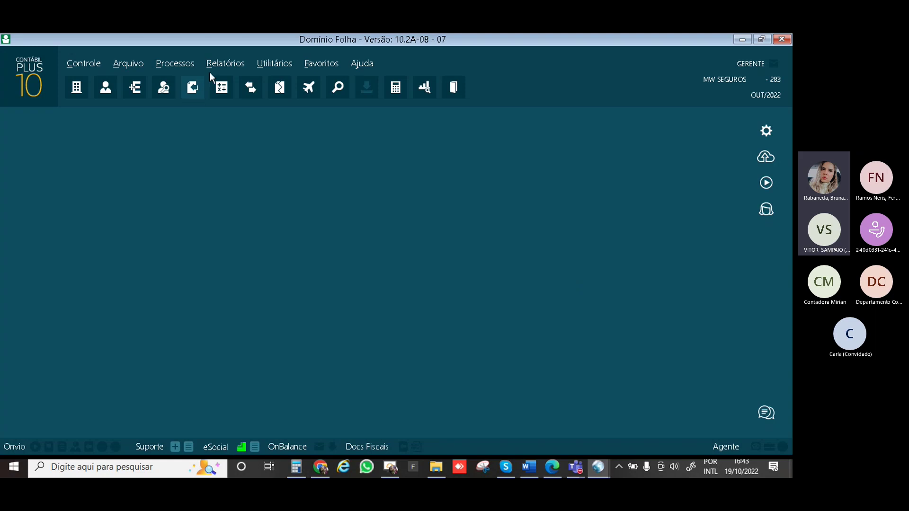
Open the RAIS form from Relatórios > Informativos > Anuais and move its dialog up-left
click(219, 63)
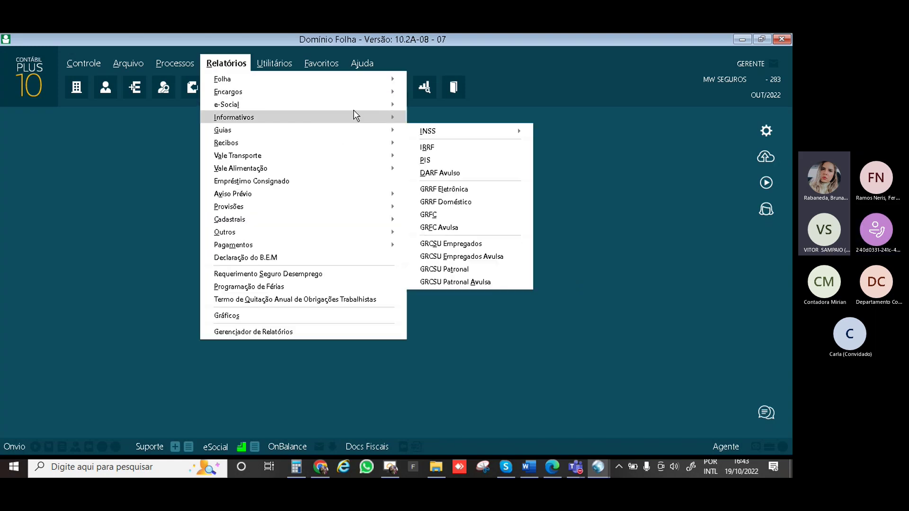
mouse_move(372, 123)
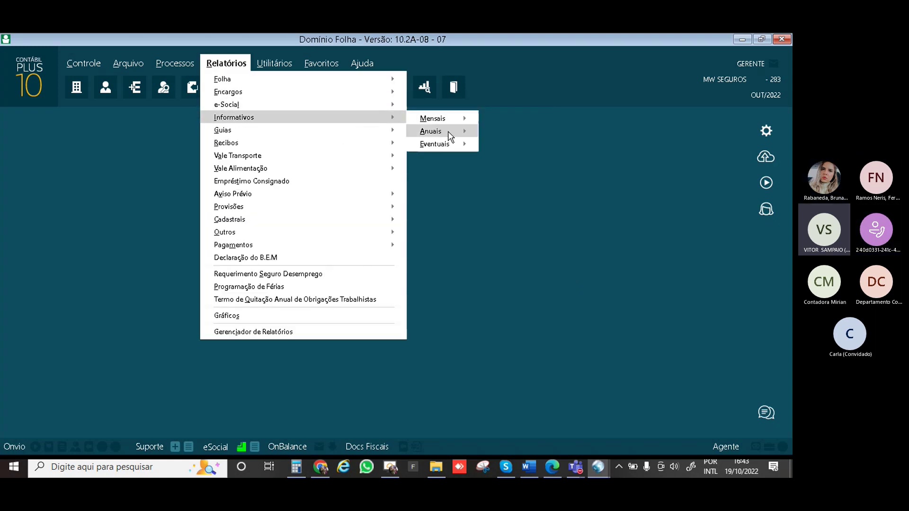
mouse_move(448, 132)
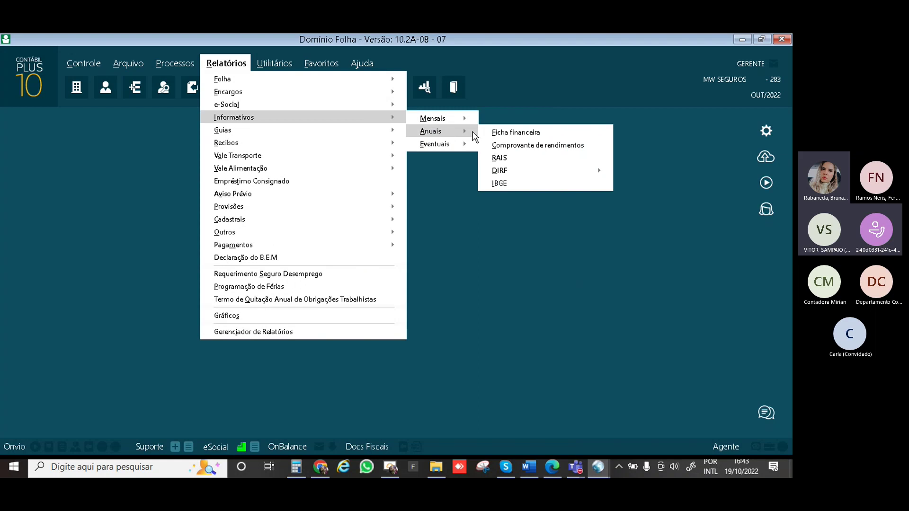
click(519, 159)
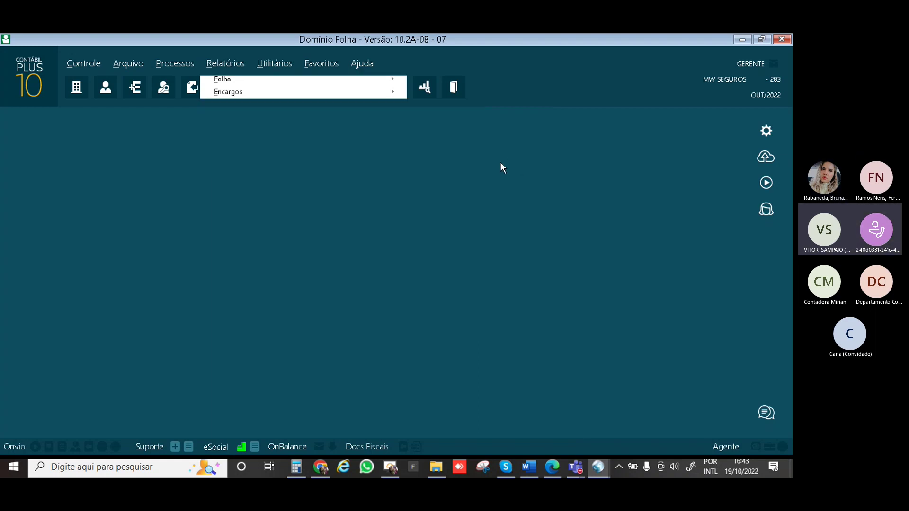
drag(482, 176, 461, 122)
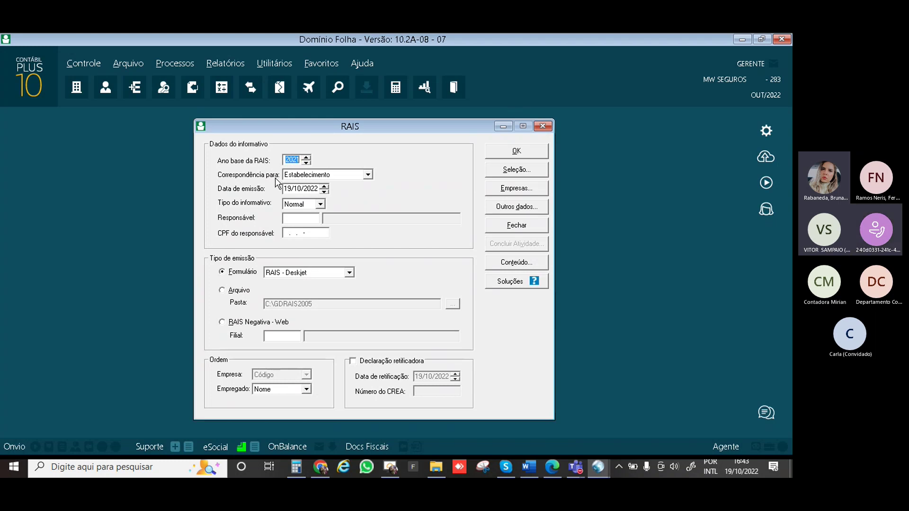
Review the RAIS dropdowns, keeping Estabelecimento, Normal and the RAIS - Deskjet print form
click(368, 175)
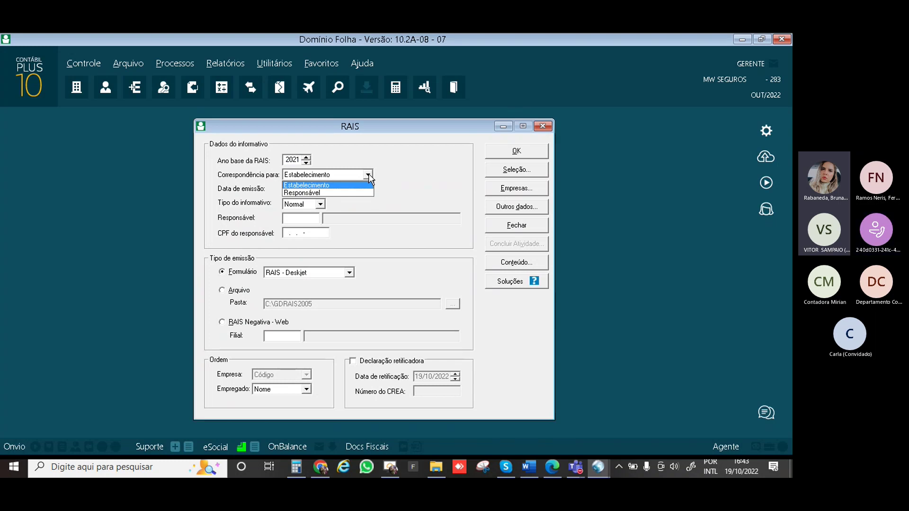
click(368, 175)
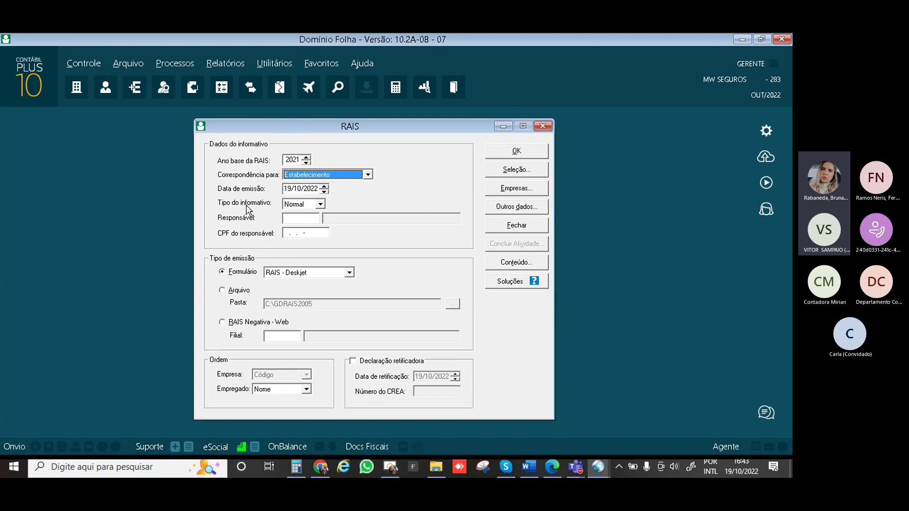
click(320, 205)
click(320, 204)
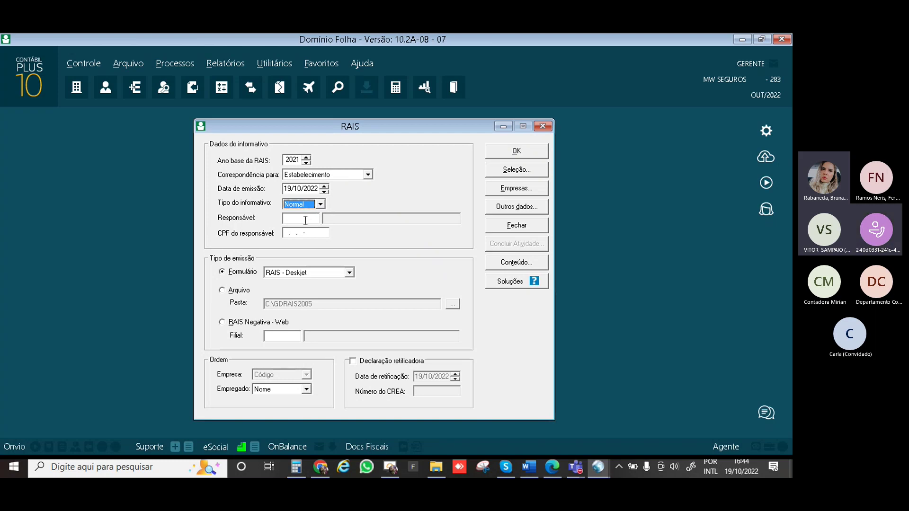
click(305, 220)
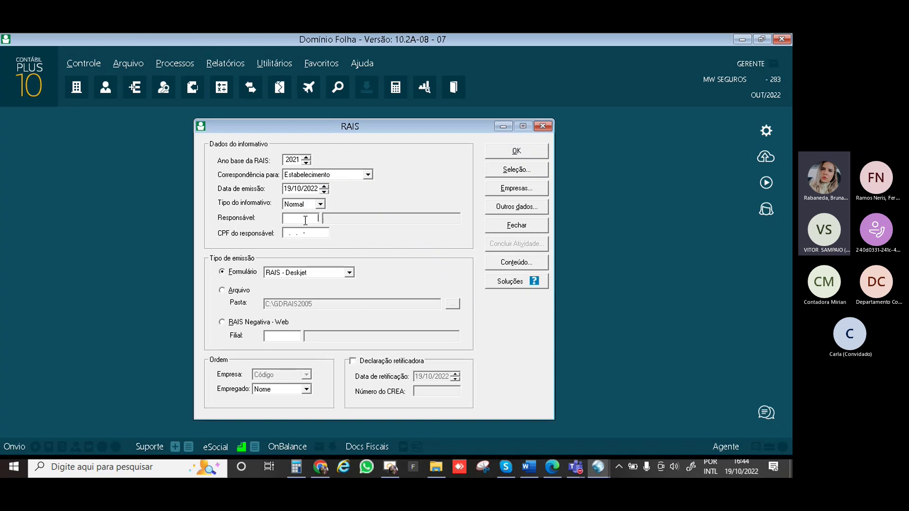
click(288, 273)
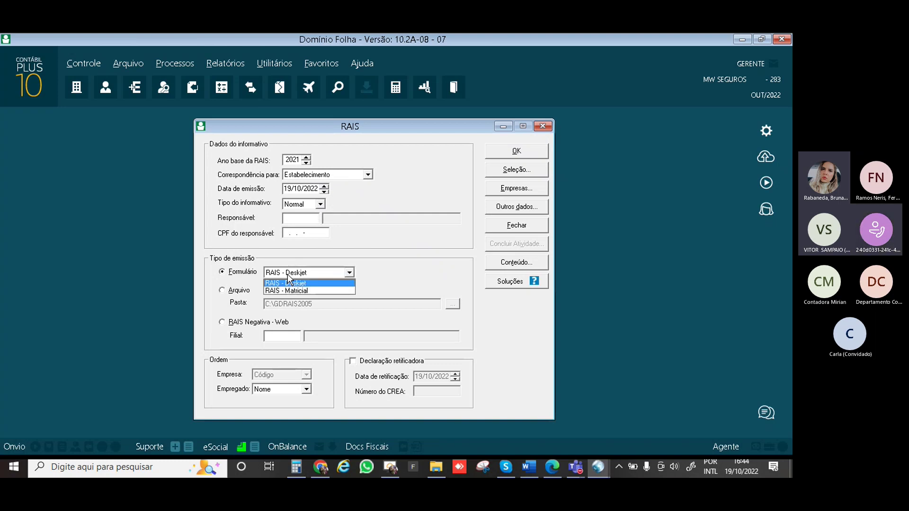
click(288, 274)
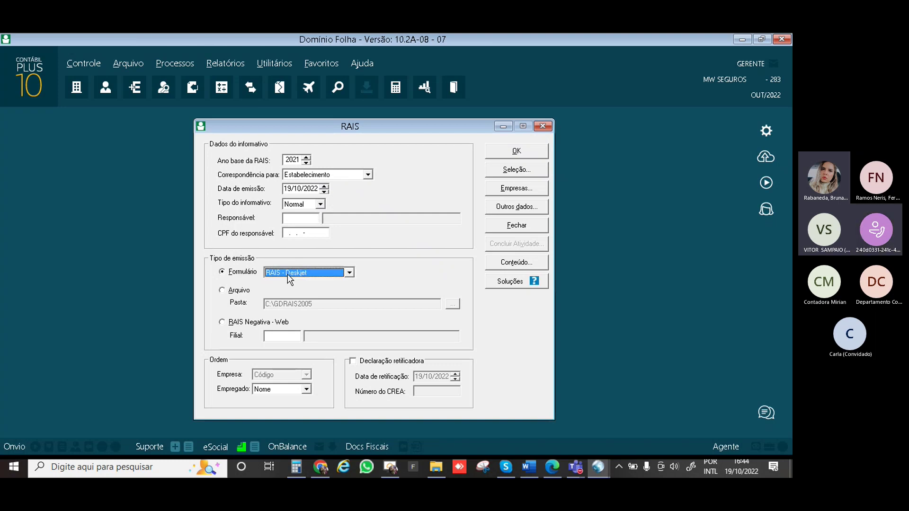
Switch RAIS to Arquivo with RAIS Negativa - Web and tick Declaração retificadora
click(225, 293)
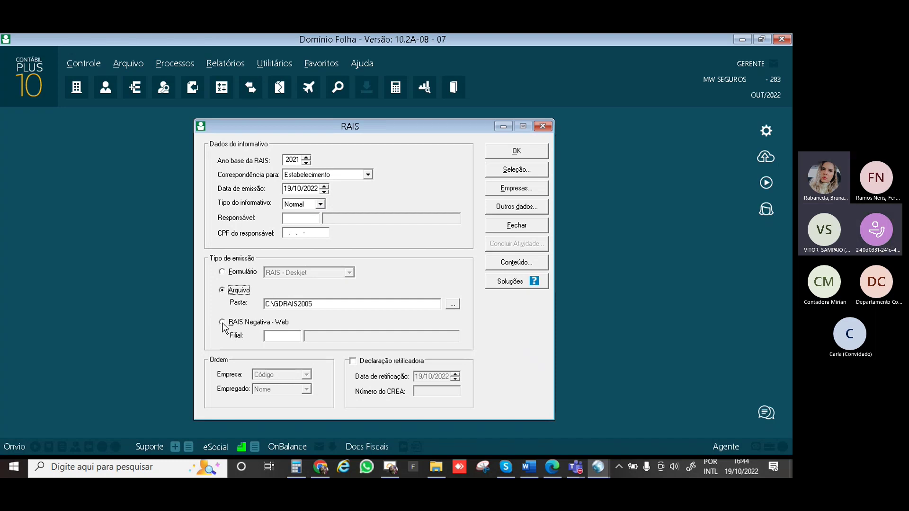
click(222, 323)
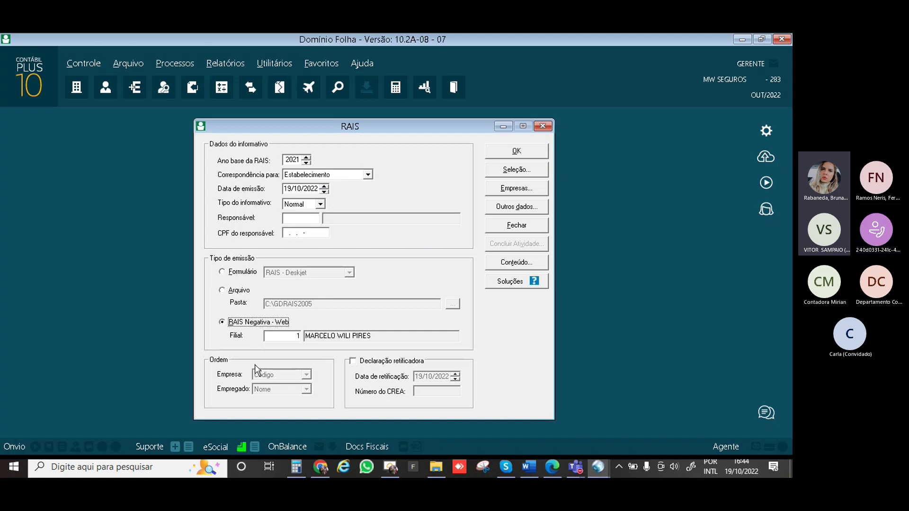
click(353, 361)
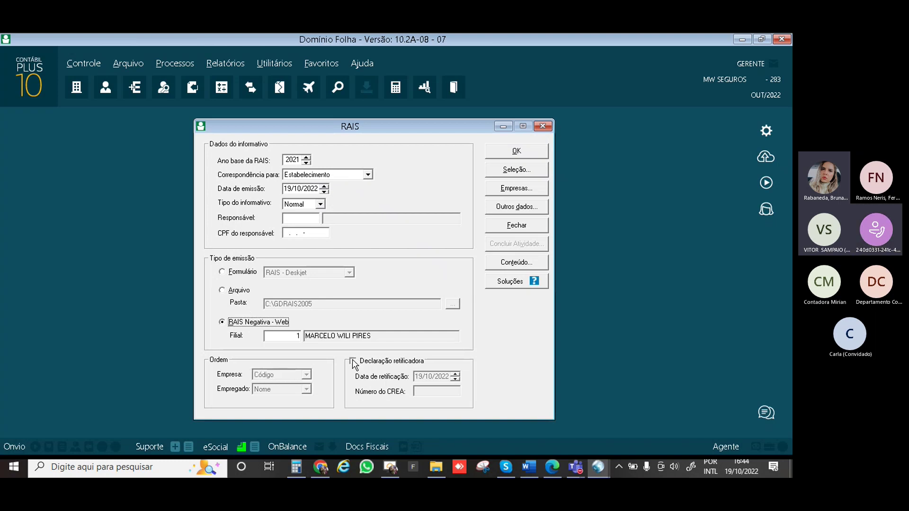
click(419, 392)
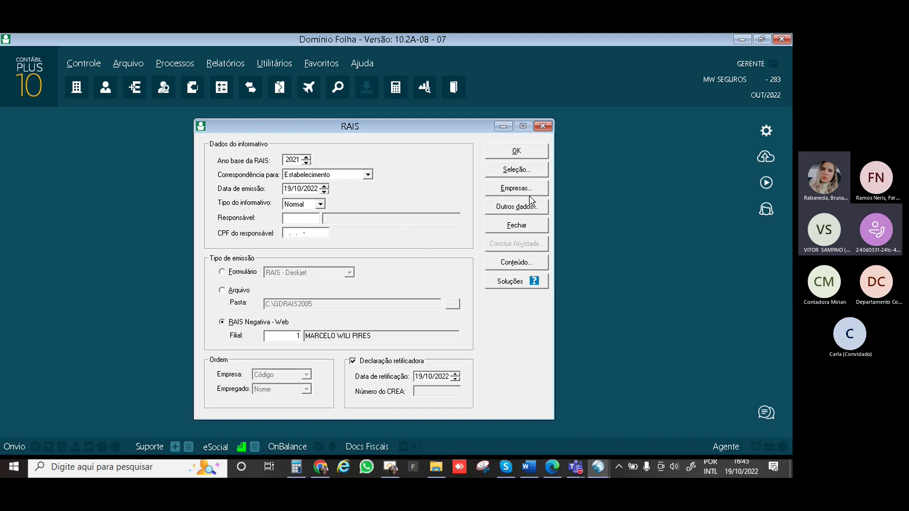
Close RAIS and generate the Ficha de Empregado report from Relatórios > Cadastrais
click(526, 227)
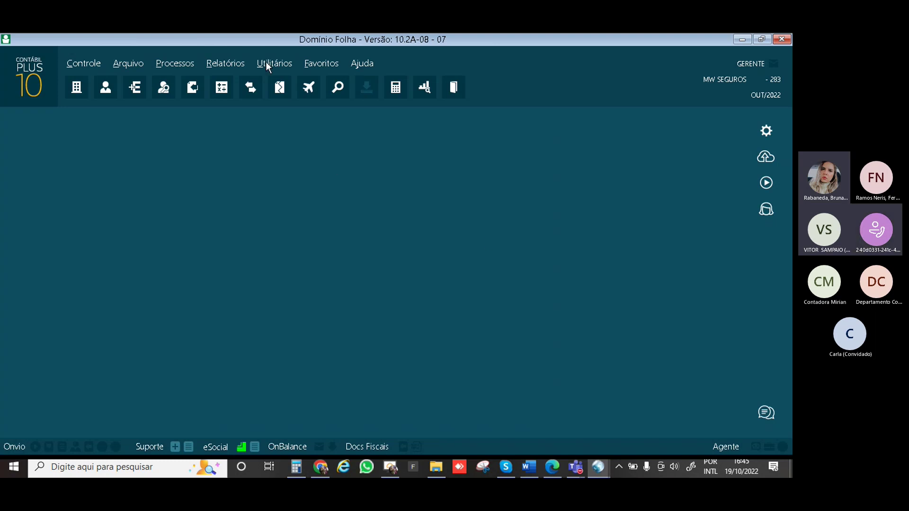
click(236, 63)
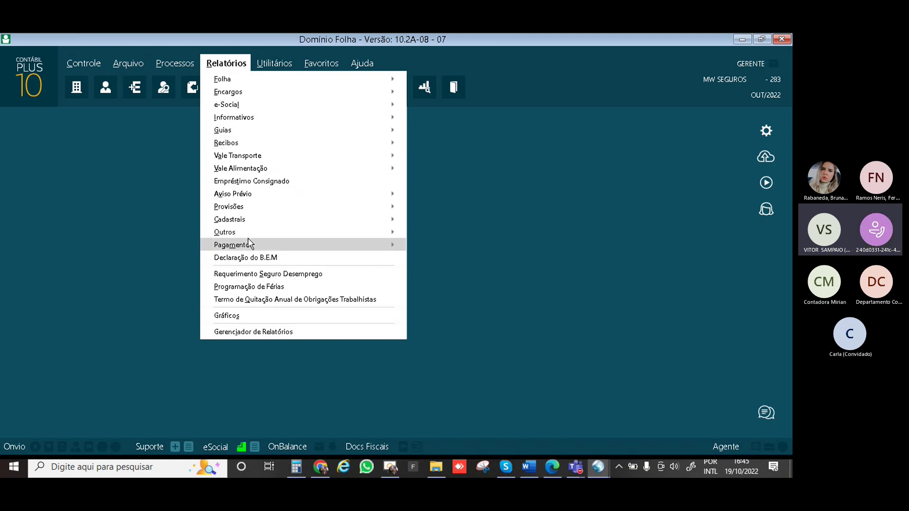
mouse_move(250, 243)
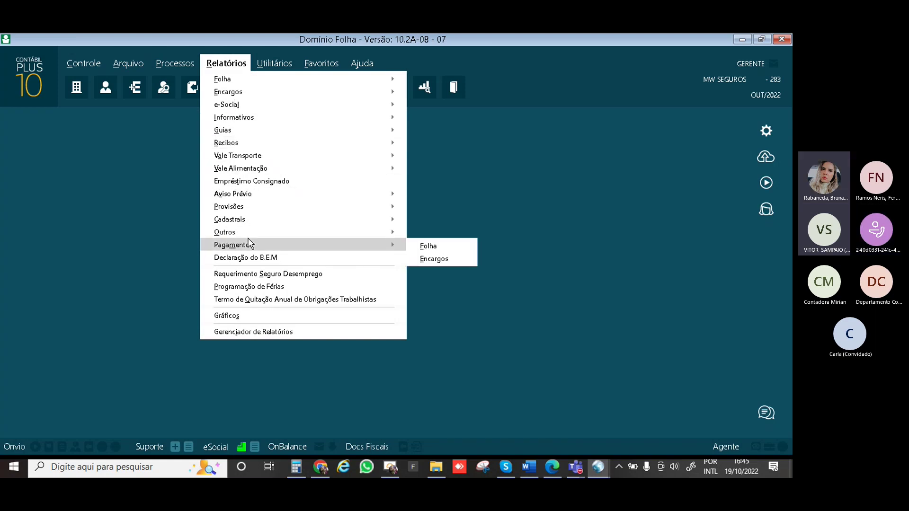
mouse_move(249, 219)
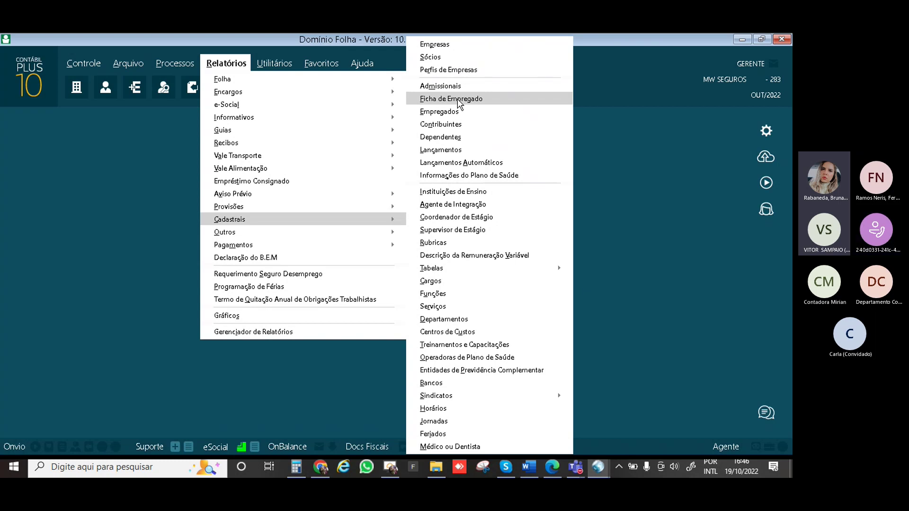
click(458, 100)
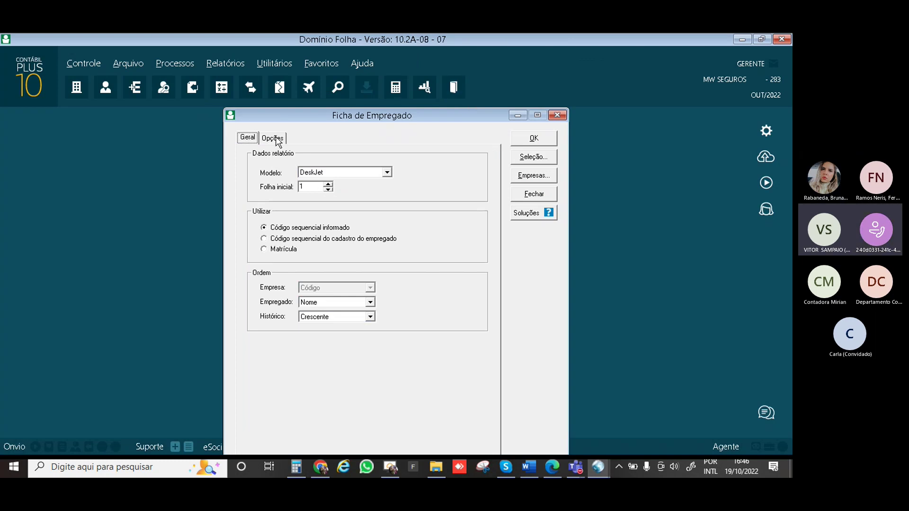
click(278, 141)
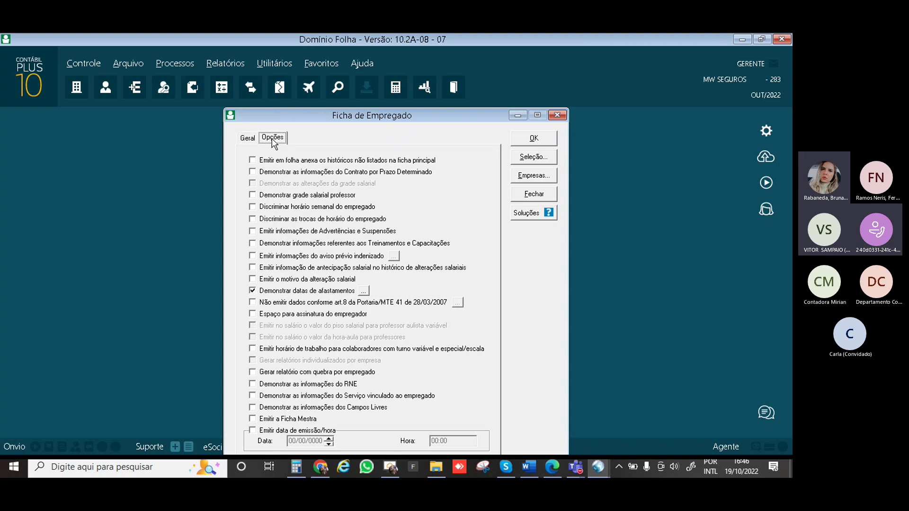
click(250, 140)
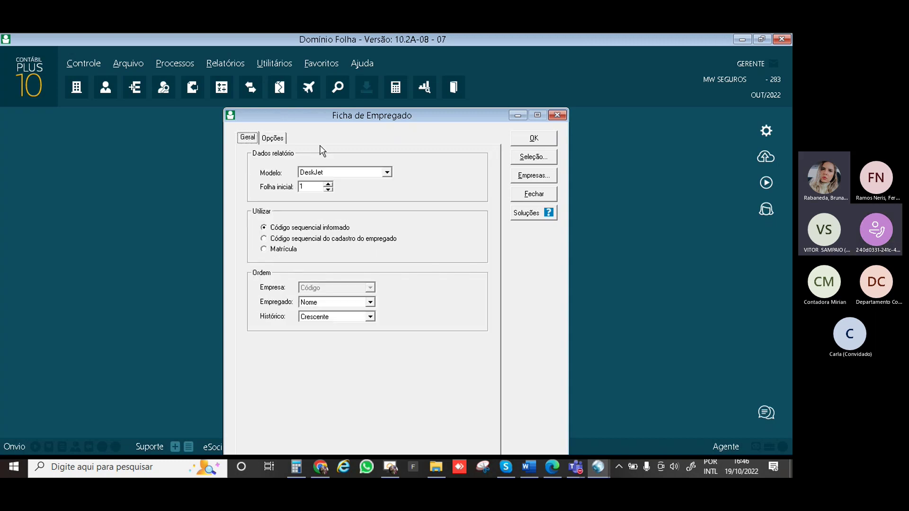
click(534, 138)
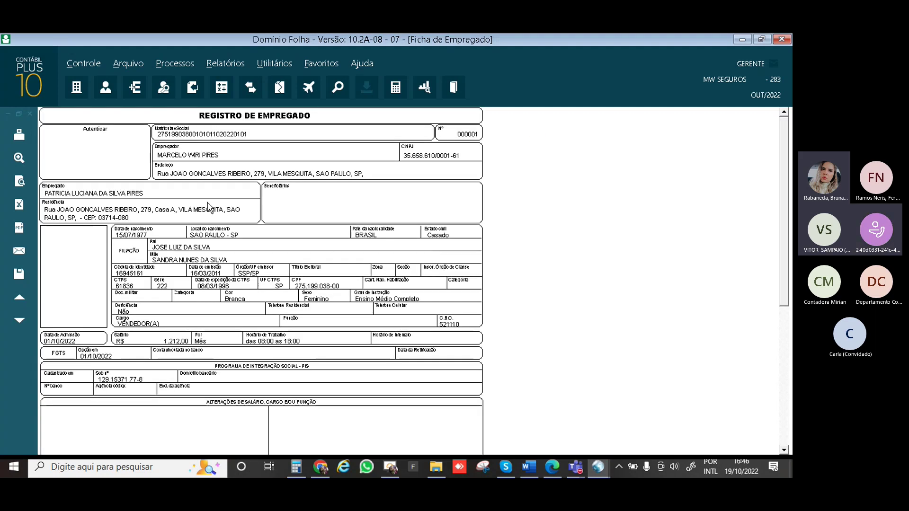
scroll(197, 197, down, 5)
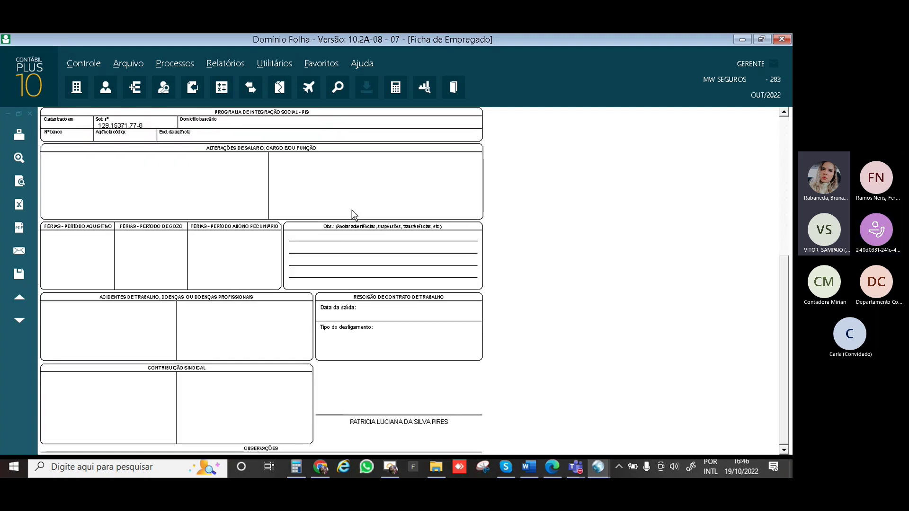
scroll(352, 214, up, 5)
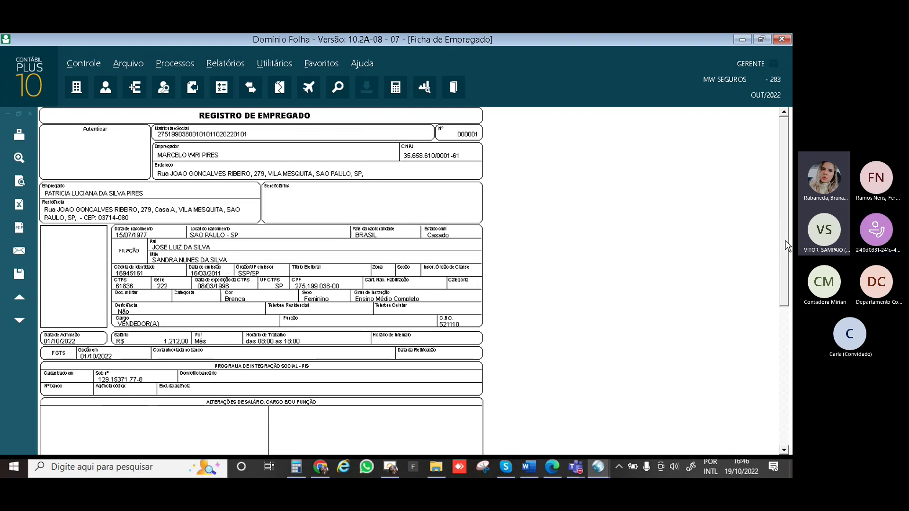
drag(787, 244, 628, 323)
Close the employee form preview and then the Ficha de Empregado settings dialog
click(784, 451)
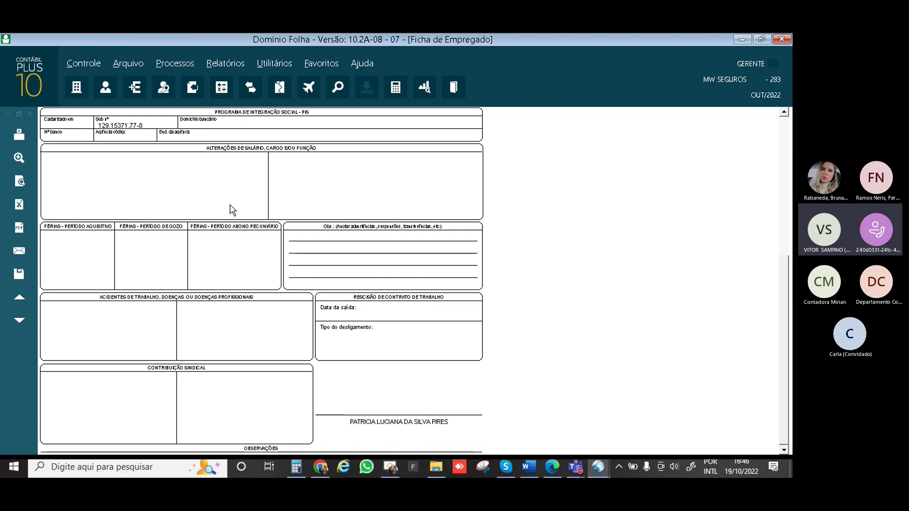
key(Escape)
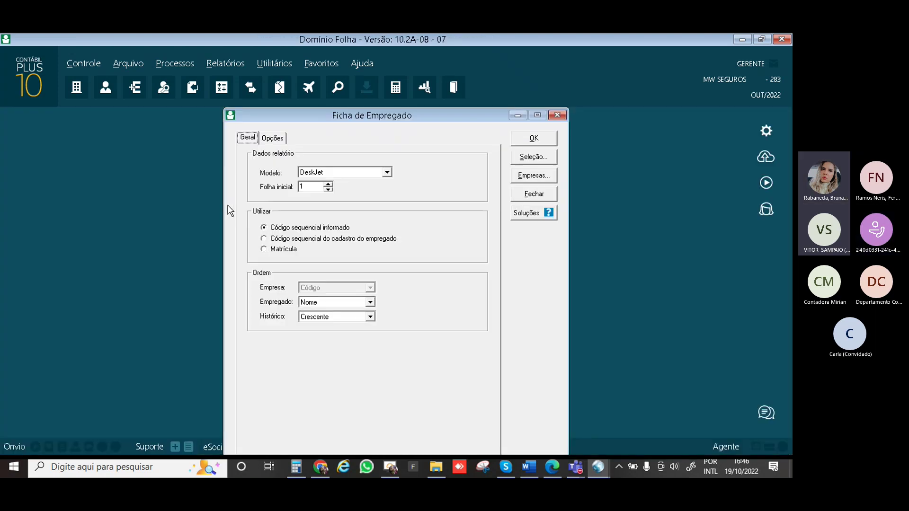
click(534, 194)
Open Relatórios > Outros > Histórico to bring up the Histórico de Empregados dialog
click(232, 63)
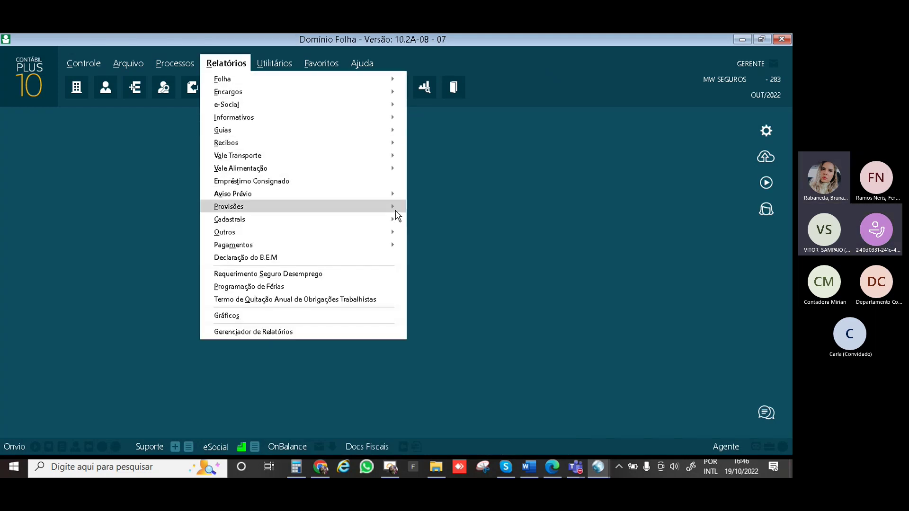
mouse_move(397, 219)
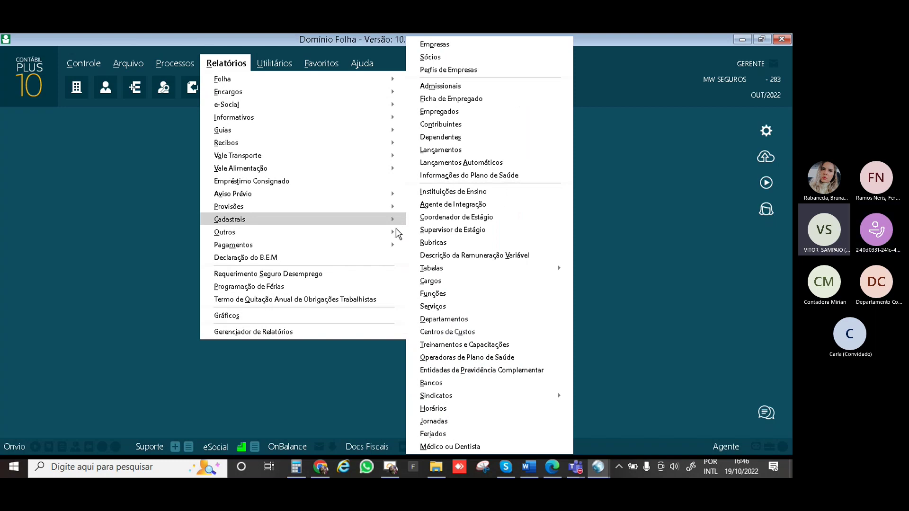
mouse_move(392, 237)
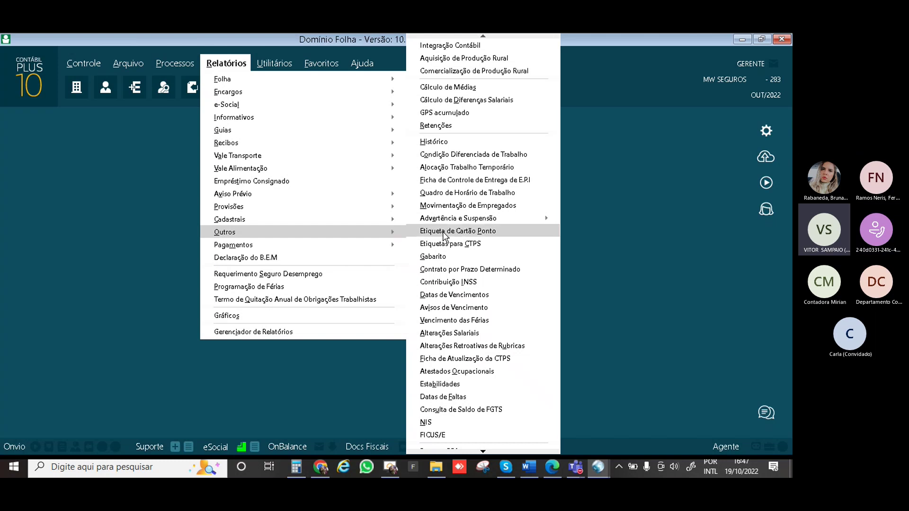
click(444, 142)
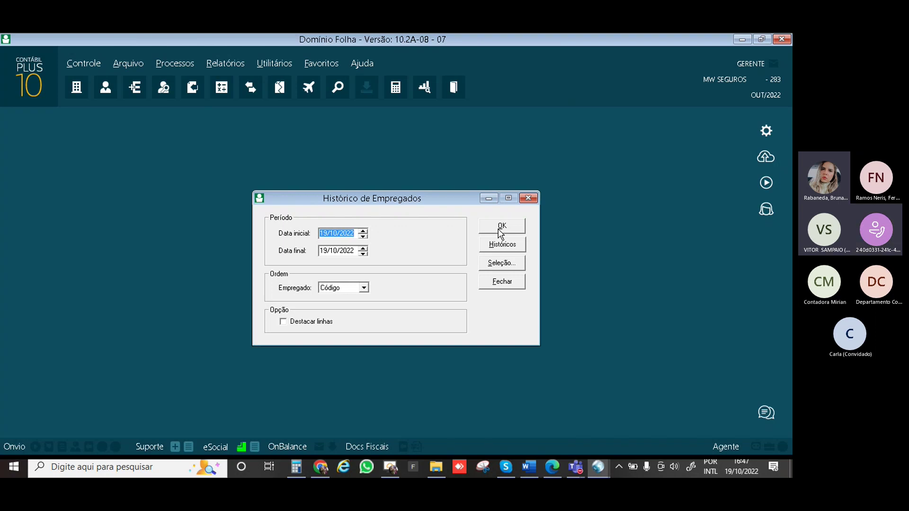
Generate the employee history report and dismiss its no-data notice
click(500, 231)
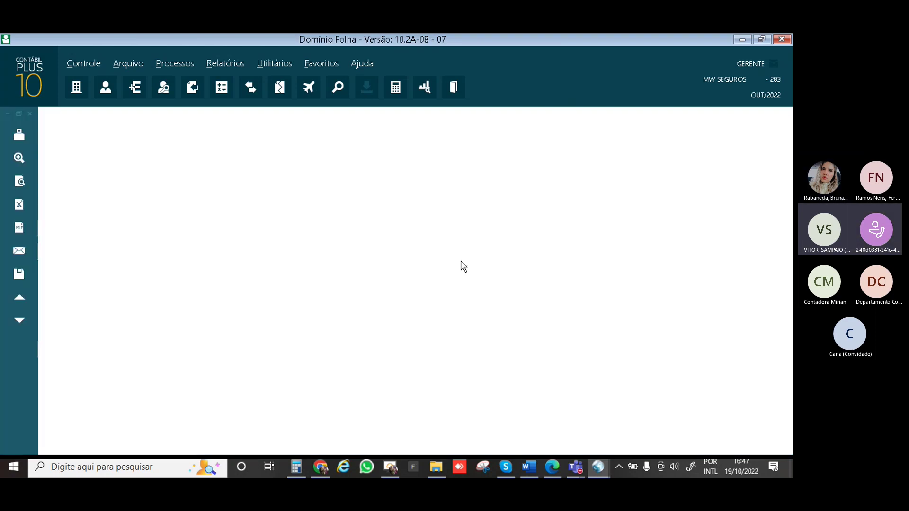
click(434, 291)
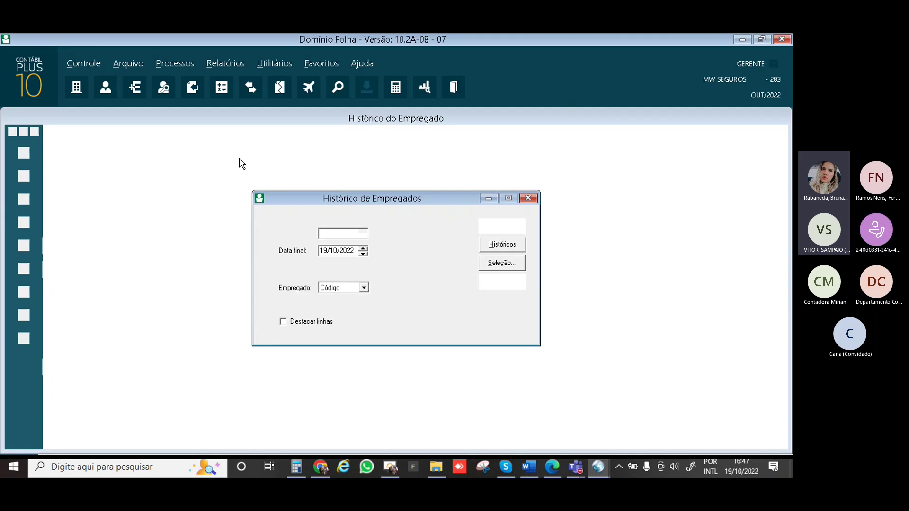
click(504, 246)
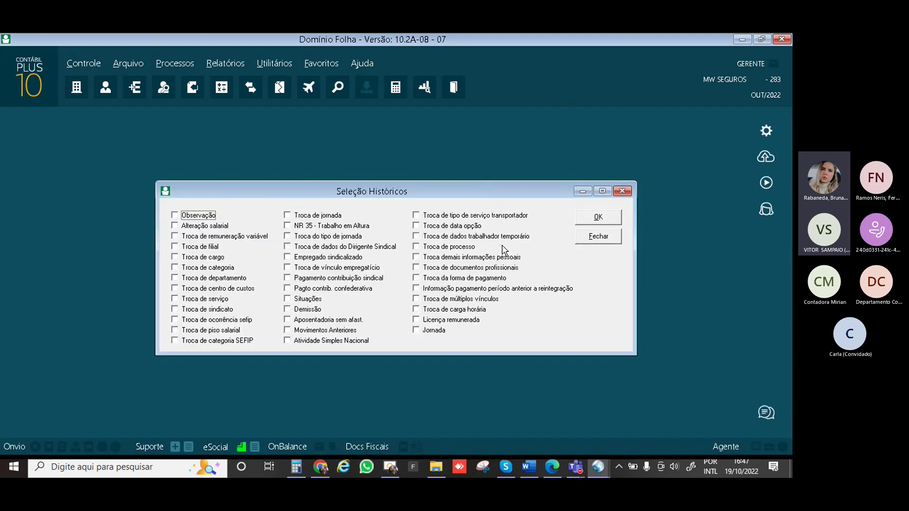
Include Alteração salarial, Observação and Licença remunerada history types, then close the dialog
click(201, 229)
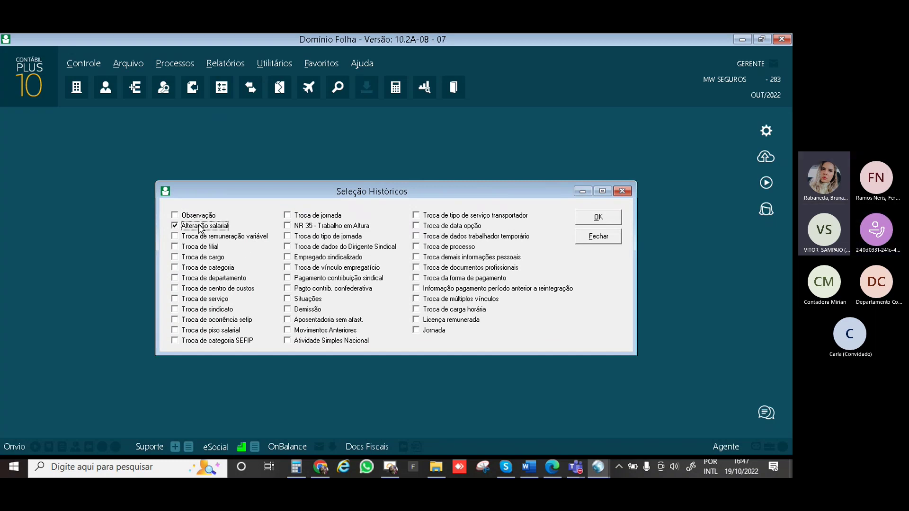
click(186, 218)
click(452, 321)
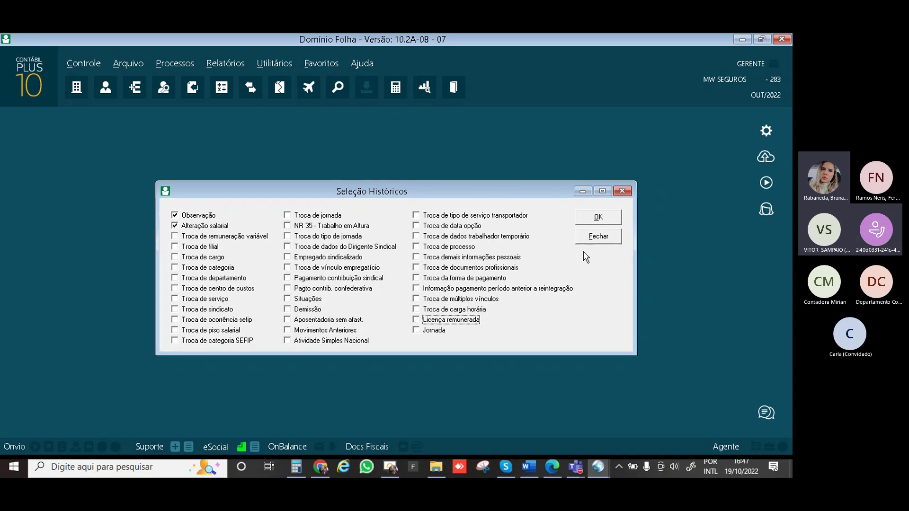
click(598, 236)
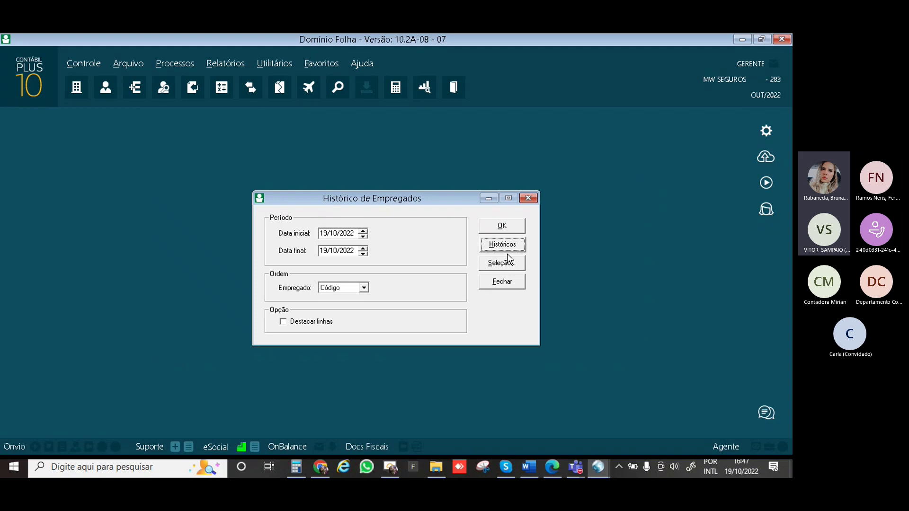
click(503, 284)
Open the Alterações Salariais report settings and view its employee Seleção filter without changes
click(224, 61)
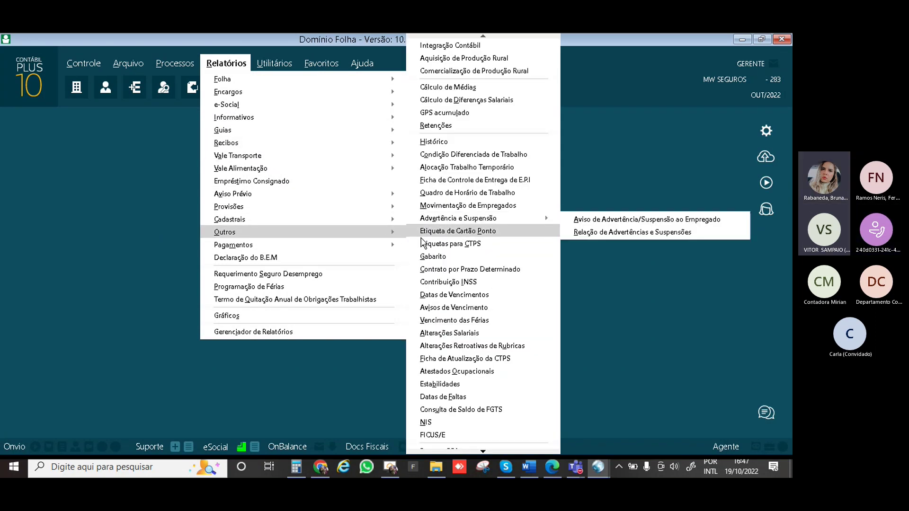
click(469, 333)
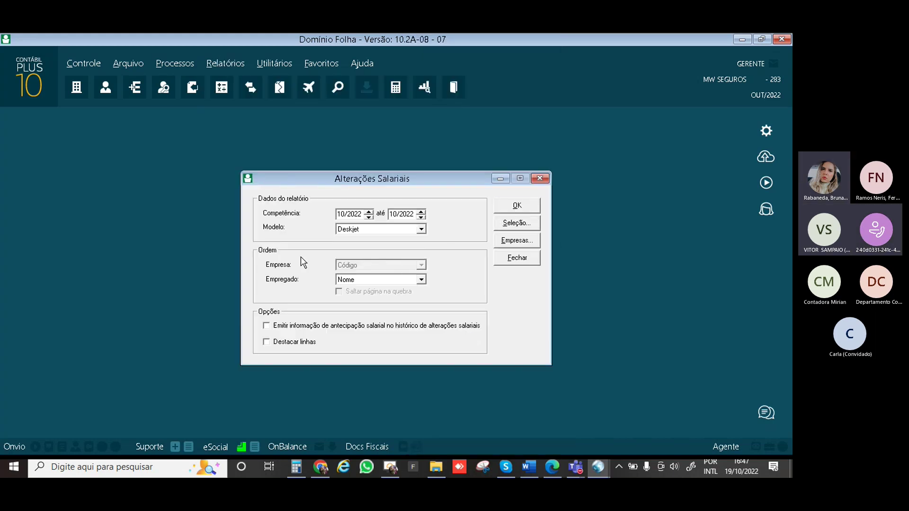
click(521, 228)
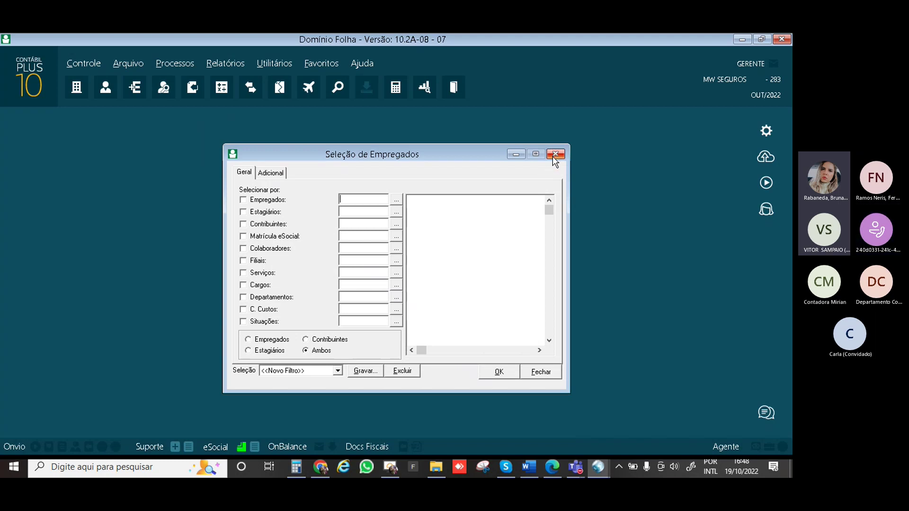
click(540, 372)
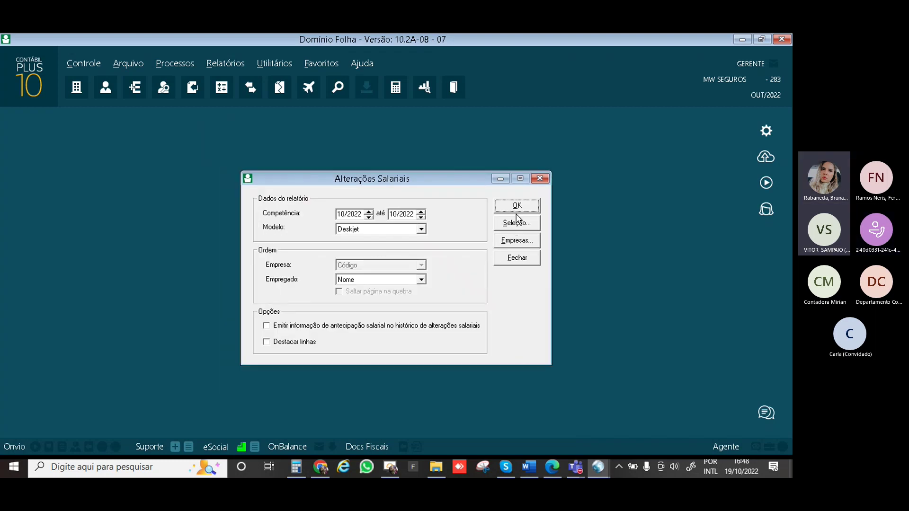
Keep employees ordered by Nome and close the salary changes report settings
click(420, 280)
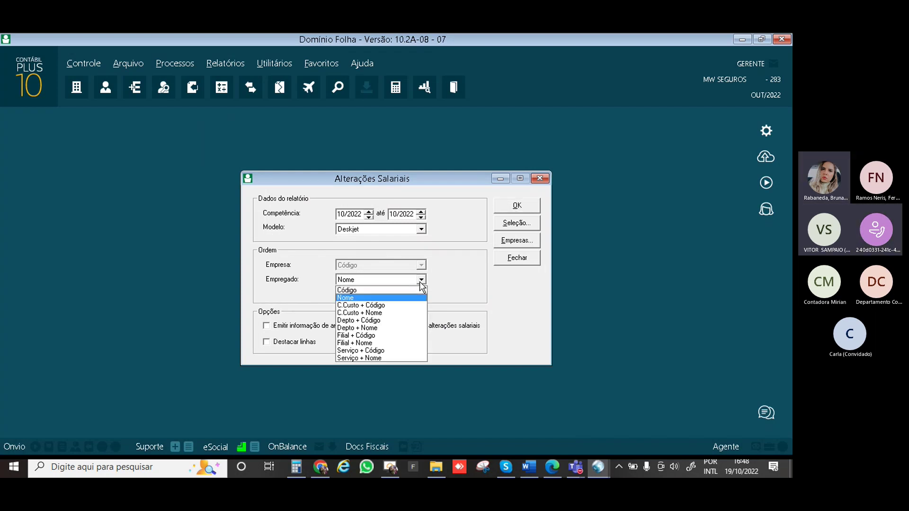
click(421, 280)
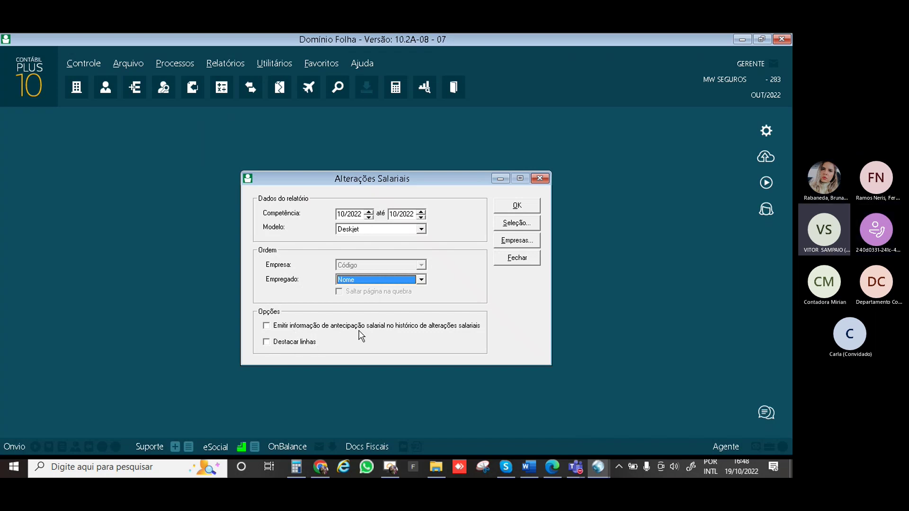
click(517, 258)
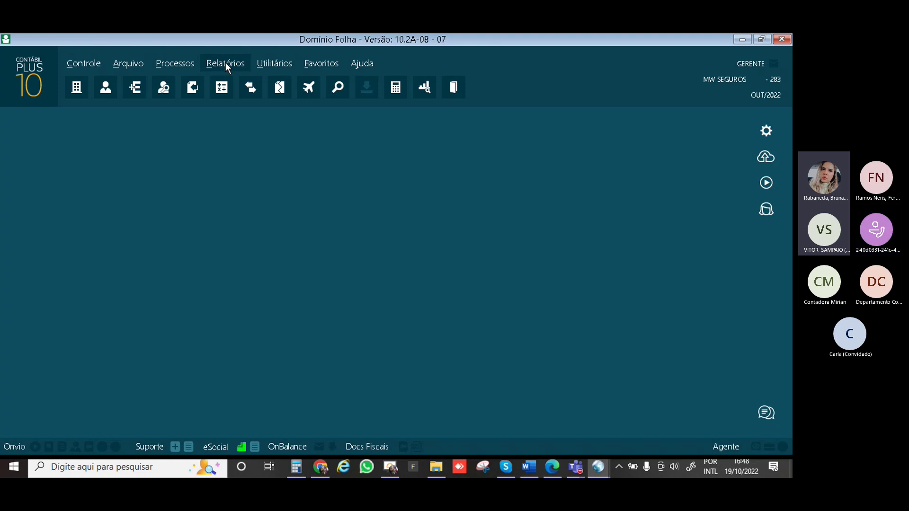
click(226, 65)
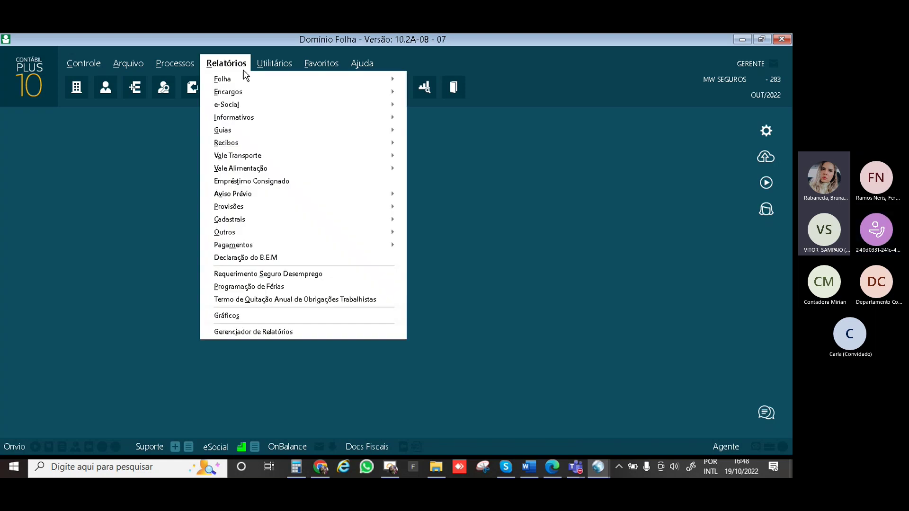
mouse_move(267, 120)
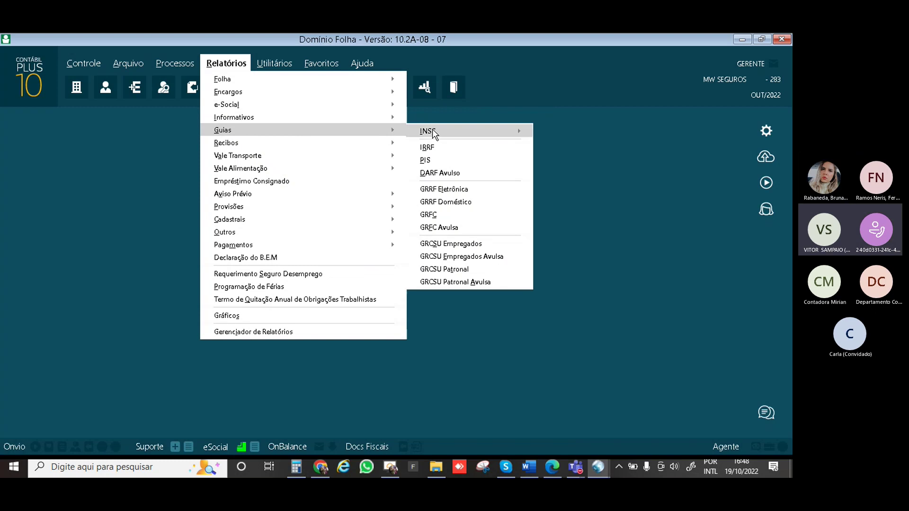
click(442, 148)
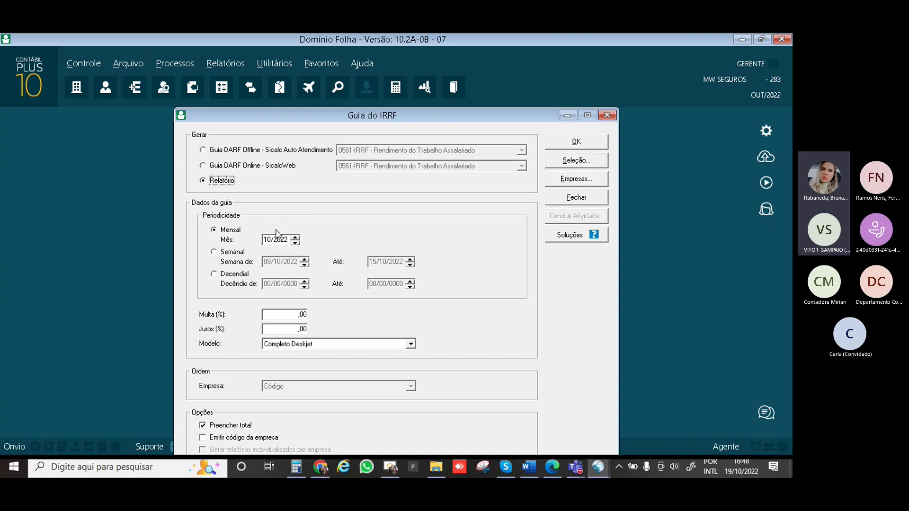
click(203, 165)
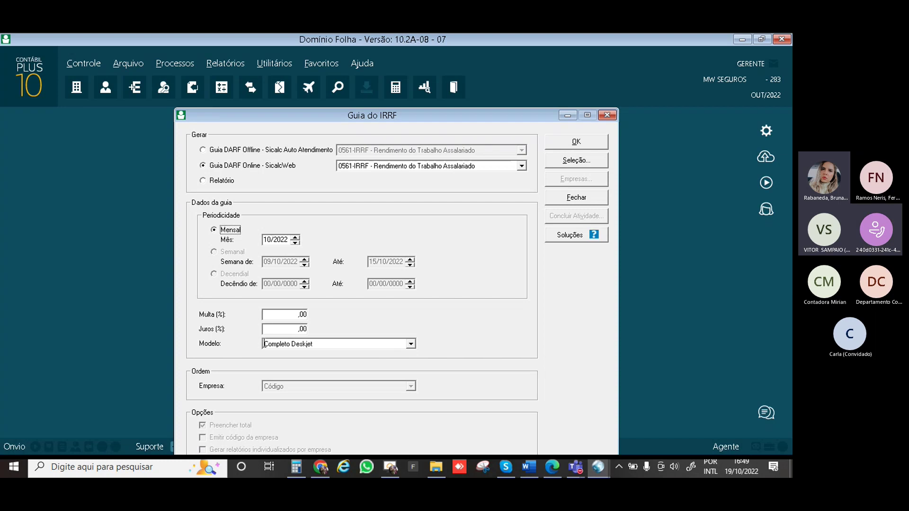
click(576, 145)
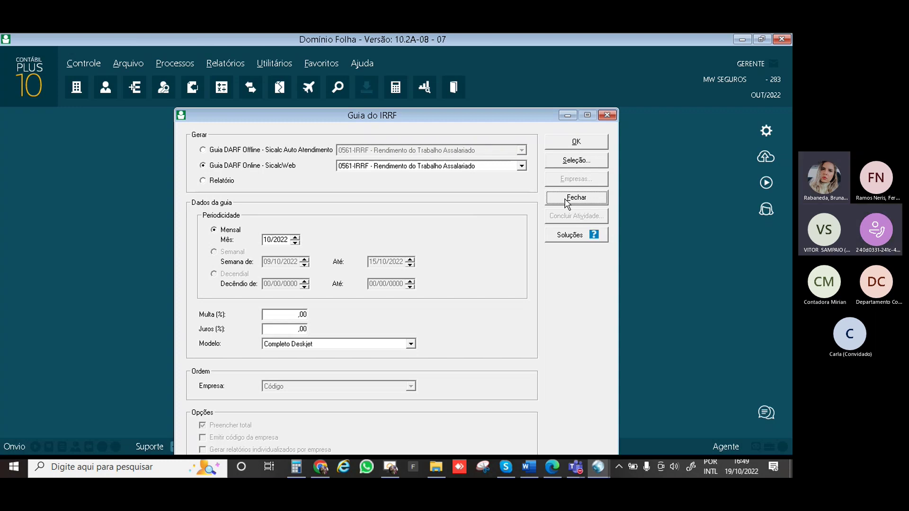
click(568, 199)
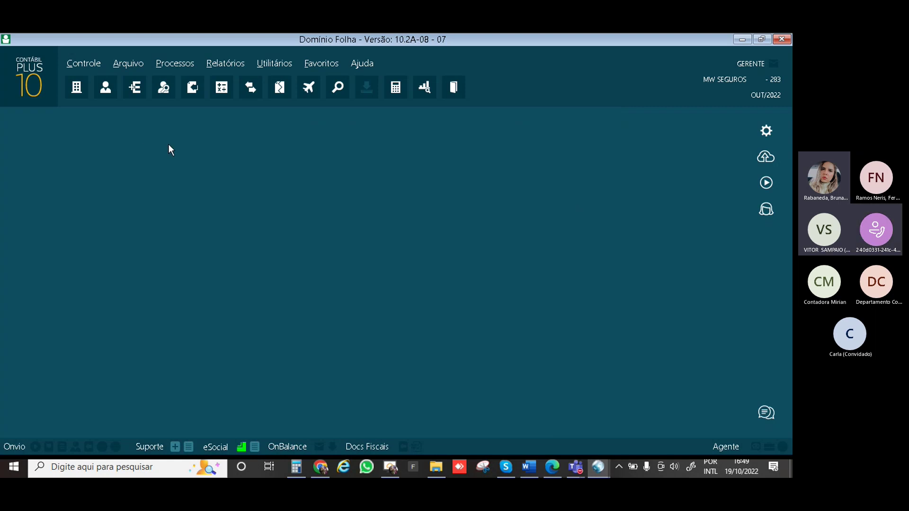
Browse the submenus of the Relatórios list
click(220, 64)
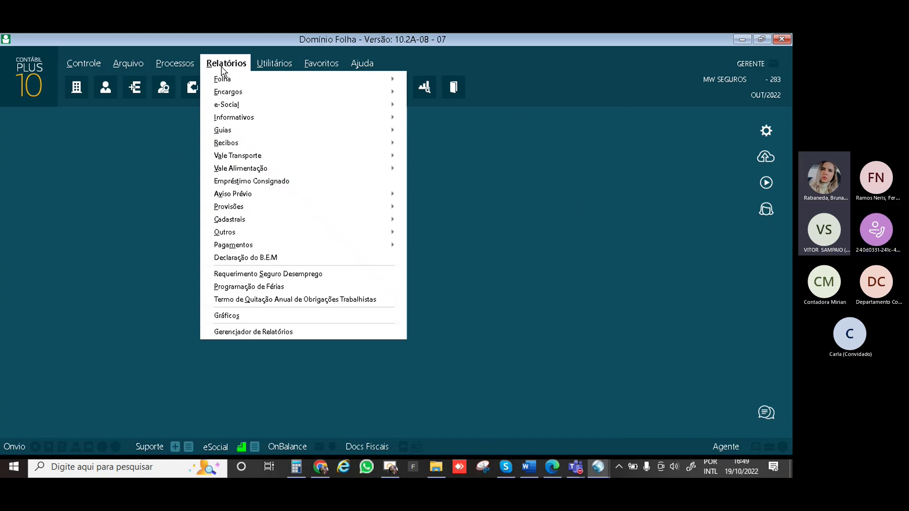
mouse_move(237, 105)
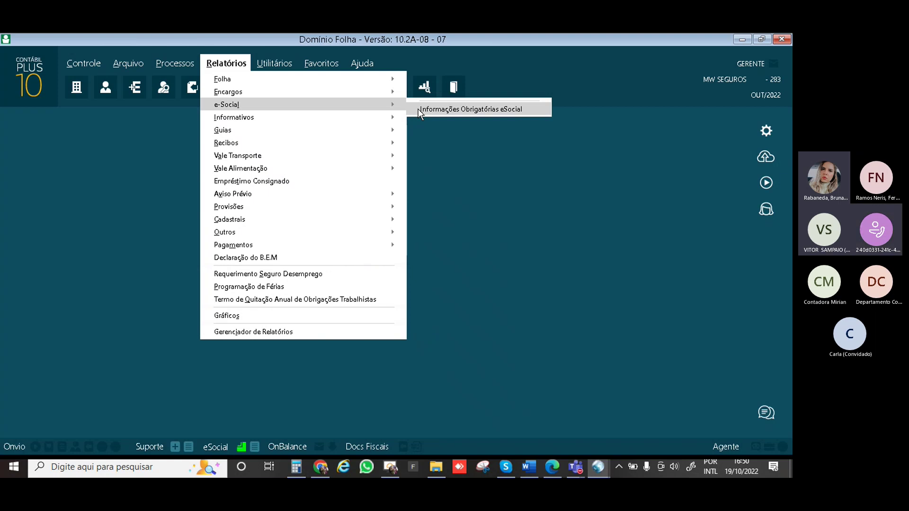
mouse_move(391, 115)
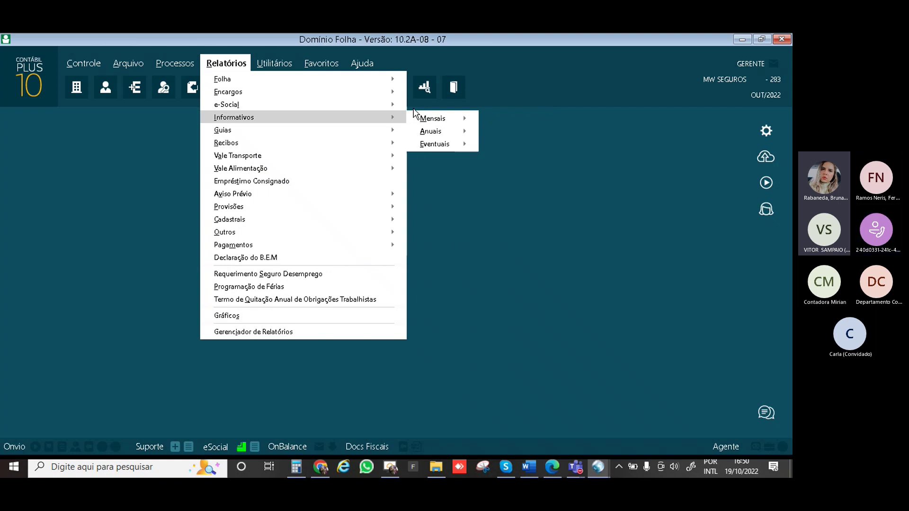
mouse_move(362, 132)
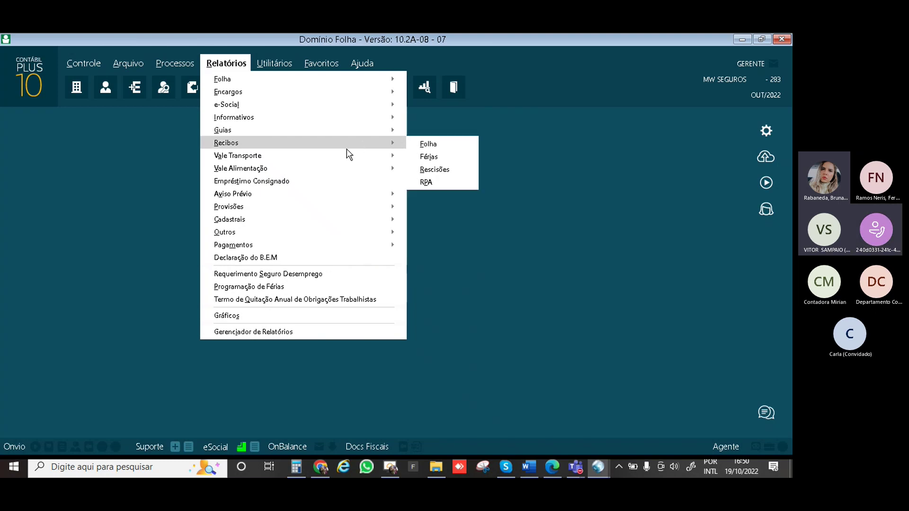
mouse_move(346, 149)
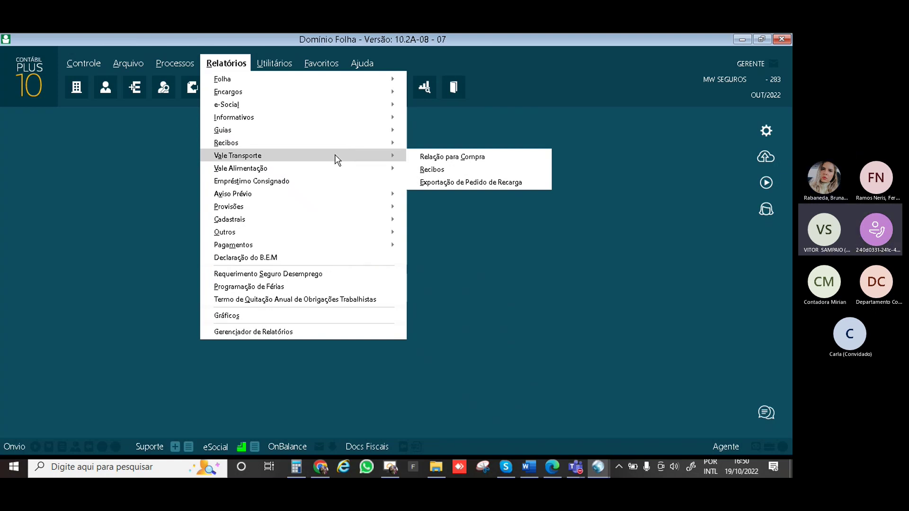
mouse_move(341, 104)
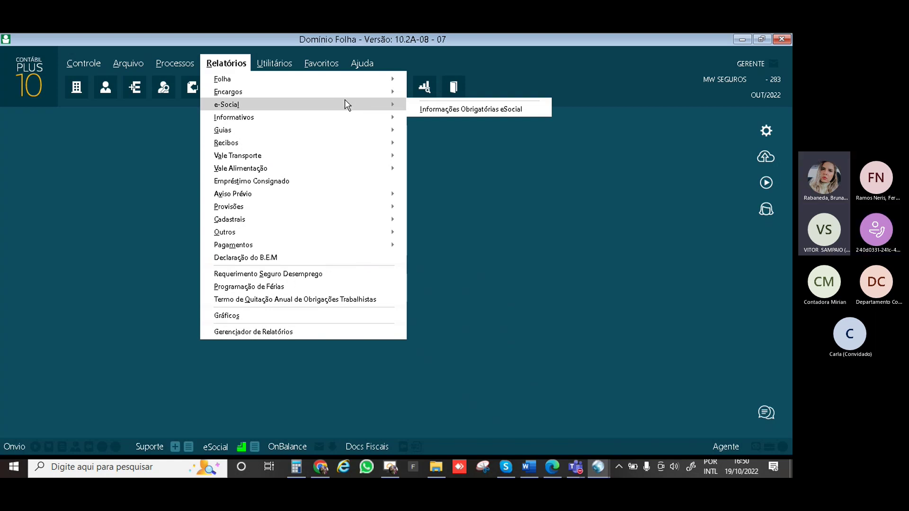
Open and close the Processos list, then reopen Relatórios to show the e-Social group
click(160, 66)
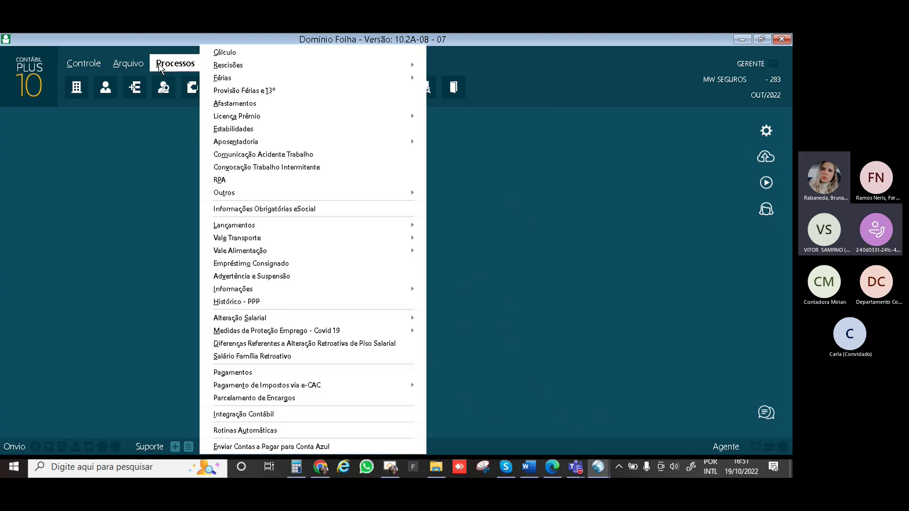
click(490, 188)
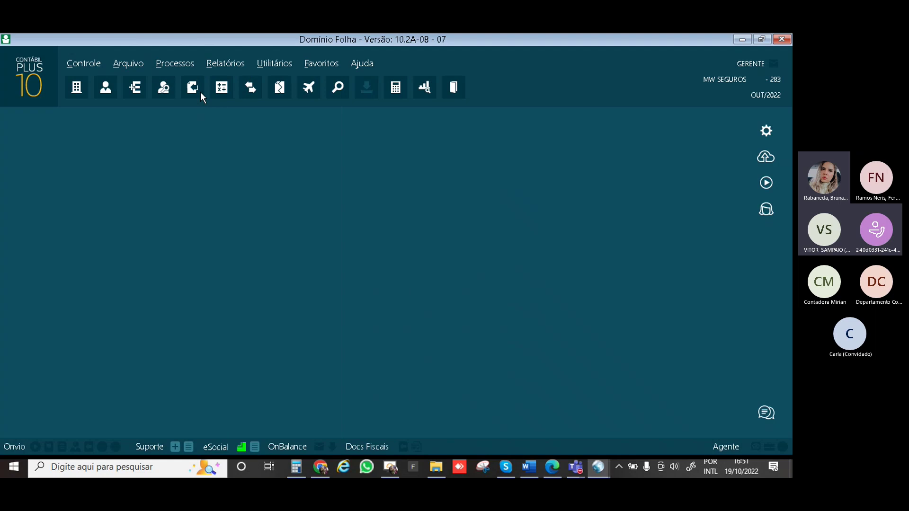
click(223, 64)
mouse_move(281, 103)
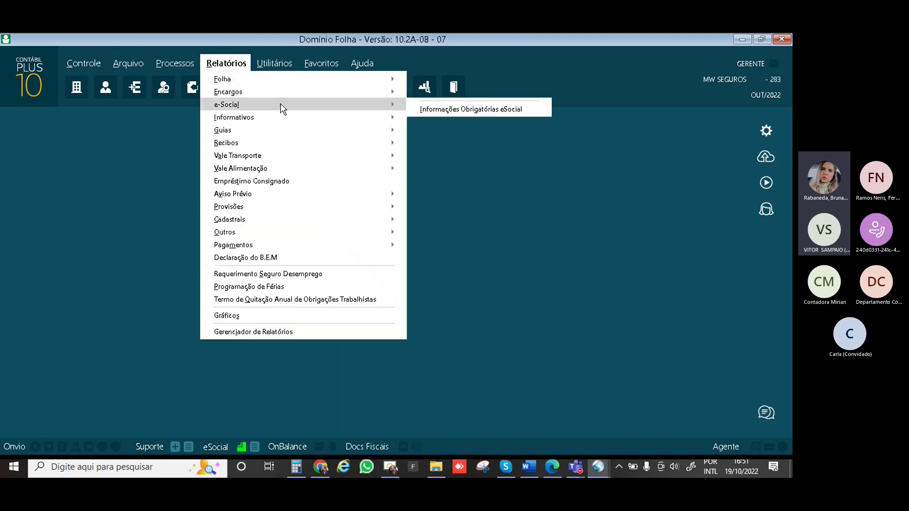
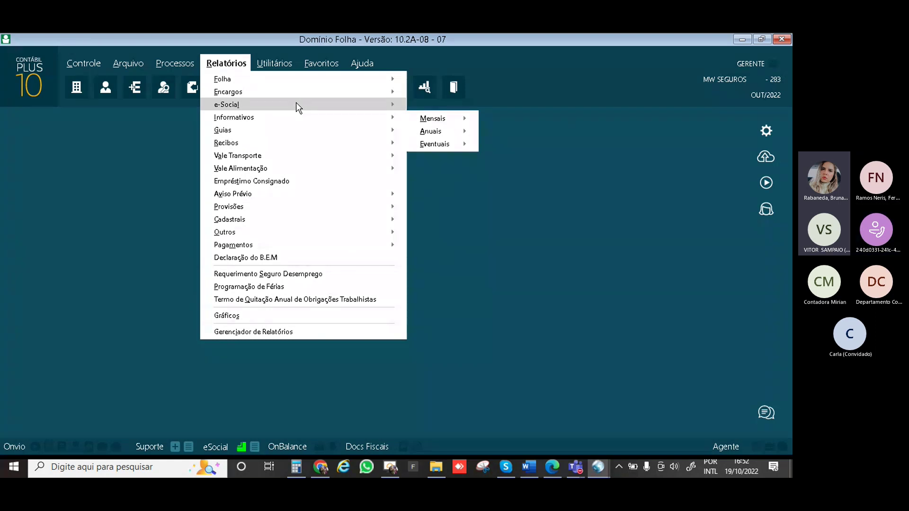
Close the stuck Domínio window, accept the GO-Global reconnect, and bring Domínio Folha back to front
mouse_move(296, 102)
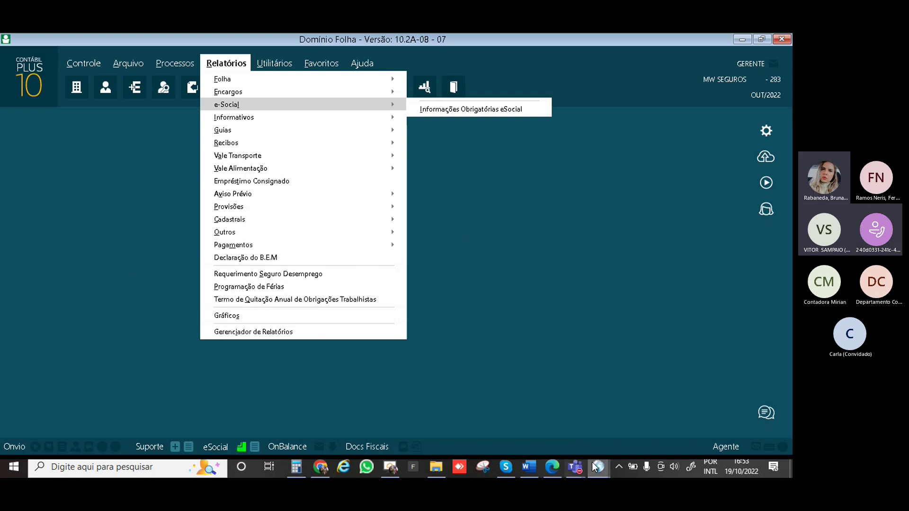
mouse_move(598, 467)
click(647, 427)
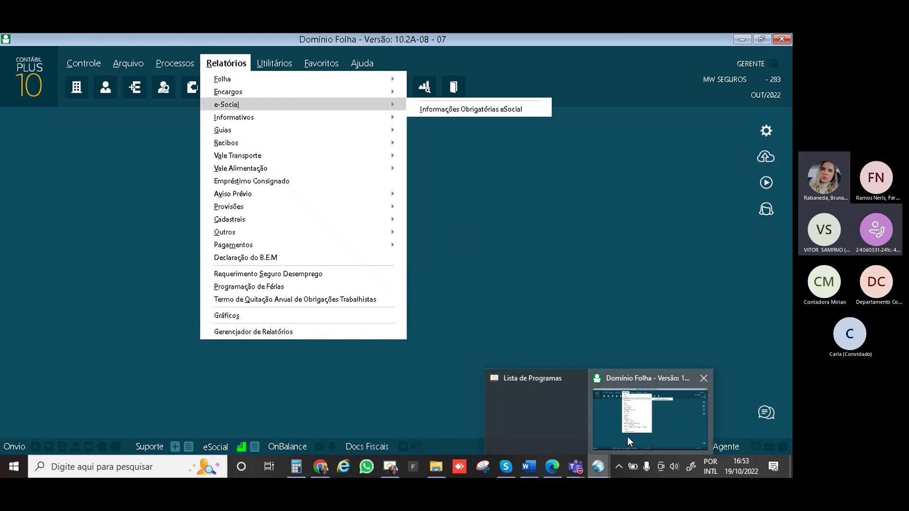
click(781, 40)
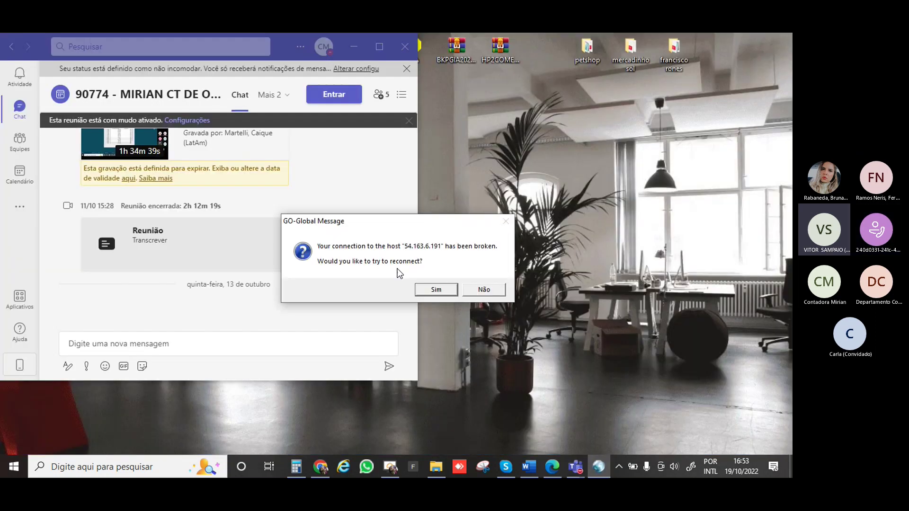
click(435, 289)
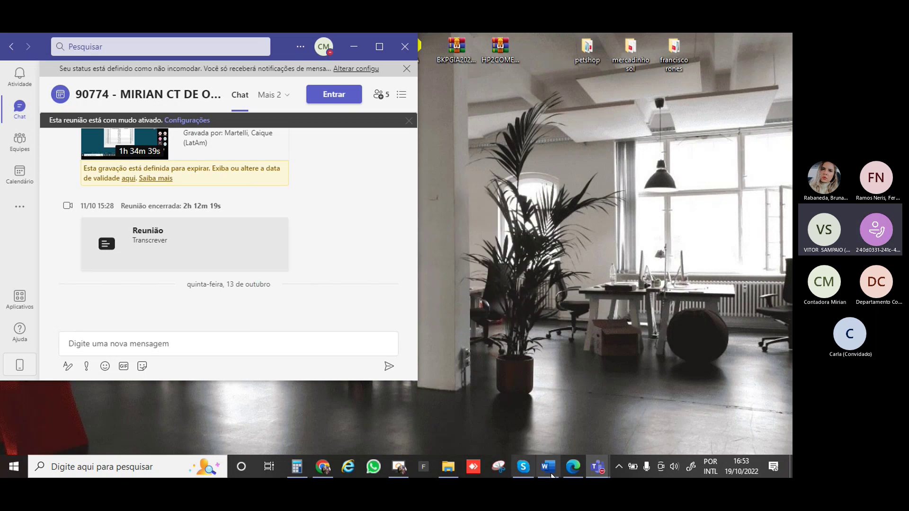
mouse_move(599, 469)
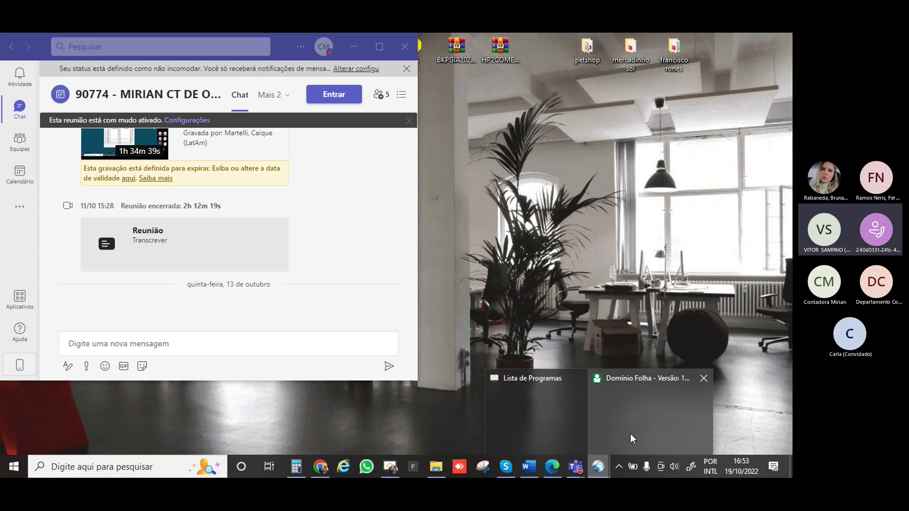
mouse_move(629, 434)
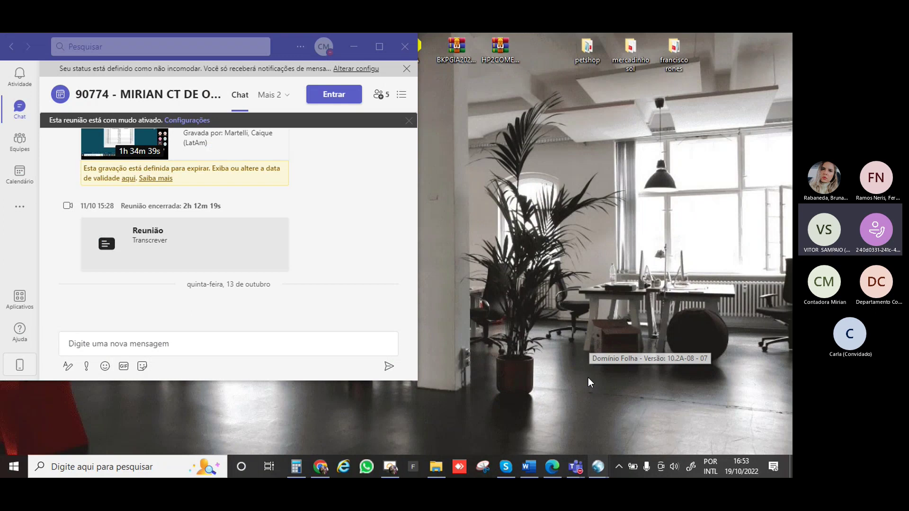
click(588, 377)
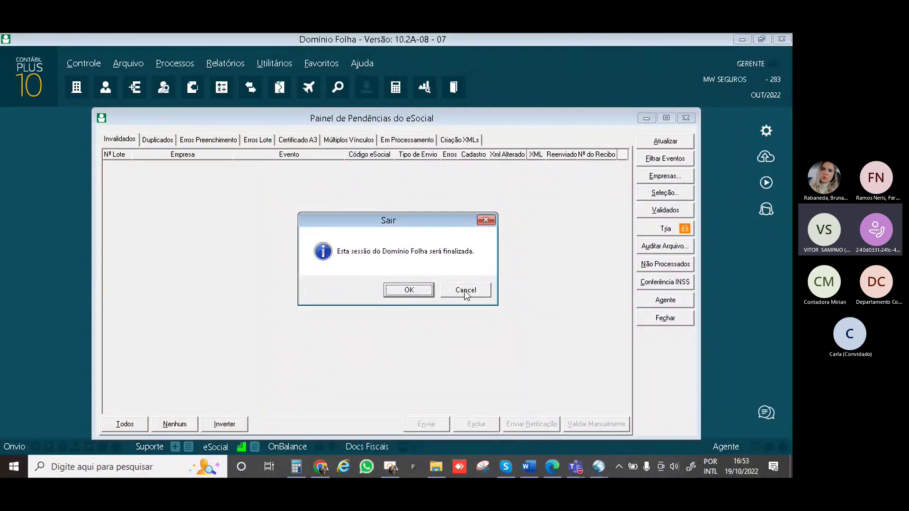
Cancel the session-end prompt and review the filling-error, batch-error and A3 certificate pending tabs
click(464, 291)
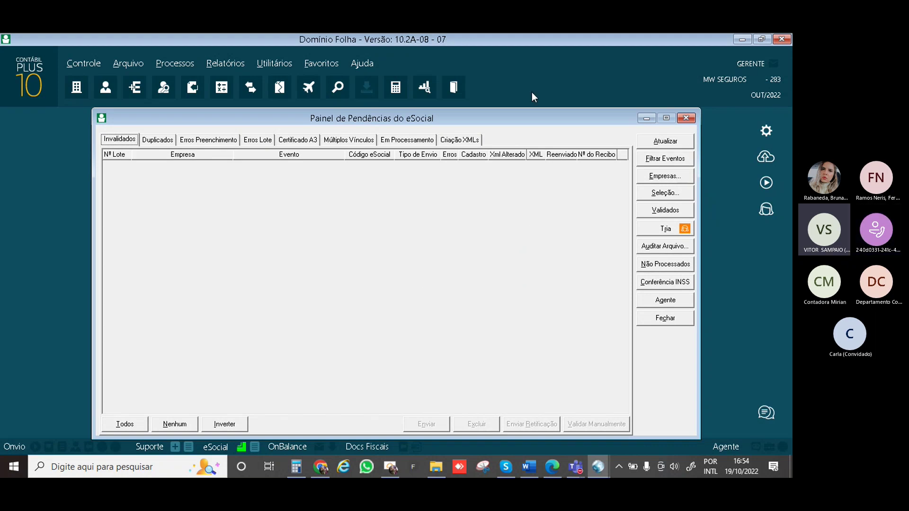
mouse_move(513, 122)
mouse_down()
mouse_move(497, 113)
mouse_move(506, 118)
mouse_up()
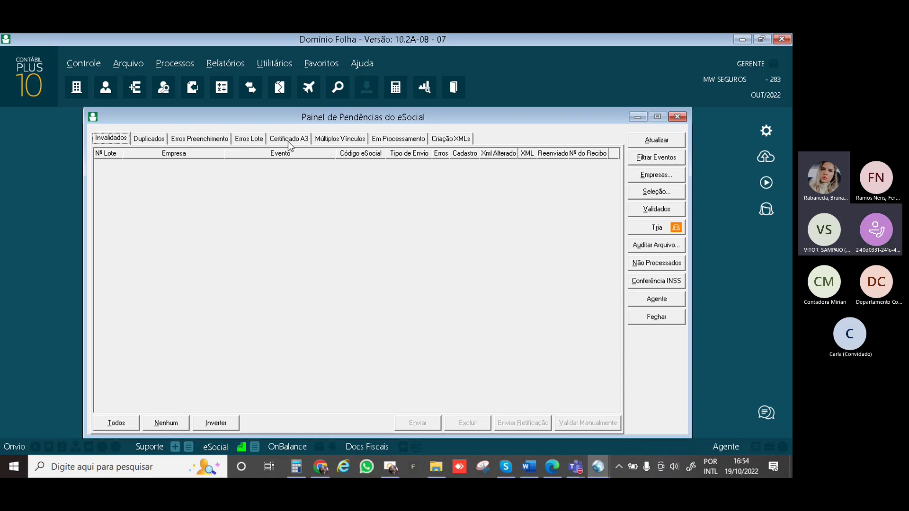
click(203, 141)
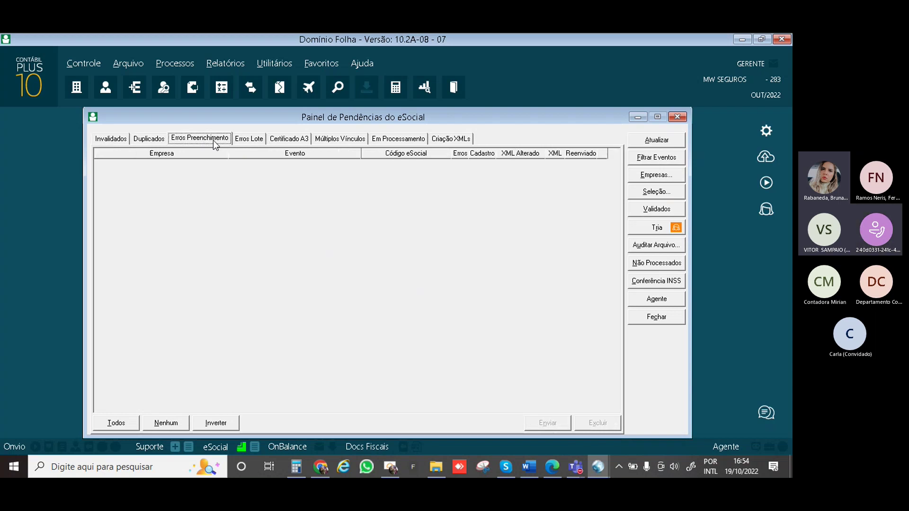
click(249, 140)
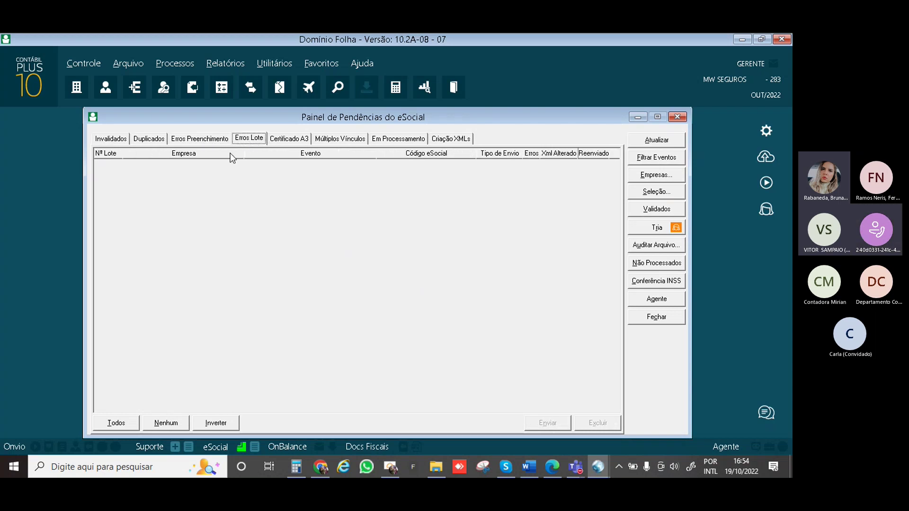
click(280, 141)
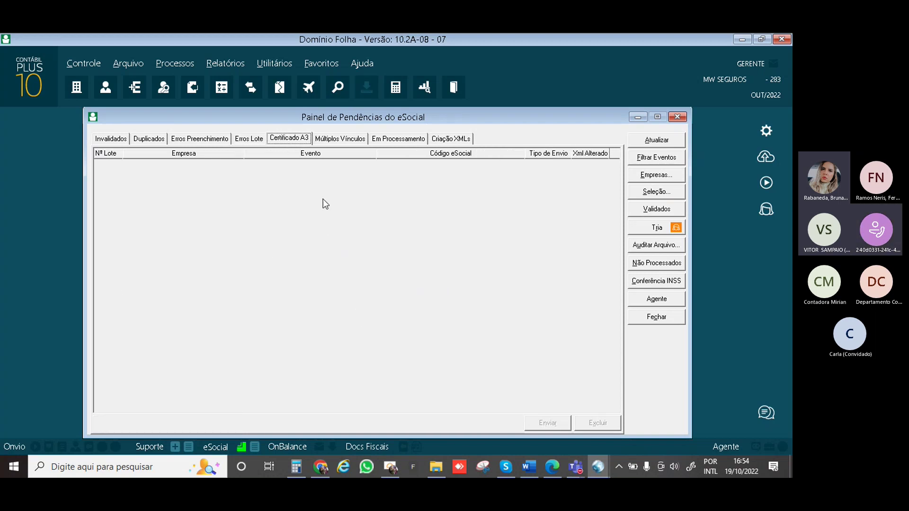
Check the multiple-employment pending items and finish on the empty Em Processamento tab
click(343, 141)
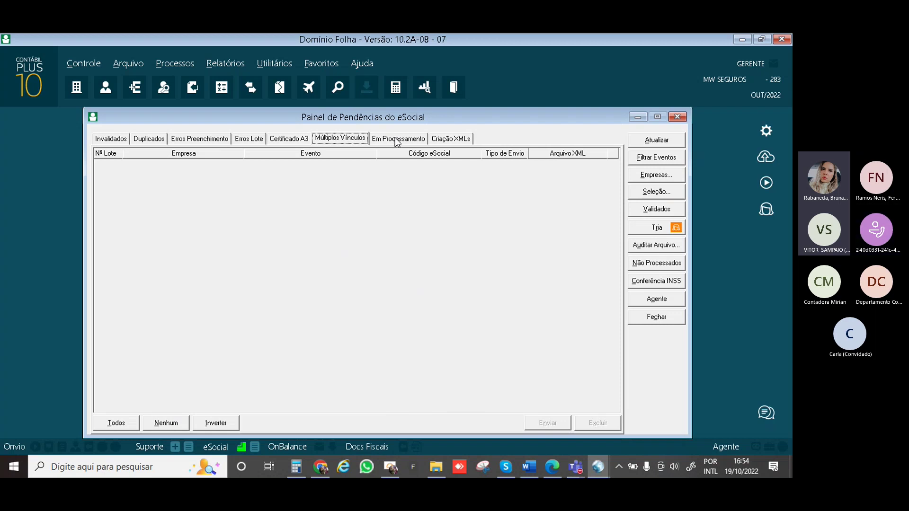
click(396, 142)
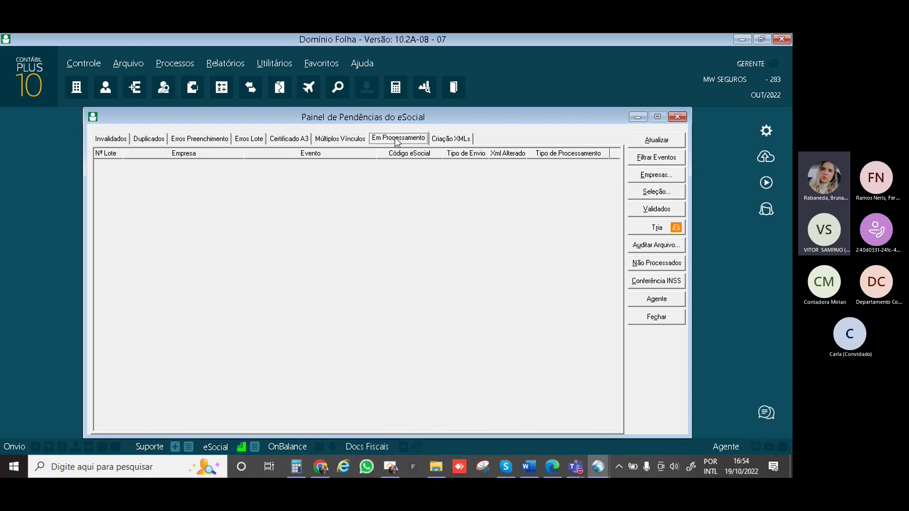
click(355, 142)
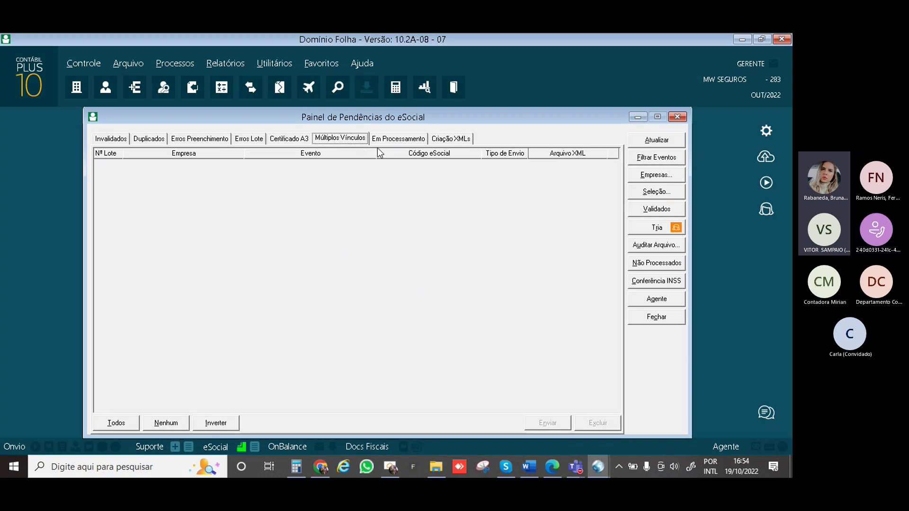
click(397, 138)
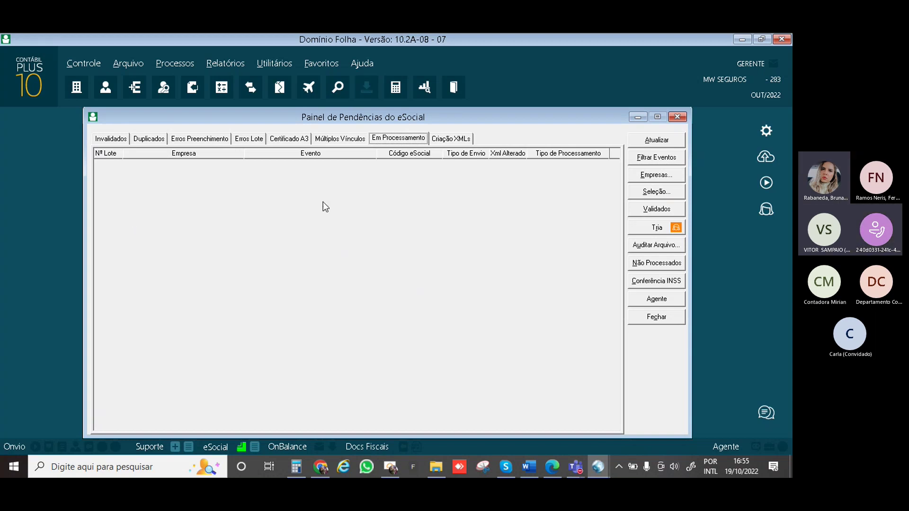
Open Validados and browse its Não periódicos, Periódicos, Advertências and Saúde e Segurança tabs
click(660, 212)
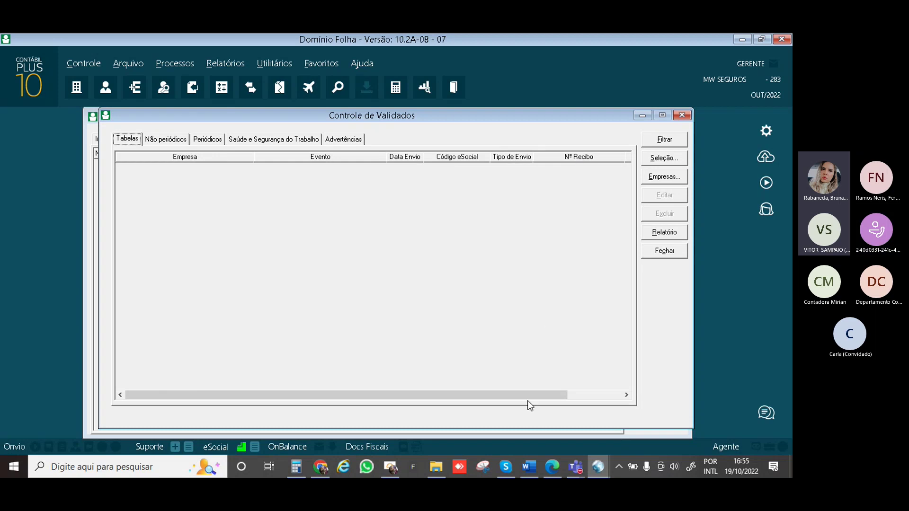
click(592, 395)
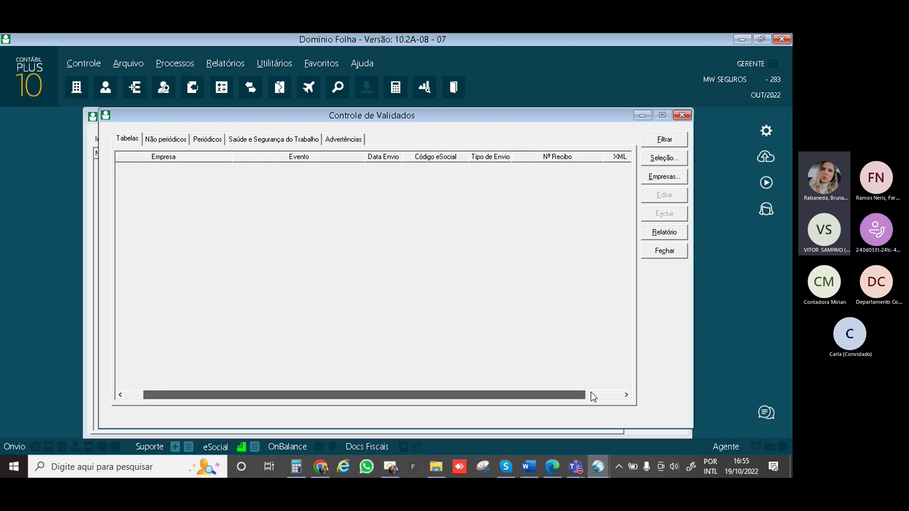
click(590, 396)
click(174, 138)
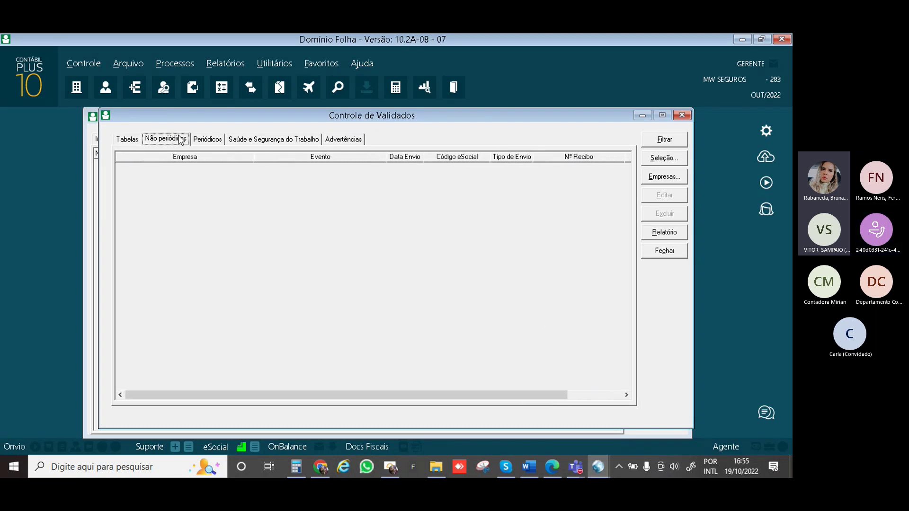
click(210, 141)
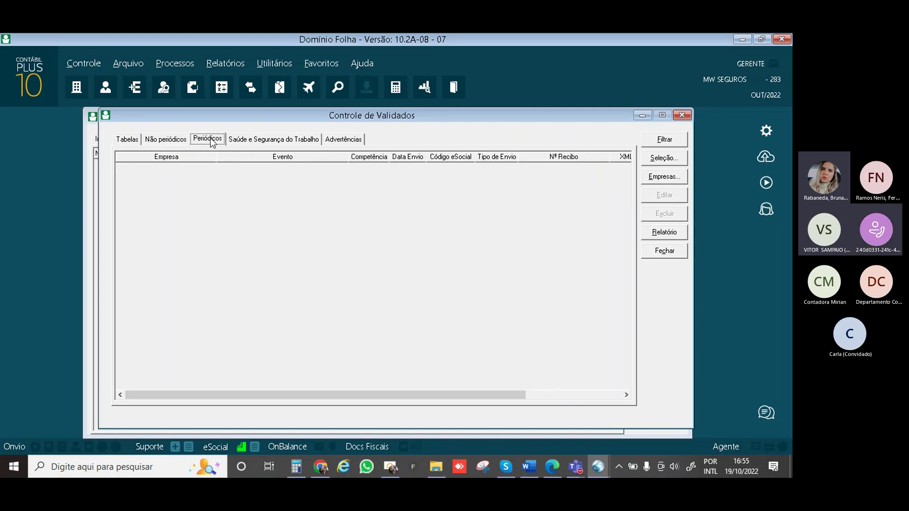
click(252, 143)
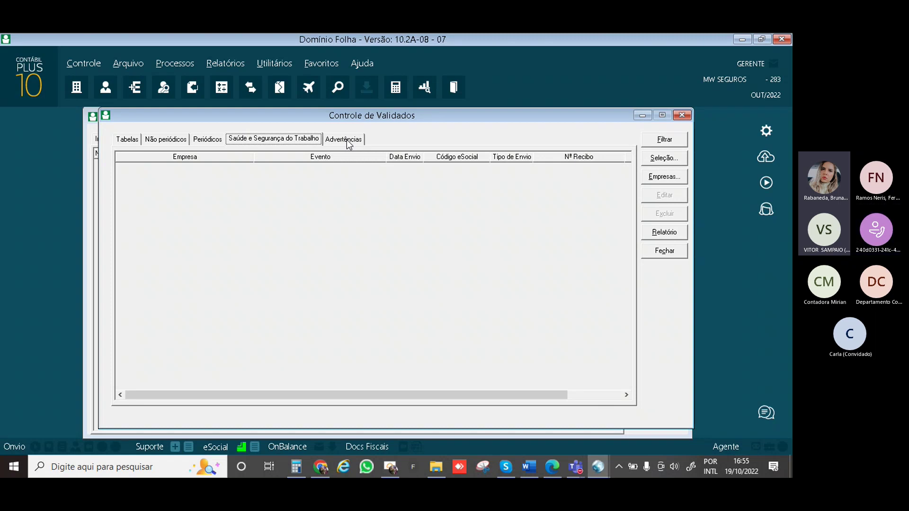
click(346, 140)
click(303, 140)
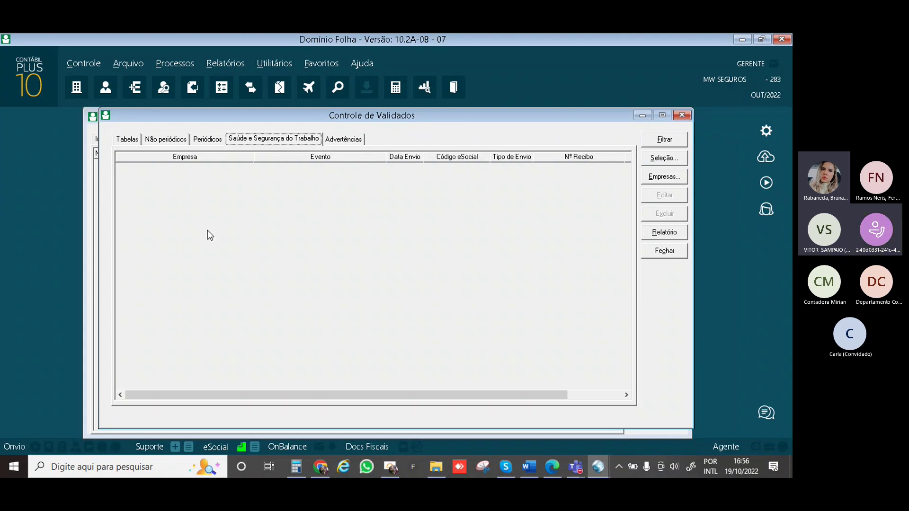
Switch Controle de Validados to the Advertências tab, which lists no validated events
click(352, 139)
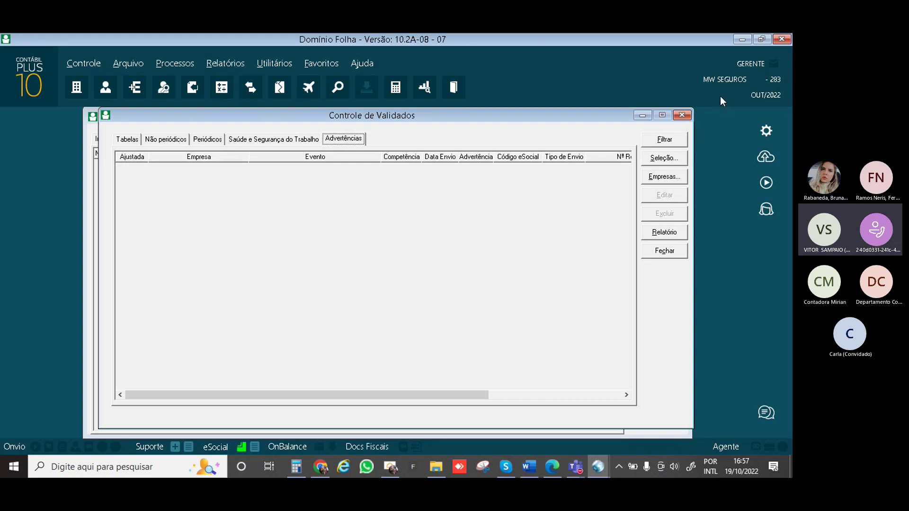
Close the eSocial windows and show the Processos > Férias > Aviso Prévio submenu
click(684, 119)
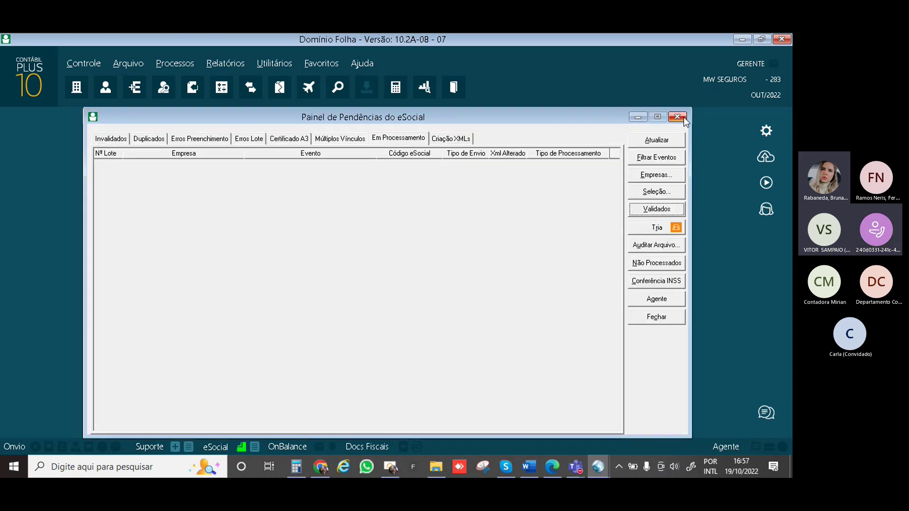
click(681, 118)
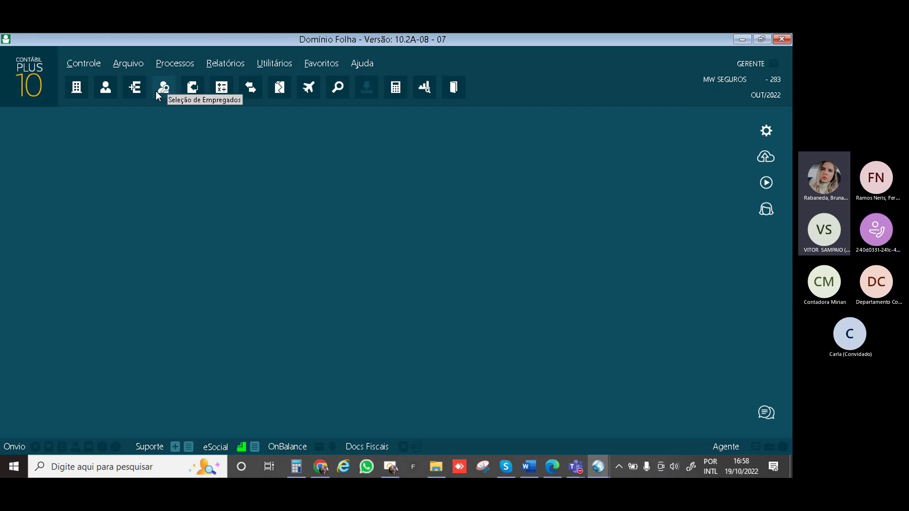
click(171, 66)
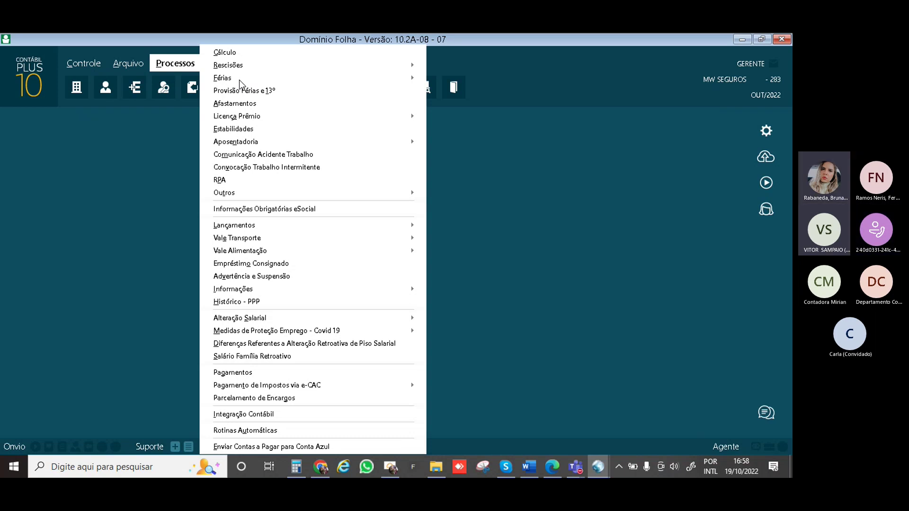
mouse_move(240, 78)
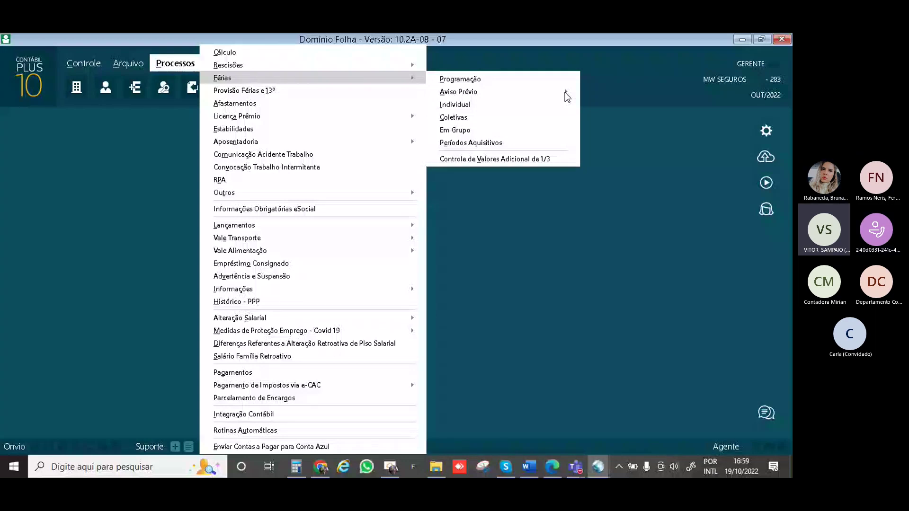
mouse_move(565, 92)
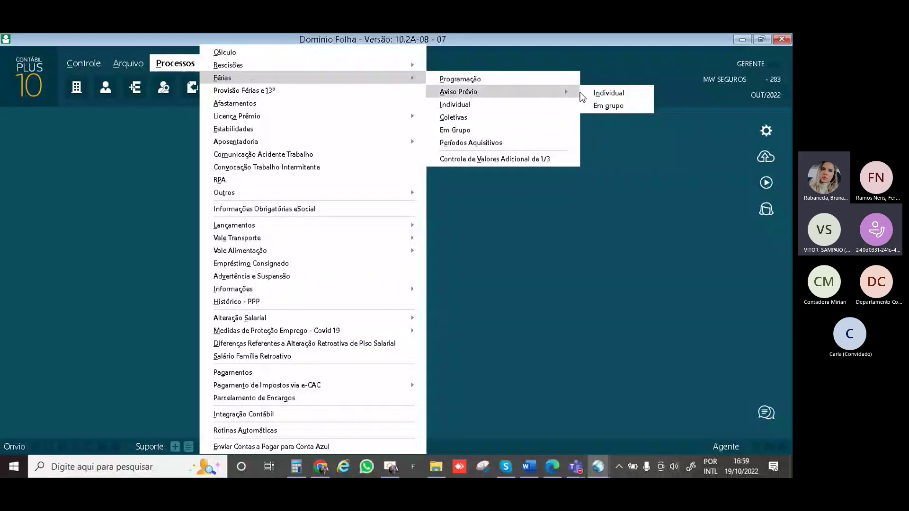
click(632, 98)
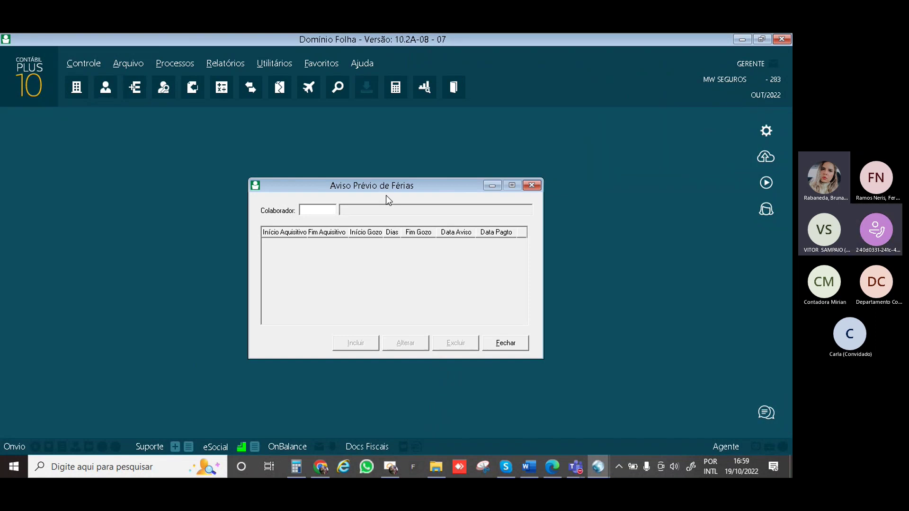
click(505, 343)
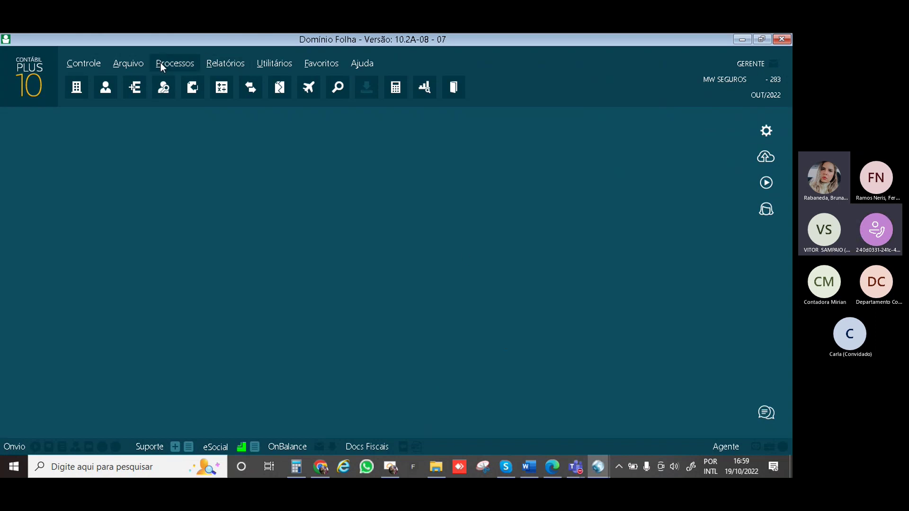
click(160, 62)
mouse_move(341, 77)
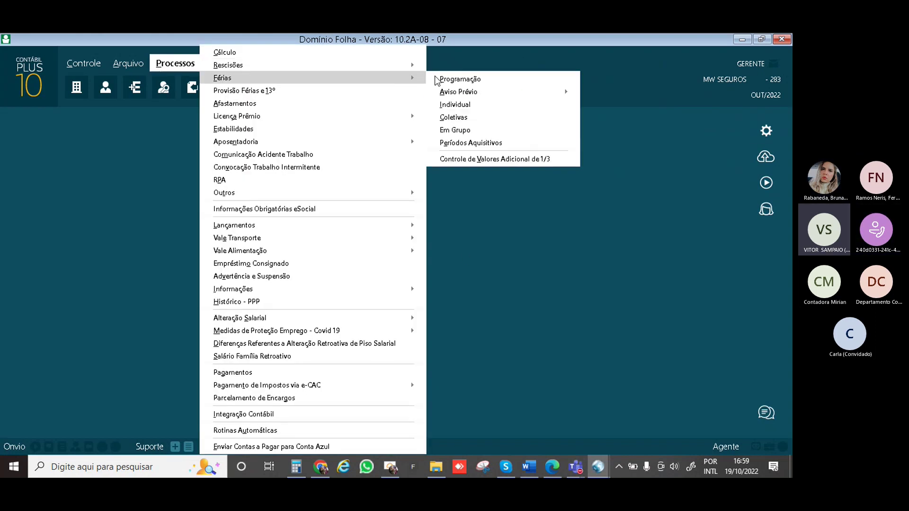
Open the individual vacation notice for employee 1 and add a 01/10/2022–30/09/2023 period entry
mouse_move(567, 93)
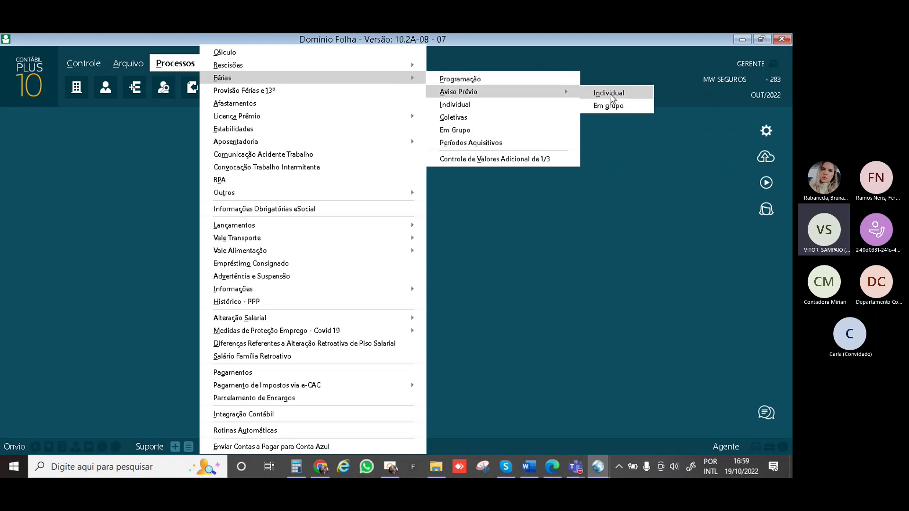
click(609, 93)
click(318, 210)
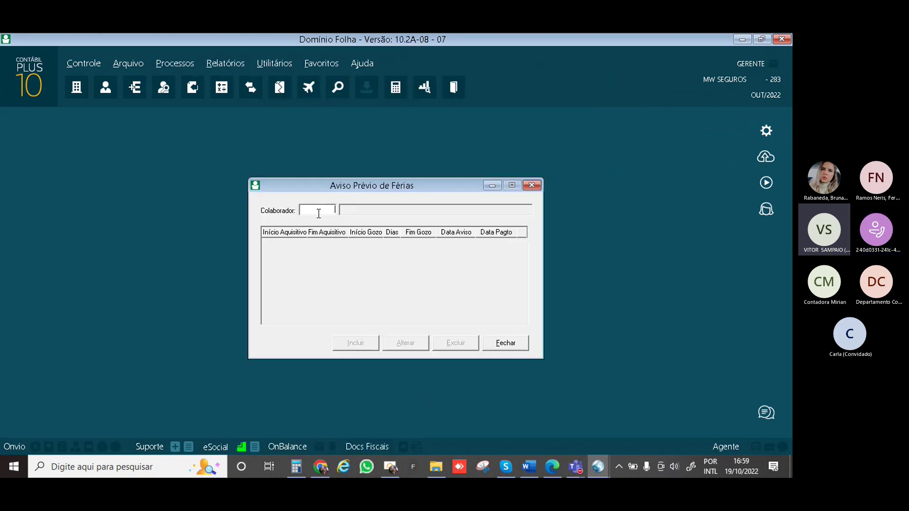
text(1)
key(Tab)
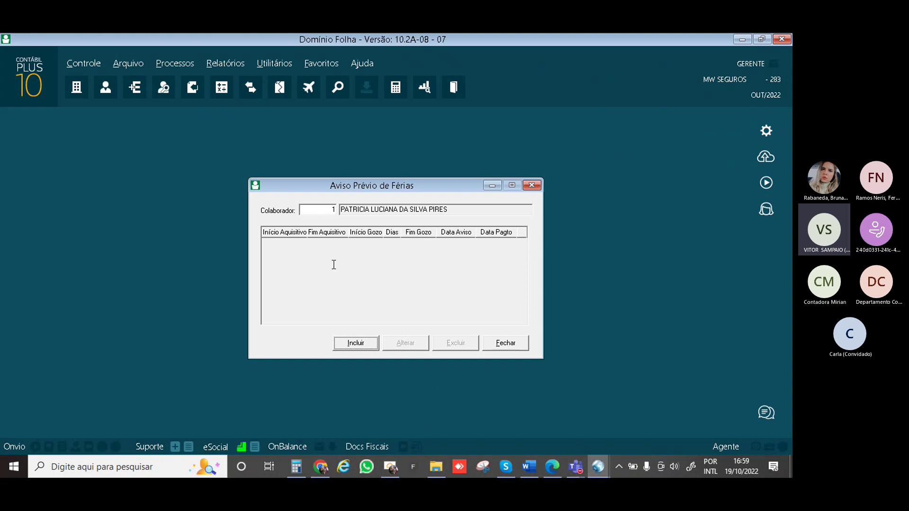
click(355, 343)
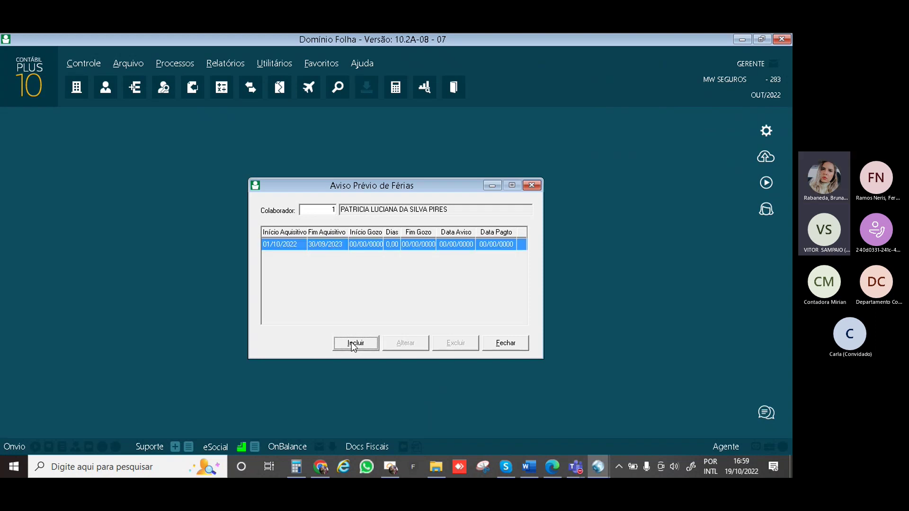
Save employee 1's notice: 20 days from 07/11/2022, abono pecuniário, printed on save
click(355, 343)
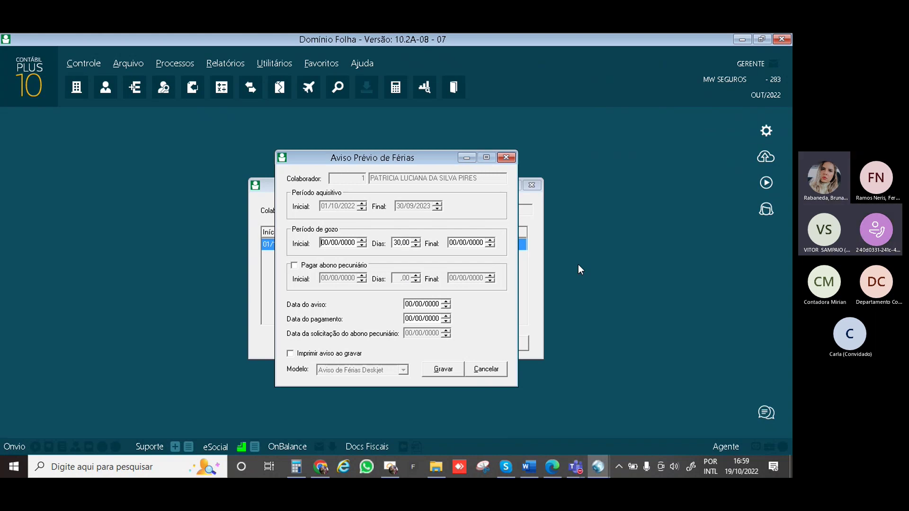
text(07/11/2022)
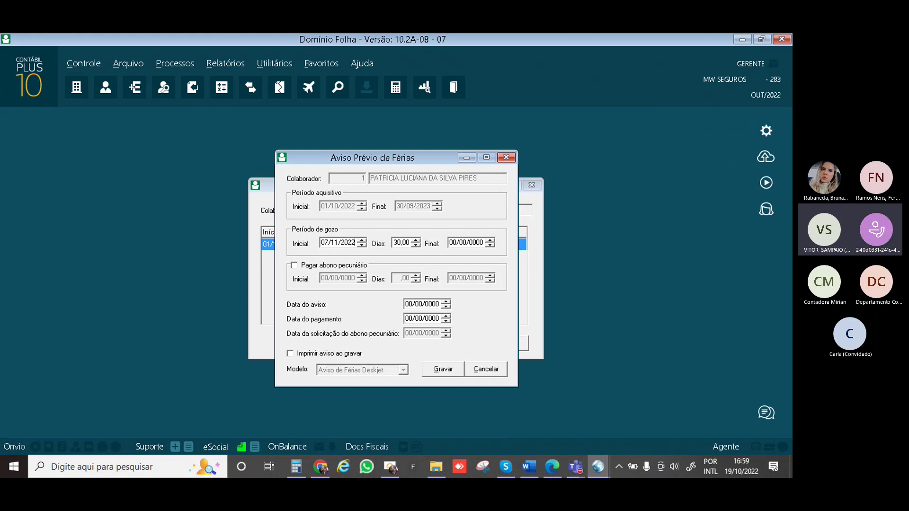
key(Tab)
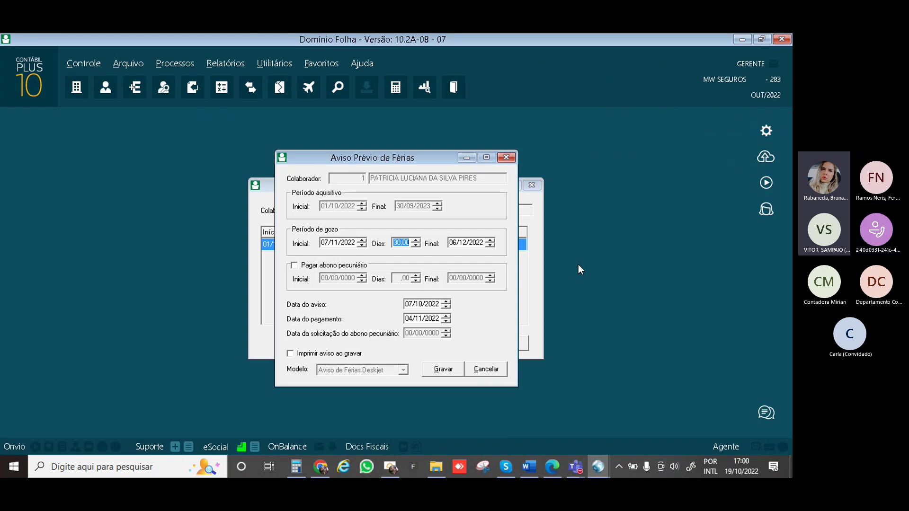
text(20)
key(Tab)
click(295, 266)
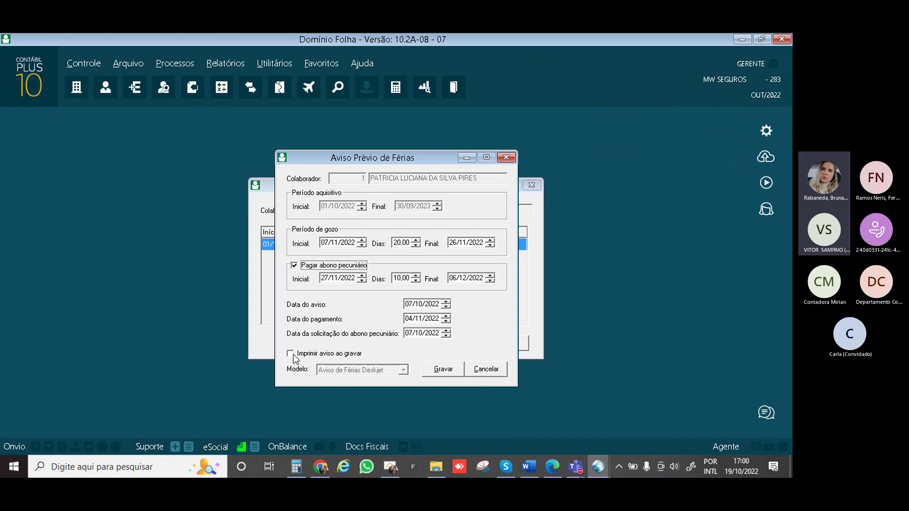
click(291, 353)
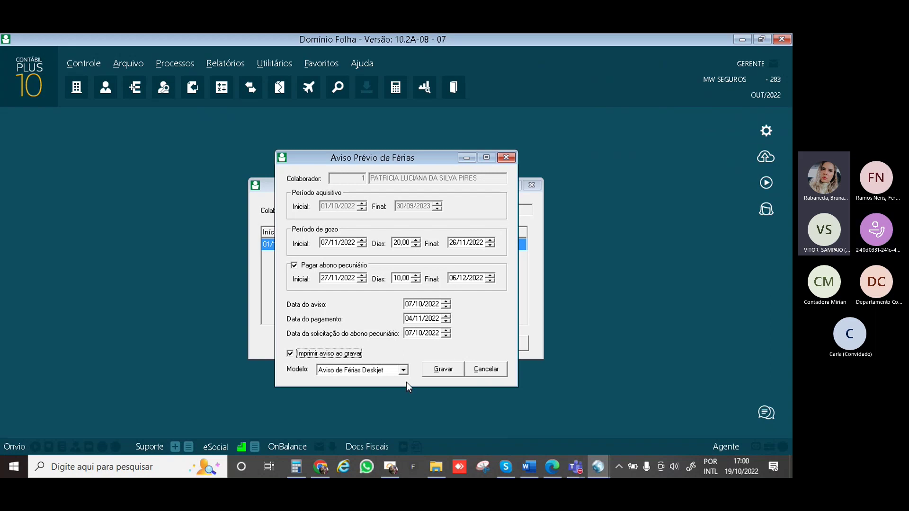
click(450, 372)
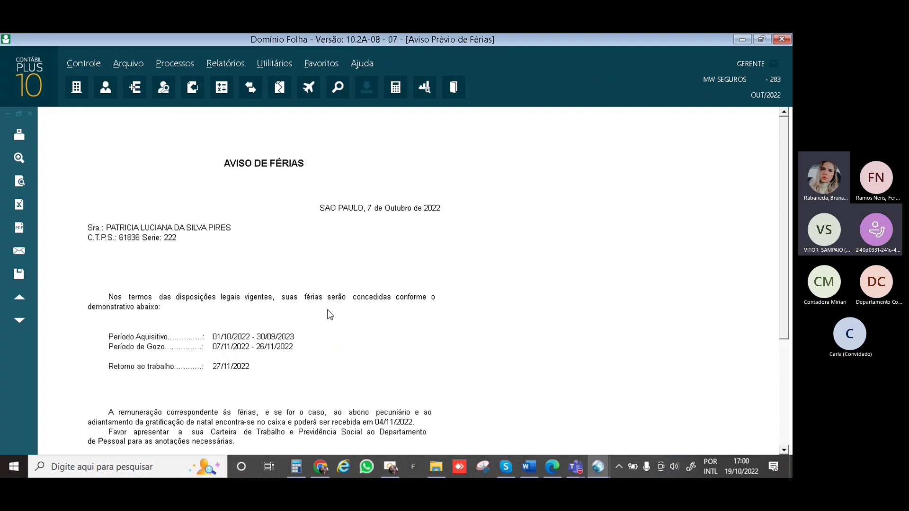
Review the Aviso de Férias preview, then close it to return to the notice list
scroll(341, 251, down, 3)
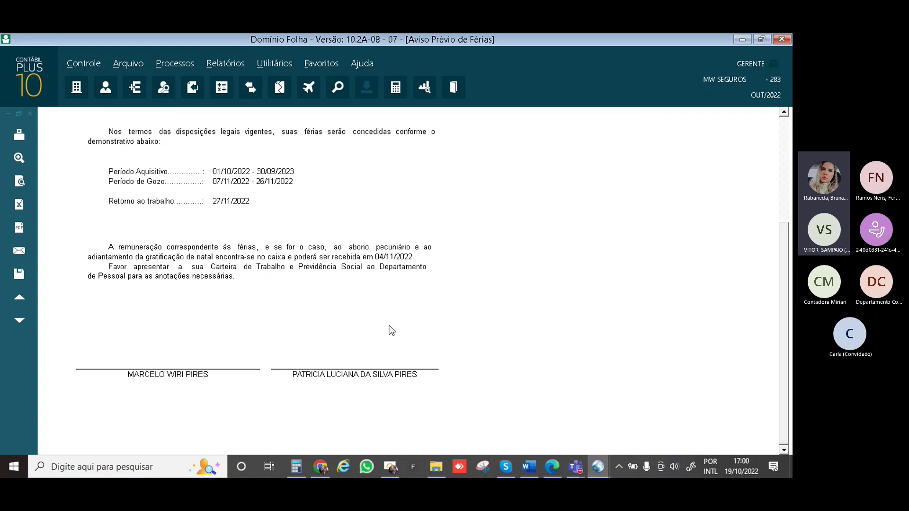
scroll(385, 319, up, 3)
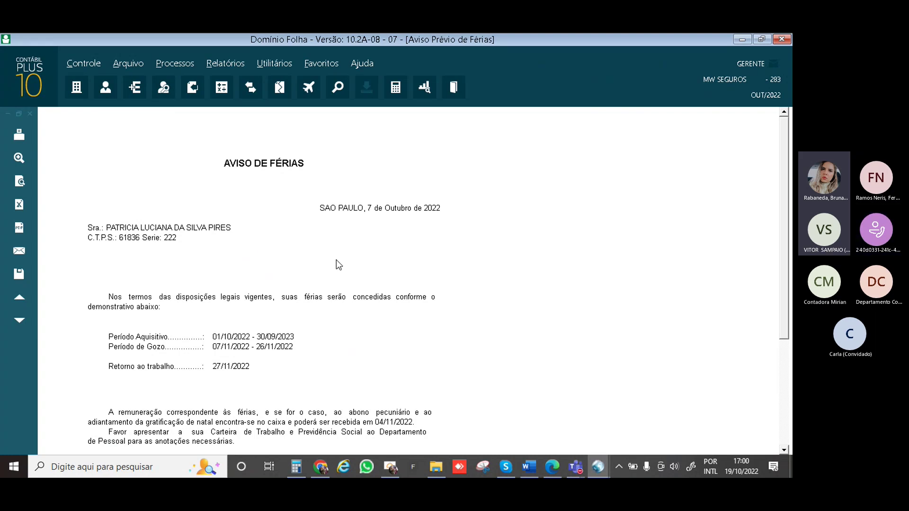
scroll(382, 260, down, 3)
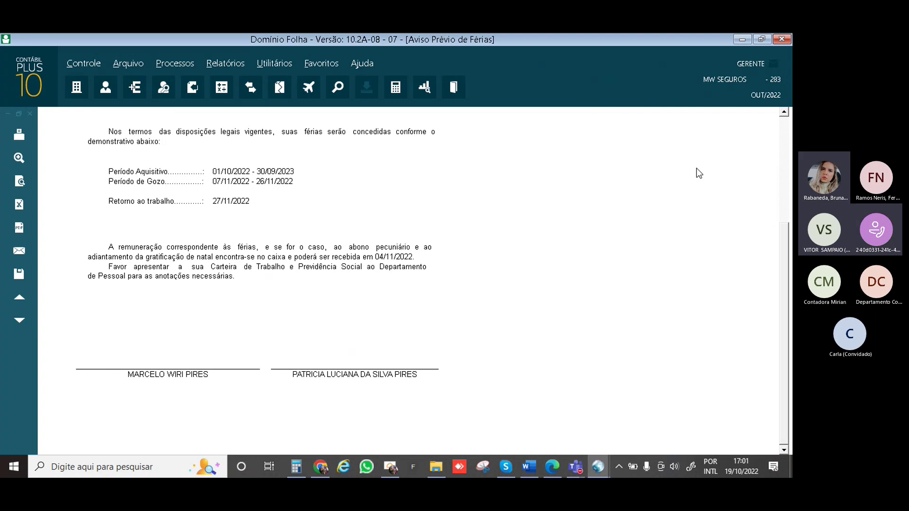
key(Escape)
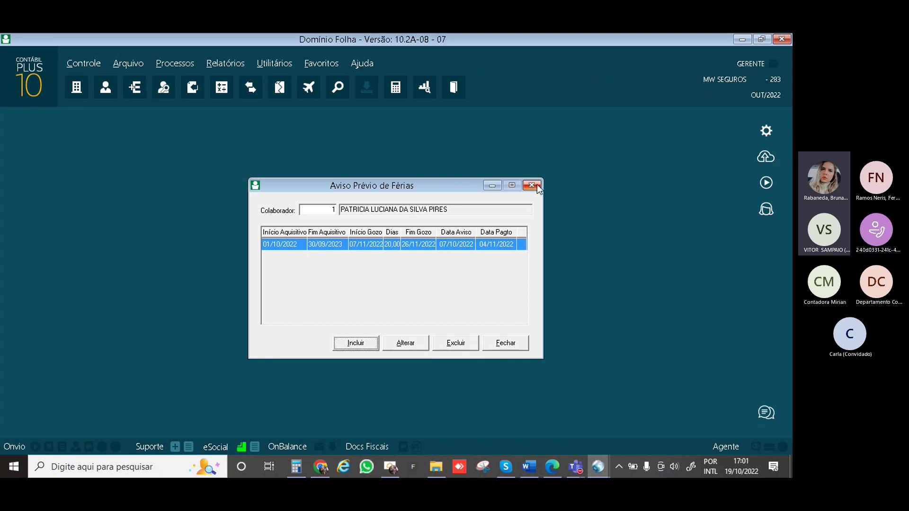
Close Aviso Prévio and start a new Férias calculation for employee 1
click(504, 344)
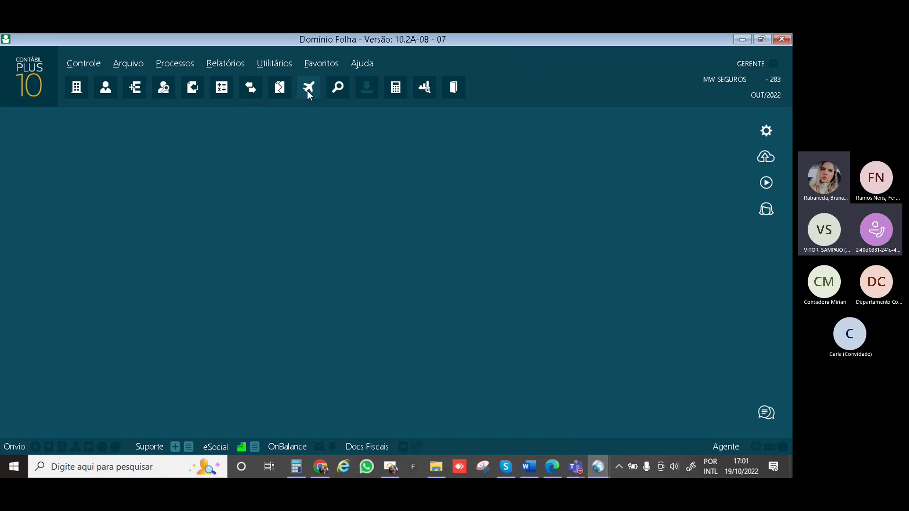
click(308, 90)
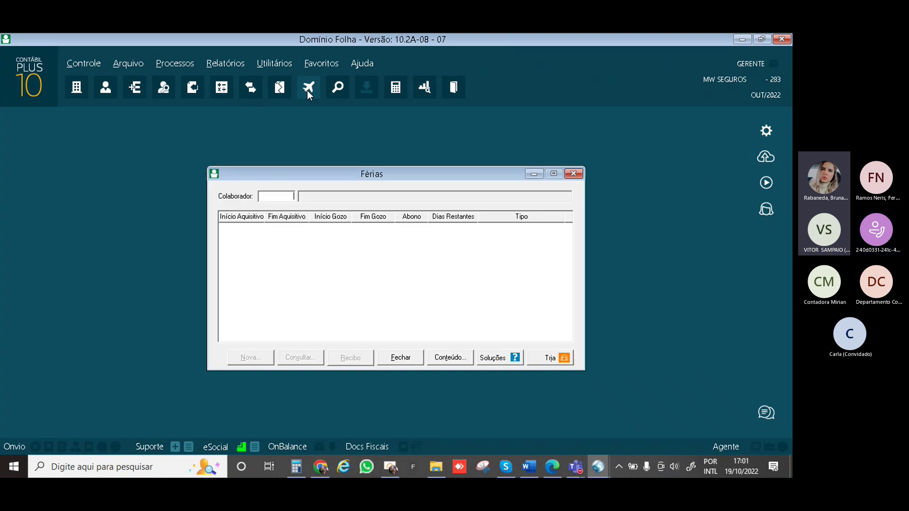
text(1)
key(Tab)
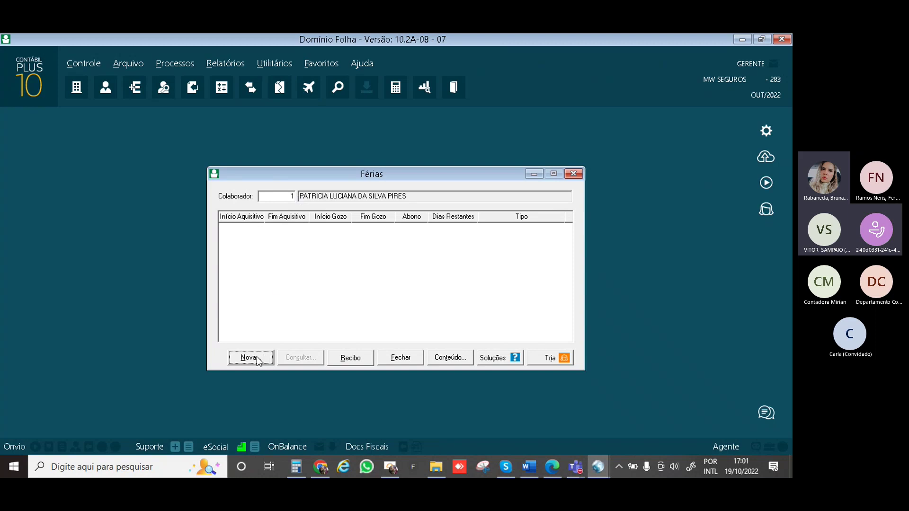
click(257, 359)
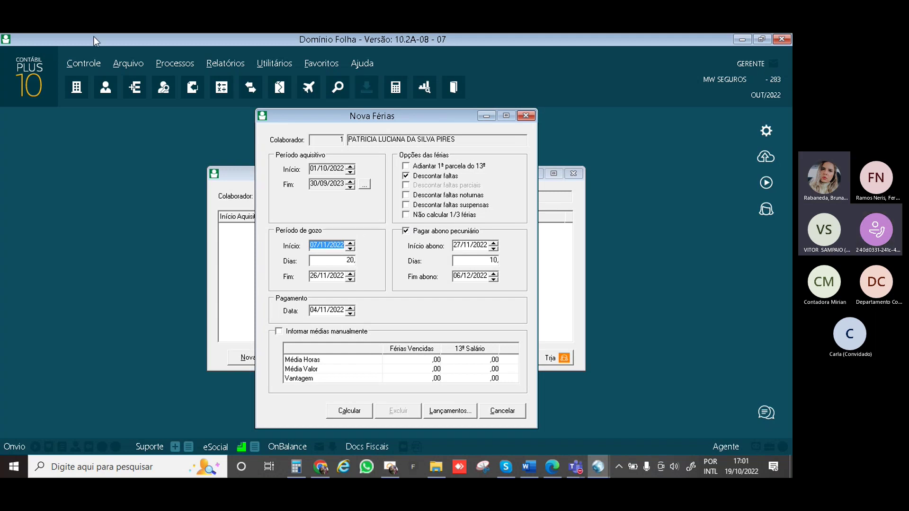
click(88, 63)
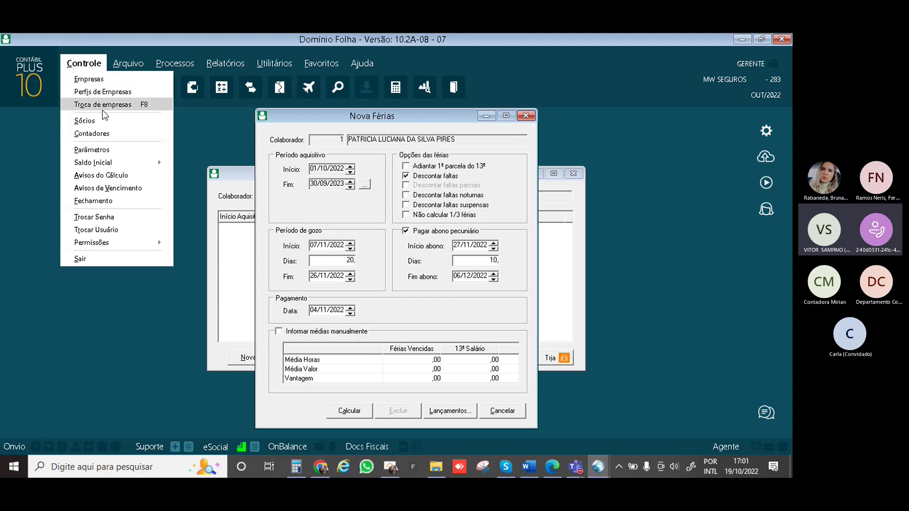
click(103, 147)
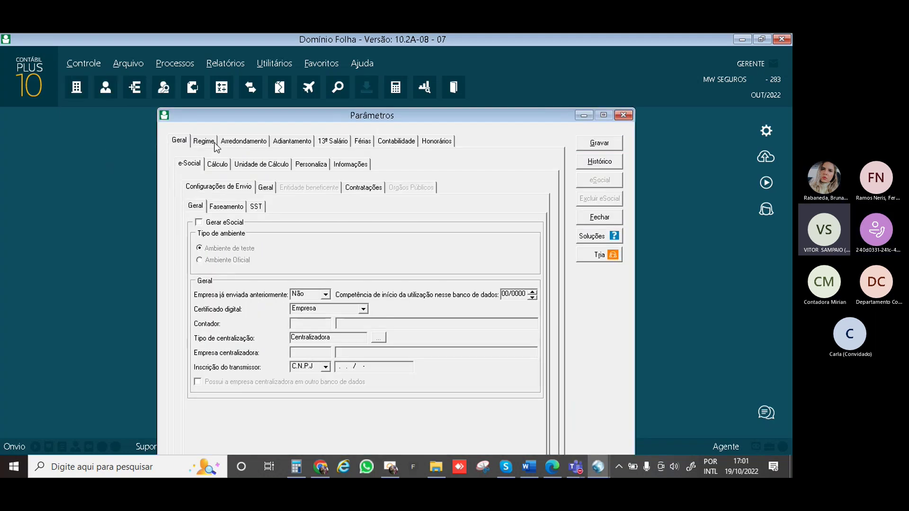
click(362, 141)
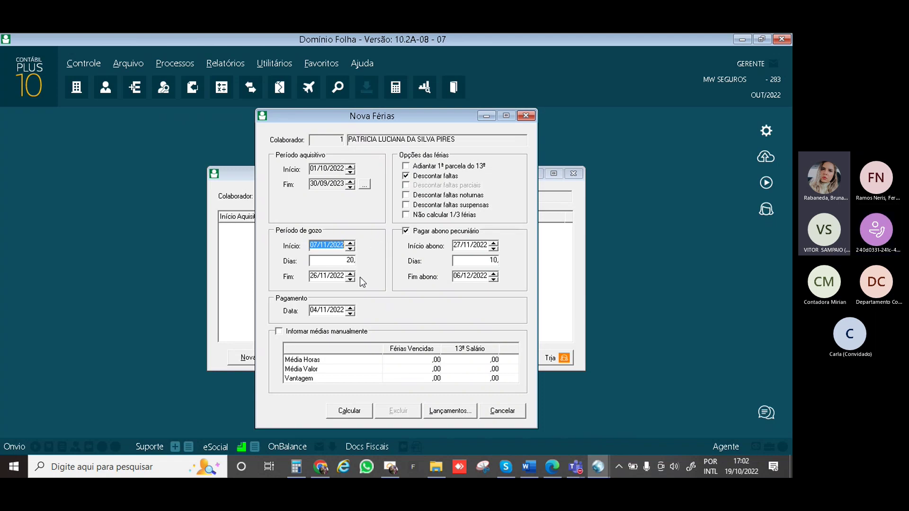
Calculate employee 1's vacation despite the open acquisition period and view the receipt, net 1.568,67
click(357, 411)
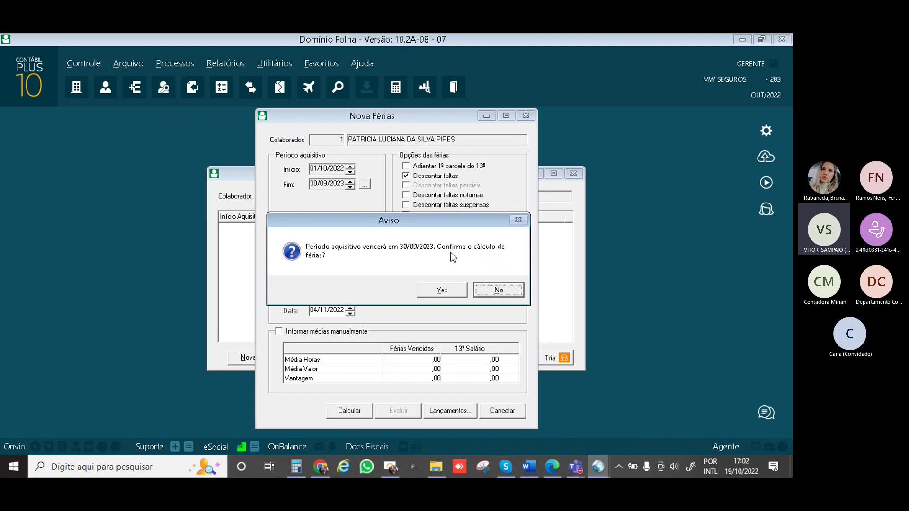
click(439, 292)
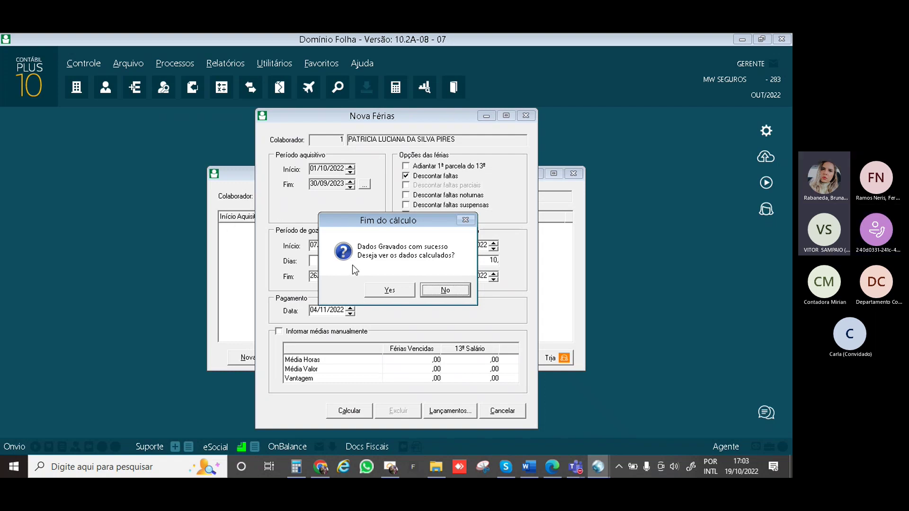
click(389, 291)
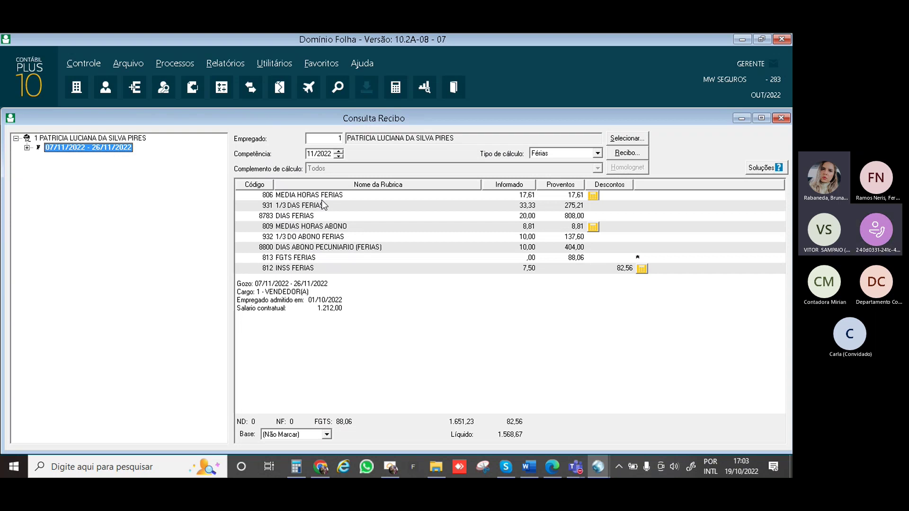
click(593, 195)
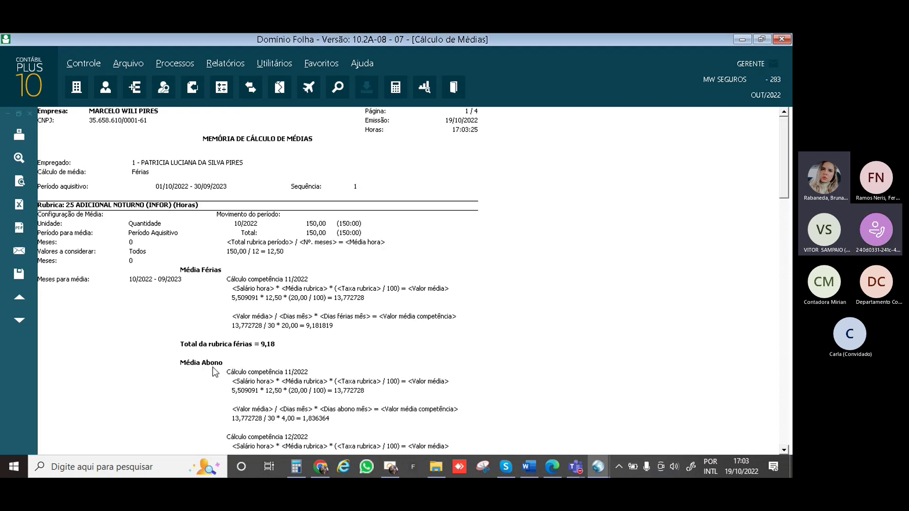
scroll(291, 278, down, 10)
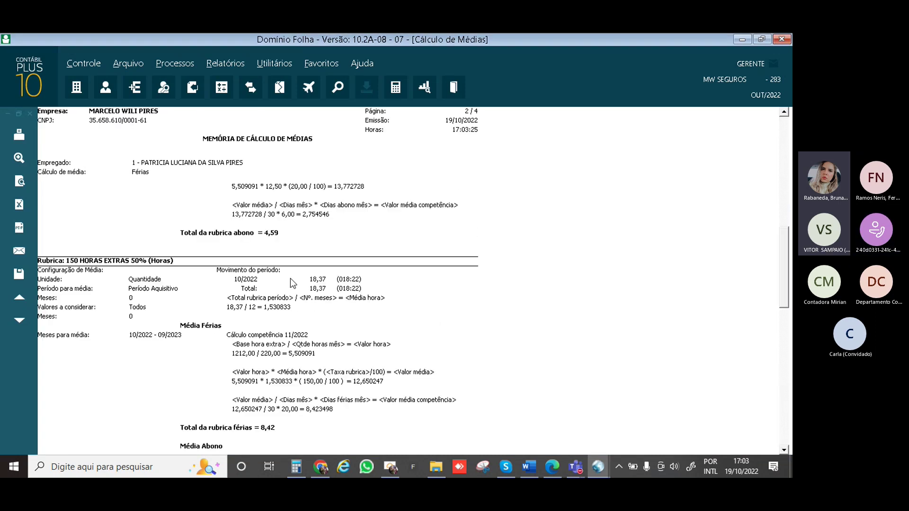
drag(786, 243, 774, 343)
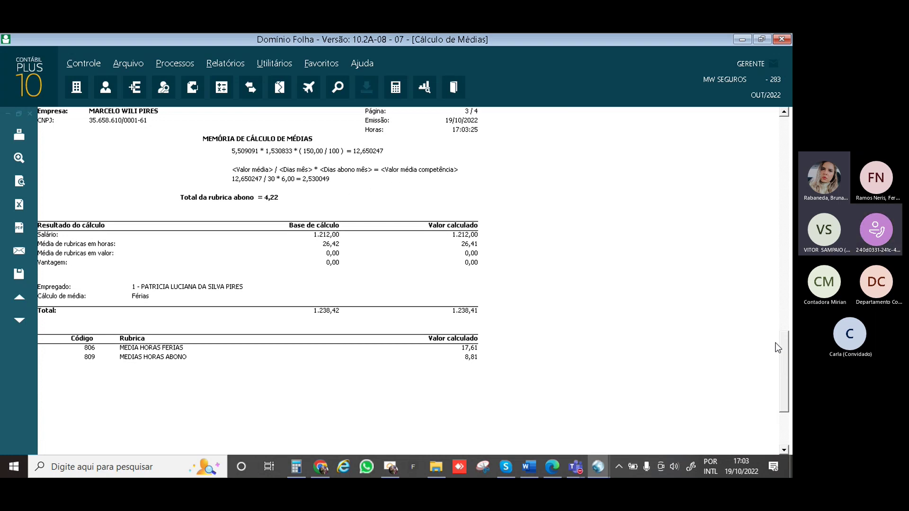
drag(778, 348, 786, 232)
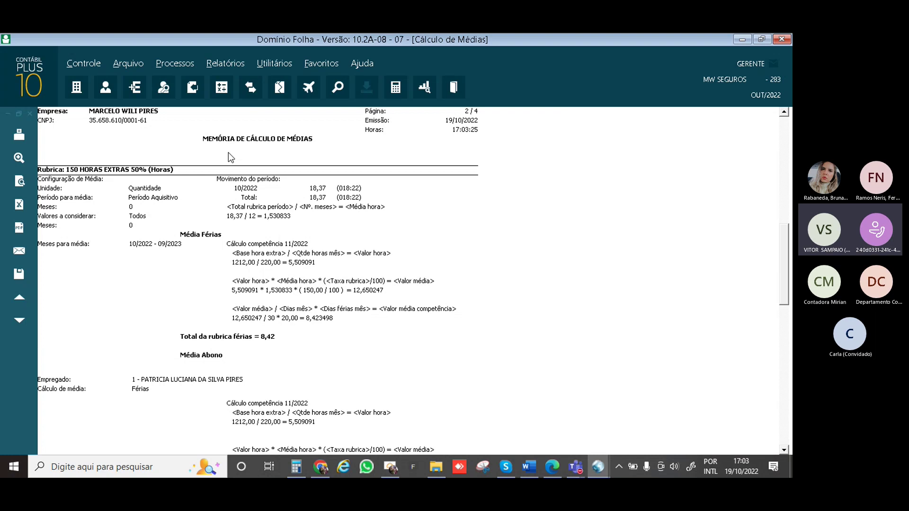
click(18, 121)
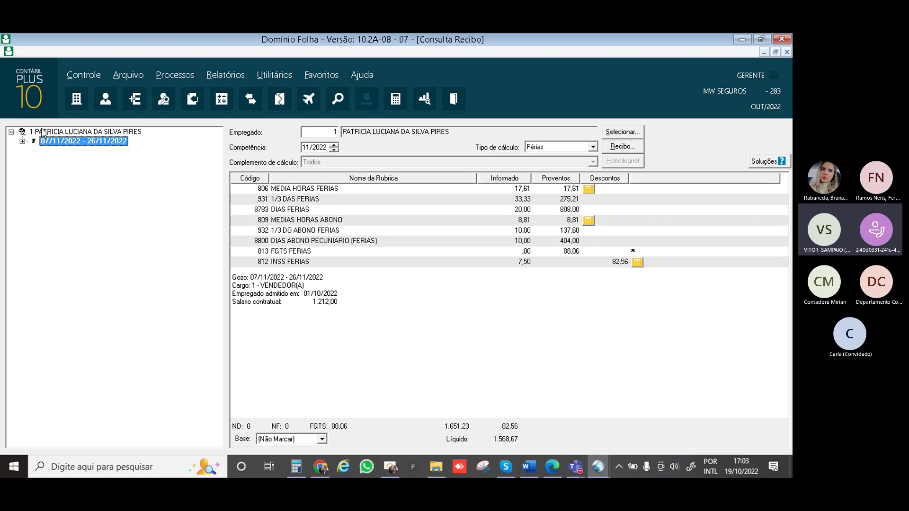
Preview employee 1's Aviso e Recibo de Férias, then close the preview and Consulta Recibo
click(621, 146)
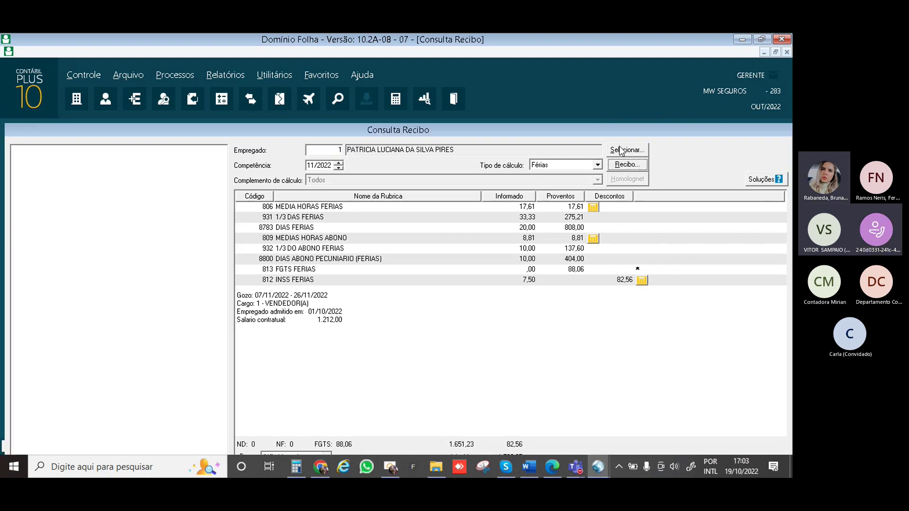
key(Return)
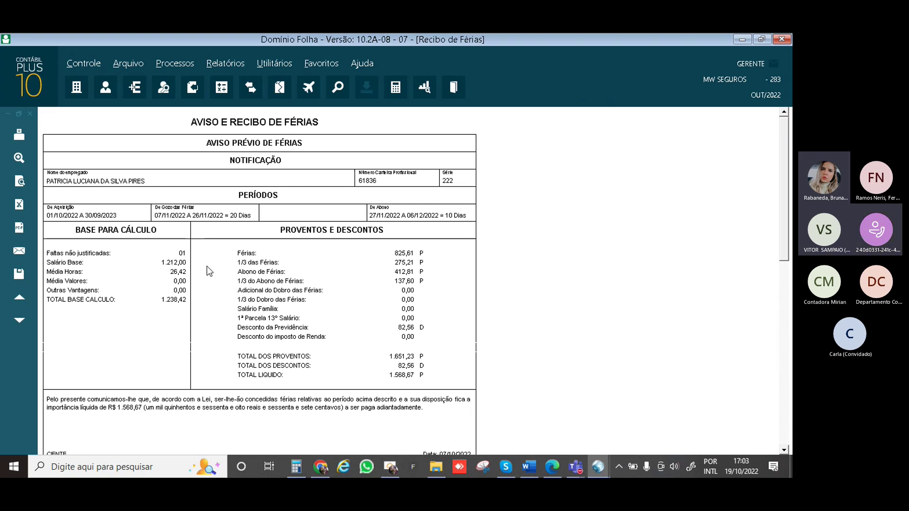
scroll(206, 266, down, 10)
scroll(207, 266, up, 10)
click(18, 196)
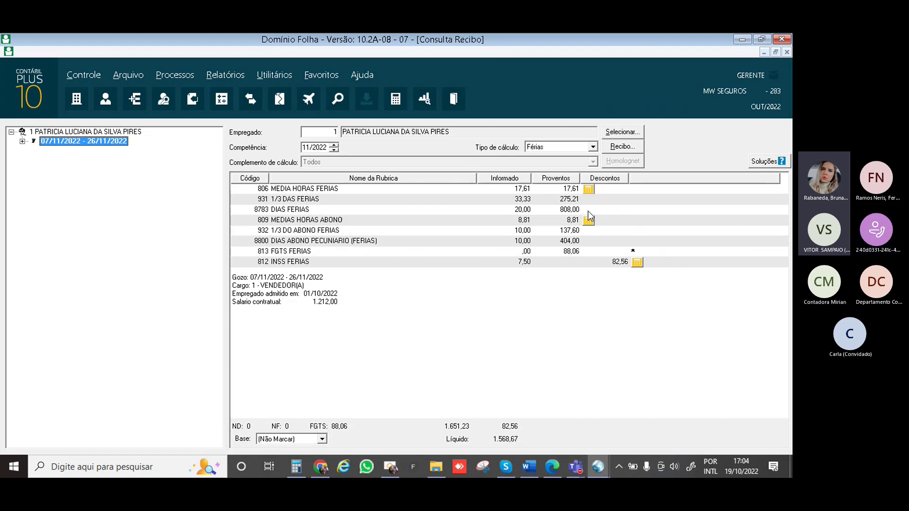
key(Escape)
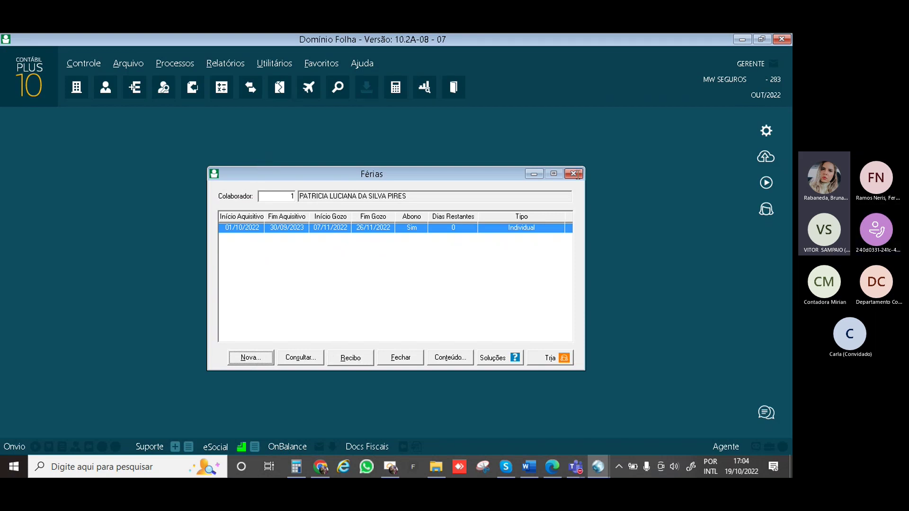
click(574, 174)
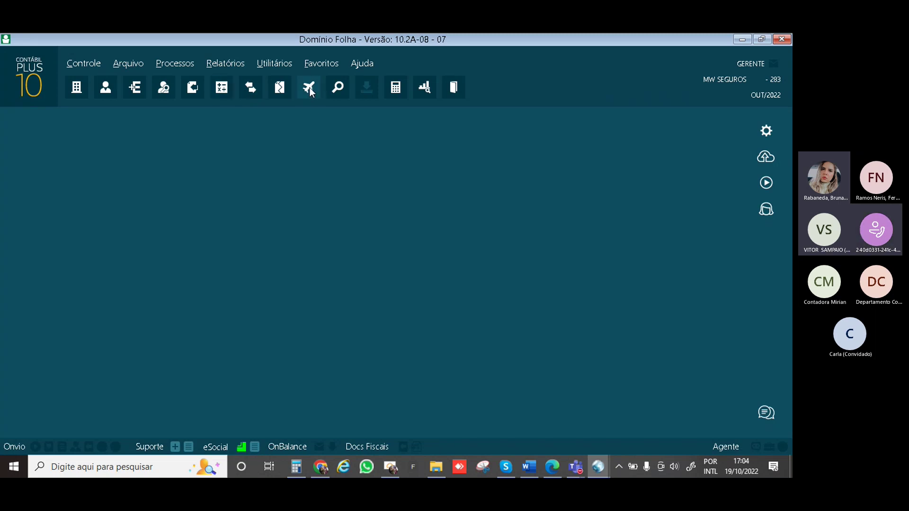
click(309, 88)
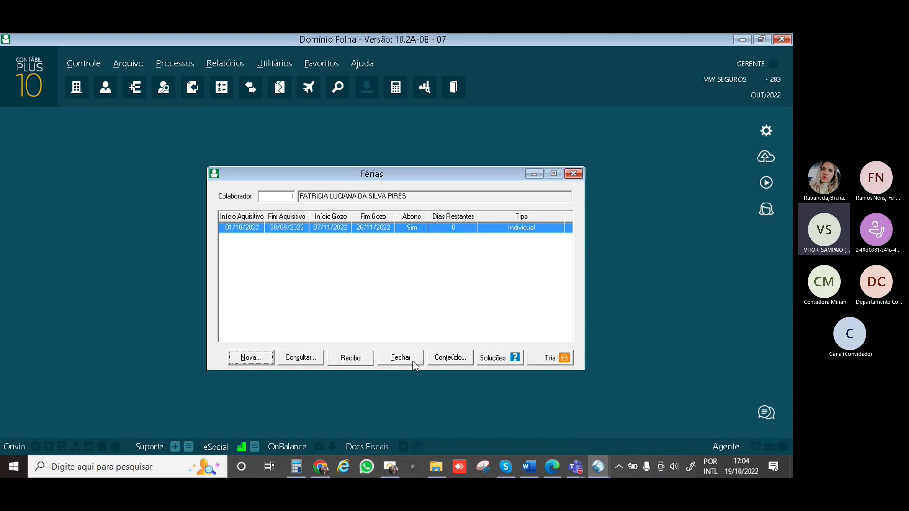
click(350, 358)
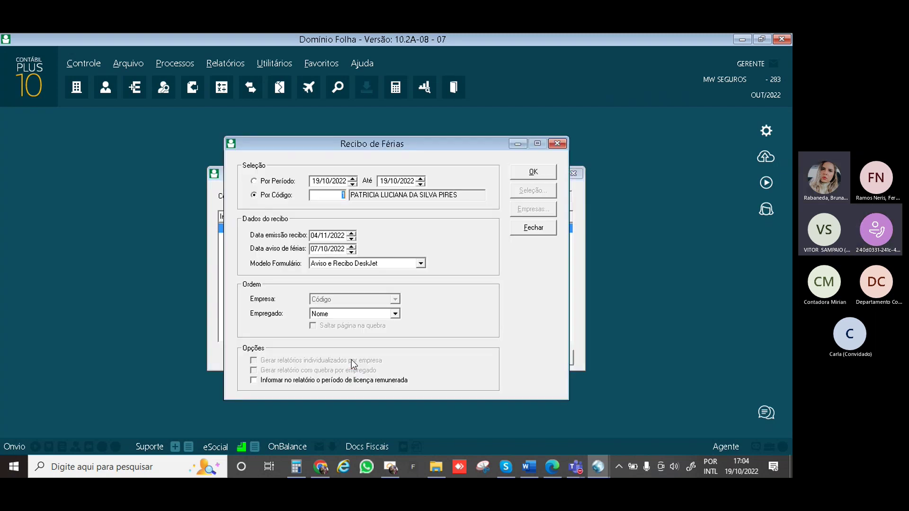
key(Return)
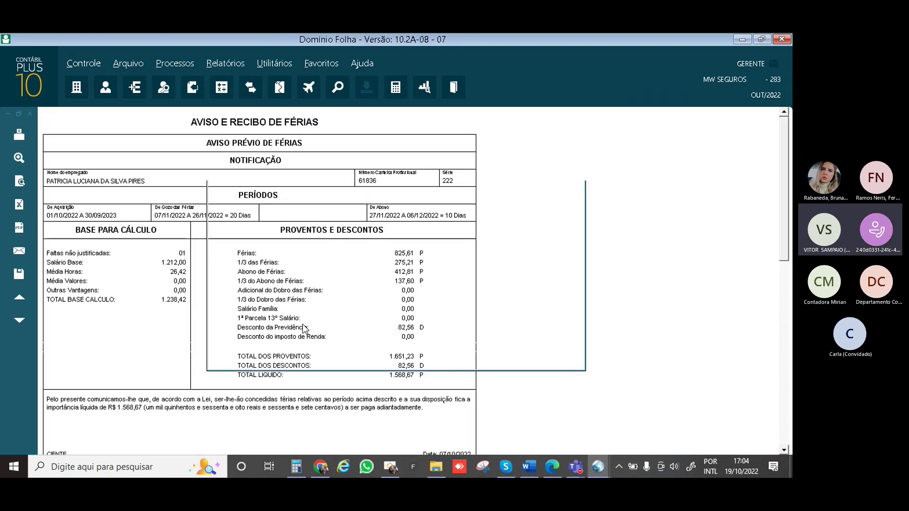
key(Escape)
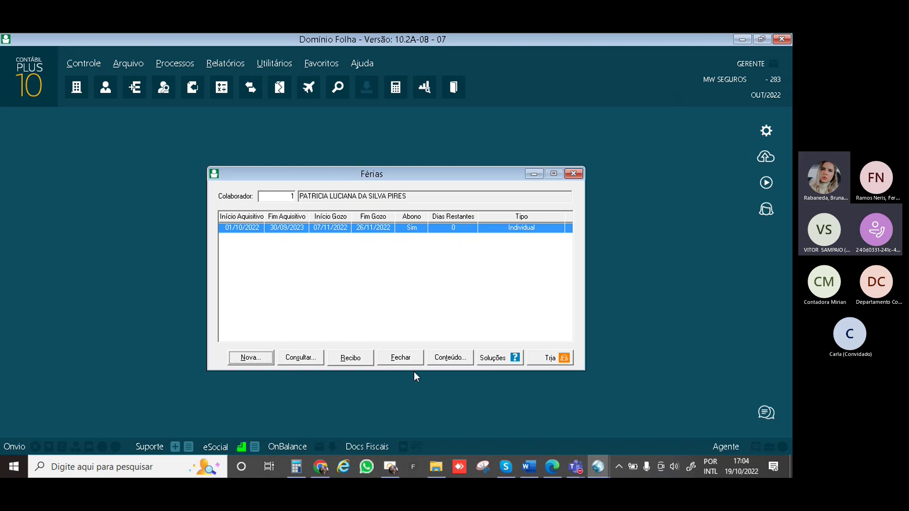
click(356, 360)
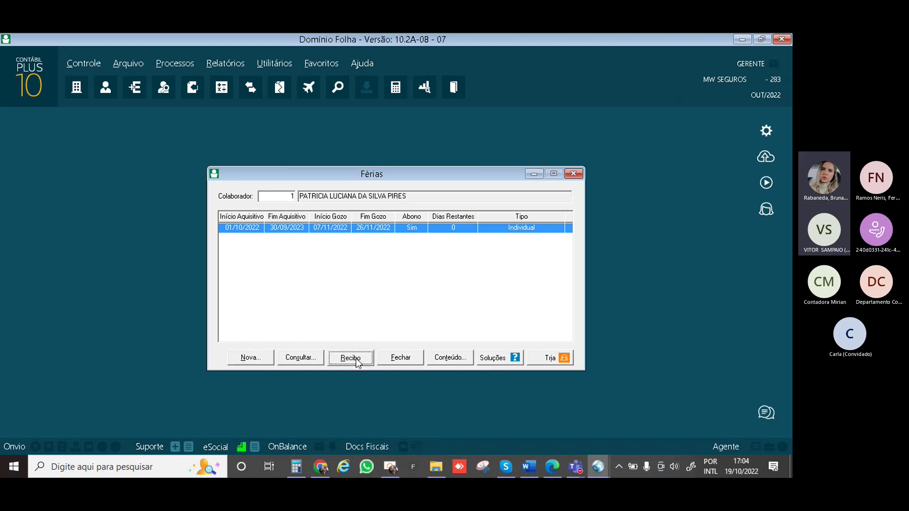
key(Return)
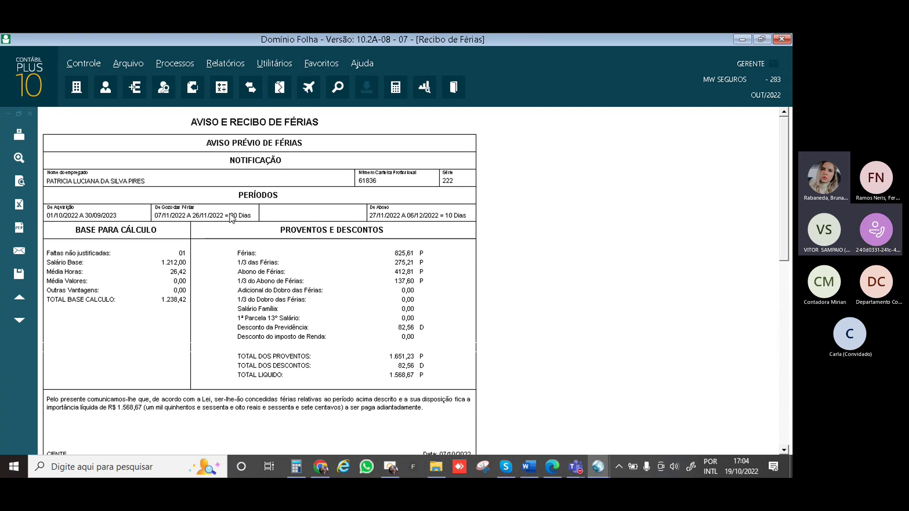
click(30, 114)
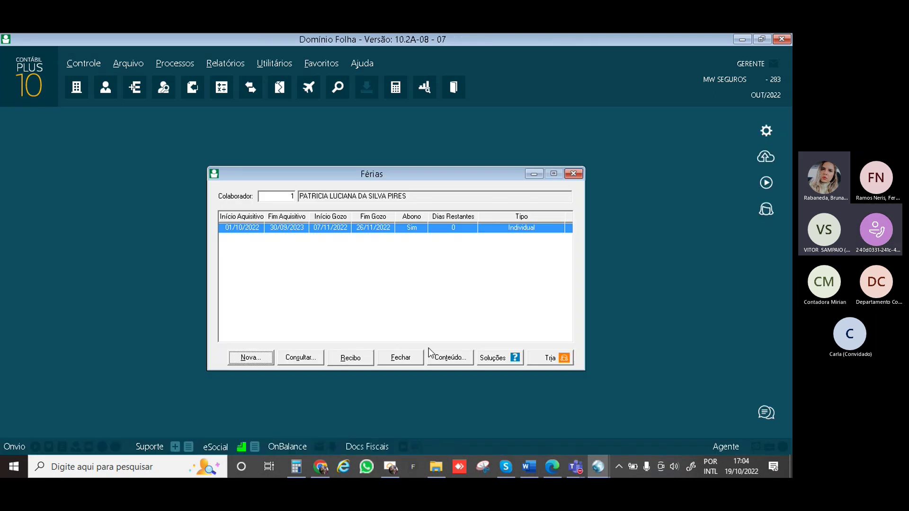
Close the Férias list and switch back to the Domínio Folha window from the taskbar
click(573, 175)
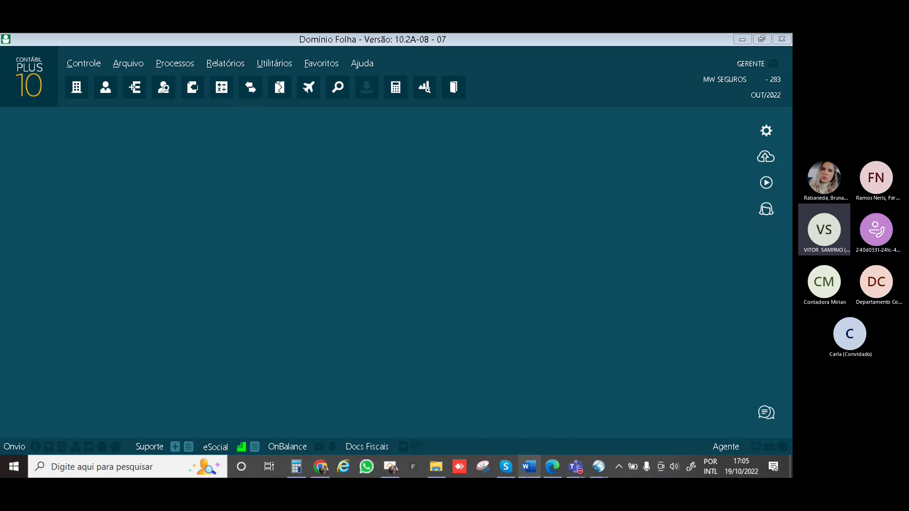
mouse_move(598, 466)
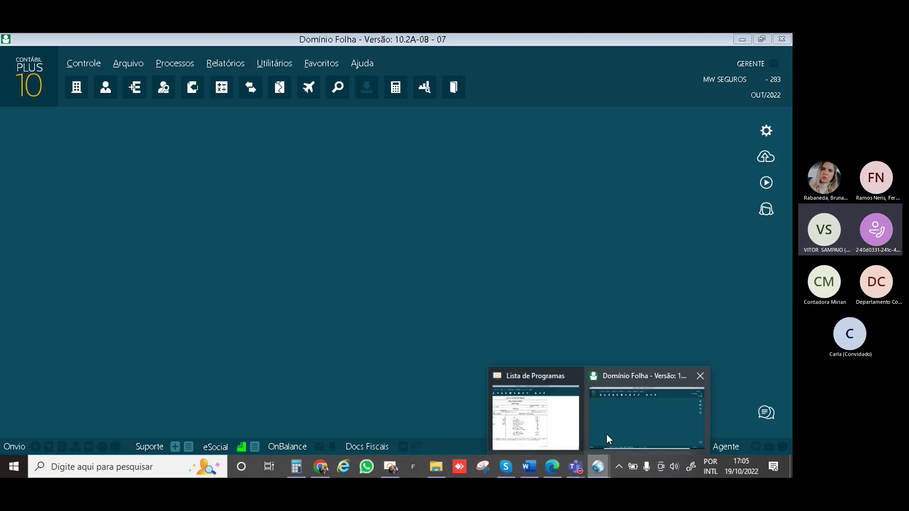
click(606, 434)
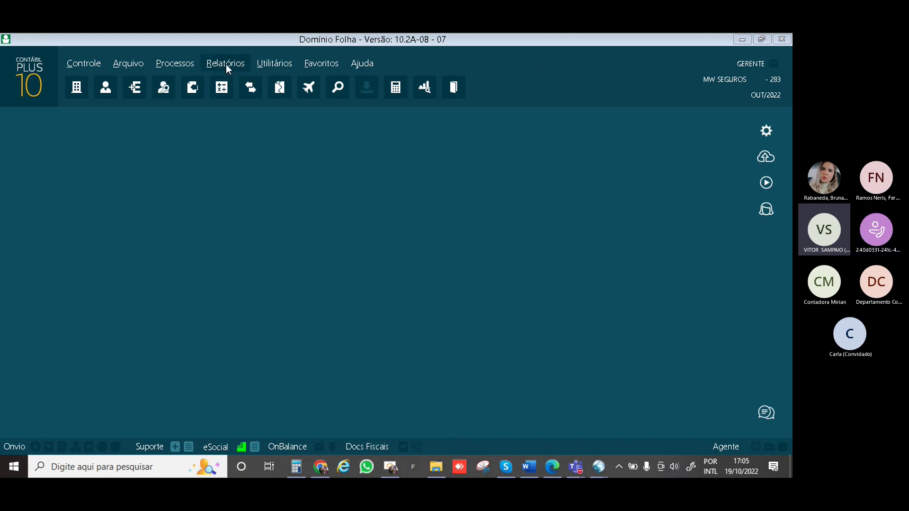
mouse_move(599, 469)
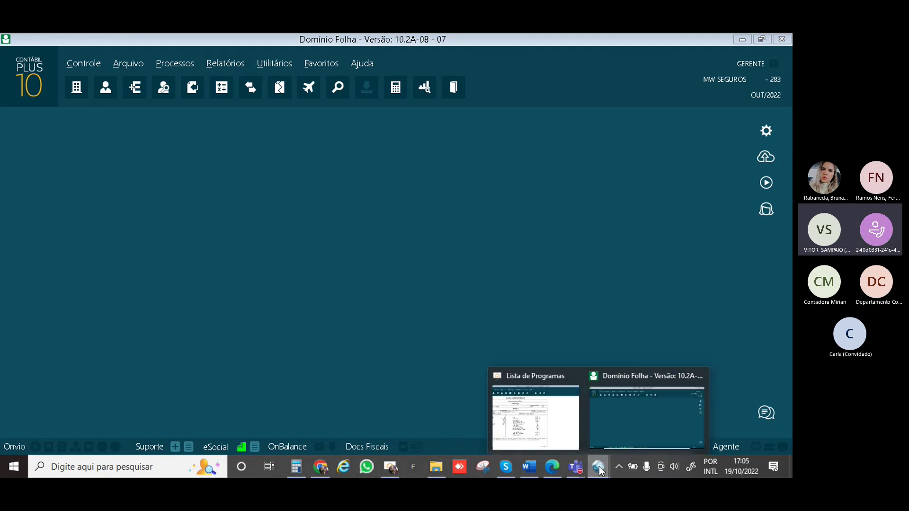
click(561, 426)
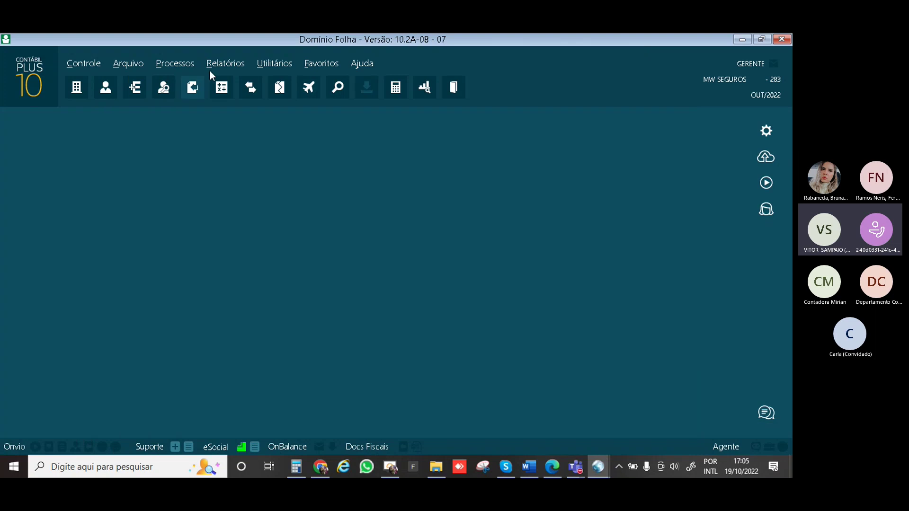
Open the Recibo de Férias report setup for employee 1
click(223, 65)
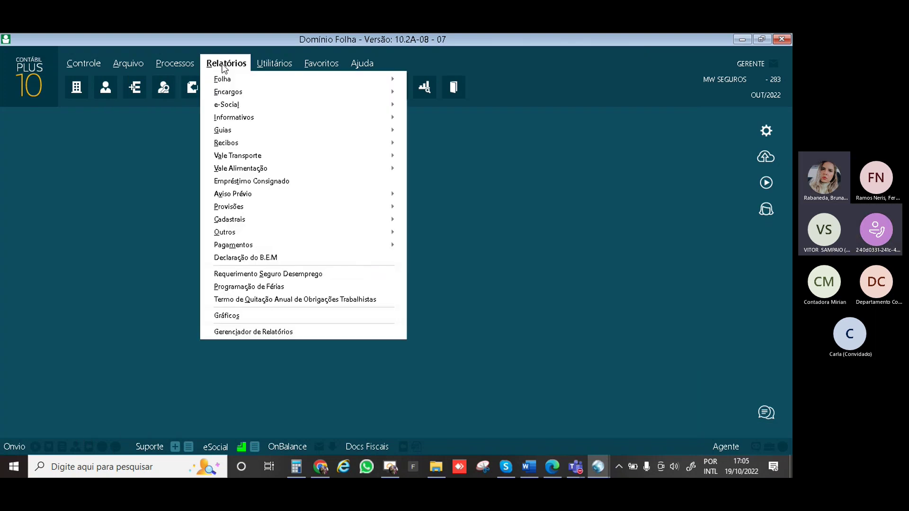
mouse_move(260, 145)
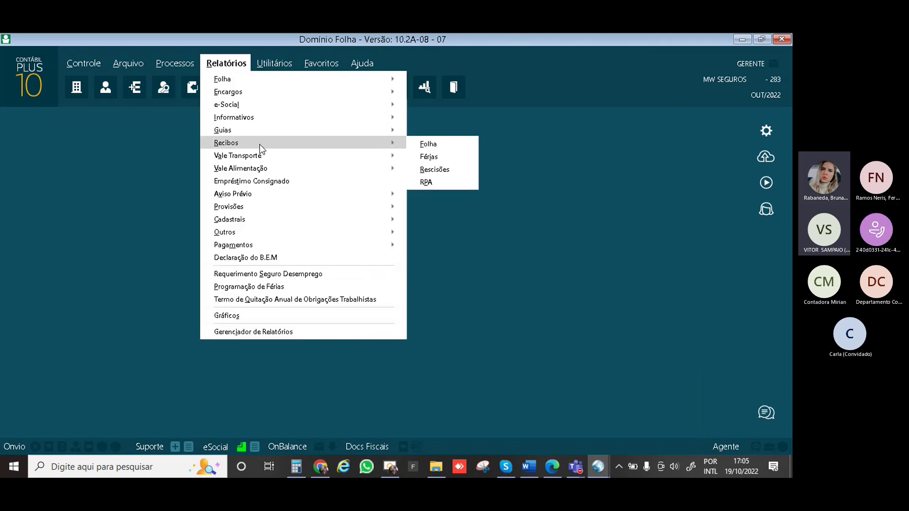
click(429, 156)
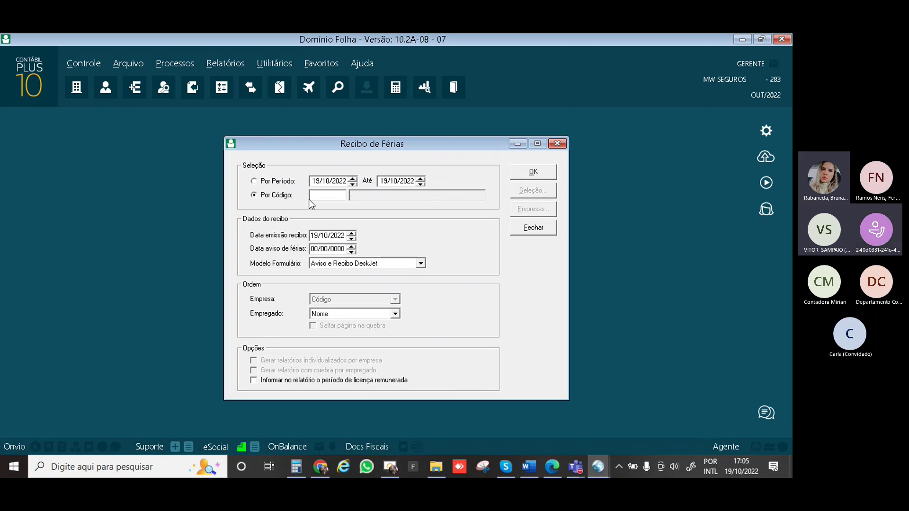
text(1)
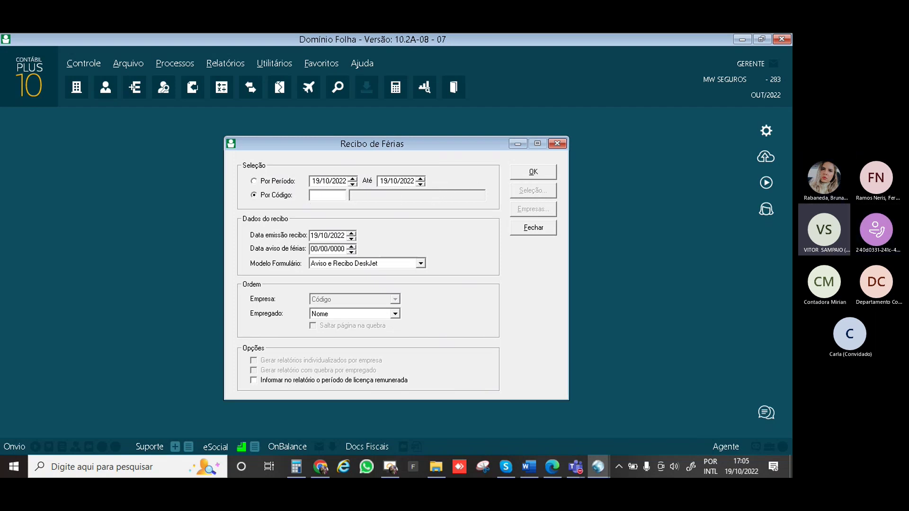
key(Tab)
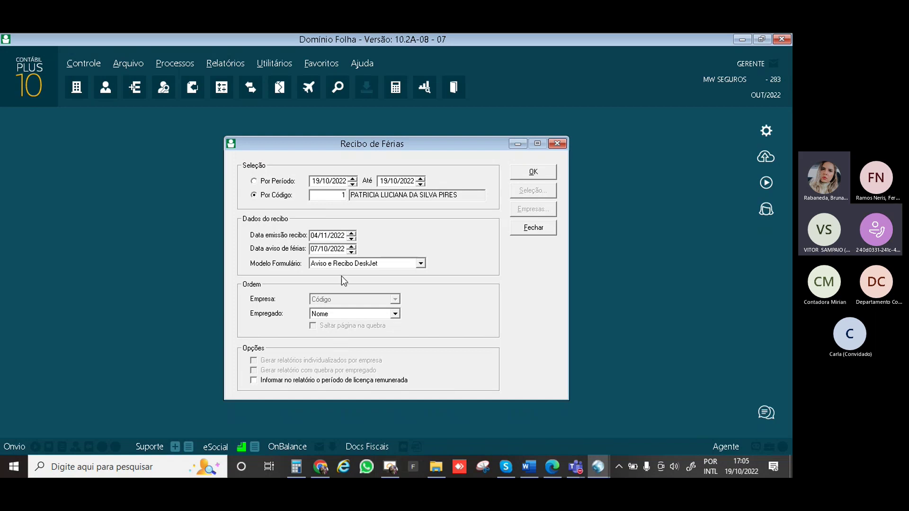
Set the Modelo Formulário to Somente Recibo and close the Recibo de Férias dialog
click(419, 263)
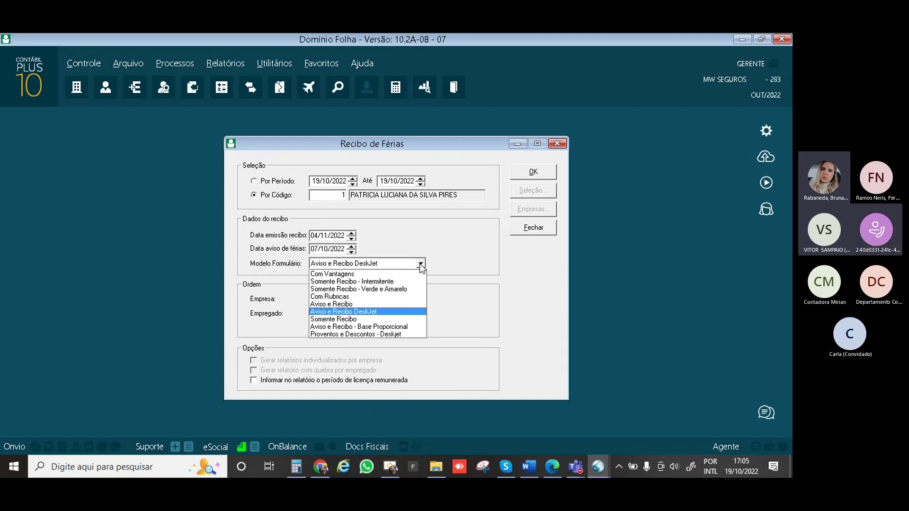
click(419, 264)
click(419, 263)
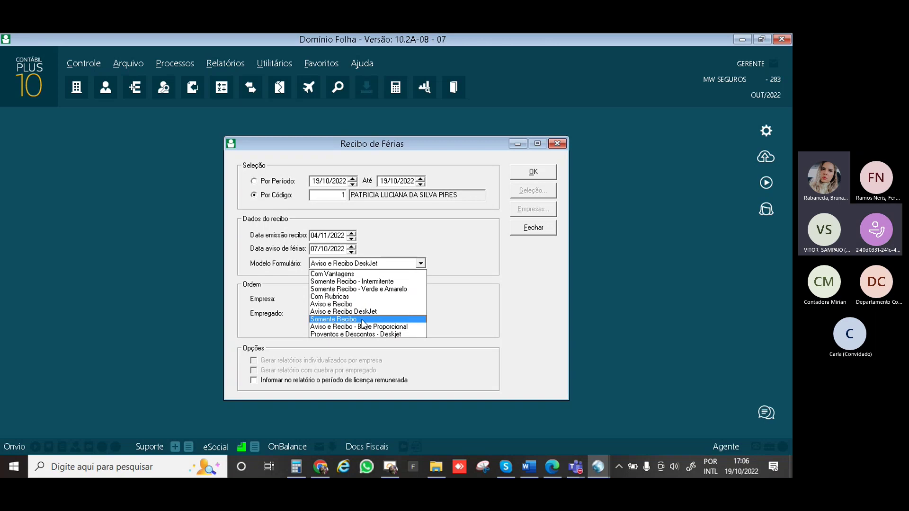
click(362, 320)
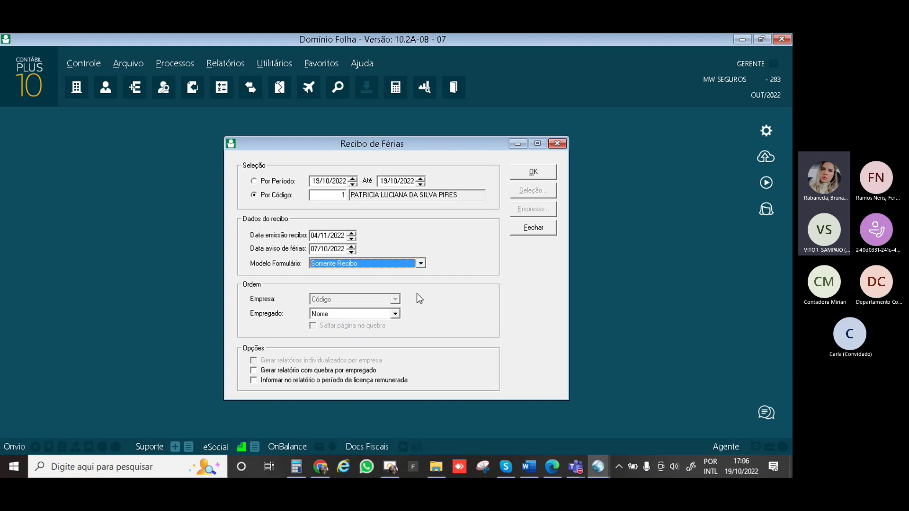
click(557, 144)
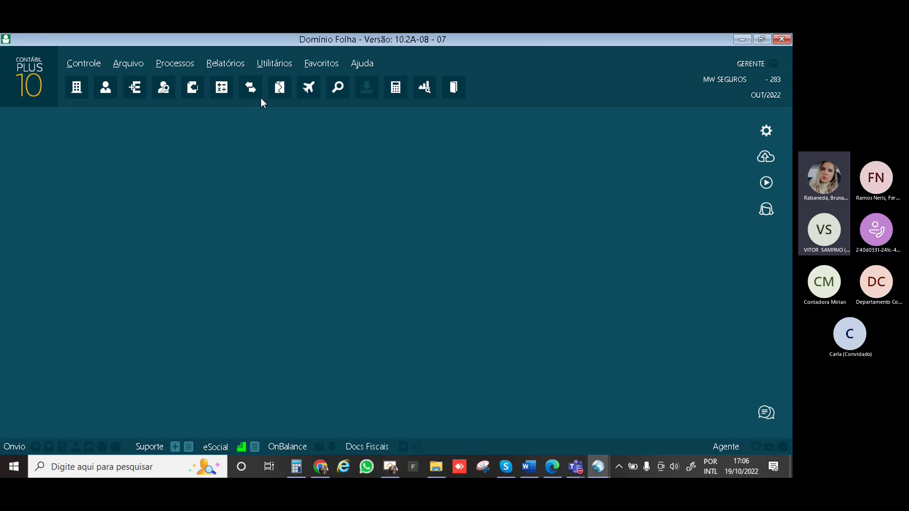
Preview the October 2022 monthly payslip using the Recibo de Holerite model
click(238, 67)
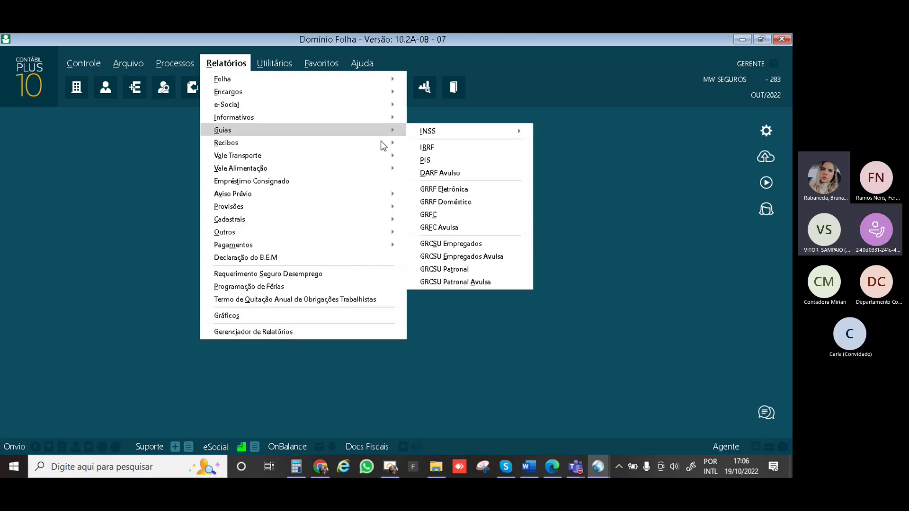
mouse_move(386, 146)
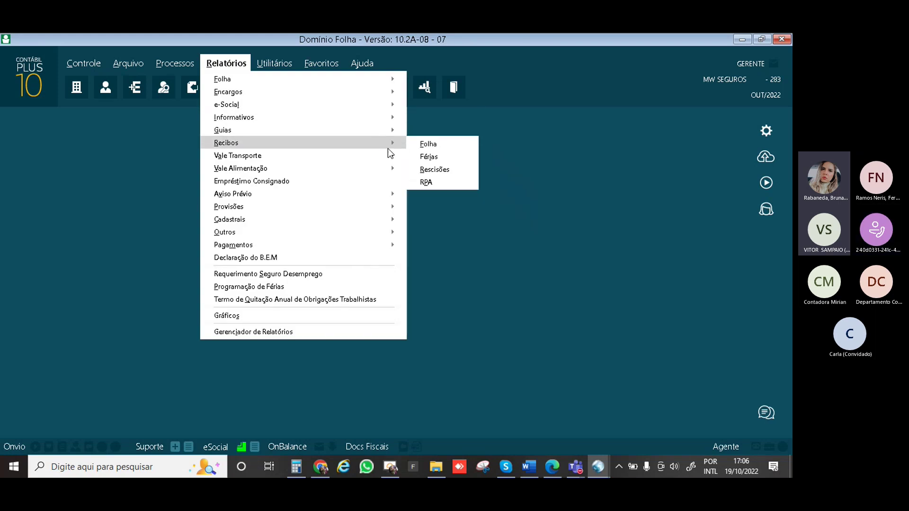
click(437, 146)
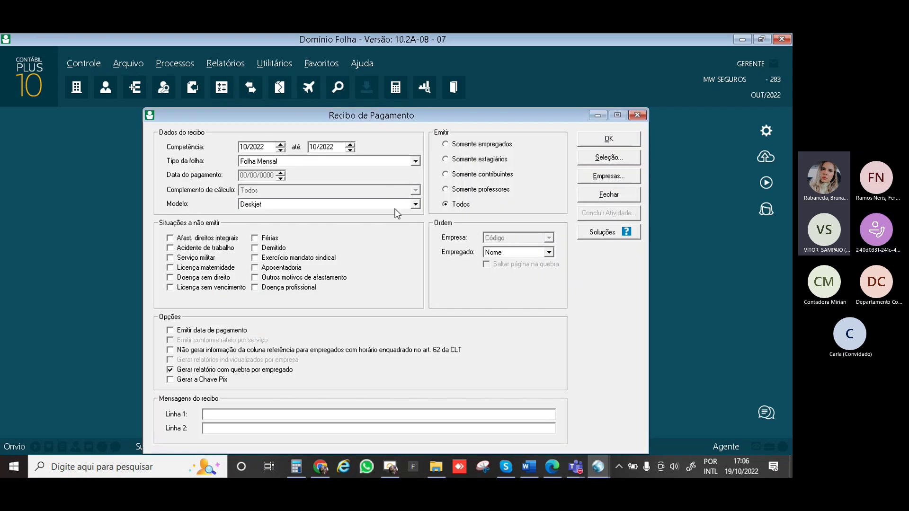
click(402, 206)
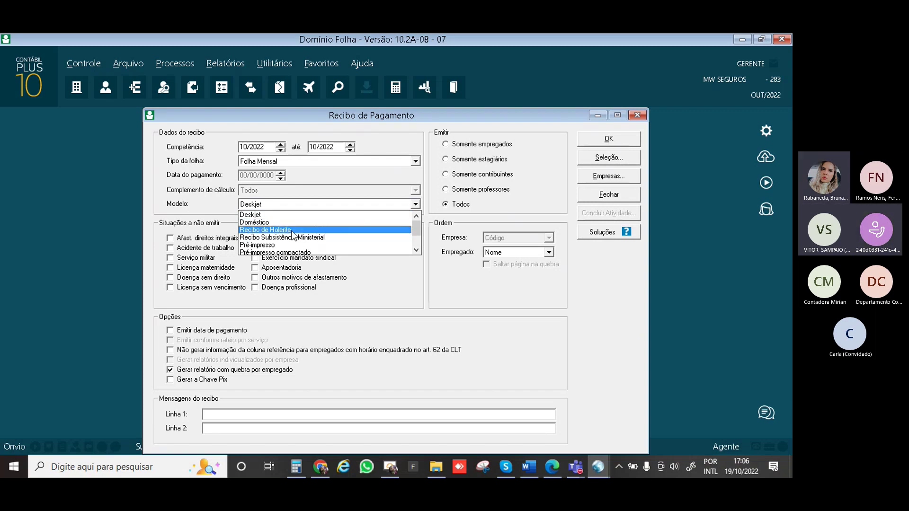
click(292, 231)
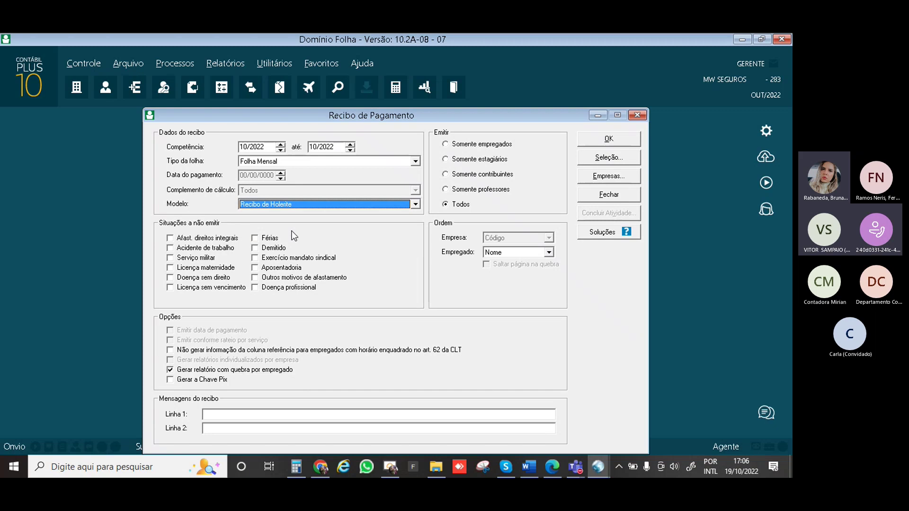
click(609, 141)
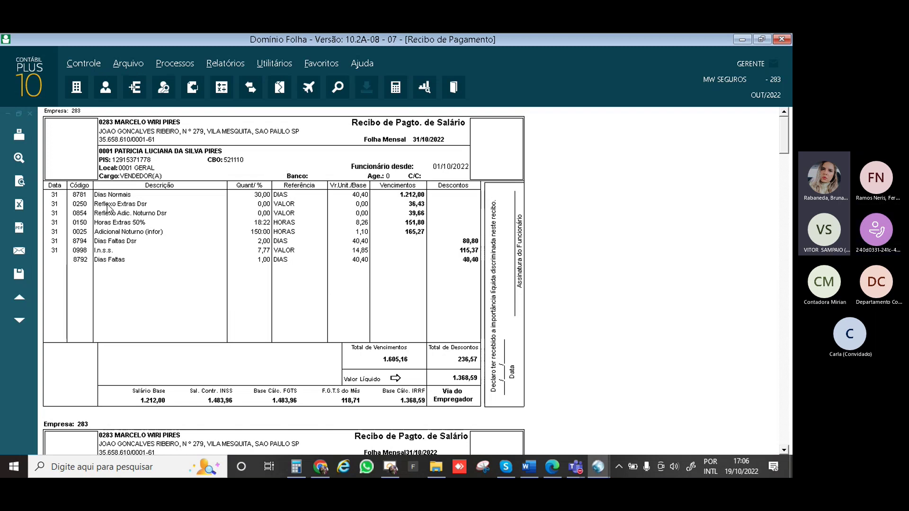
click(30, 114)
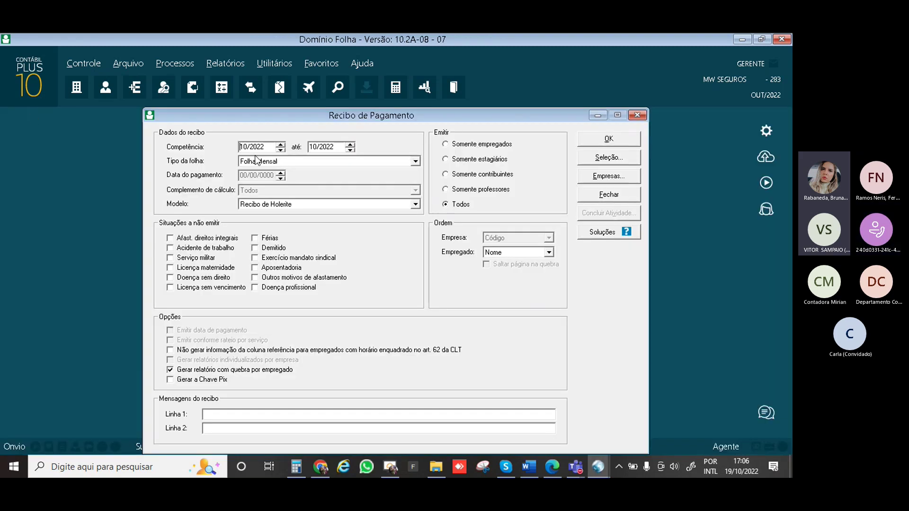
Keep Recibo de Holerite as the model and close the payslip setup
click(367, 204)
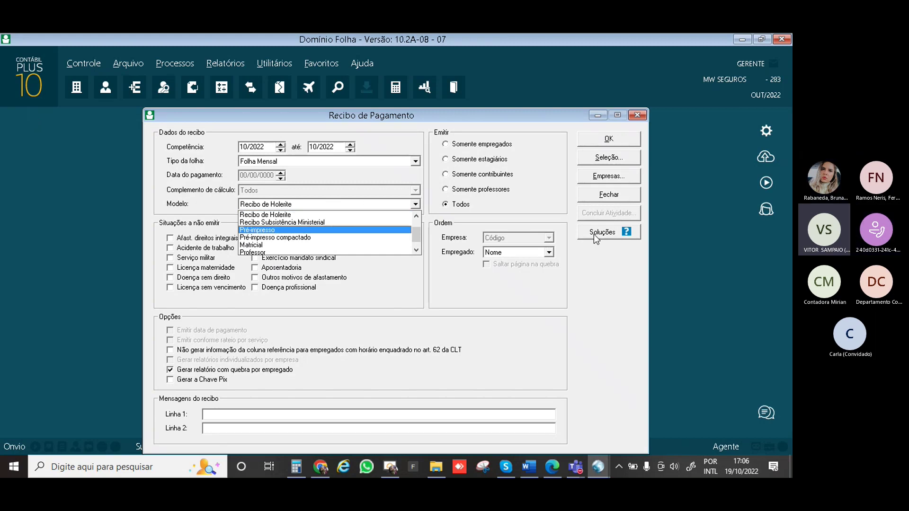
click(613, 197)
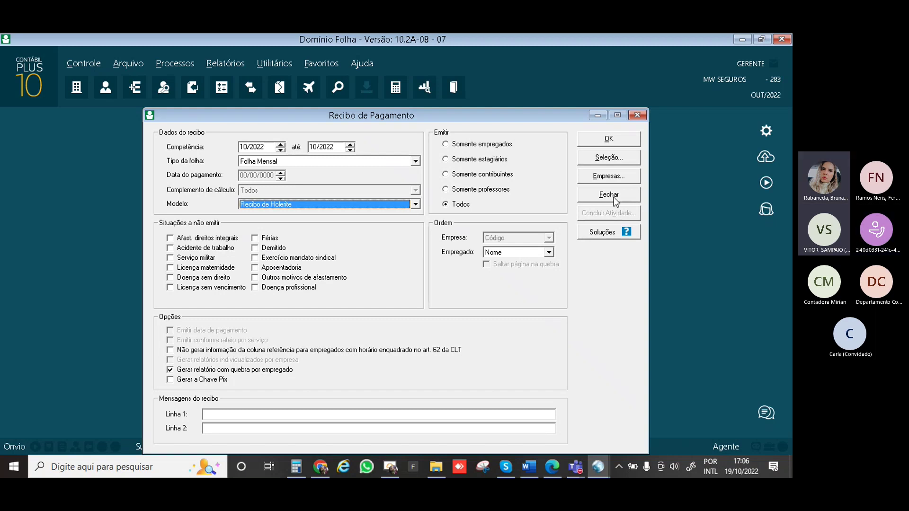
click(613, 197)
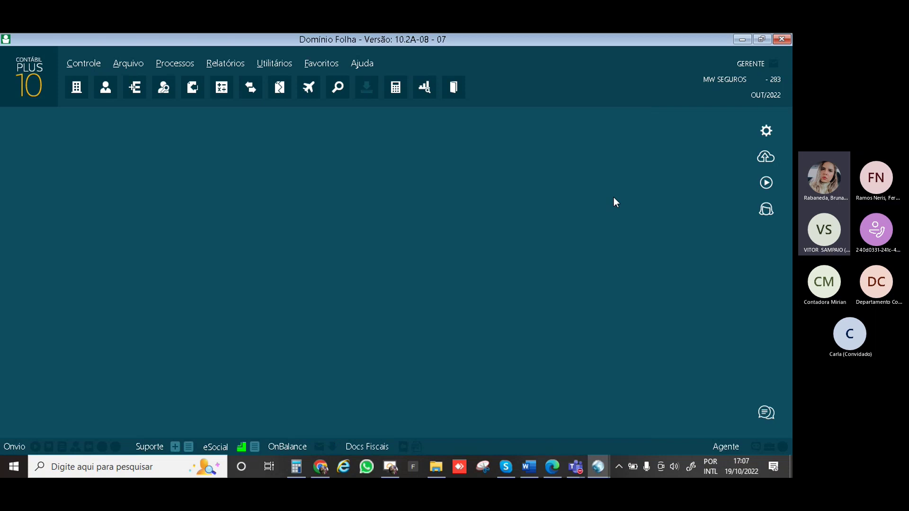
Open Utilitários > Lançamentos > Lançamento de Rubricas para Médias and load employee 1 for 10/2022
click(186, 62)
click(165, 153)
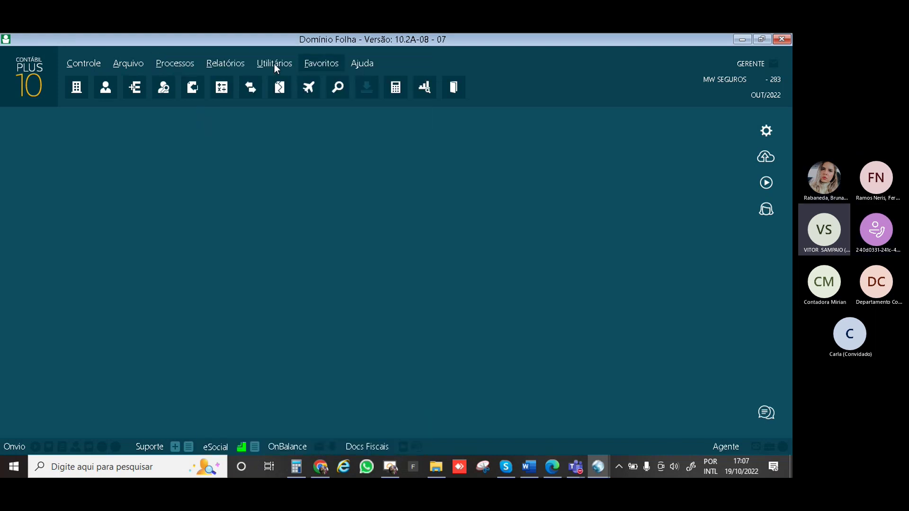
click(274, 64)
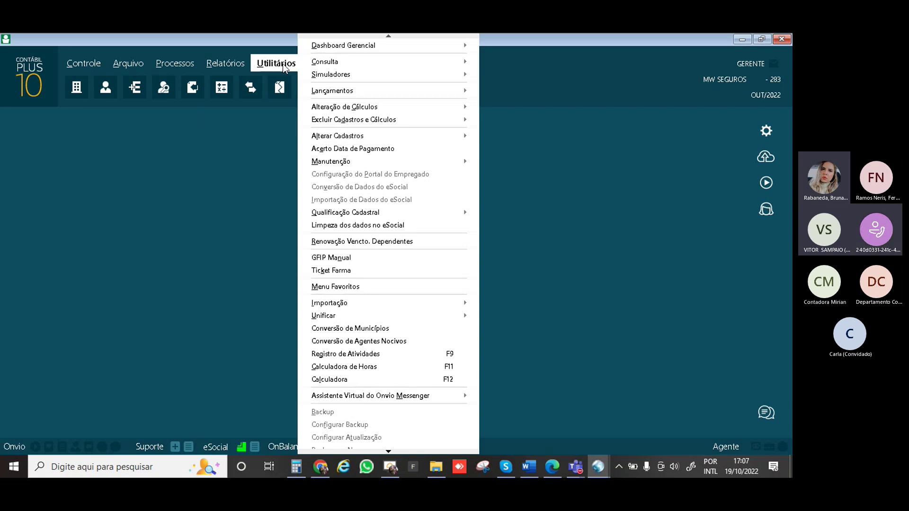
mouse_move(383, 92)
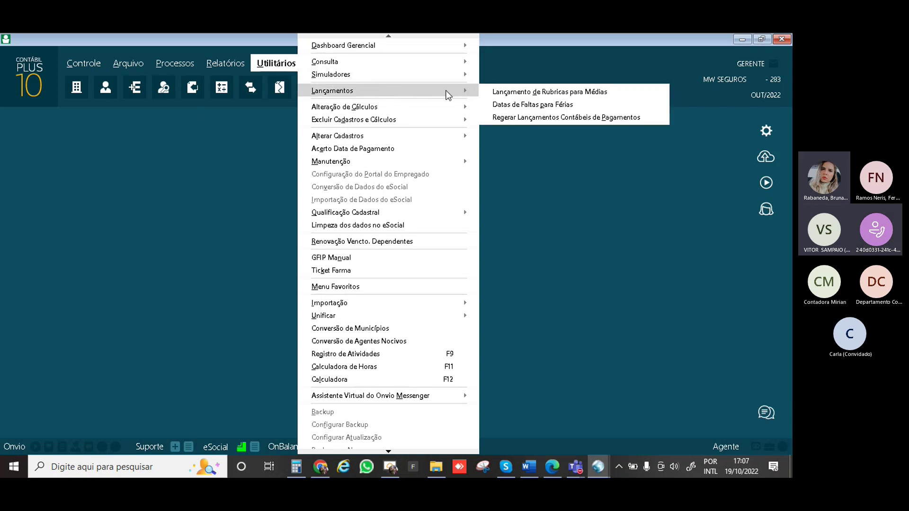
click(501, 93)
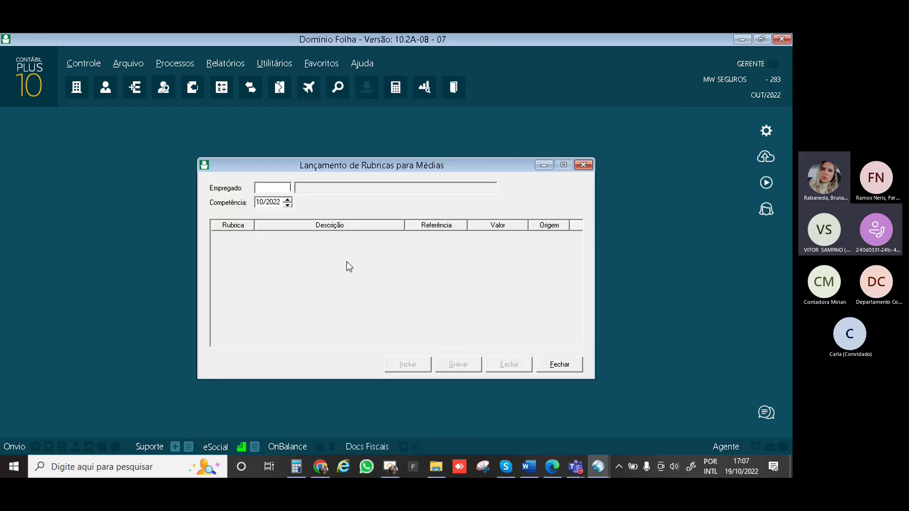
text(1)
key(Tab)
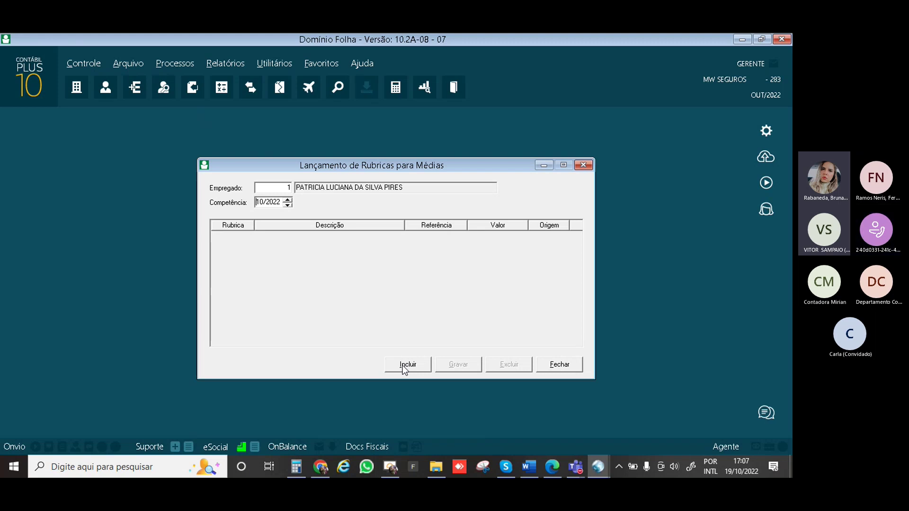
Add a new rubric row and move the competência to 11/2022, then back to 09/2022
click(403, 367)
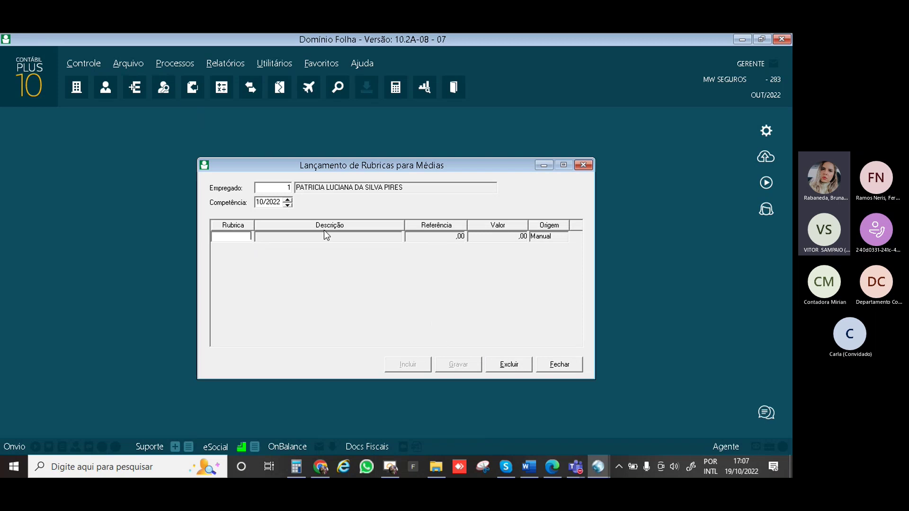
click(287, 200)
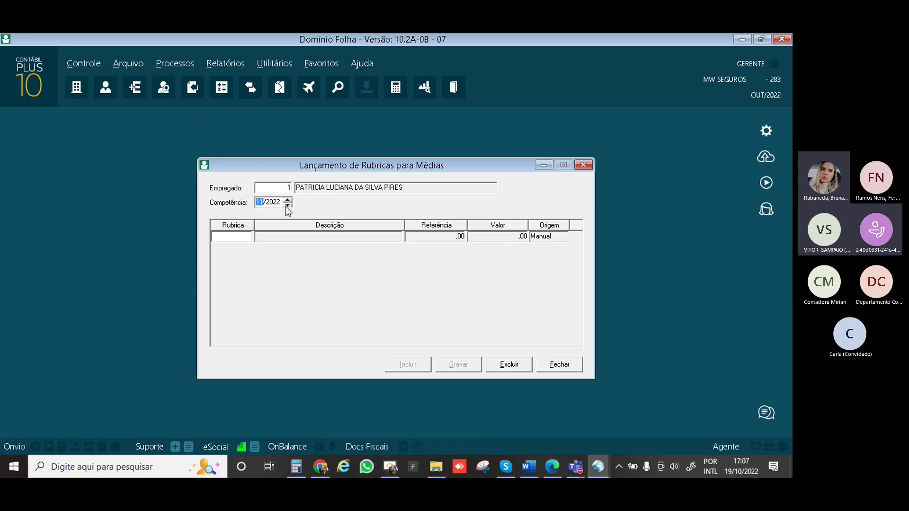
click(286, 205)
click(286, 205)
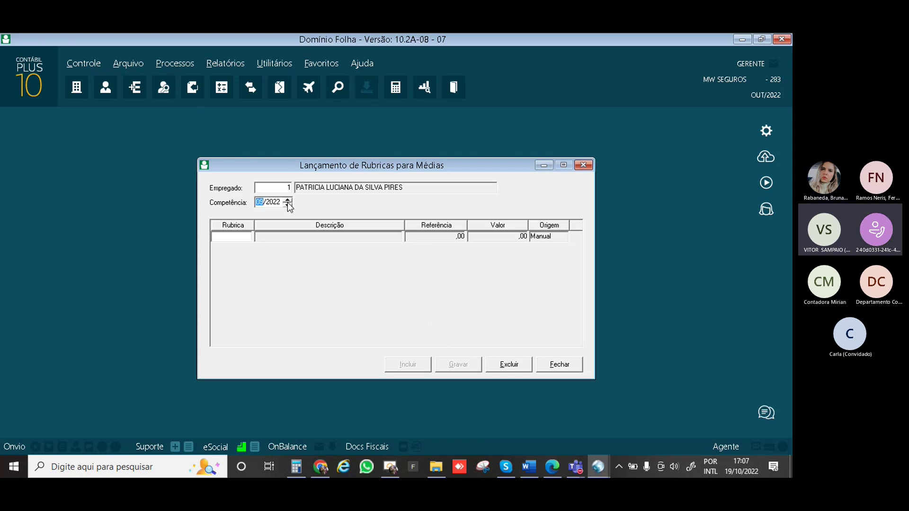
Enter rubric 150 HORAS EXTRAS 50% with reference 020:00
click(243, 239)
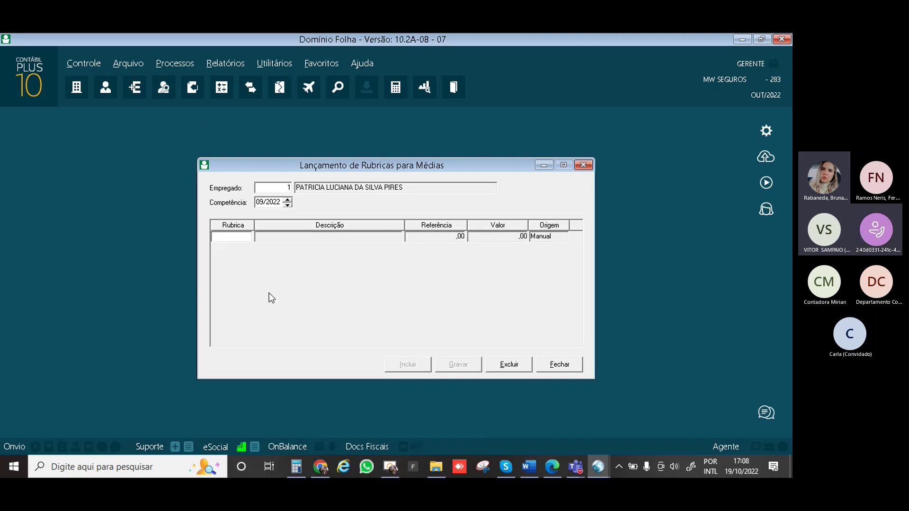
text(150)
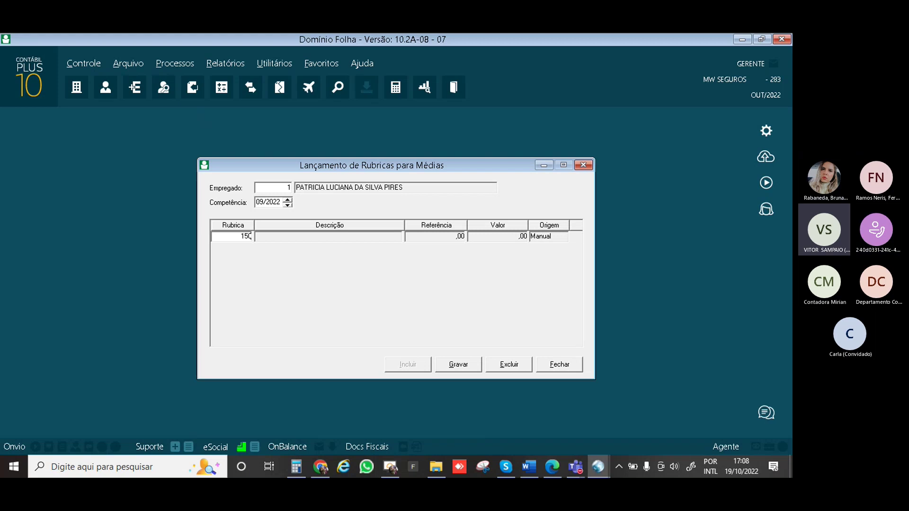
key(Tab)
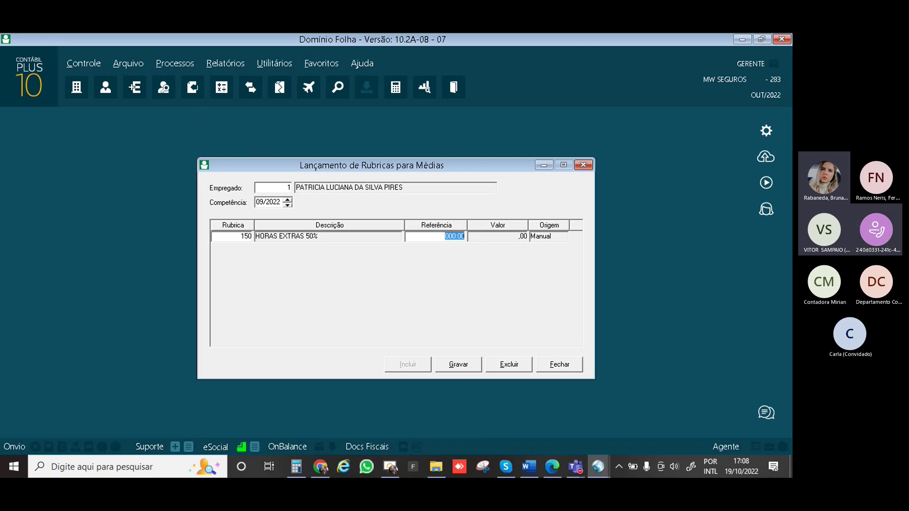
text(020)
key(Tab)
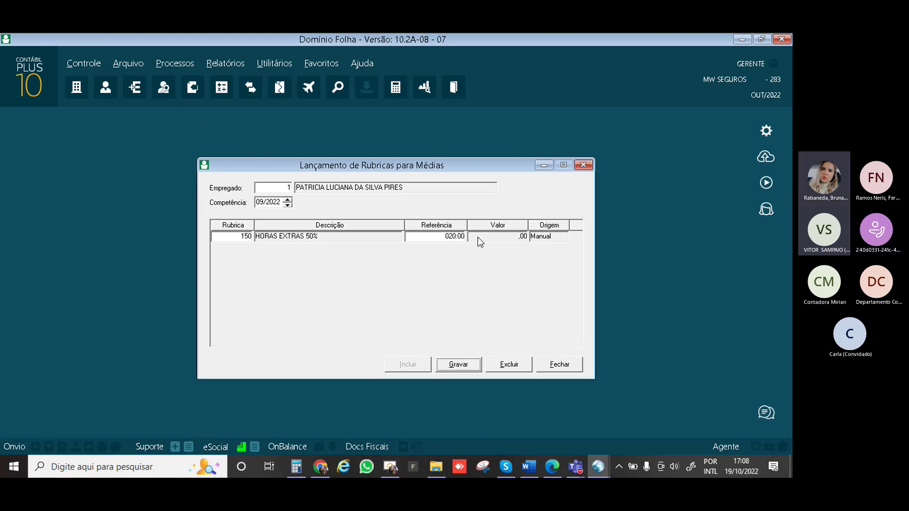
click(462, 237)
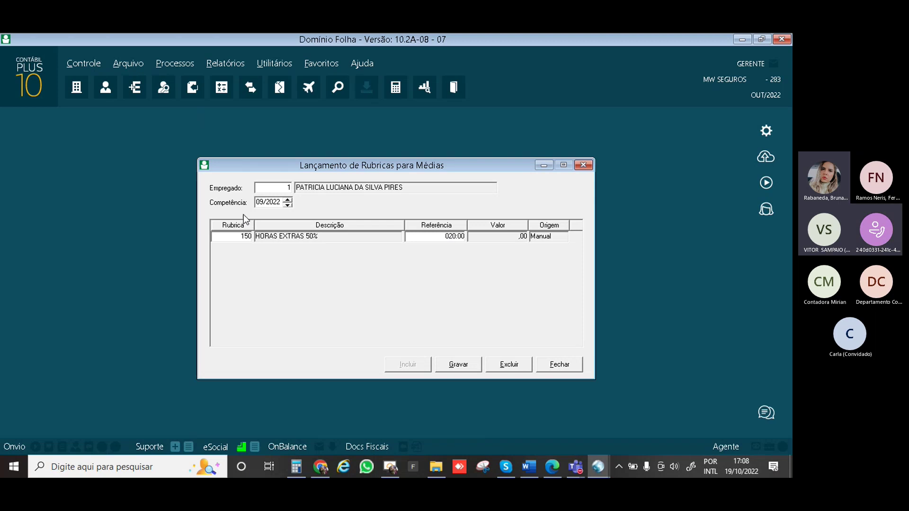
Step the competência back three months to 08/2022, then close the rubrics entry window
click(288, 205)
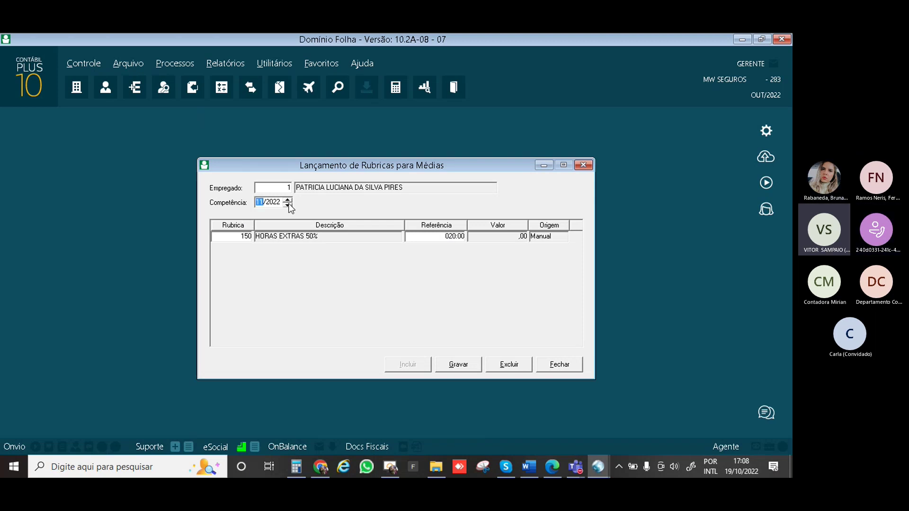
click(288, 205)
click(288, 205)
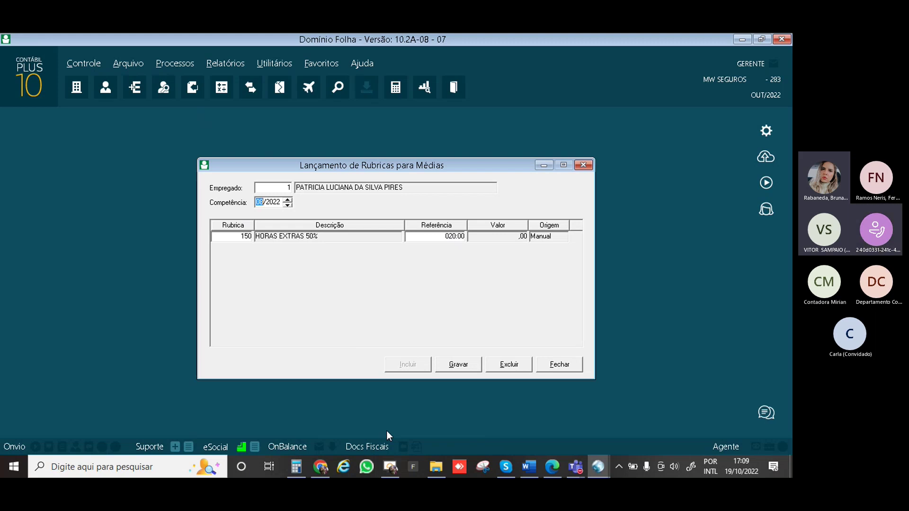
click(544, 366)
Close Lançamento de Rubricas para Médias and browse Relatórios > Outros without choosing a report
click(551, 367)
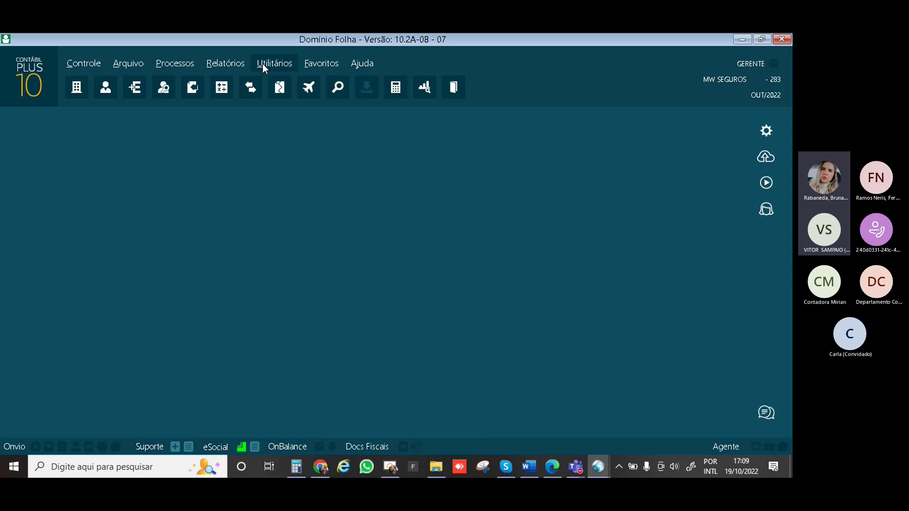
click(233, 64)
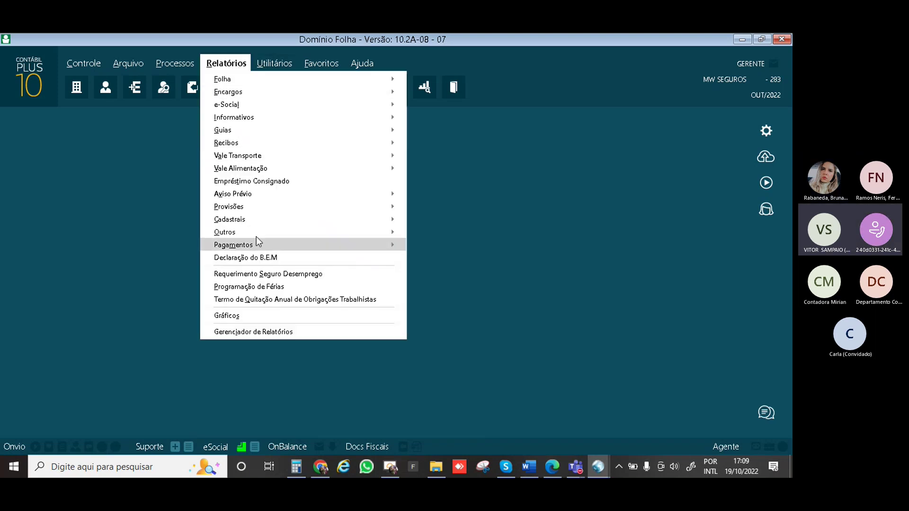
mouse_move(257, 234)
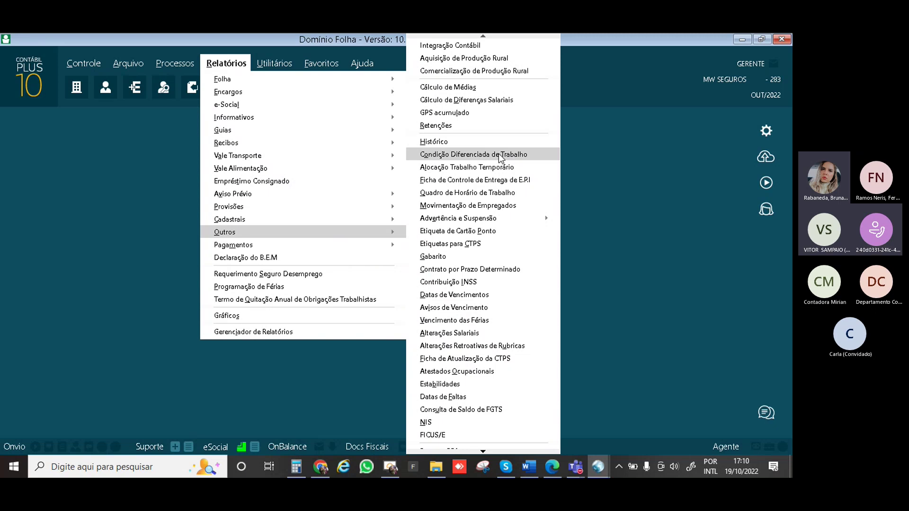
click(622, 176)
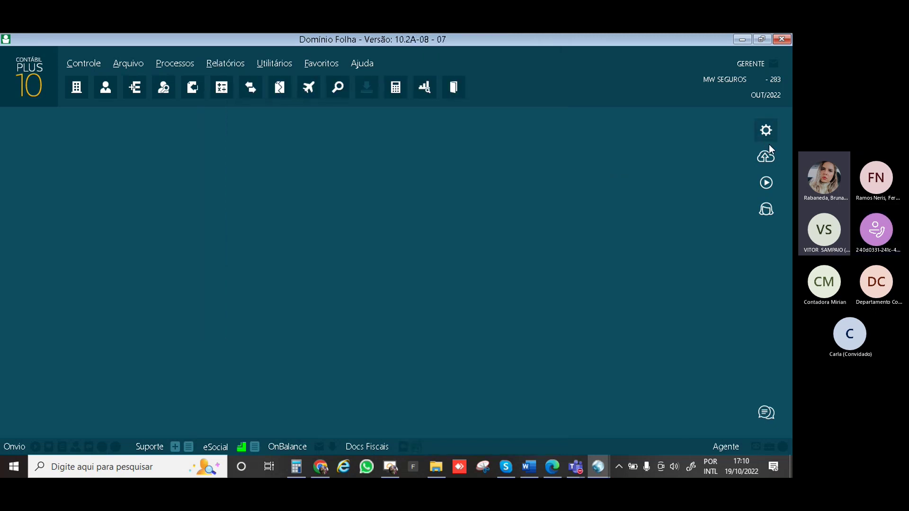
Type RELATORIO DE MEDIAS into the Central de Soluções search box and select it
click(766, 183)
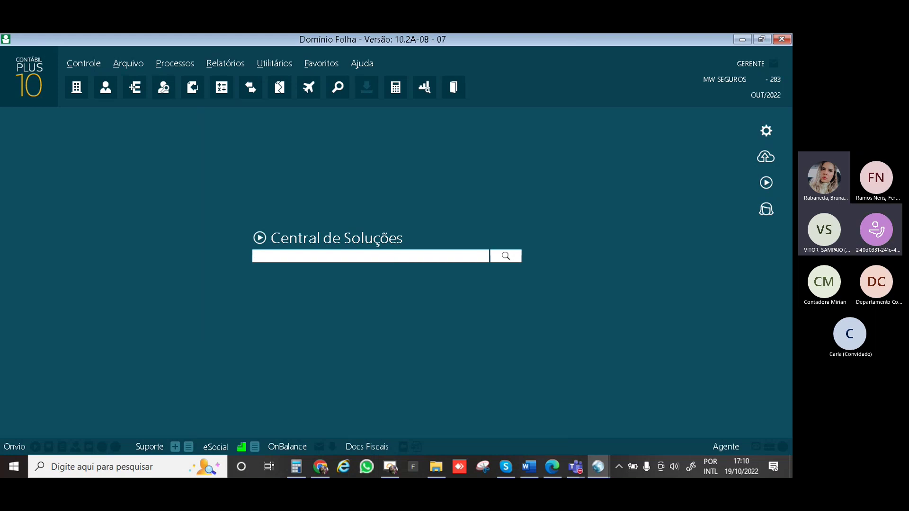
text(MEDIA)
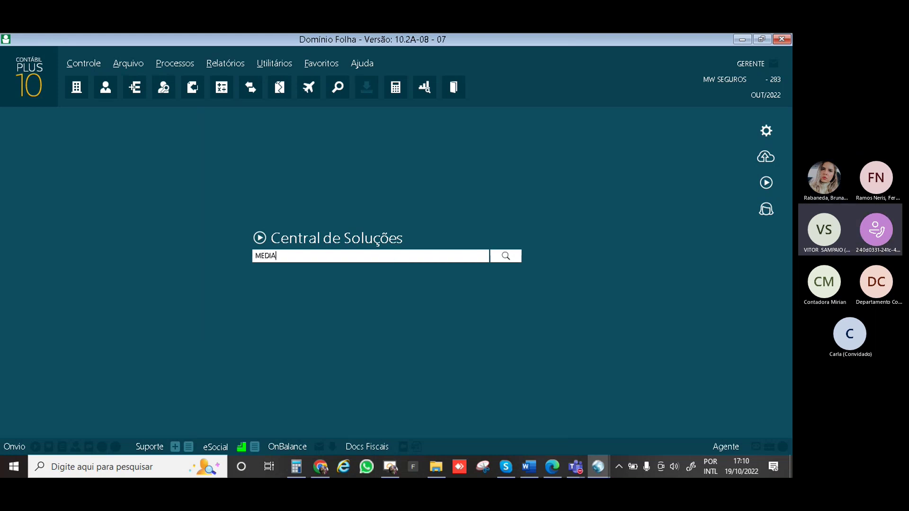
key(BackSpace)
key(BackSpace)
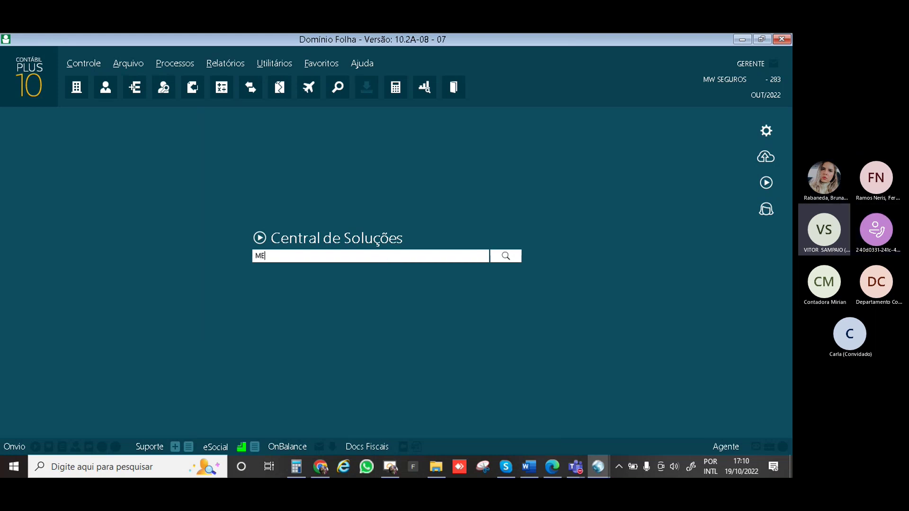
key(BackSpace)
text(RELATORIO DE )
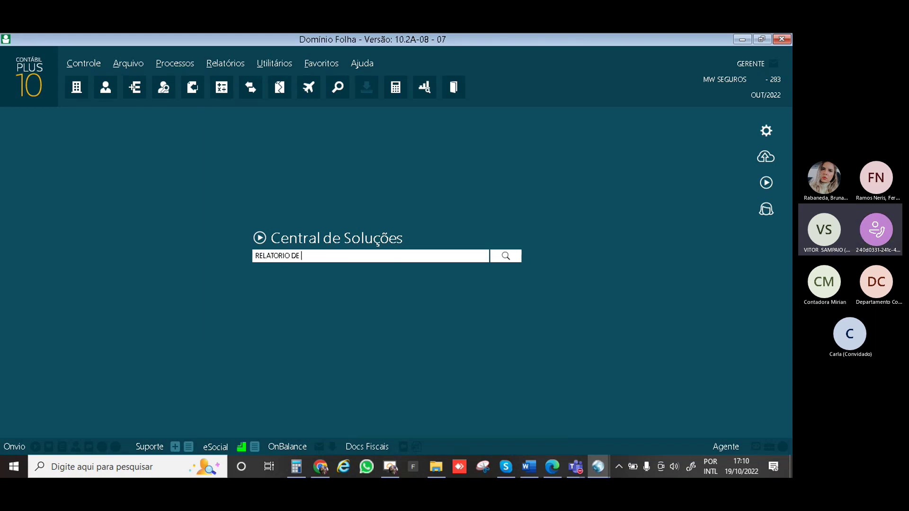
text(MEDIAS)
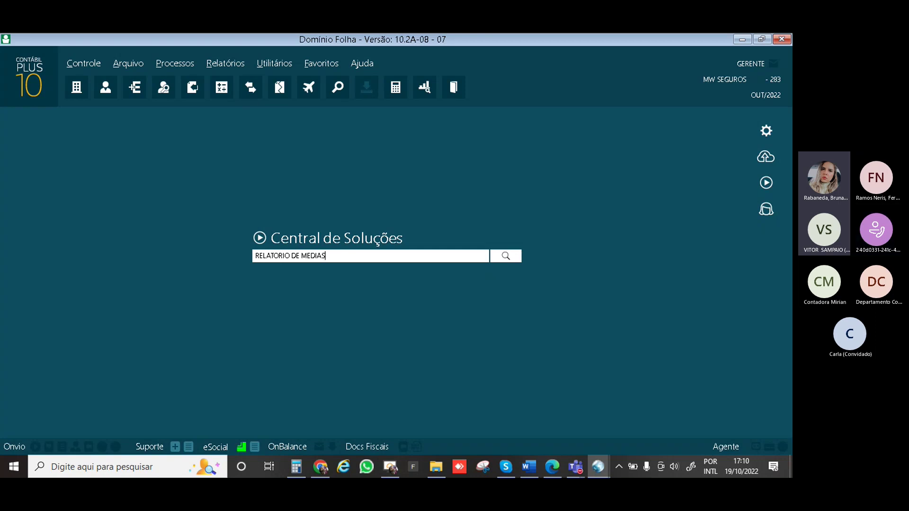
key(shift+Left)
key(shift+Left)
key(shift+Left)
key(shift+Left)
key(shift+Left)
key(shift+Left)
key(shift+Left)
key(shift+Left)
key(shift+Left)
key(shift+Left)
key(shift+Left)
key(shift+Left)
key(shift+Left)
key(shift+Left)
key(shift+Left)
key(shift+Left)
key(shift+Left)
key(shift+Left)
key(shift+Left)
key(ctrl+c)
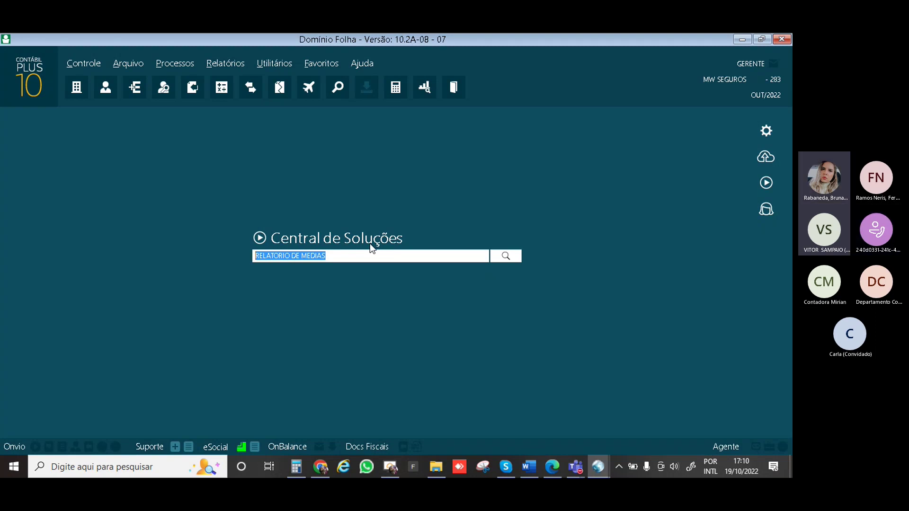
Search the modules for RELATORIO DE MEDIAS, then narrow the search to MEDIAS
click(34, 82)
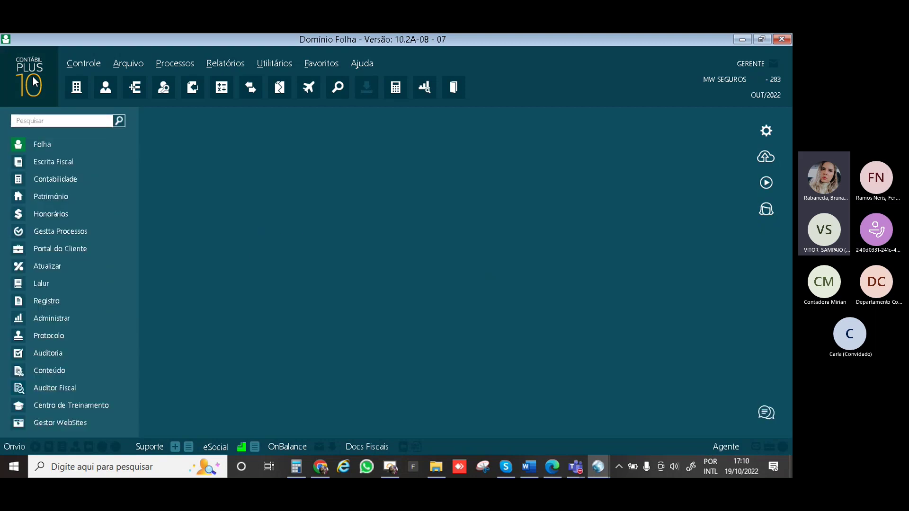
key(ctrl+v)
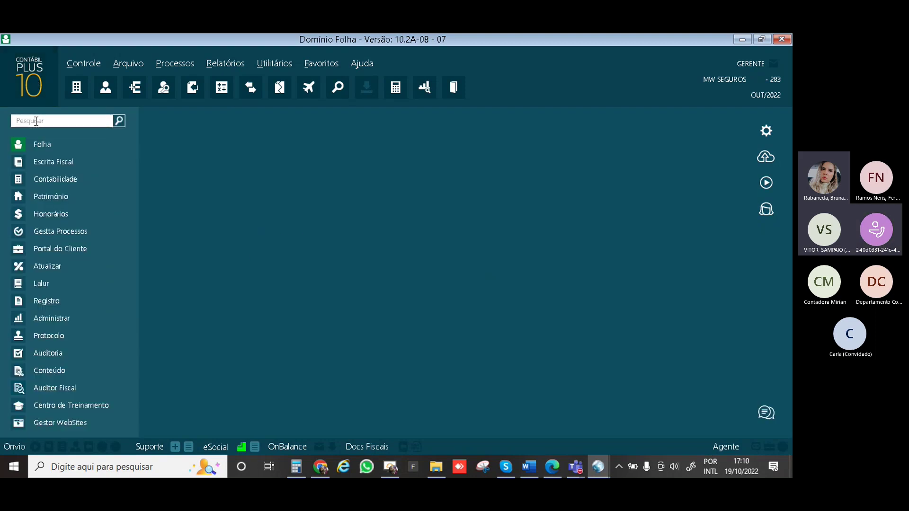
key(Return)
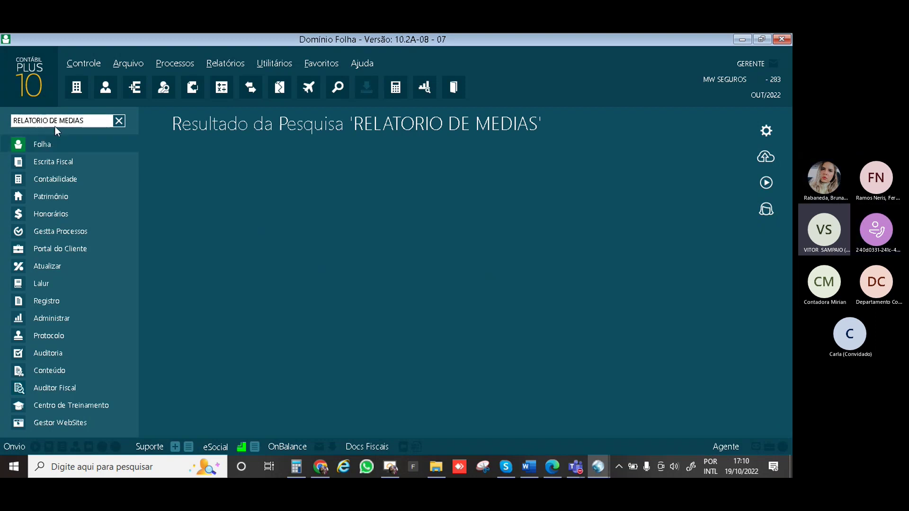
drag(59, 120, 9, 121)
key(BackSpace)
key(Return)
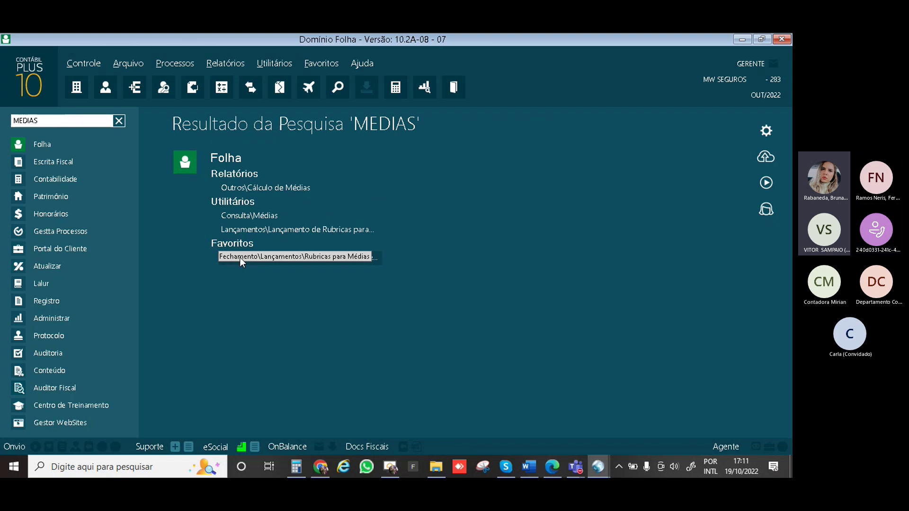
Open Cálculo de Médias, choose Décimo terceiro and dismiss the missing-period warning
click(247, 189)
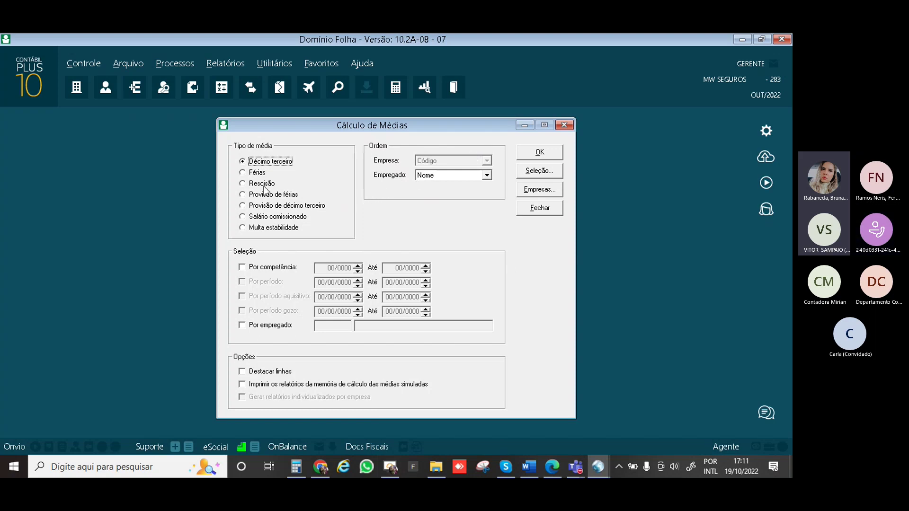
click(242, 173)
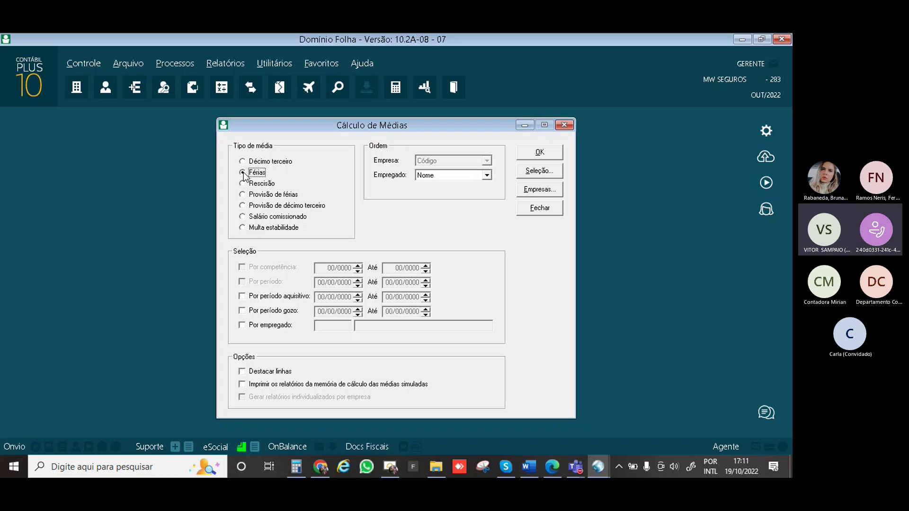
click(243, 173)
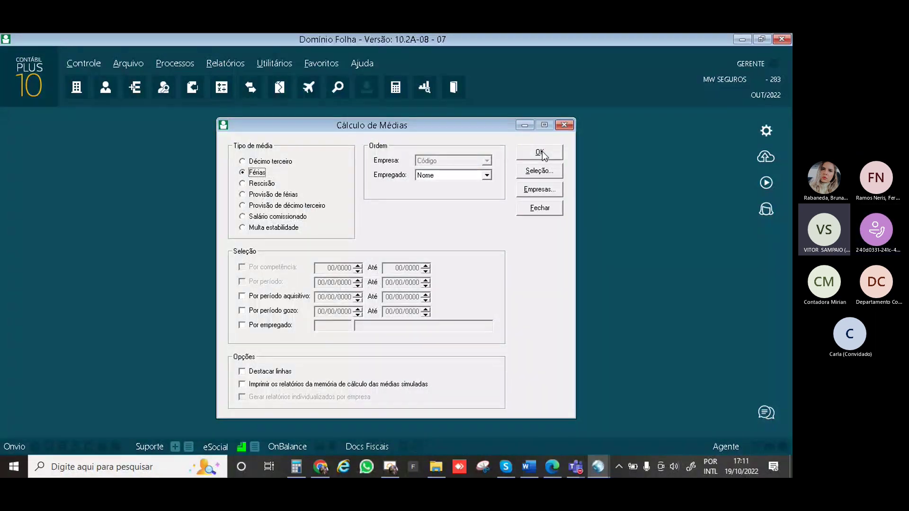
key(Up)
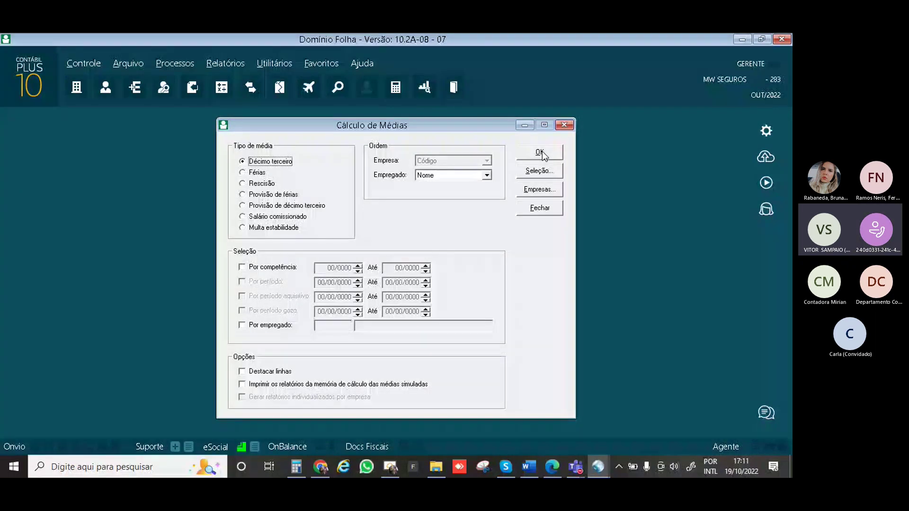
click(540, 153)
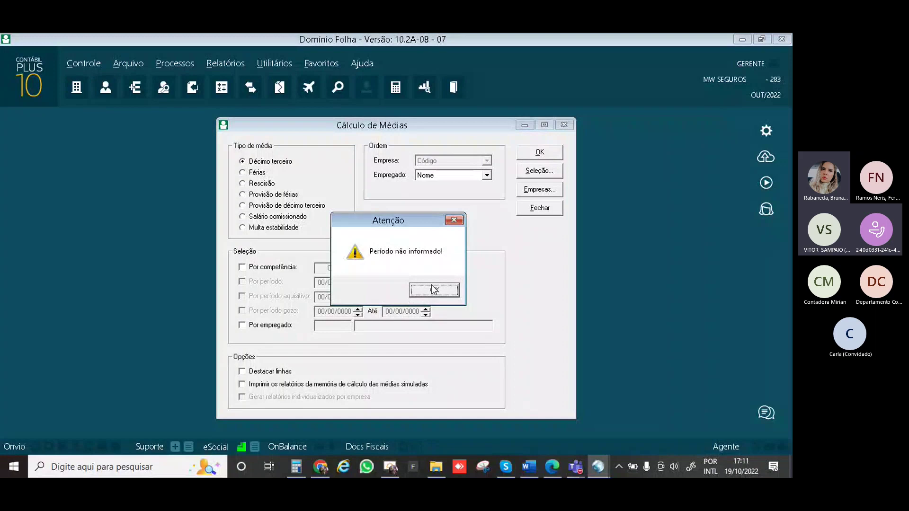
click(434, 290)
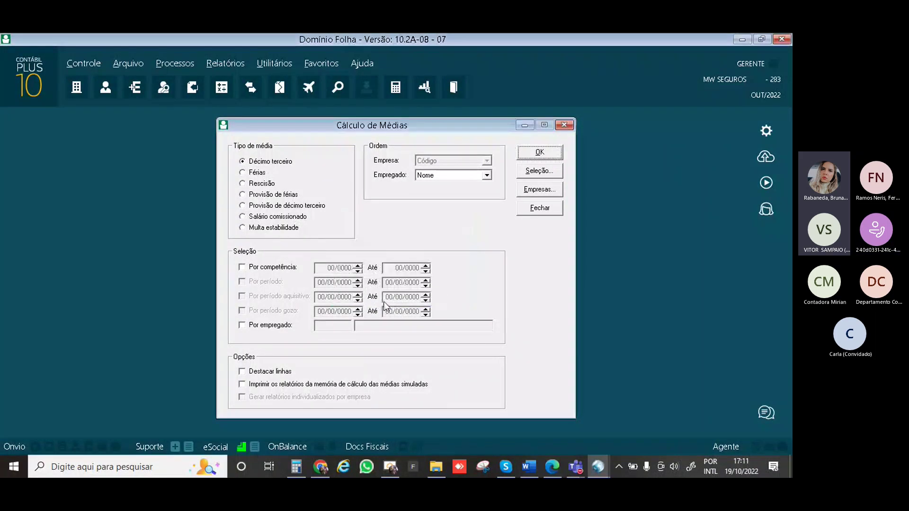
Filter the averages by competência from 10/2022 to 10/2022
click(241, 267)
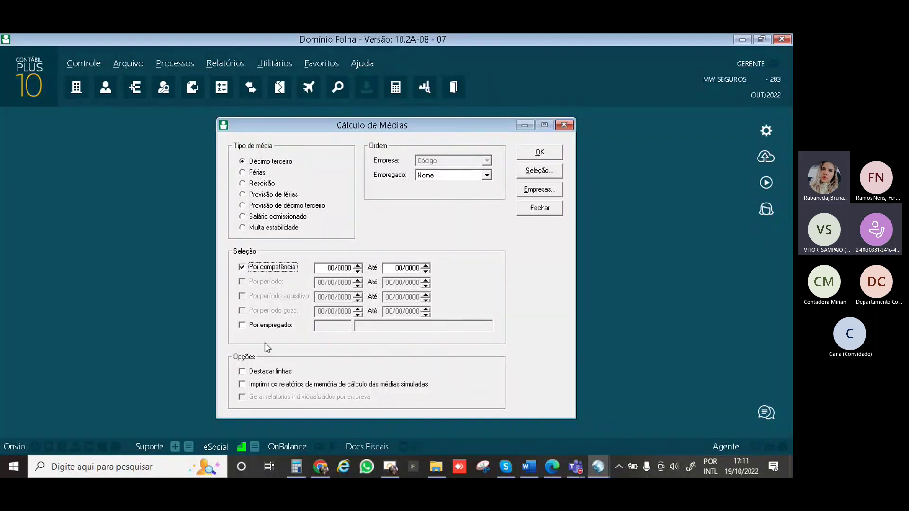
click(242, 325)
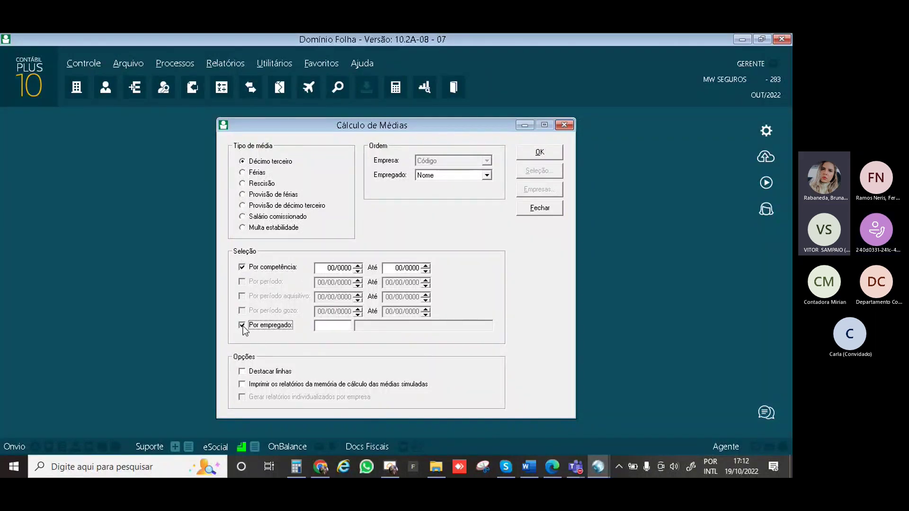
click(244, 267)
click(244, 267)
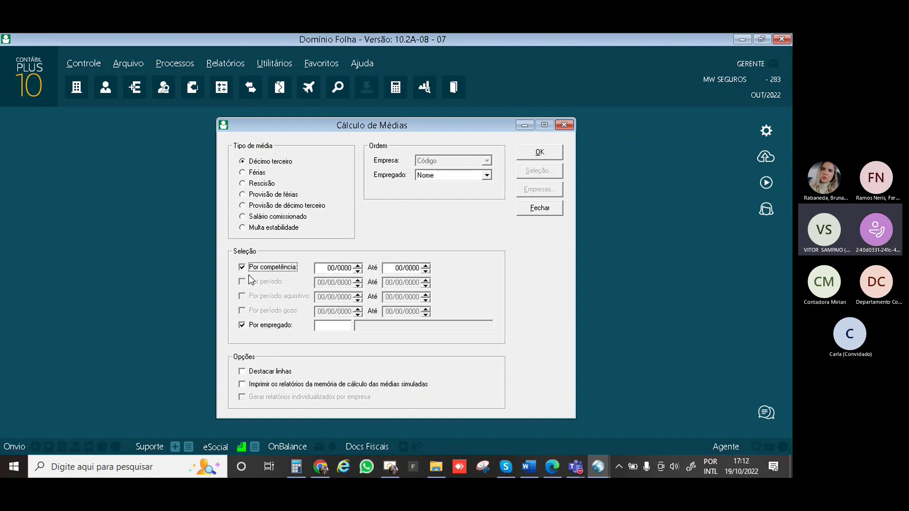
key(Tab)
text(10/2022)
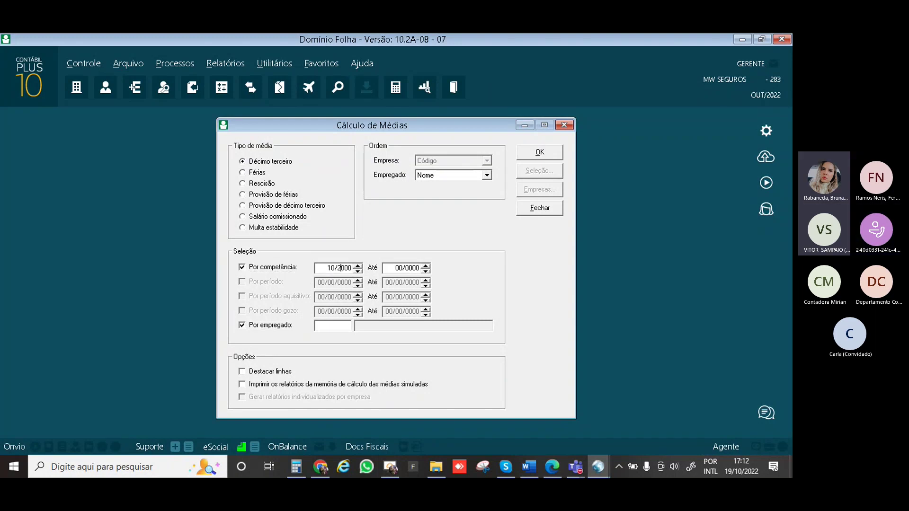
key(Tab)
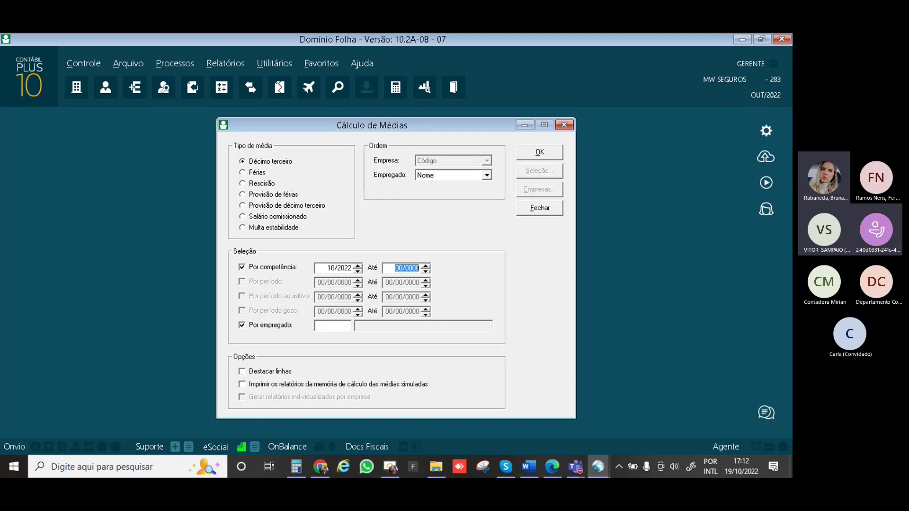
text(10/2022)
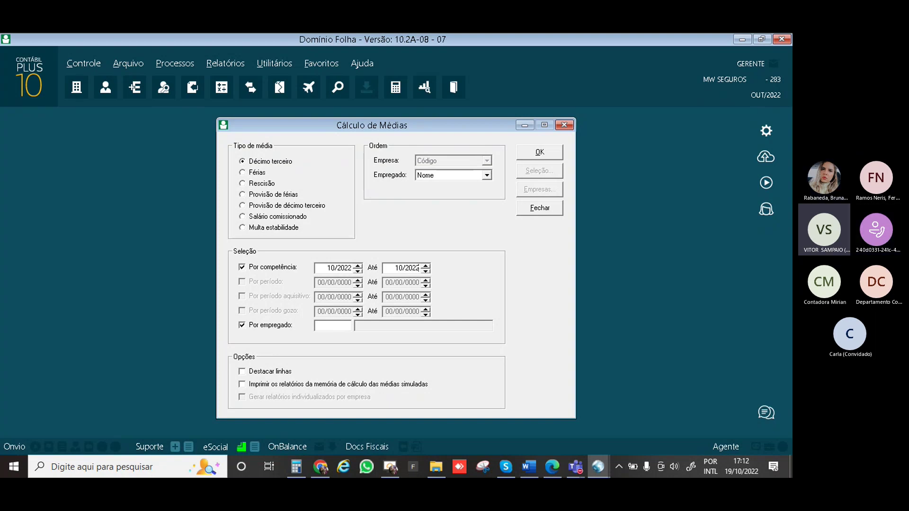
key(Tab)
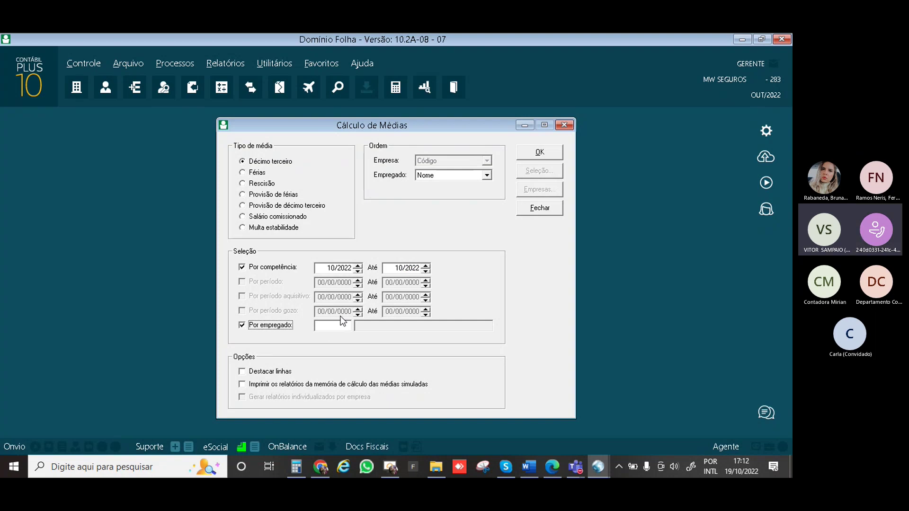
Run the averages for employee 1, dismiss 'Sem dados para emitir!', then select Férias
click(242, 326)
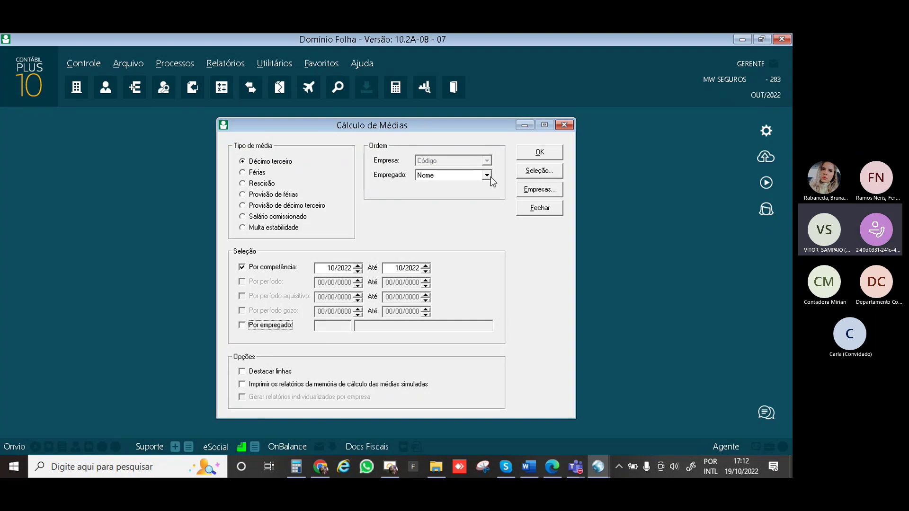
click(242, 325)
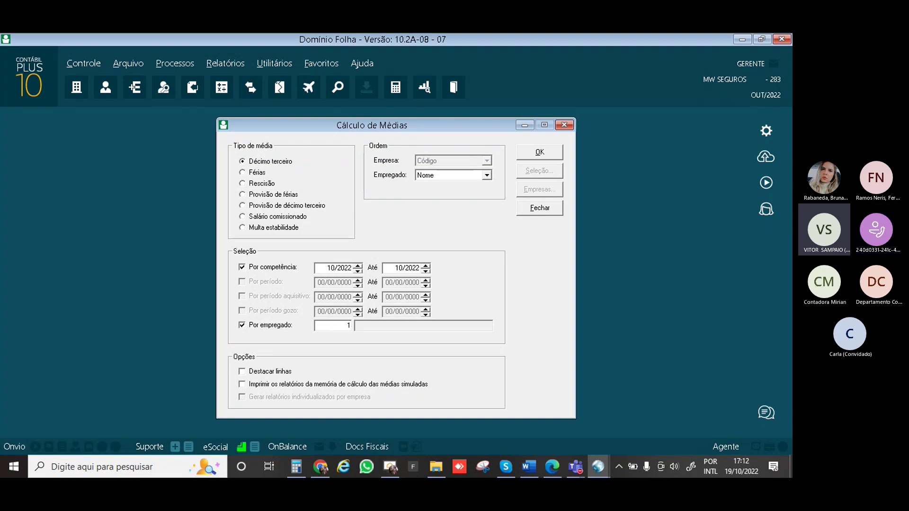
text(1)
key(Tab)
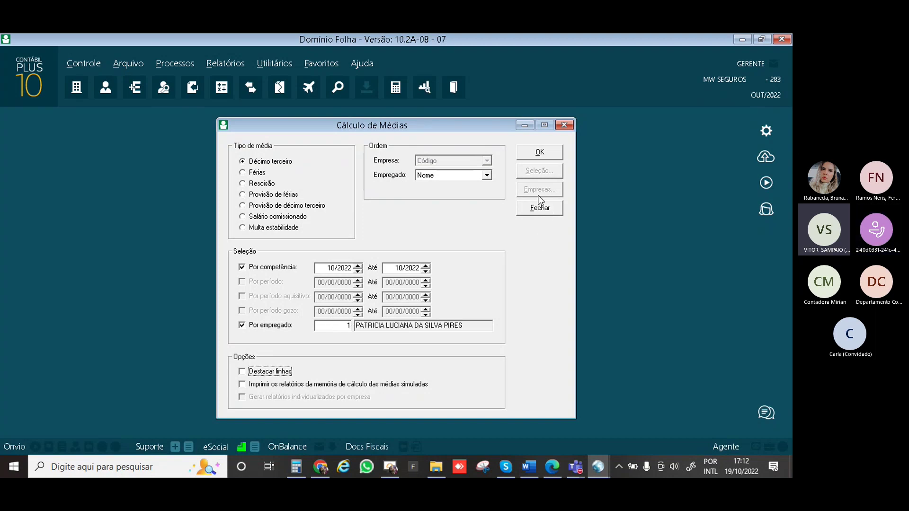
click(540, 154)
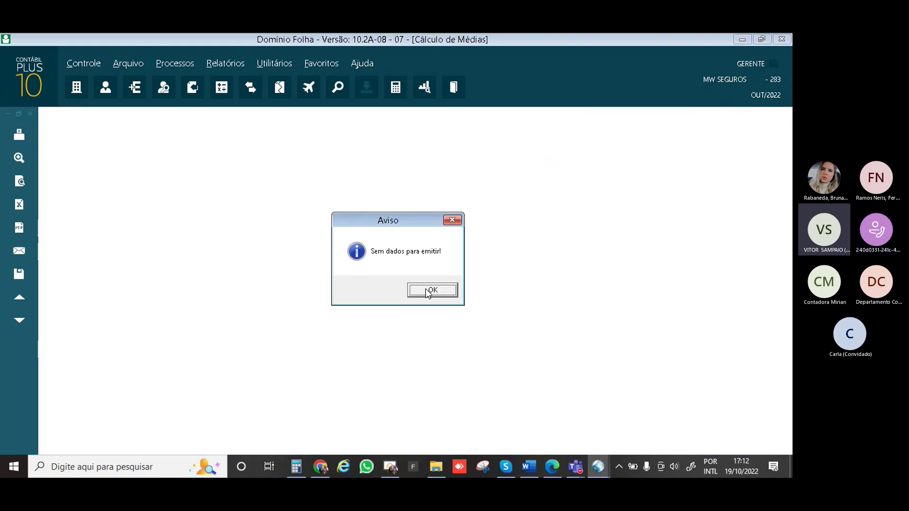
click(427, 291)
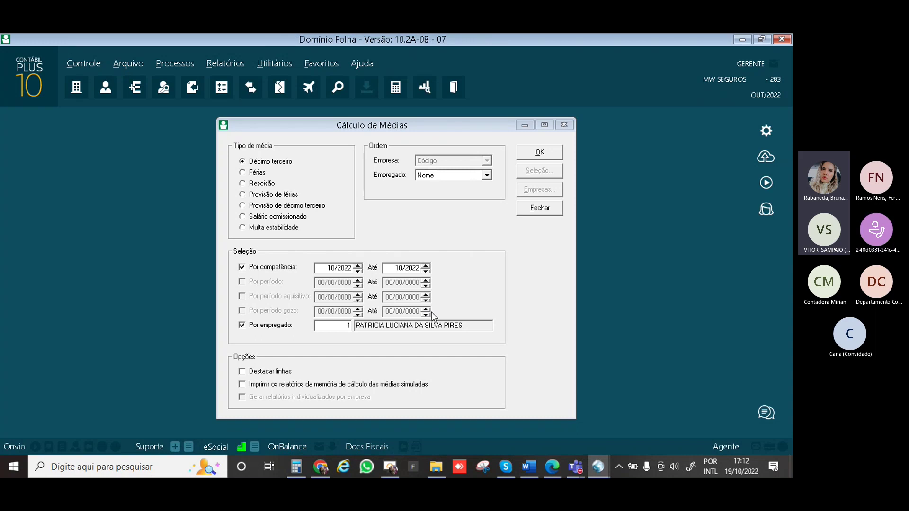
click(243, 174)
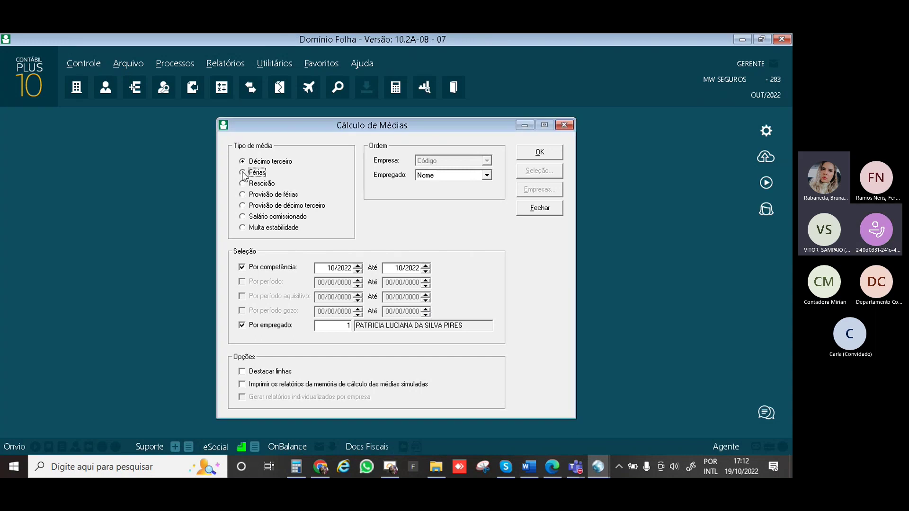
Generate employee 1's Férias averages report and page through it to rubric 25 totaling 9,18
click(541, 152)
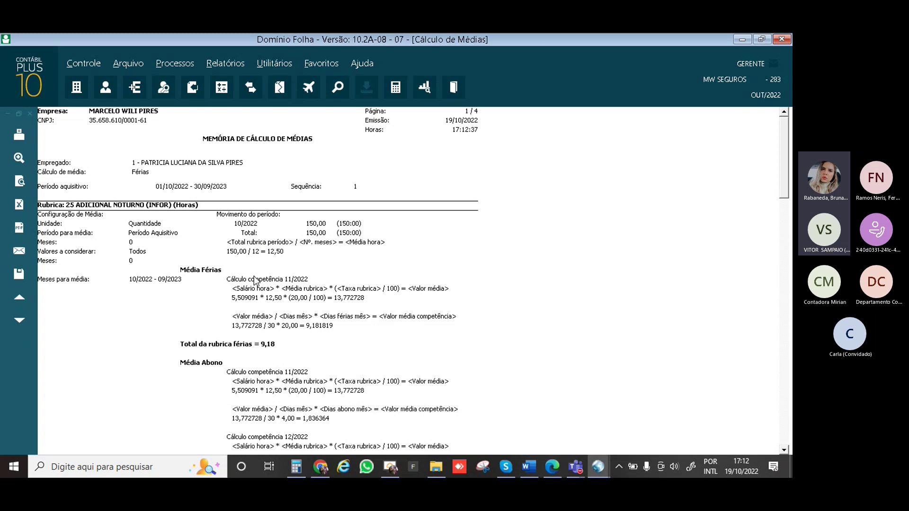
scroll(254, 280, down, 5)
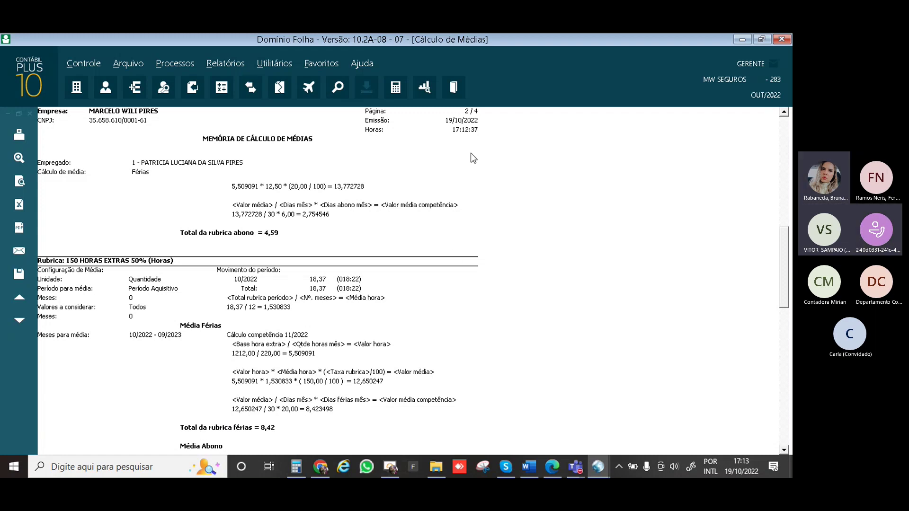
scroll(475, 175, down, 3)
scroll(475, 175, up, 6)
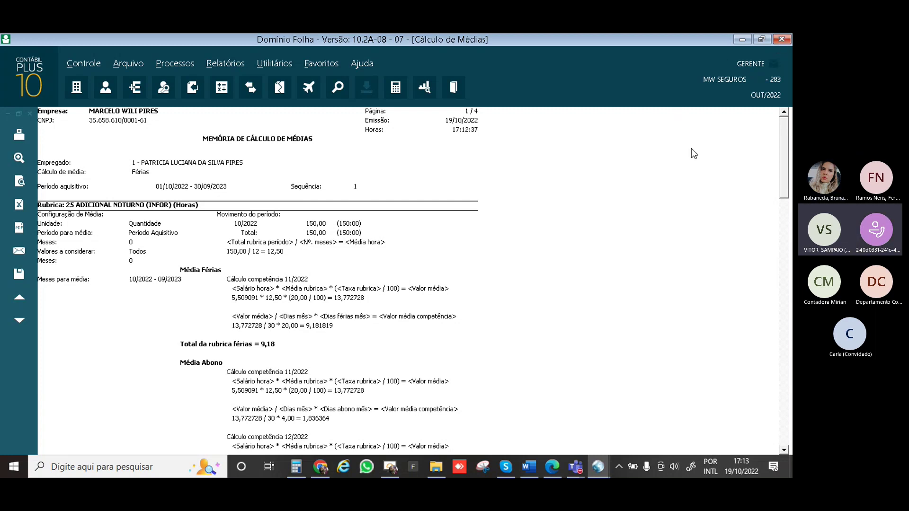
Close the report preview and search the module list for MEDIA, then for EMPREGADO
key(Escape)
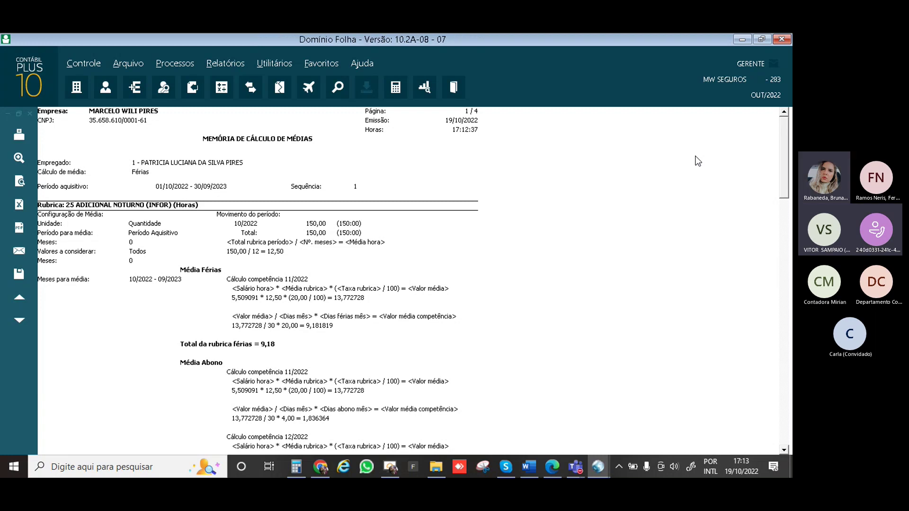
click(30, 89)
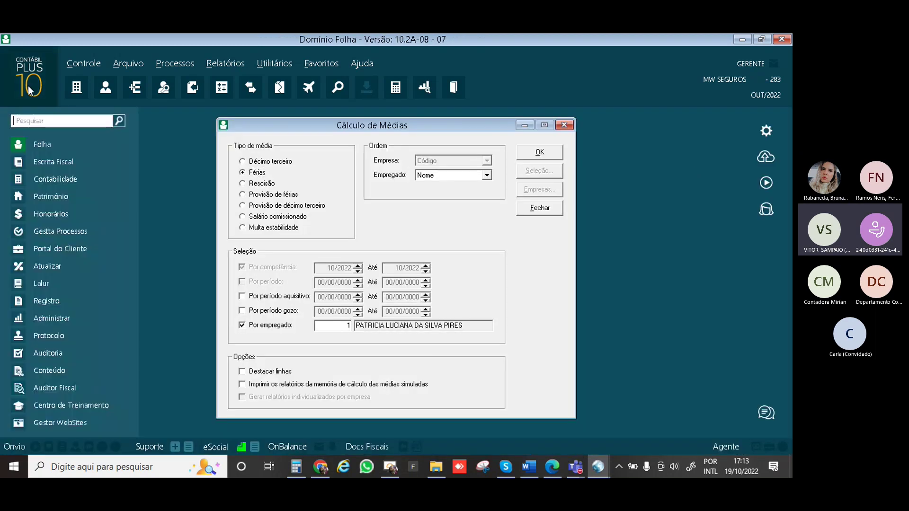
text(M)
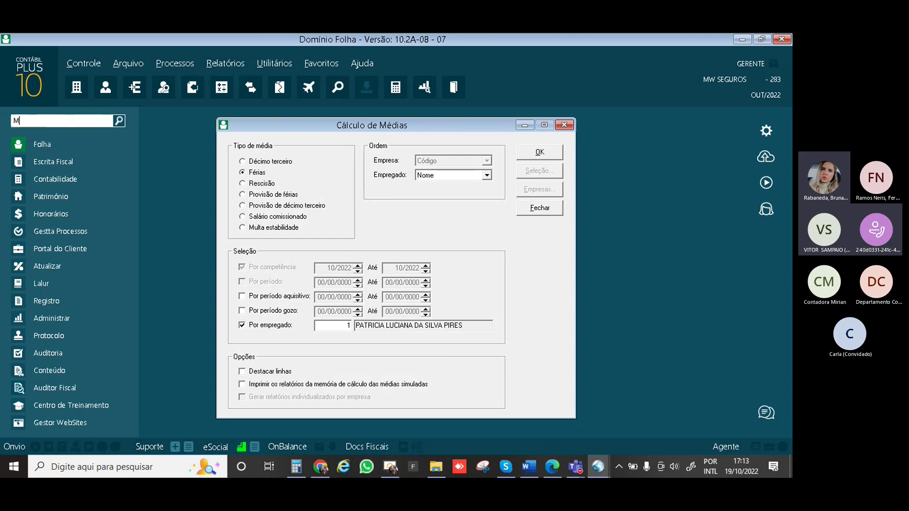
text(EDIA)
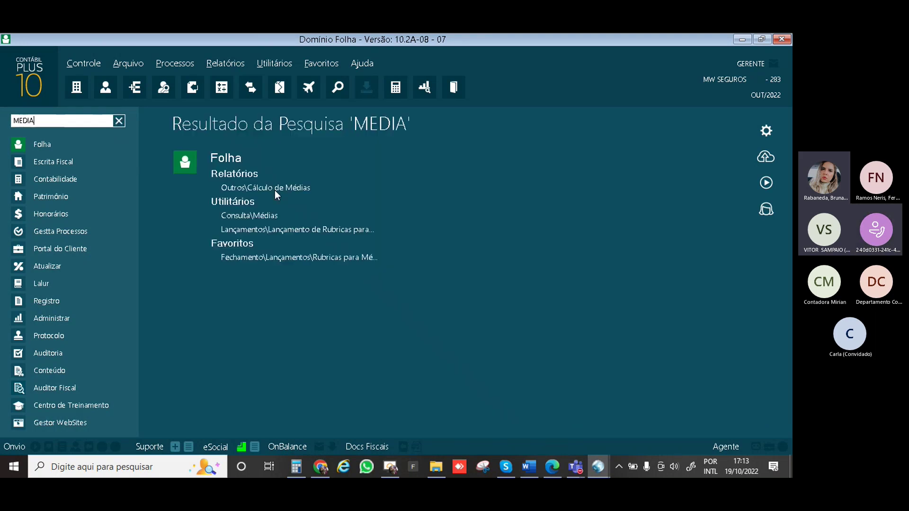
key(BackSpace)
key(BackSpace)
key(BackSpace)
key(BackSpace)
key(BackSpace)
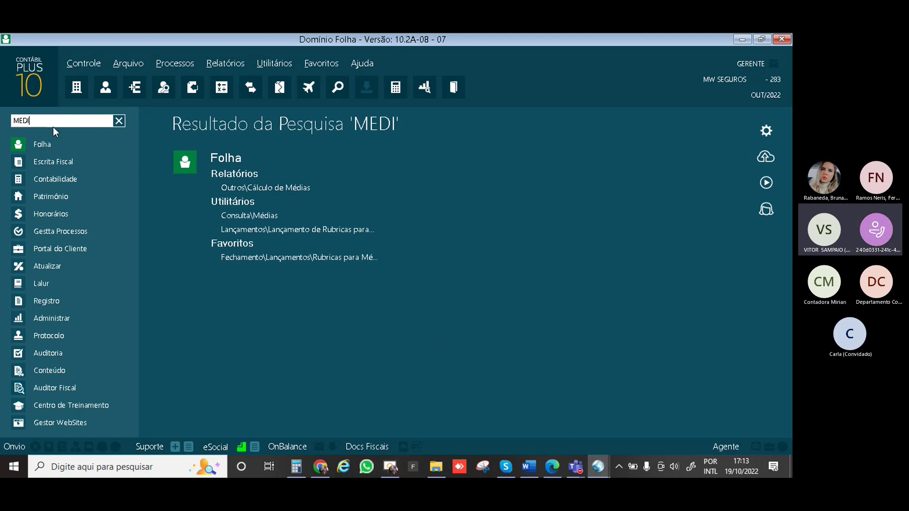
text(EMPRE)
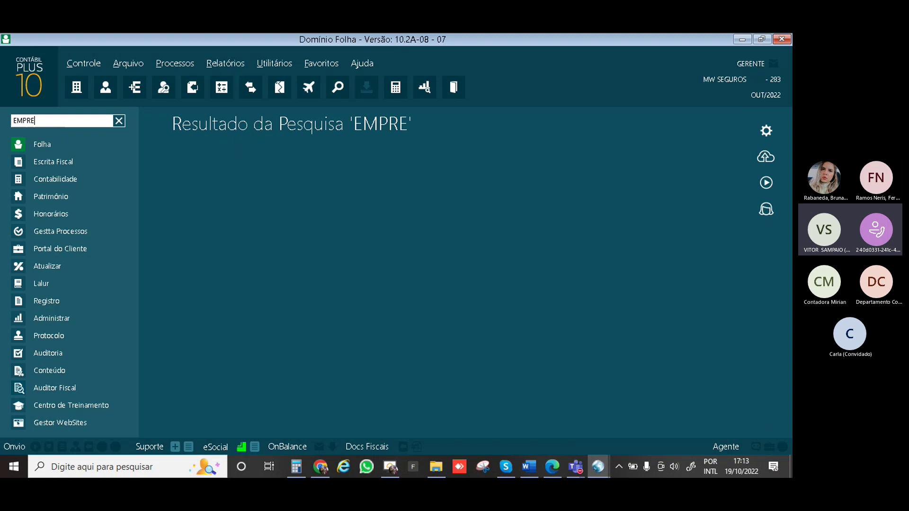
text(GADO)
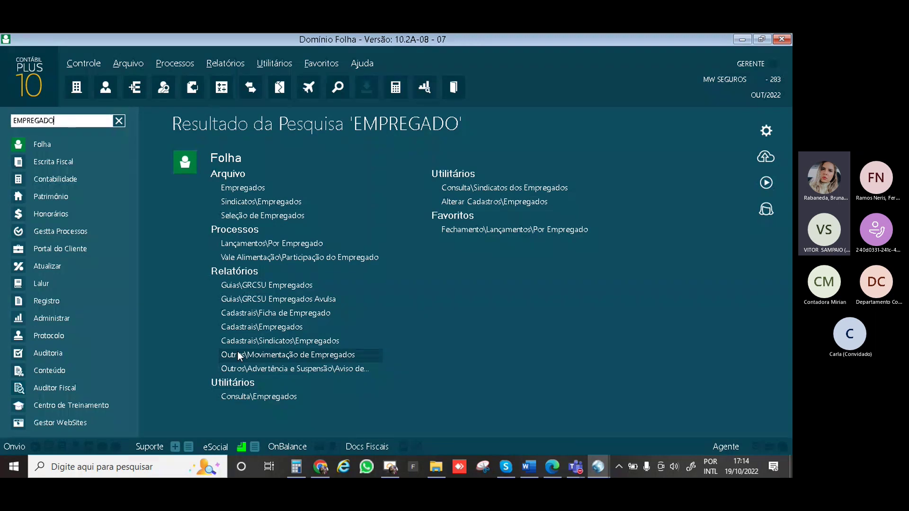
Open the Movimentação de Empregados result, accept GO-Global's reconnect prompt, and show hidden tray icons
click(238, 354)
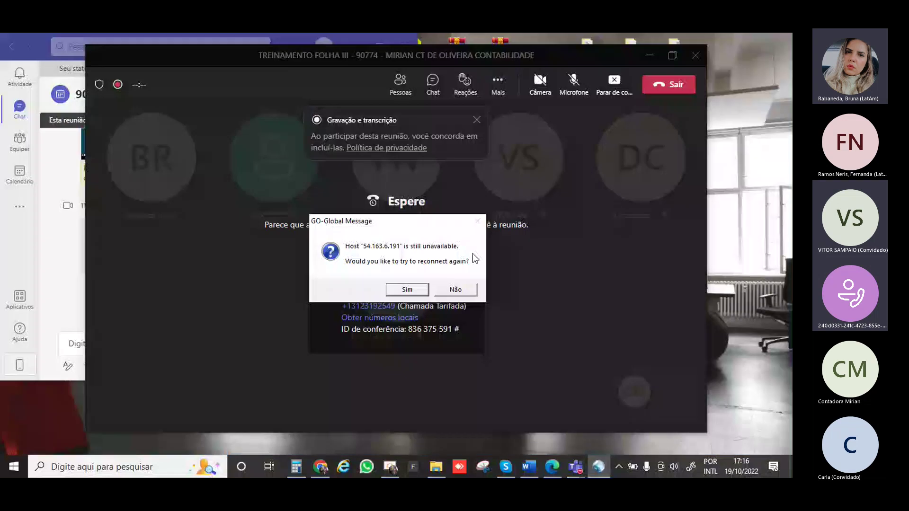
click(408, 291)
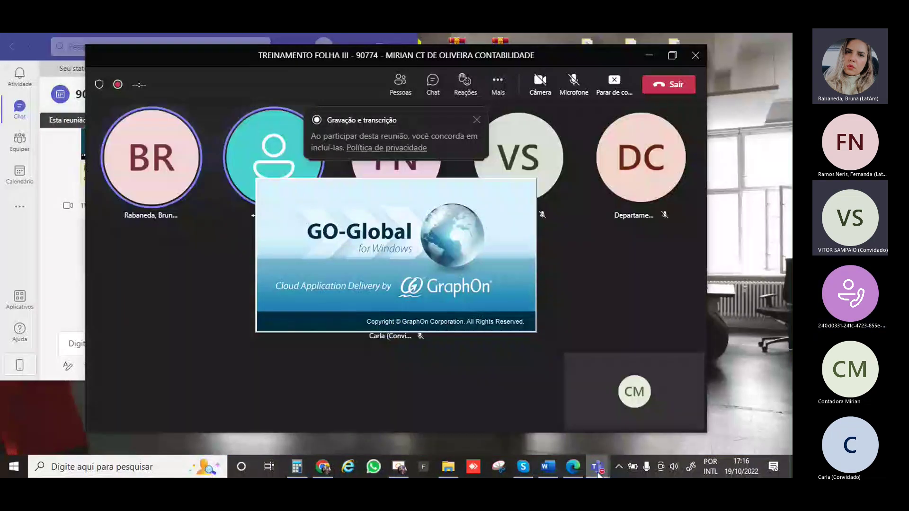
click(619, 467)
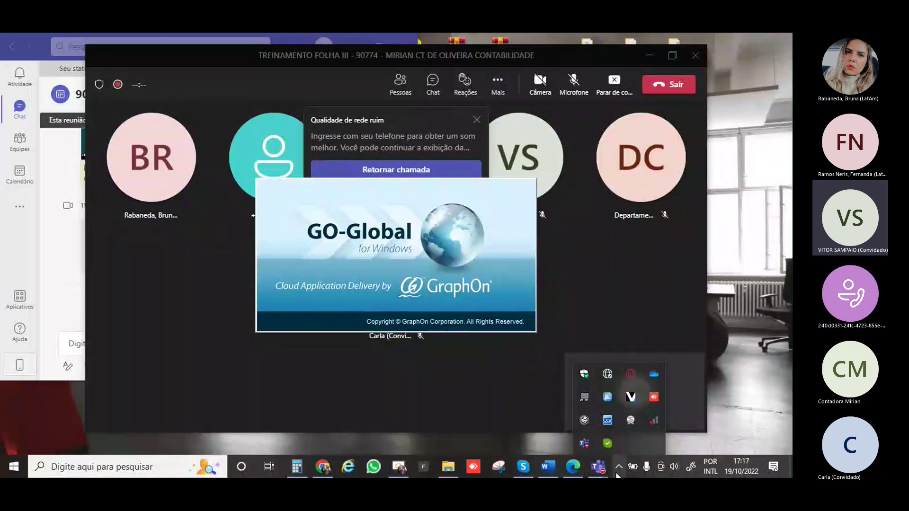